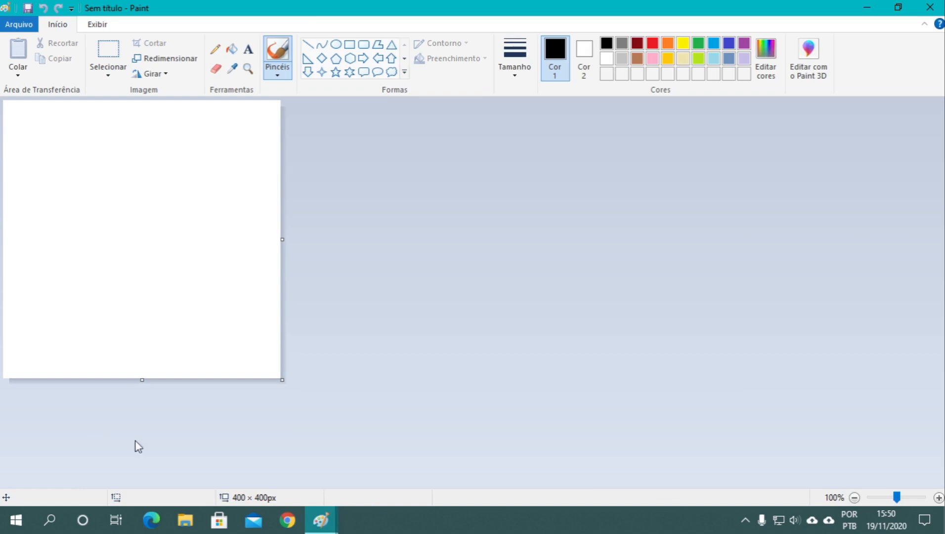
- Close the duplicate untitled Paint window and return to the remaining blank 400 × 400 px canvas
click(319, 521)
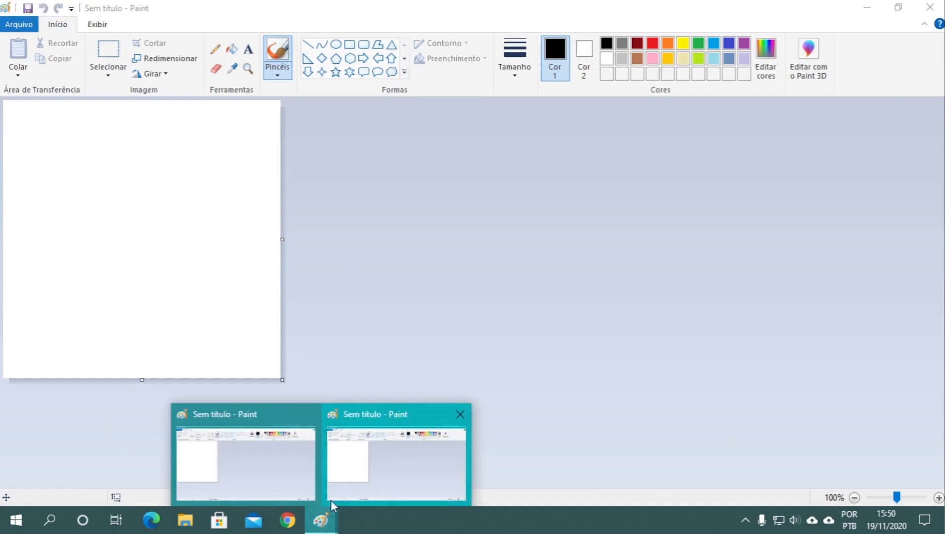
click(460, 415)
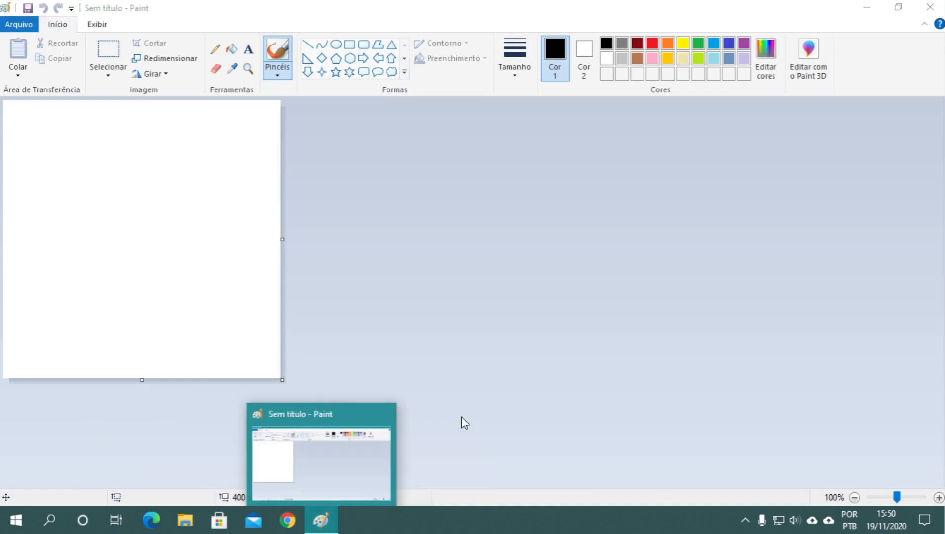
click(194, 7)
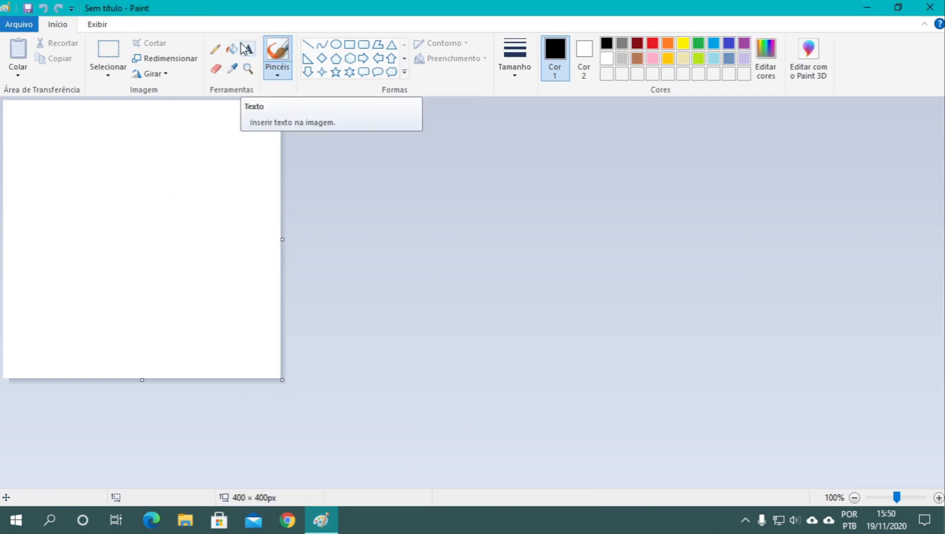
click(18, 74)
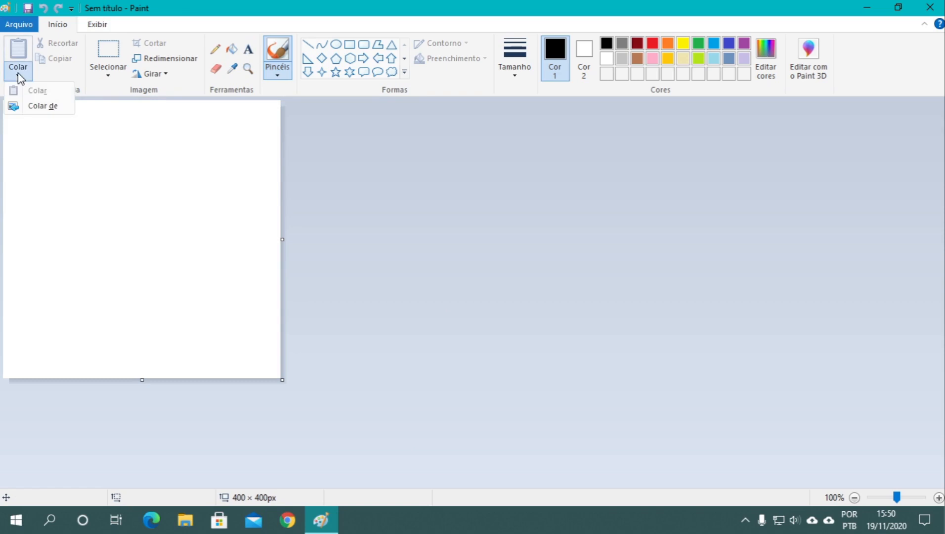
click(18, 73)
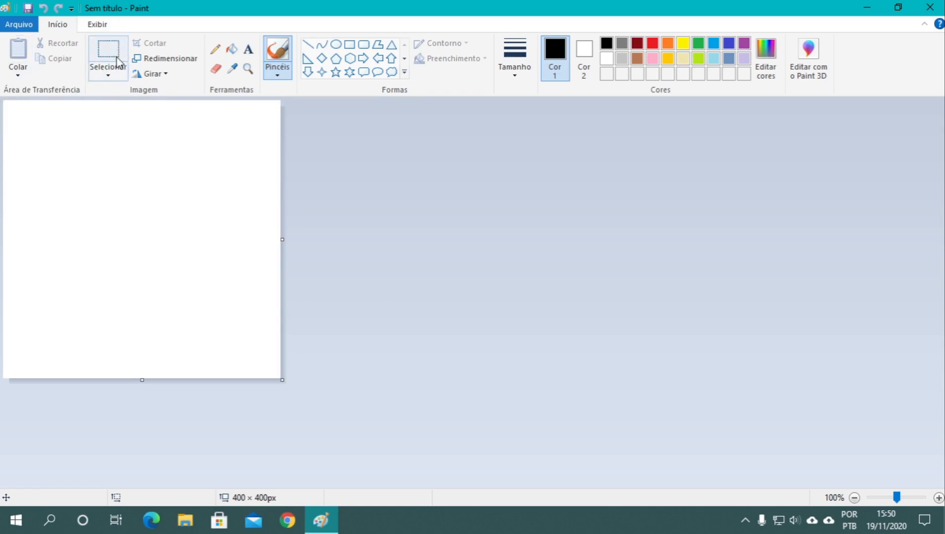
- Draw two freehand black squiggles with the Pencil in the upper half of the canvas, overlapping in the middle
click(215, 54)
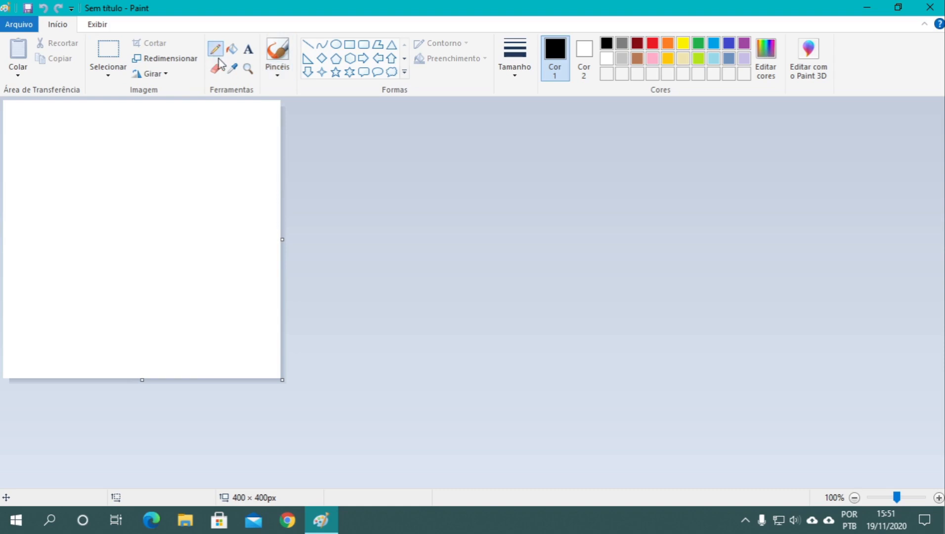
mouse_move(93, 117)
mouse_down()
mouse_move(79, 130)
mouse_move(113, 130)
mouse_move(137, 173)
mouse_move(71, 181)
mouse_move(61, 228)
mouse_move(158, 191)
mouse_up()
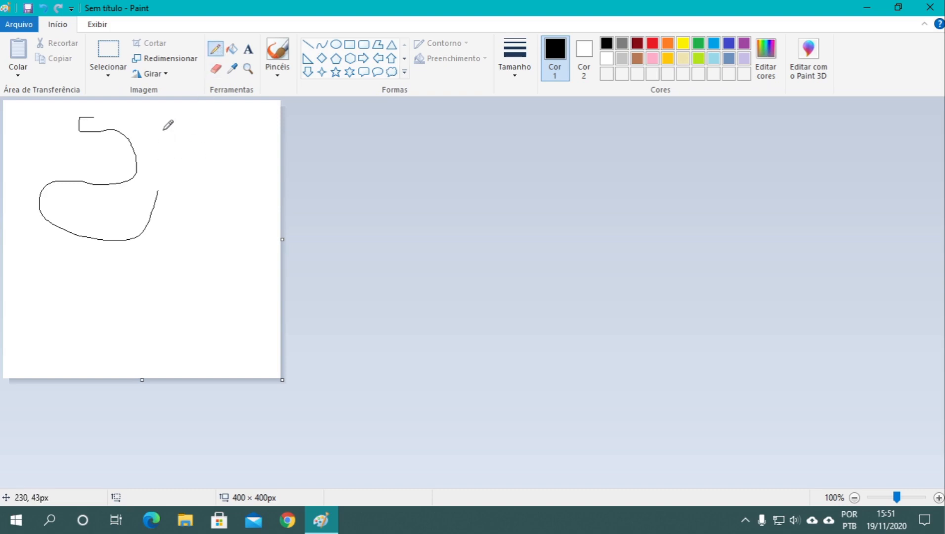
mouse_move(162, 131)
mouse_down()
mouse_move(202, 140)
mouse_move(203, 154)
mouse_move(155, 143)
mouse_move(143, 155)
mouse_move(191, 148)
mouse_move(179, 208)
mouse_move(150, 172)
mouse_up()
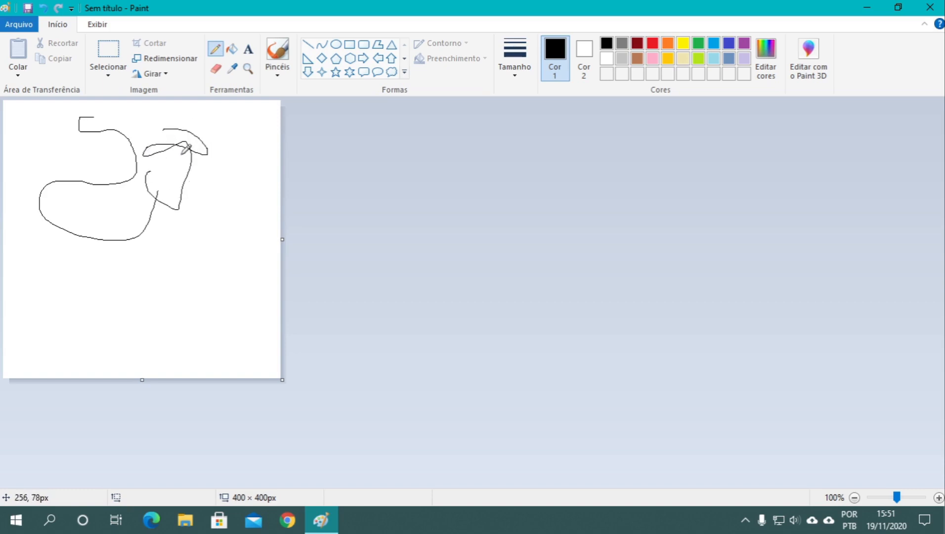
- Fill the canvas and the enclosed gap of the doodle with black, and refill everything with the white secondary colour
click(231, 49)
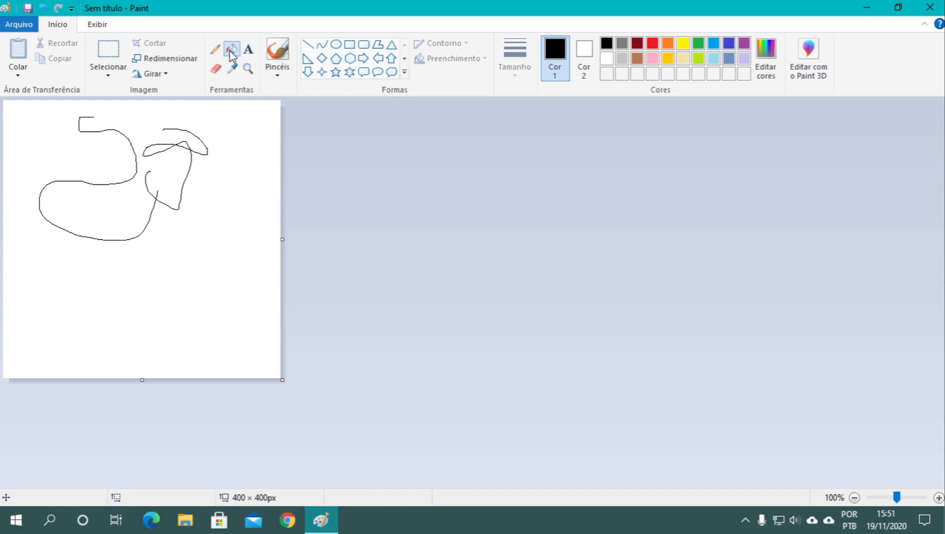
click(223, 114)
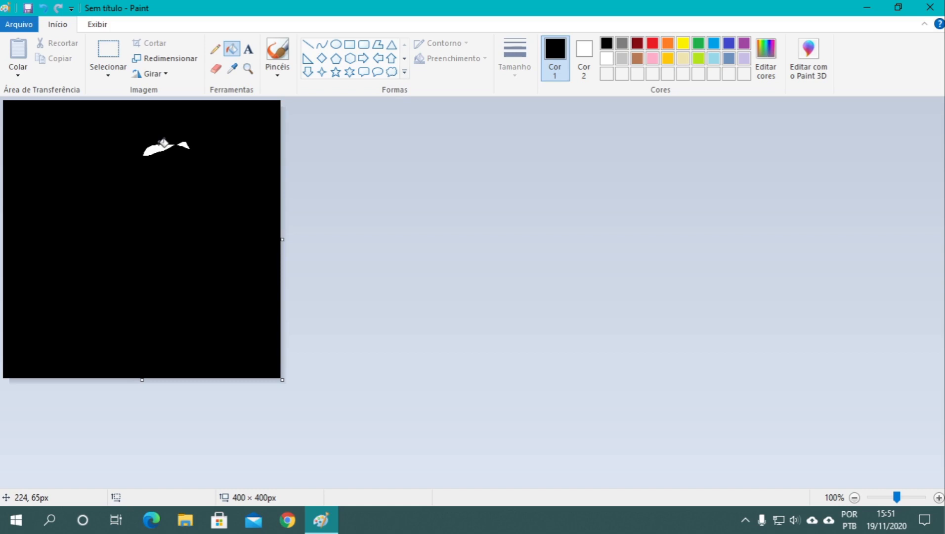
click(159, 146)
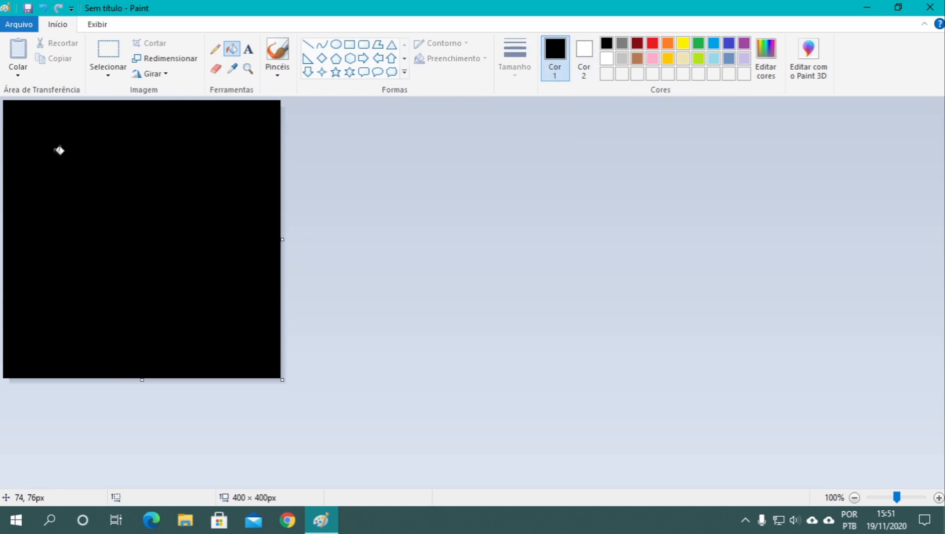
right_click(58, 150)
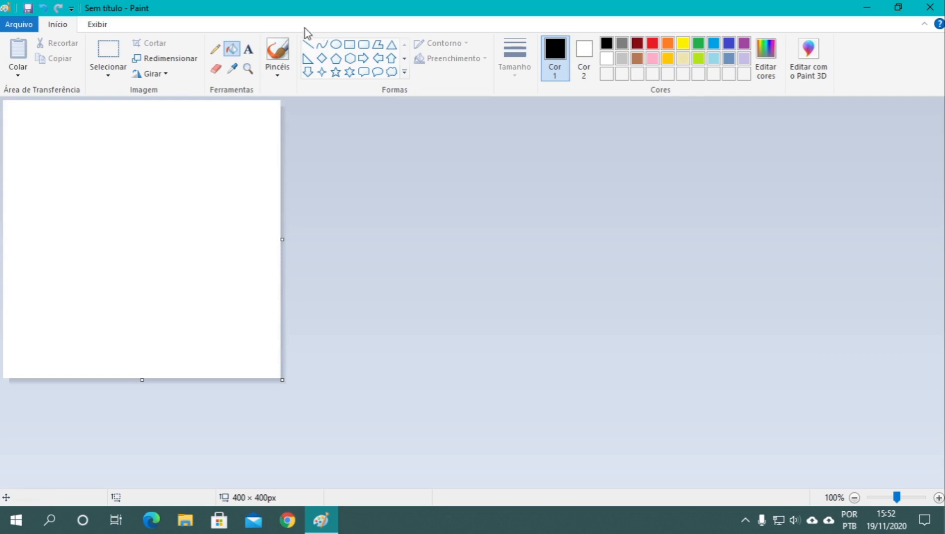
- Insert a text box about 274 × 182 px and enter "Meu texto aqui, aakakak akakakak aksadloalosk akdmlçkasmdçl çamdçasmd almdçlama çpamsdçlmasçldmça çamsdçlmasçldm"
click(249, 51)
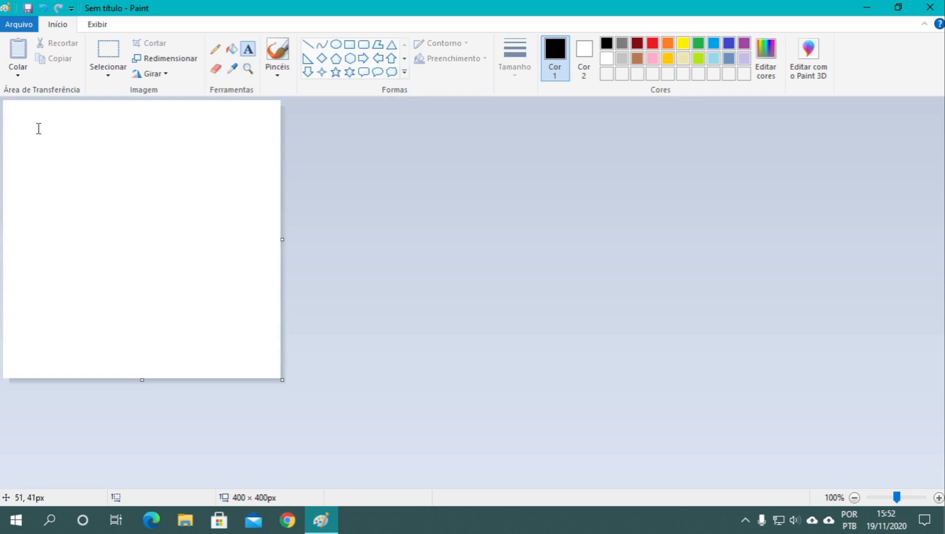
drag(38, 129, 230, 255)
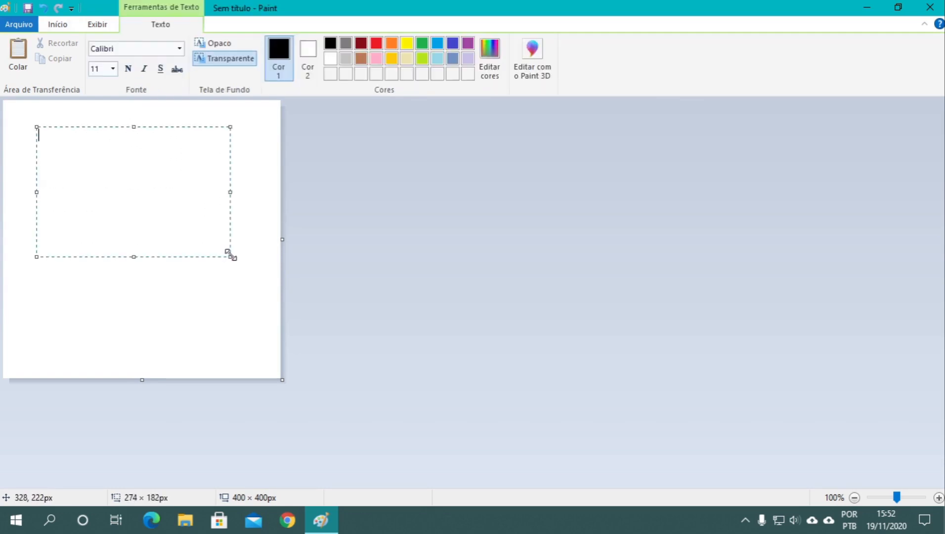
text(Meu texto aqui, aakak)
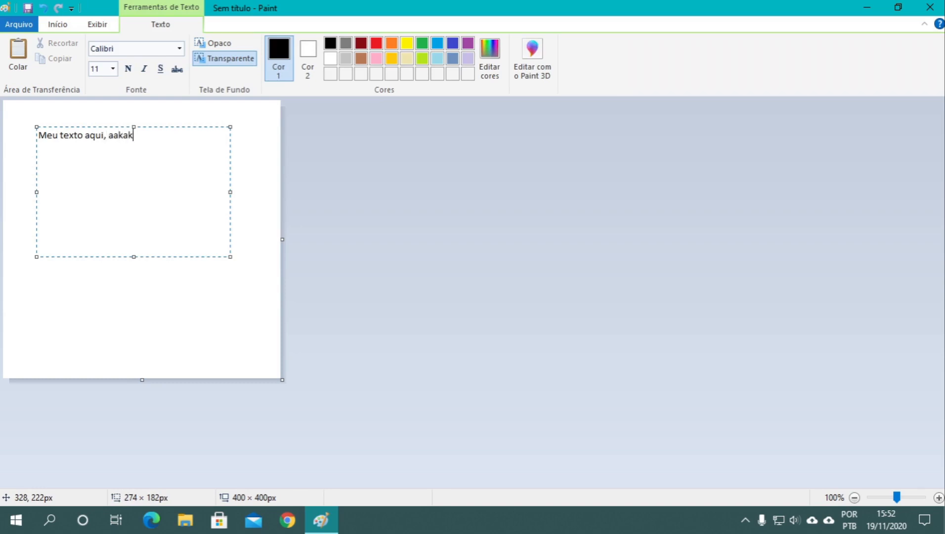
text(ak akakakak aksadloa)
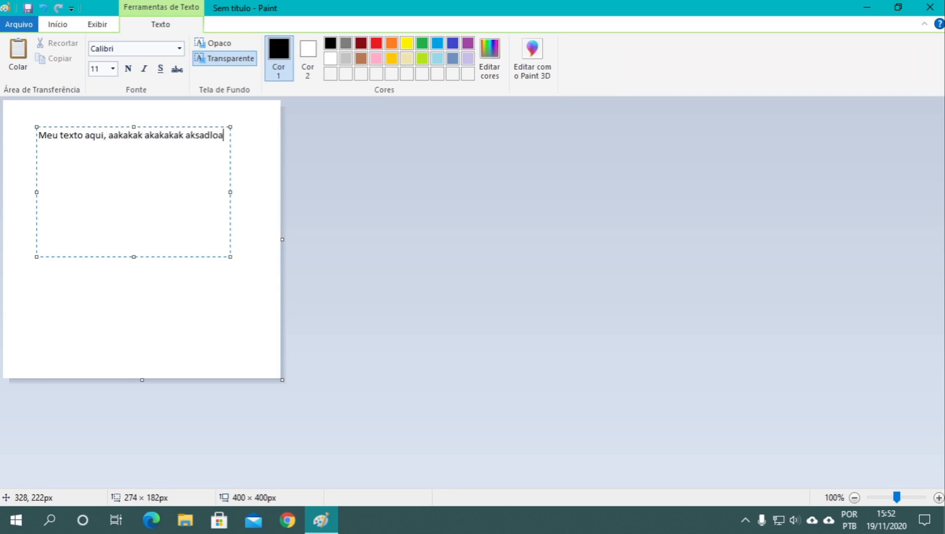
text(losk akdmlçkasmdçl ça)
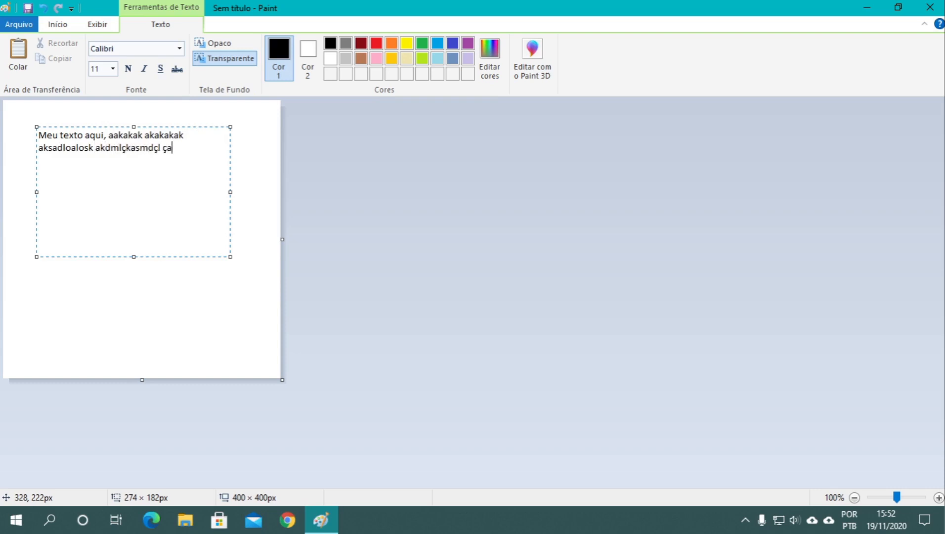
text(mdçasmd almdçlama çpamsdçlmasçldmça çamsdçlmasçldm)
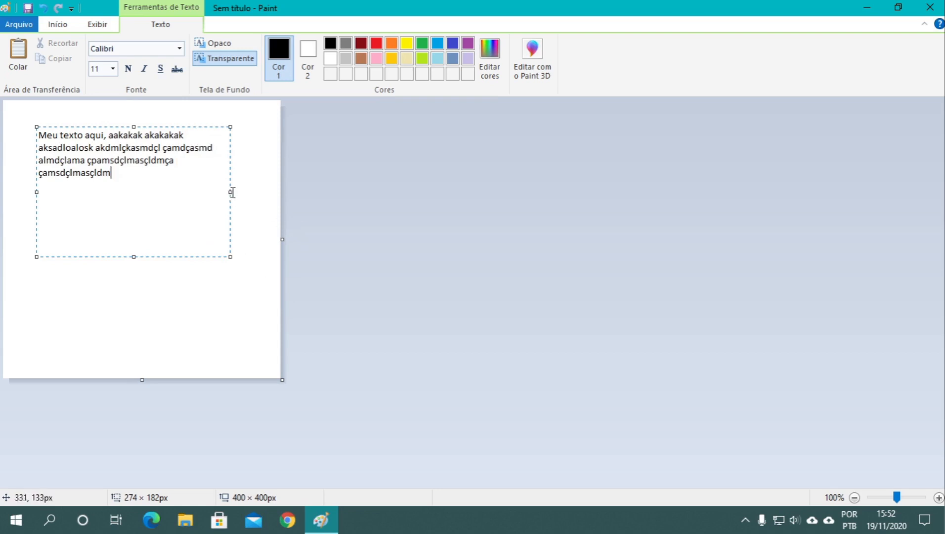
- Widen the text box on both sides to about 368 × 192 px, add blank lines after the text and commit it
drag(232, 193, 270, 192)
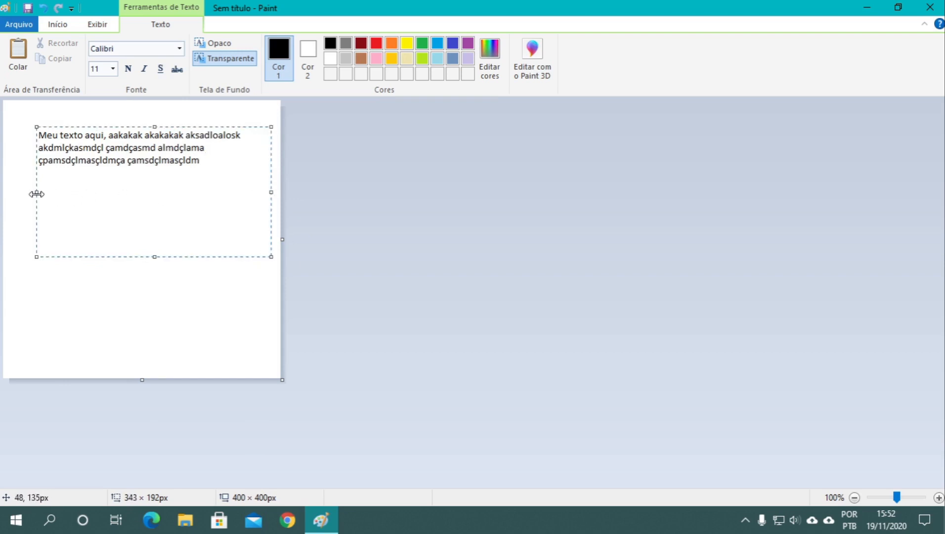
drag(36, 192, 19, 193)
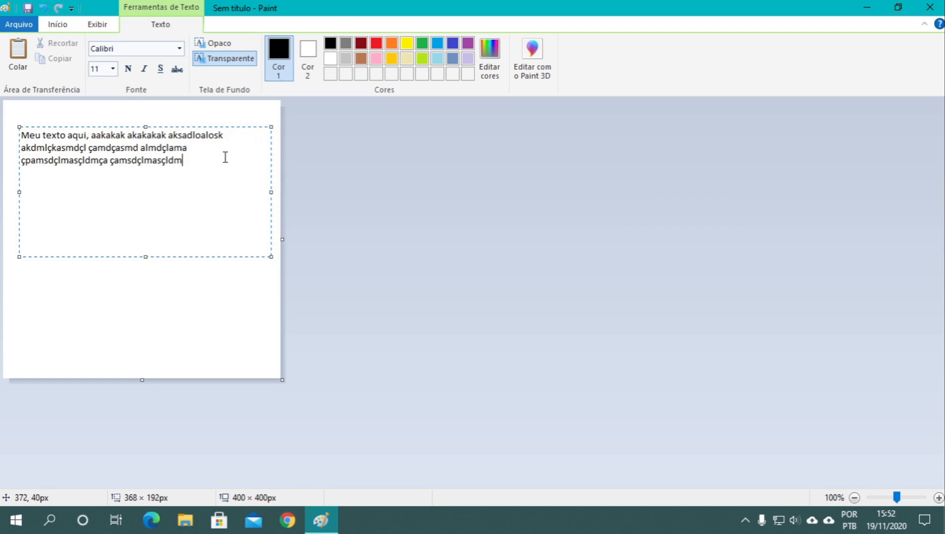
key(Return)
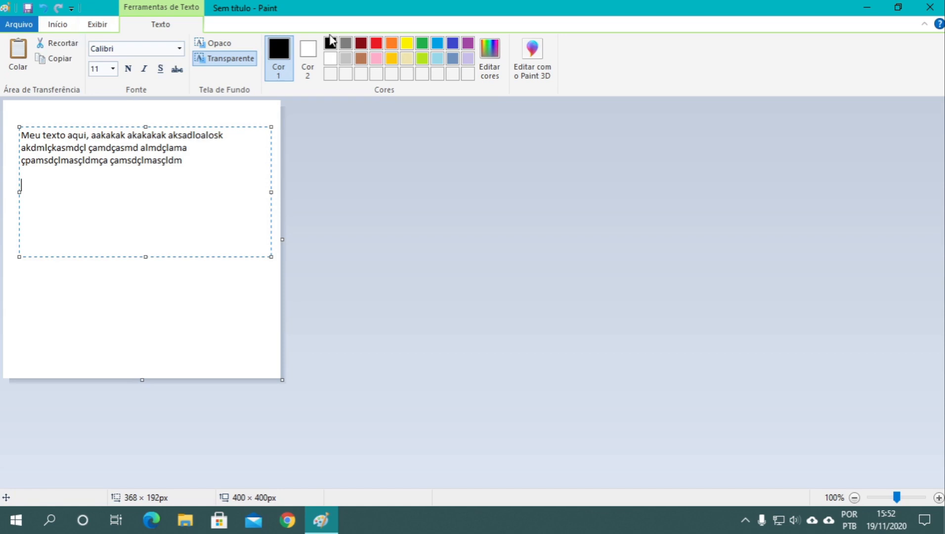
click(145, 284)
- Try to reopen the committed text for editing with the Text tool
drag(107, 133, 128, 157)
click(74, 159)
click(102, 193)
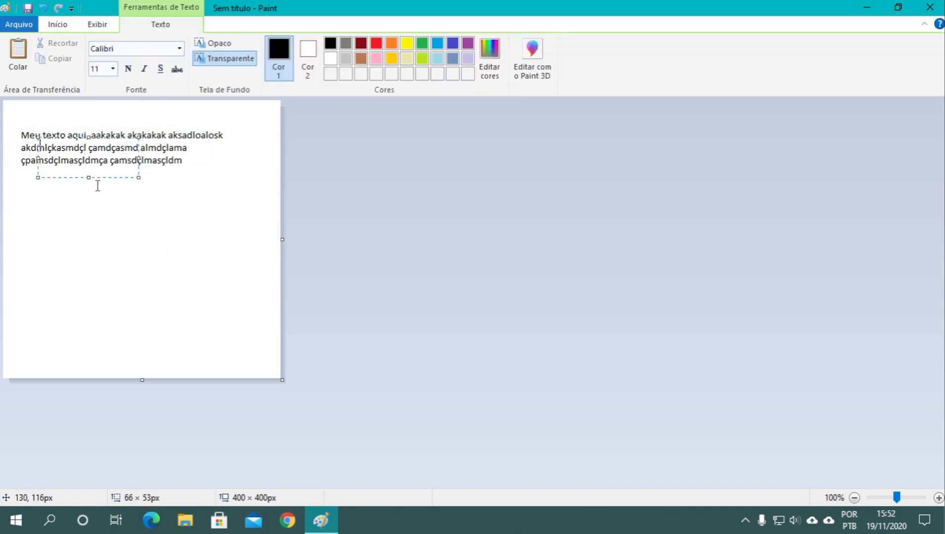
click(103, 195)
click(165, 147)
click(93, 163)
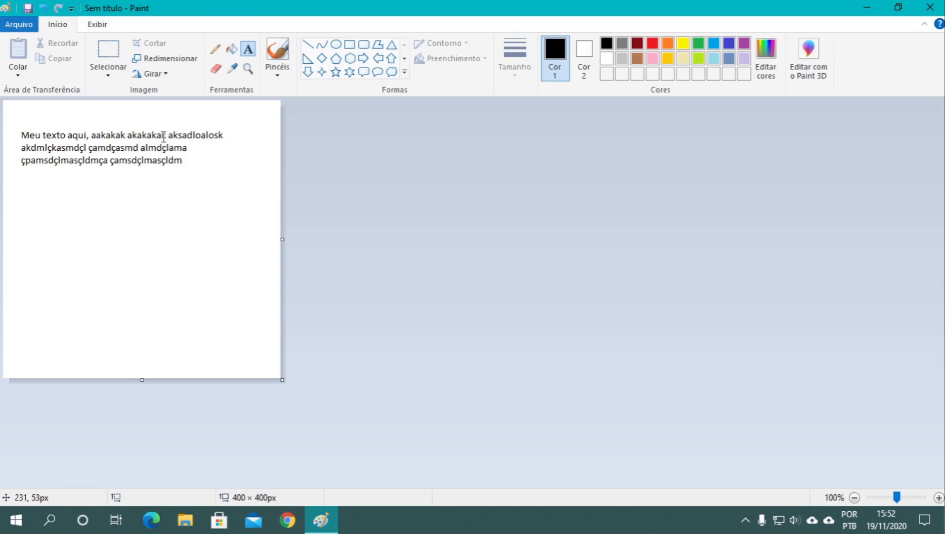
- Select the text block with a rectangle about 343 × 101 px and move it slightly up and to the right
click(108, 52)
drag(10, 116, 249, 186)
mouse_move(167, 152)
mouse_down()
mouse_move(205, 222)
mouse_move(162, 182)
mouse_move(174, 150)
mouse_up()
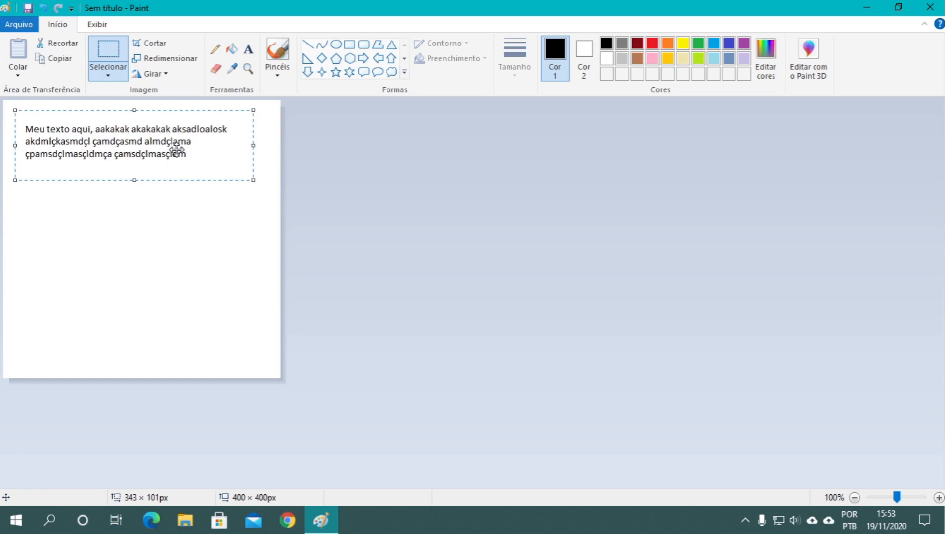
click(185, 232)
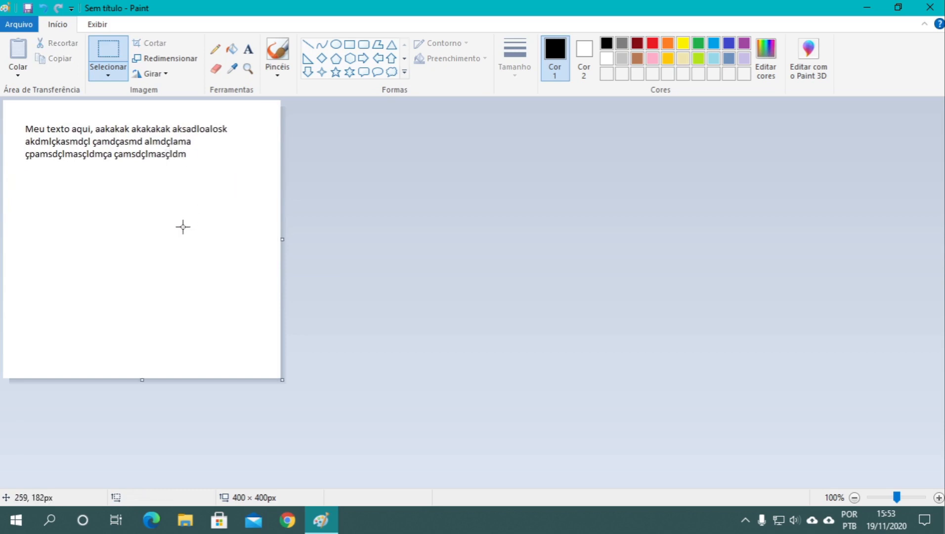
- Erase the first text line after "aakakak" with the Eraser, also brushing over parts of the two lines below
click(216, 70)
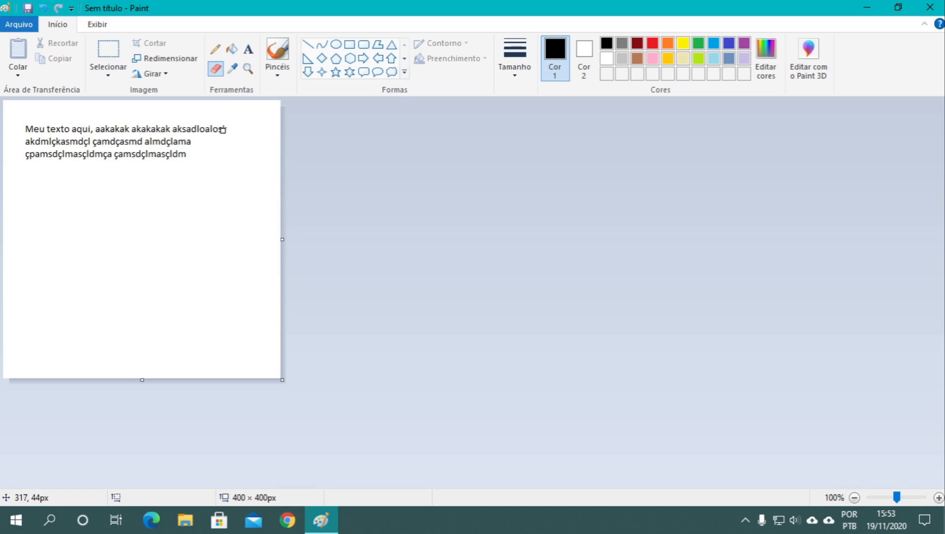
mouse_move(222, 131)
mouse_down()
mouse_move(133, 129)
mouse_move(232, 129)
mouse_up()
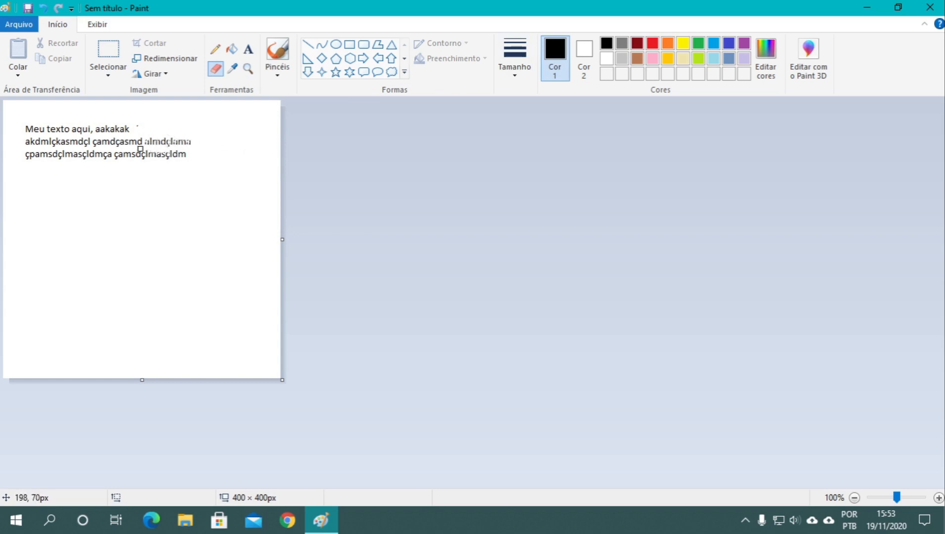
- Erase the initial "M", the rest of the first line and all remaining text until the canvas is blank
scroll(110, 144, up, 1)
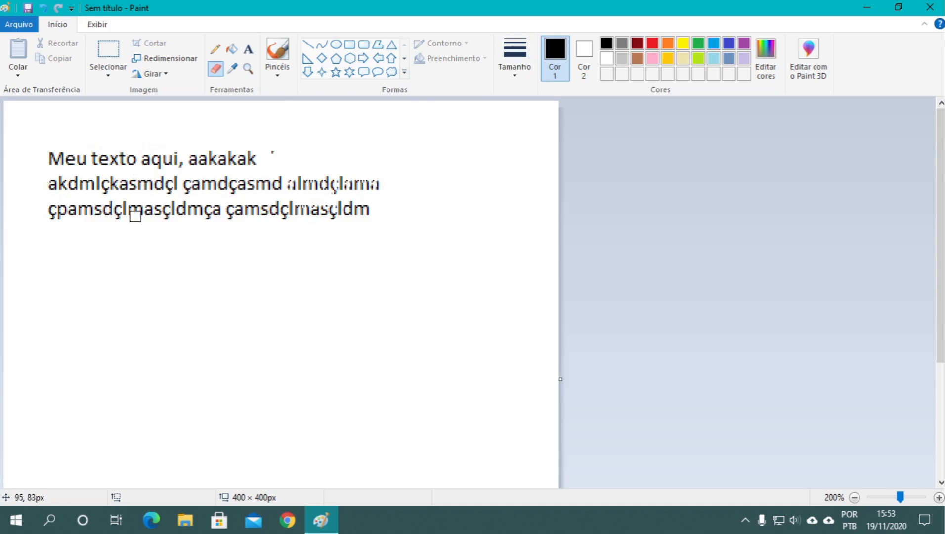
scroll(136, 215, up, 3)
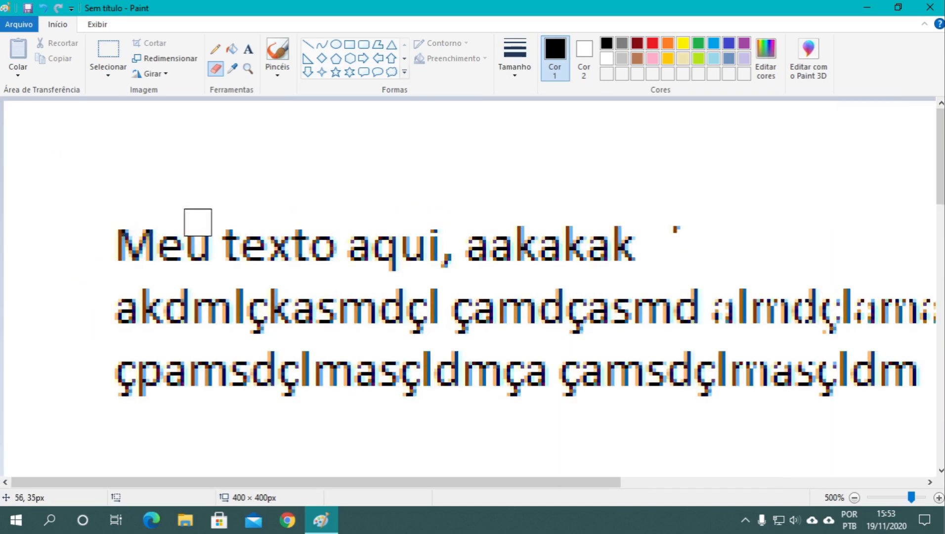
scroll(245, 237, up, 1)
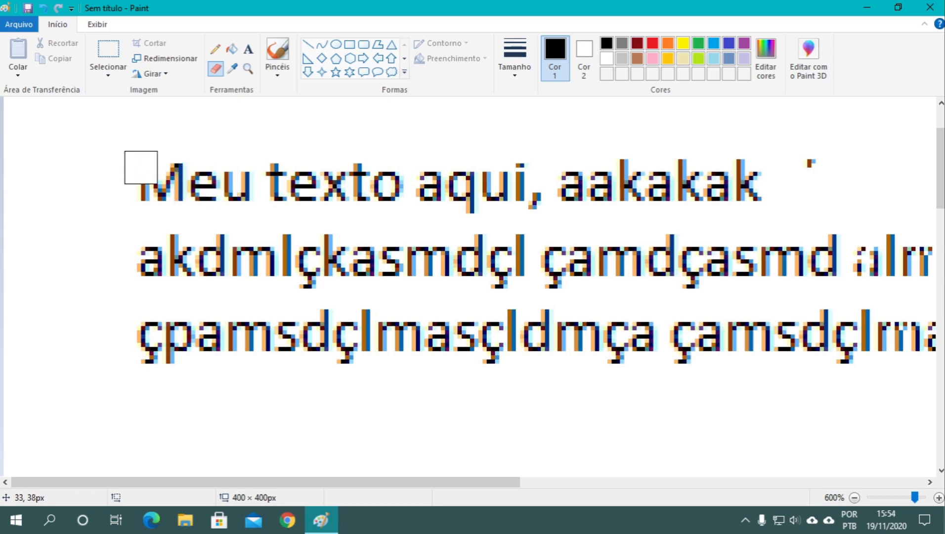
drag(139, 164, 167, 194)
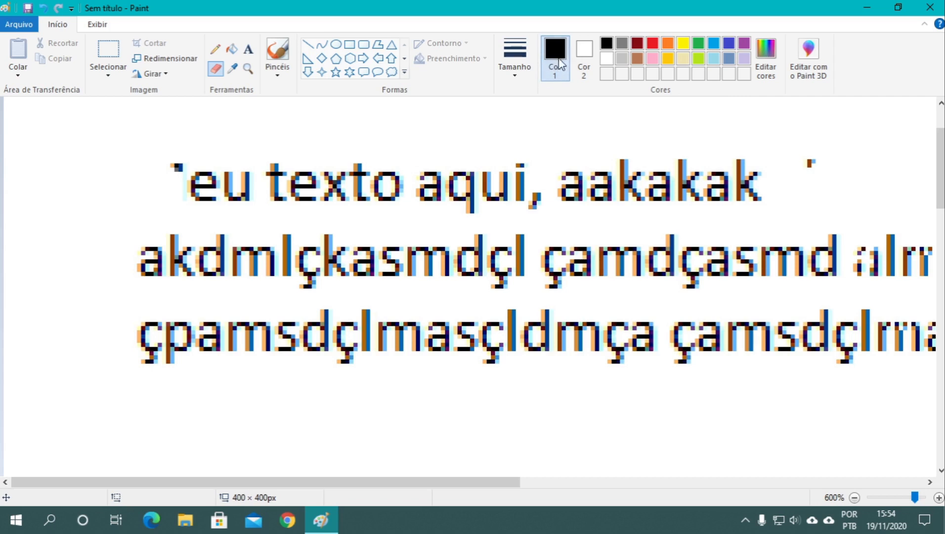
drag(179, 183, 441, 192)
scroll(512, 162, down, 2)
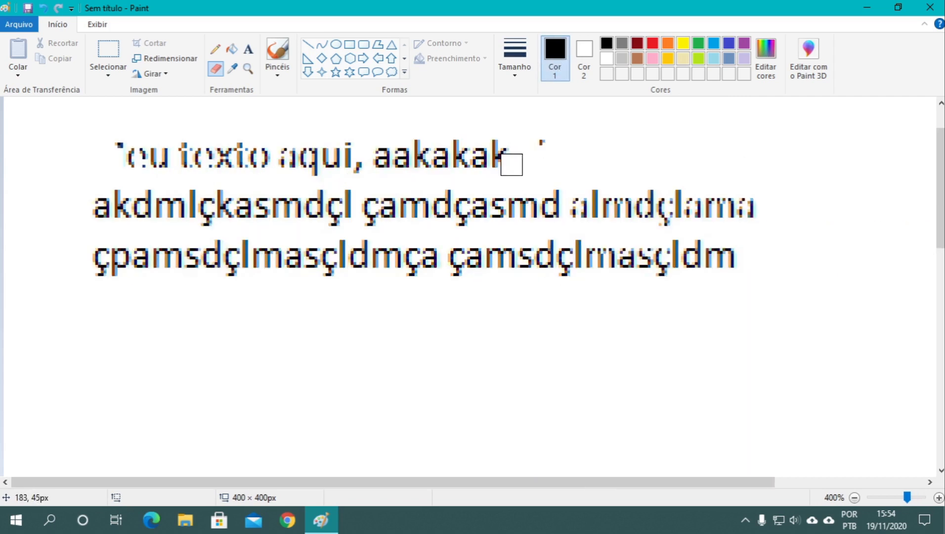
scroll(511, 164, down, 1)
mouse_move(90, 140)
mouse_down()
mouse_move(434, 147)
mouse_move(420, 130)
mouse_move(196, 132)
mouse_move(249, 150)
mouse_move(62, 153)
mouse_move(74, 177)
mouse_move(584, 183)
mouse_move(111, 177)
mouse_move(145, 174)
mouse_move(578, 170)
mouse_move(566, 207)
mouse_move(53, 218)
mouse_move(555, 222)
mouse_move(99, 225)
mouse_move(125, 223)
mouse_up()
scroll(209, 230, down, 2)
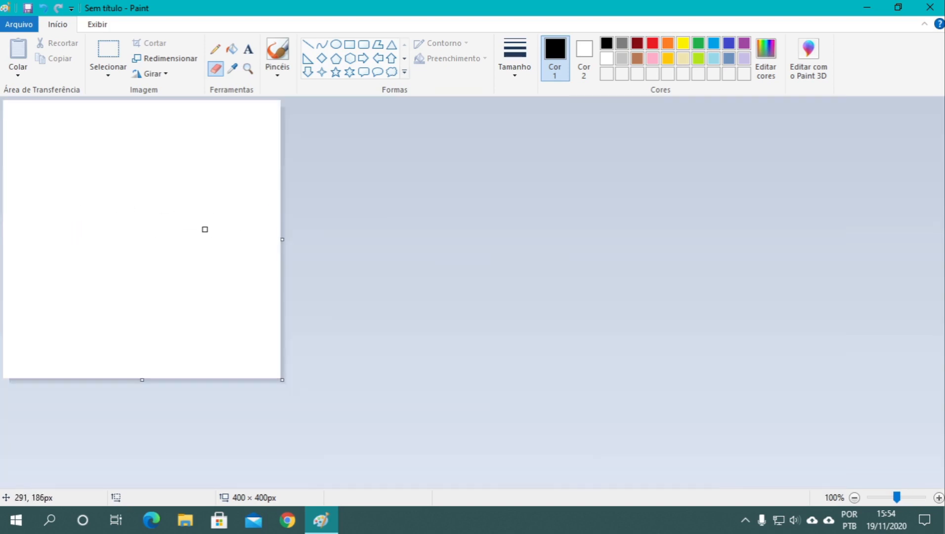
- Draw a thin black looping line across the blank canvas with the Pencil at 200% zoom
scroll(205, 230, up, 1)
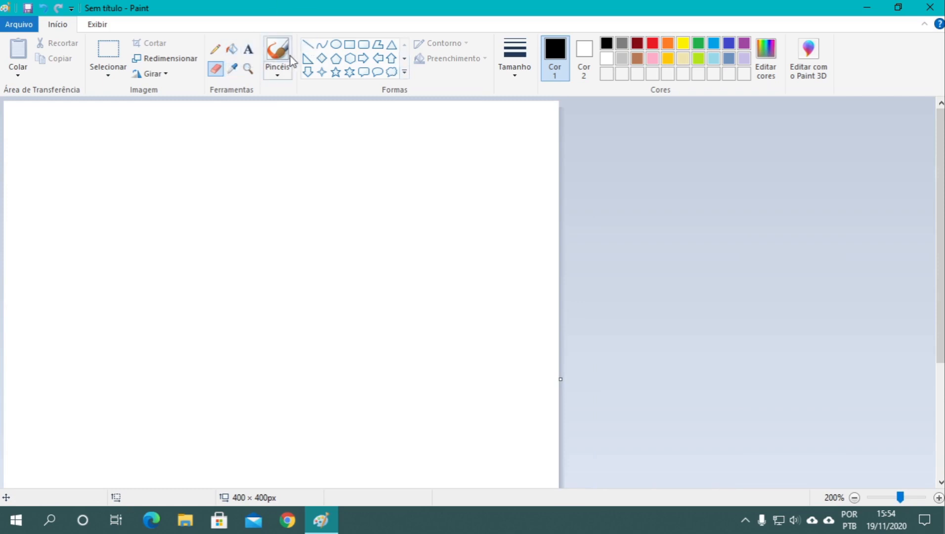
click(215, 53)
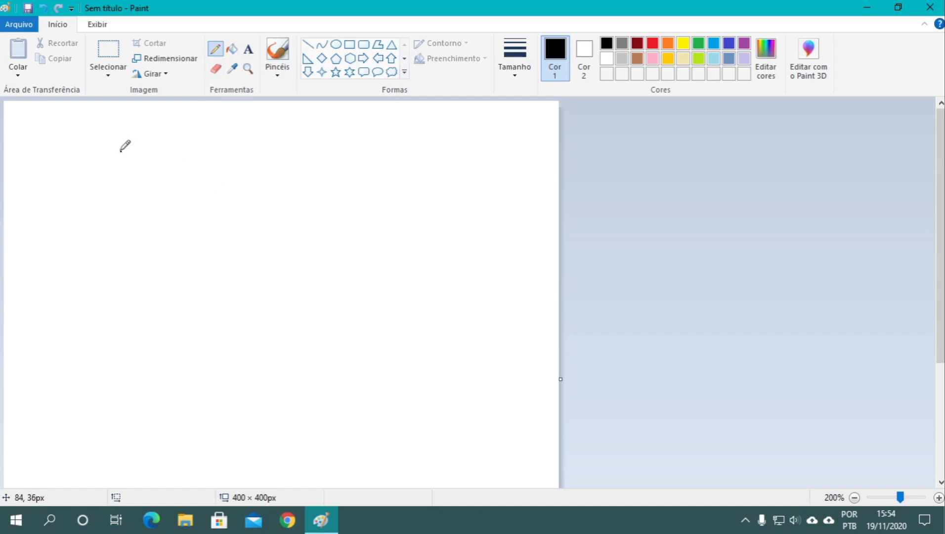
mouse_move(120, 151)
mouse_down()
mouse_move(141, 259)
mouse_move(299, 277)
mouse_move(269, 181)
mouse_move(189, 241)
mouse_move(194, 370)
mouse_move(110, 306)
mouse_move(244, 296)
mouse_move(233, 231)
mouse_move(166, 349)
mouse_move(189, 235)
mouse_move(244, 300)
mouse_up()
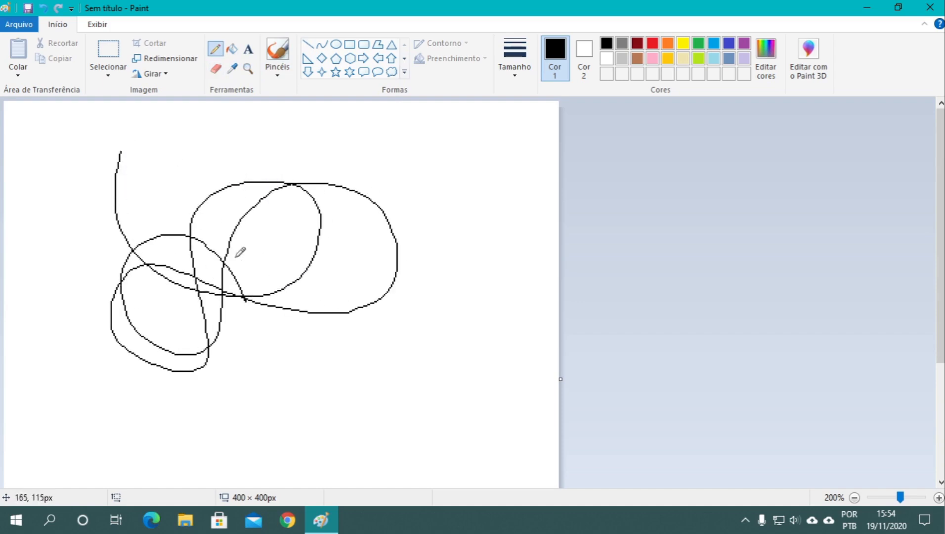
- Set the Pencil to the thickest line size and draw thick black loops over the thin ones
click(514, 67)
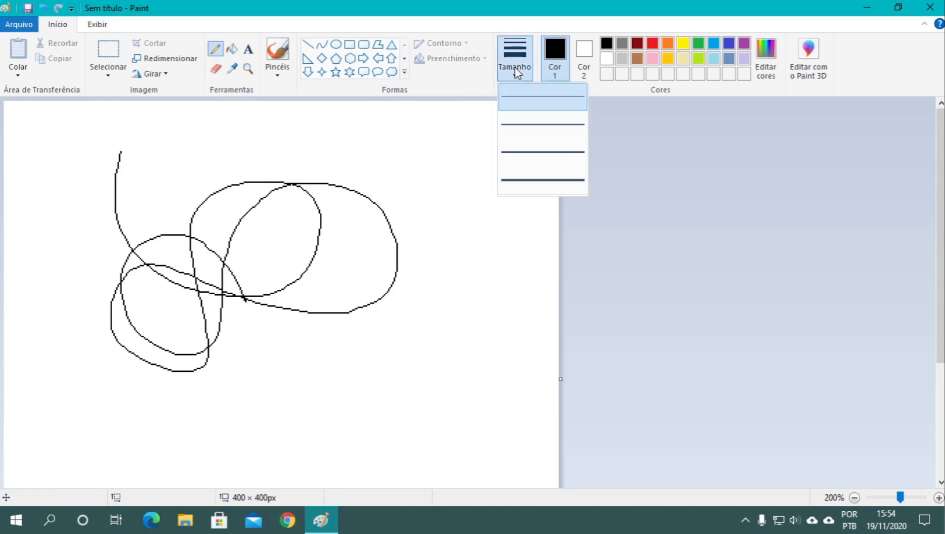
click(544, 181)
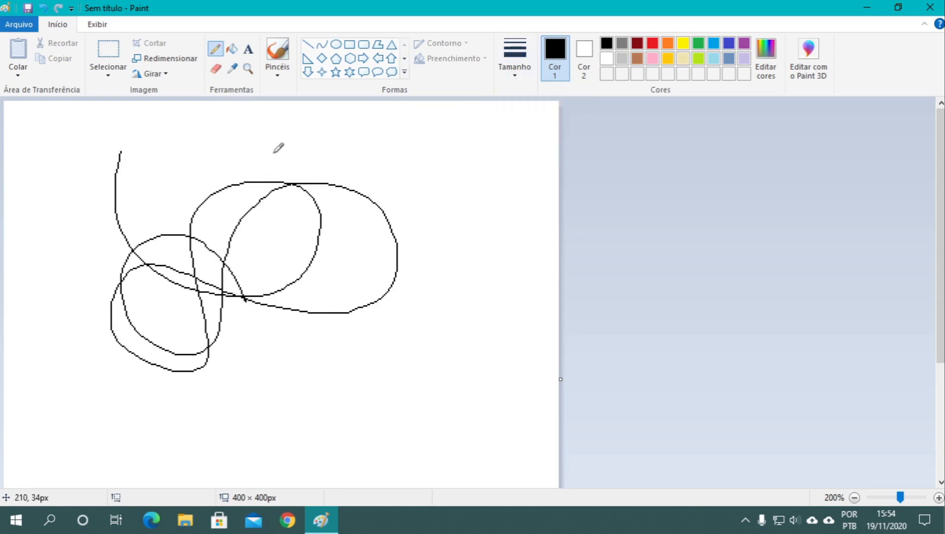
mouse_move(246, 159)
mouse_down()
mouse_move(204, 231)
mouse_move(209, 312)
mouse_move(126, 241)
mouse_move(248, 242)
mouse_move(287, 136)
mouse_move(153, 204)
mouse_move(189, 348)
mouse_move(228, 214)
mouse_up()
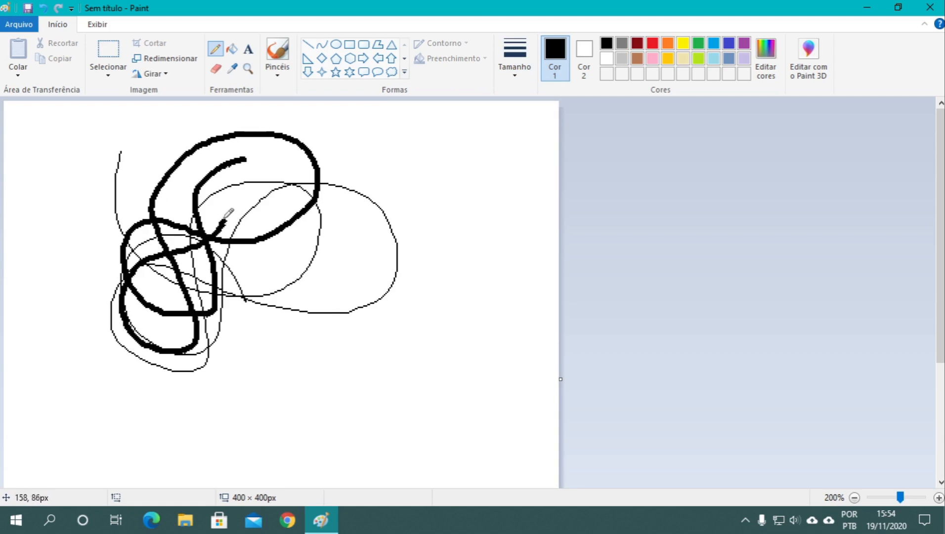
- Draw a thick red looping stroke across the drawing, followed by a thick green one, with the Pencil
click(652, 44)
mouse_move(482, 147)
mouse_down()
mouse_move(411, 160)
mouse_move(219, 291)
mouse_move(429, 284)
mouse_move(277, 341)
mouse_move(269, 250)
mouse_move(343, 289)
mouse_up()
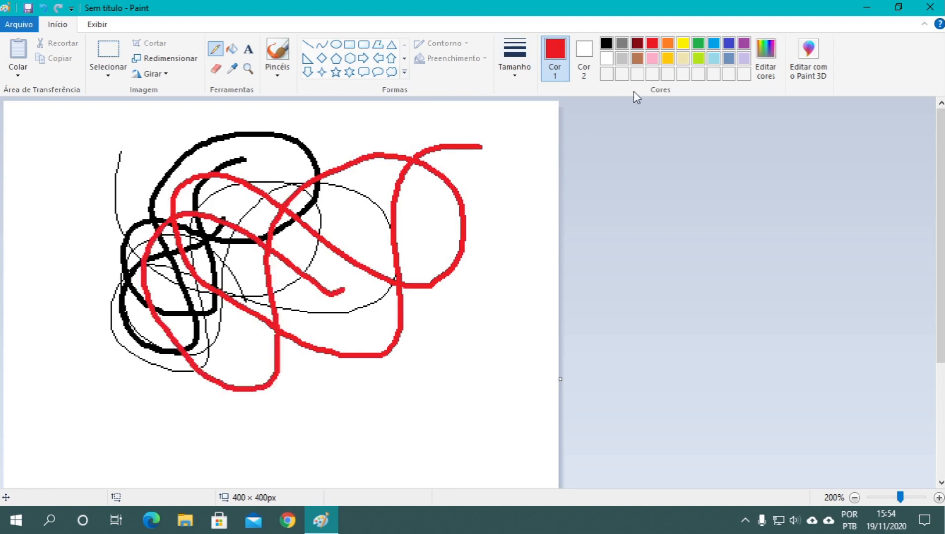
click(698, 43)
mouse_move(511, 181)
mouse_down()
mouse_move(478, 174)
mouse_move(300, 306)
mouse_move(271, 387)
mouse_move(265, 288)
mouse_move(423, 215)
mouse_move(287, 211)
mouse_move(310, 382)
mouse_move(352, 257)
mouse_up()
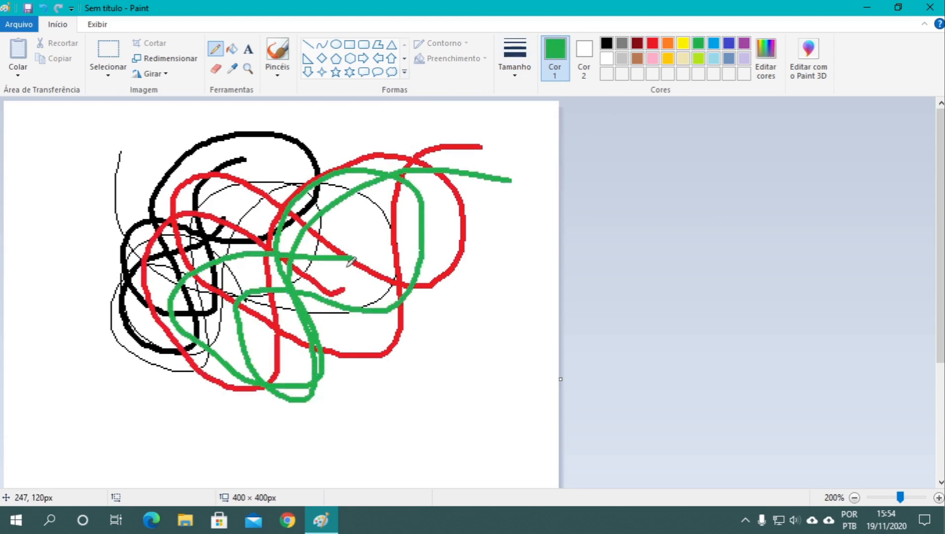
- Erase a vertical strip through the middle of the scribbles with the Eraser
click(216, 70)
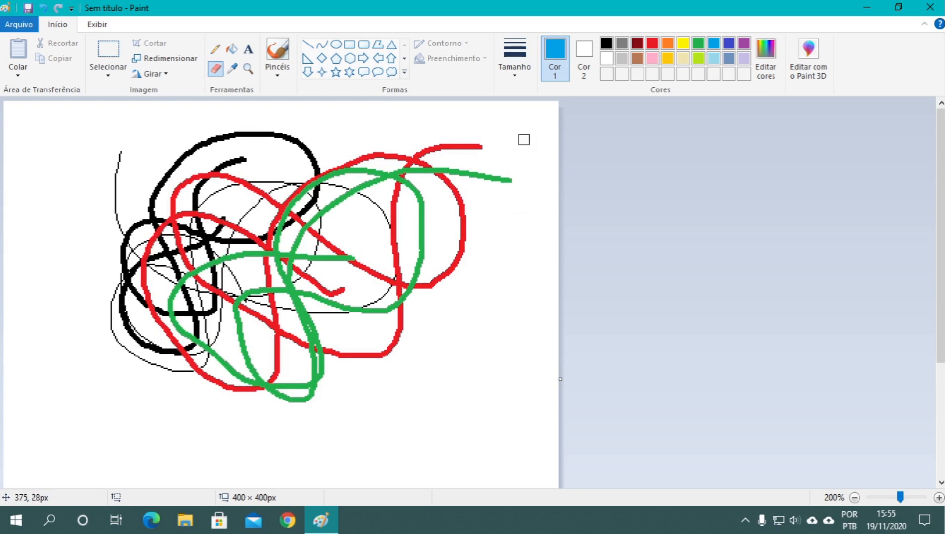
drag(314, 131, 310, 282)
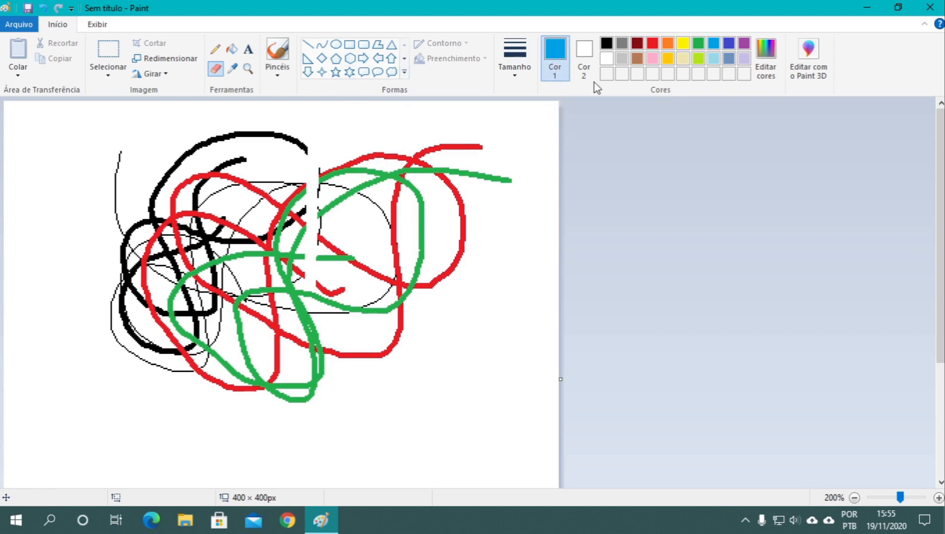
- Sample the green stroke as Color 1 and erase only green parts of the drawing with the Eraser's colour replacement
click(652, 44)
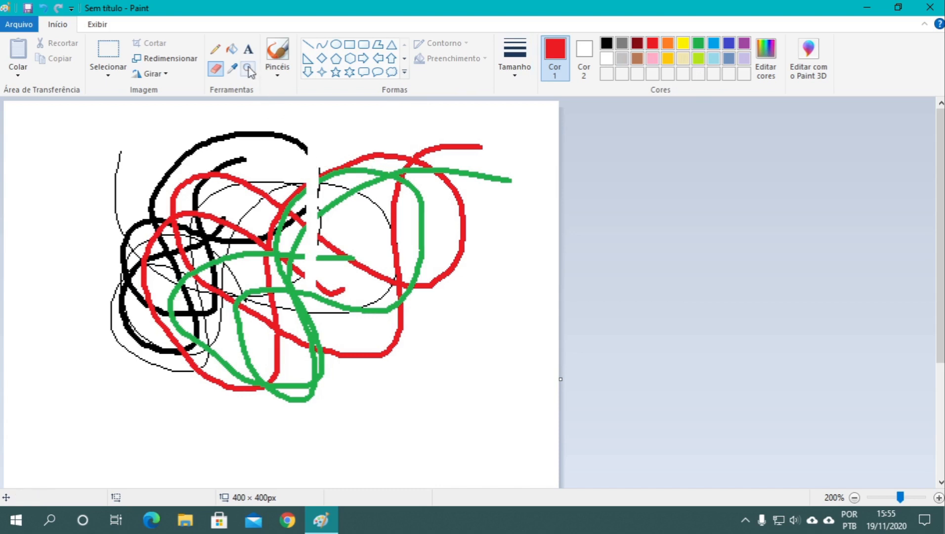
click(234, 69)
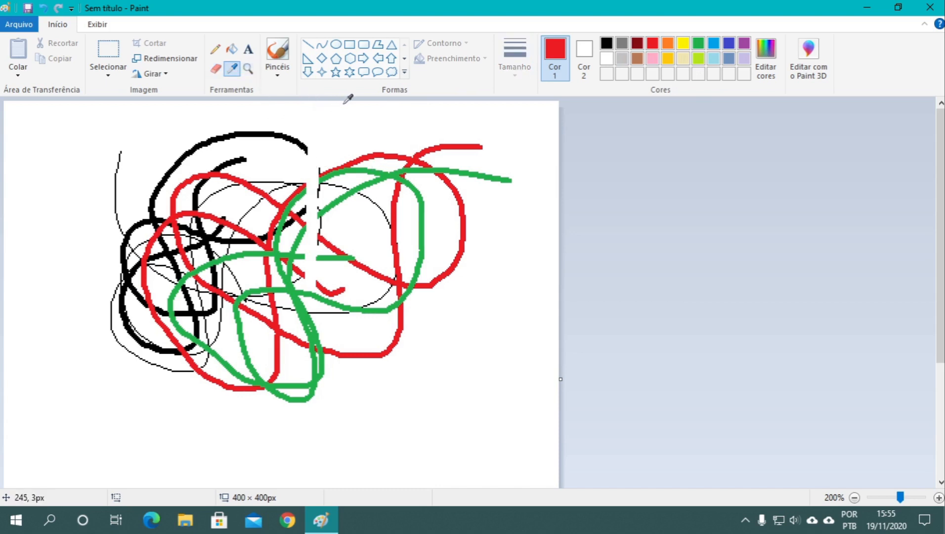
click(366, 170)
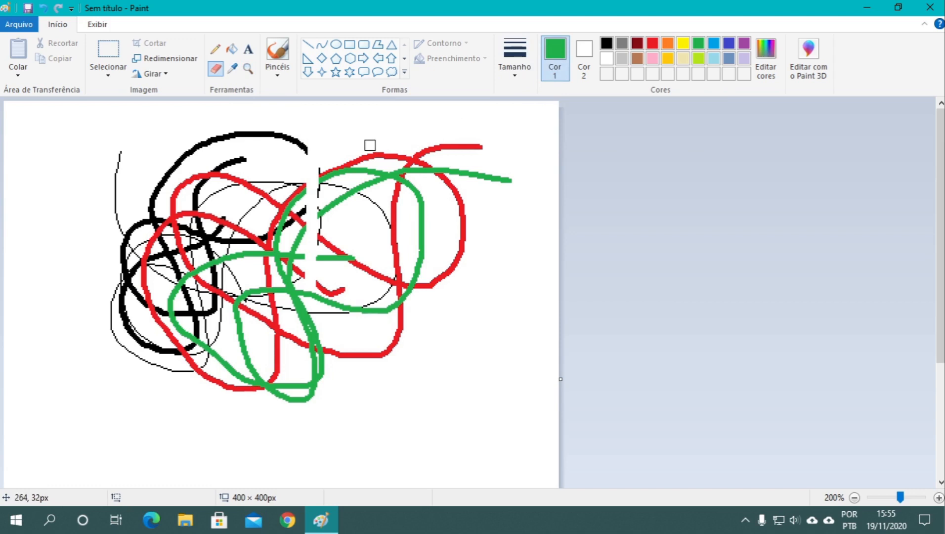
mouse_move(369, 145)
mouse_down()
mouse_move(350, 175)
mouse_move(311, 182)
mouse_move(362, 170)
mouse_move(464, 172)
mouse_move(307, 205)
mouse_move(342, 231)
mouse_move(198, 256)
mouse_move(175, 276)
mouse_move(232, 256)
mouse_move(264, 270)
mouse_move(482, 210)
mouse_move(327, 269)
mouse_move(368, 180)
mouse_move(399, 218)
mouse_move(368, 272)
mouse_move(370, 192)
mouse_up()
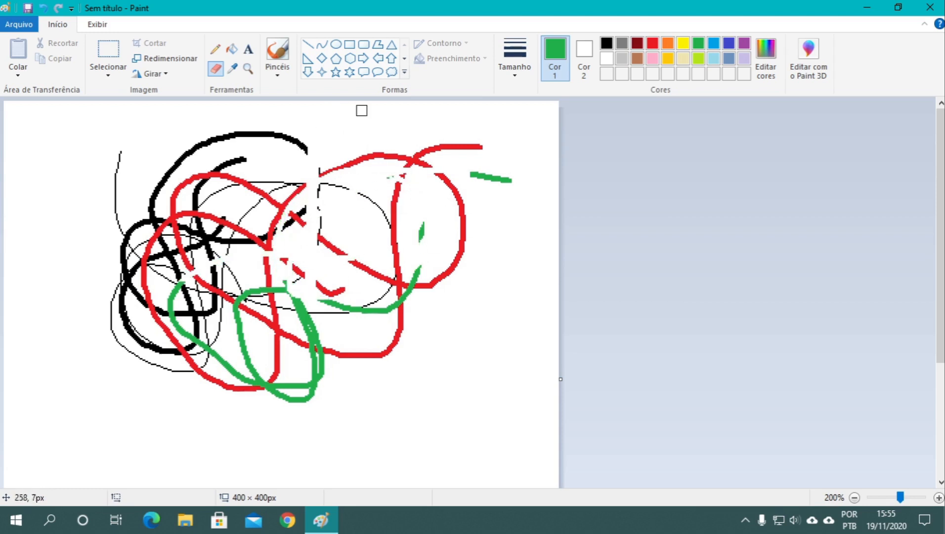
- Set Color 2 to yellow, recolour the isolated green dash with the Eraser and sweep broad yellow zigzags across the drawing
click(586, 56)
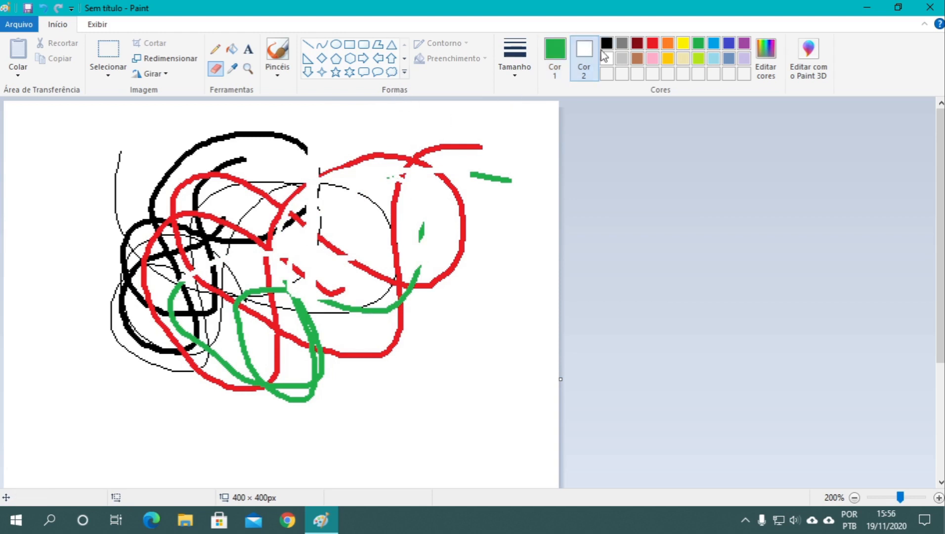
click(683, 48)
click(553, 63)
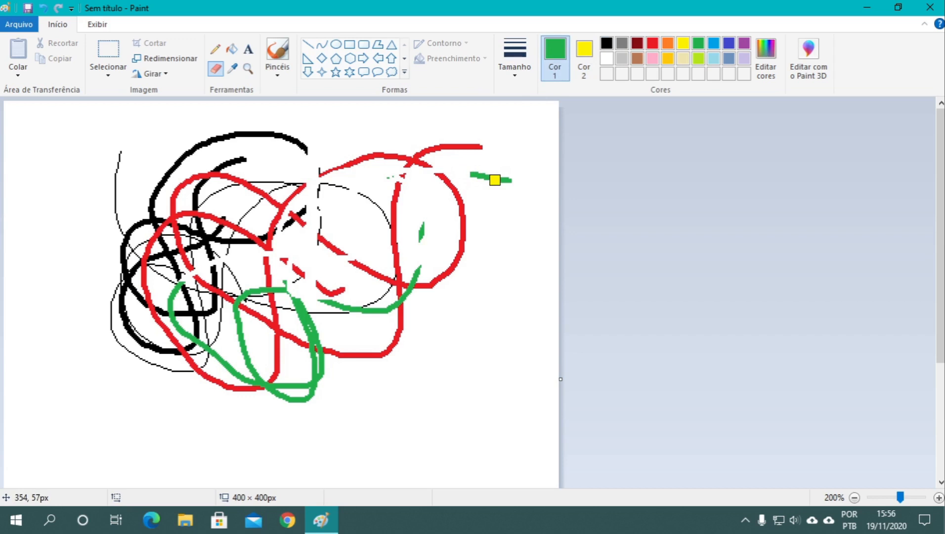
mouse_move(502, 175)
mouse_down()
mouse_move(506, 183)
mouse_move(466, 175)
mouse_move(496, 180)
mouse_up()
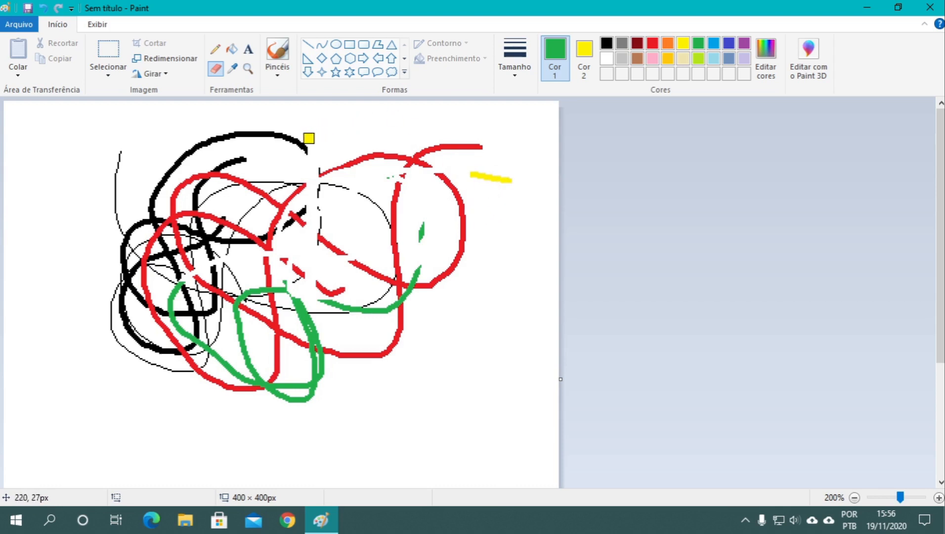
mouse_move(381, 116)
mouse_down()
mouse_move(158, 212)
mouse_move(517, 169)
mouse_move(286, 204)
mouse_move(289, 272)
mouse_move(247, 292)
mouse_up()
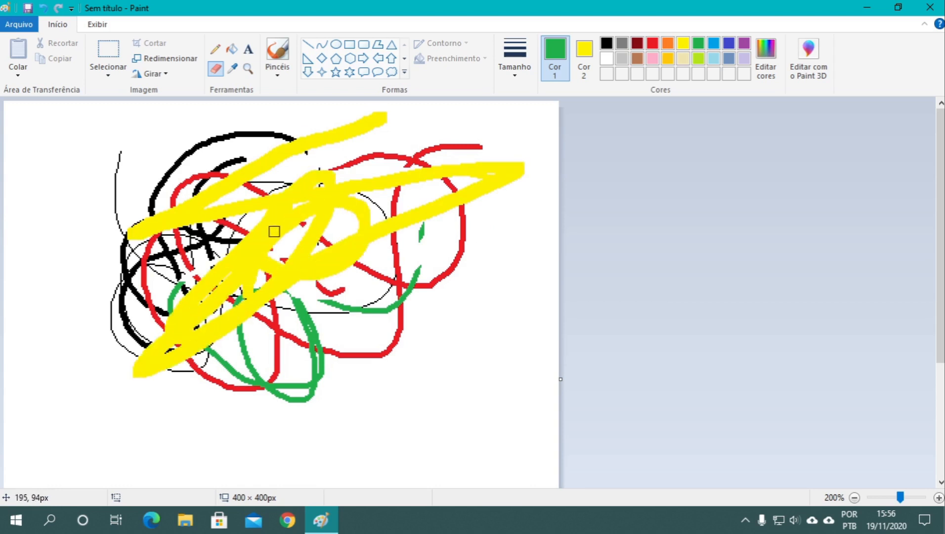
- Set Color 2 to white and erase bands through the upper part of the scribbles with the Eraser
click(578, 58)
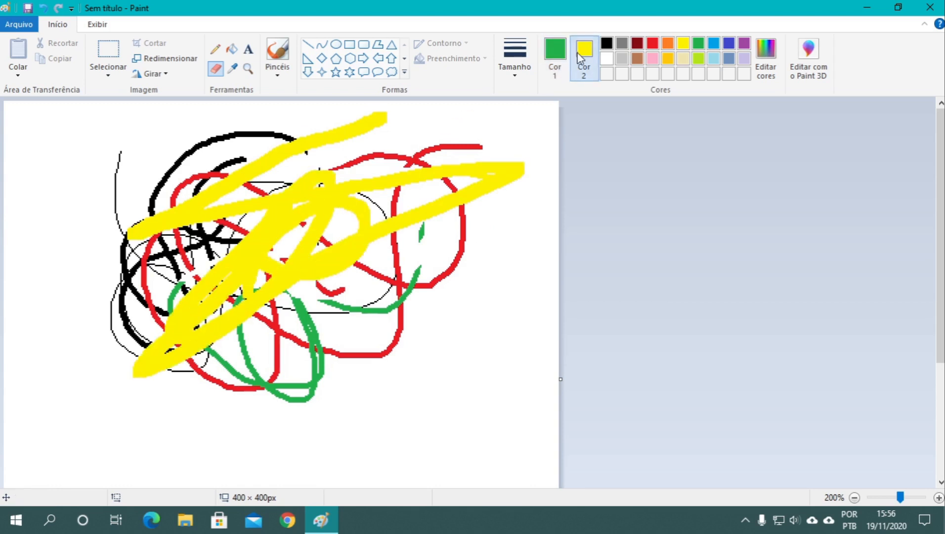
click(607, 60)
mouse_move(502, 158)
mouse_down()
mouse_move(251, 220)
mouse_move(446, 182)
mouse_move(82, 249)
mouse_move(137, 190)
mouse_move(409, 129)
mouse_move(314, 134)
mouse_up()
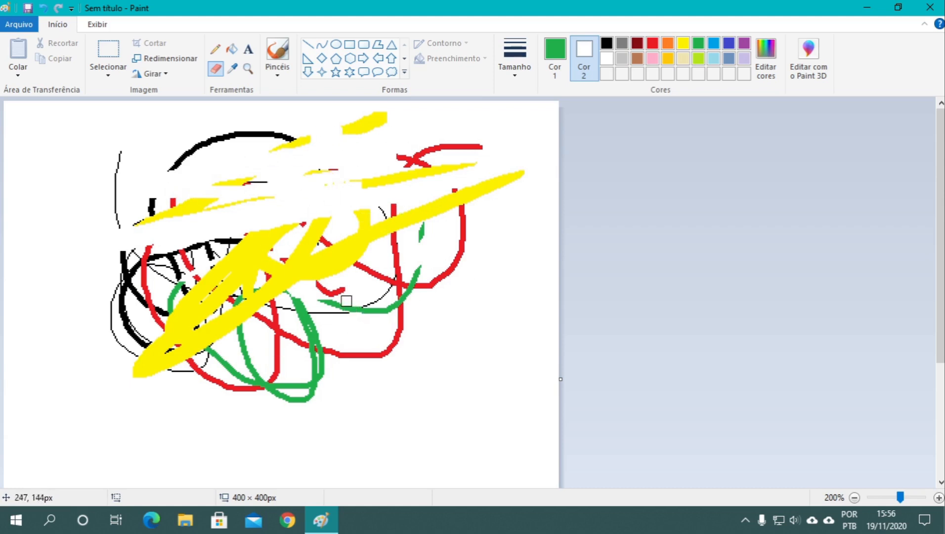
- Select the whole drawing with a rectangle about 336 × 229 px and delete it
click(102, 53)
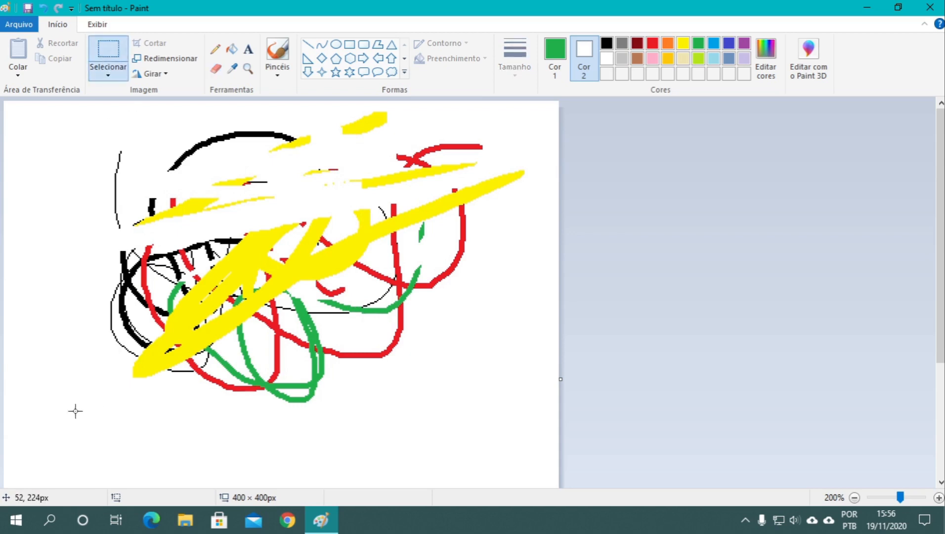
mouse_move(79, 418)
mouse_down()
mouse_move(436, 333)
mouse_move(512, 99)
mouse_move(539, 113)
mouse_move(544, 100)
mouse_up()
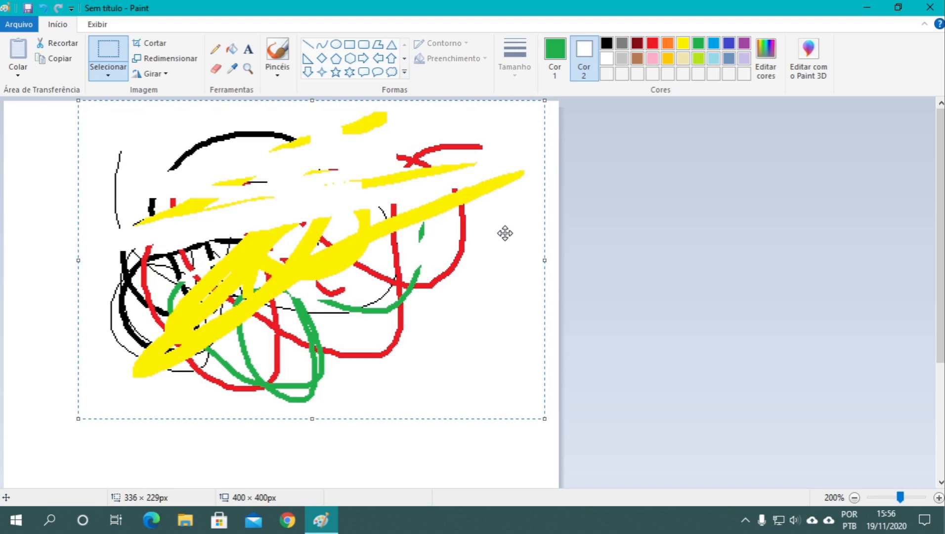
key(Delete)
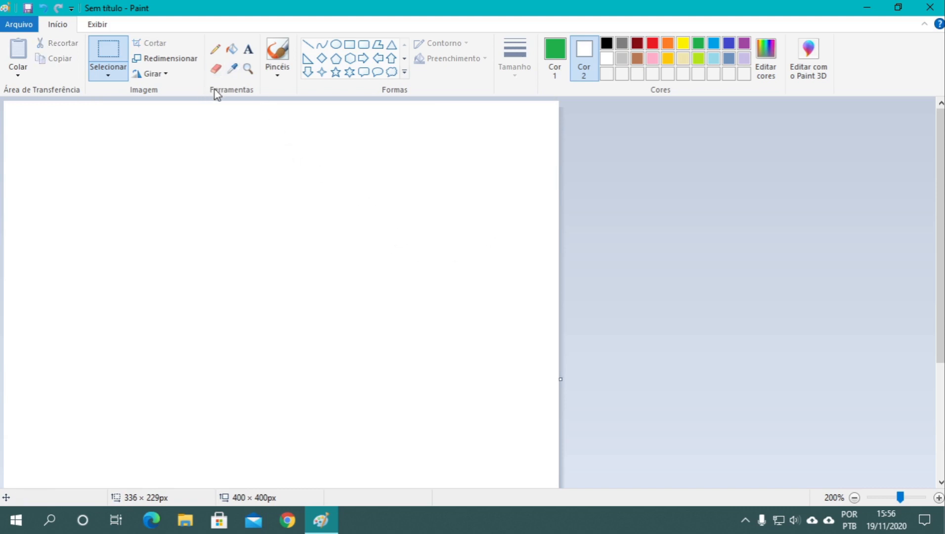
- Set Color 1 to black and draw a diagonal line about 339 × 232 px descending from upper left to lower right
click(555, 51)
click(606, 43)
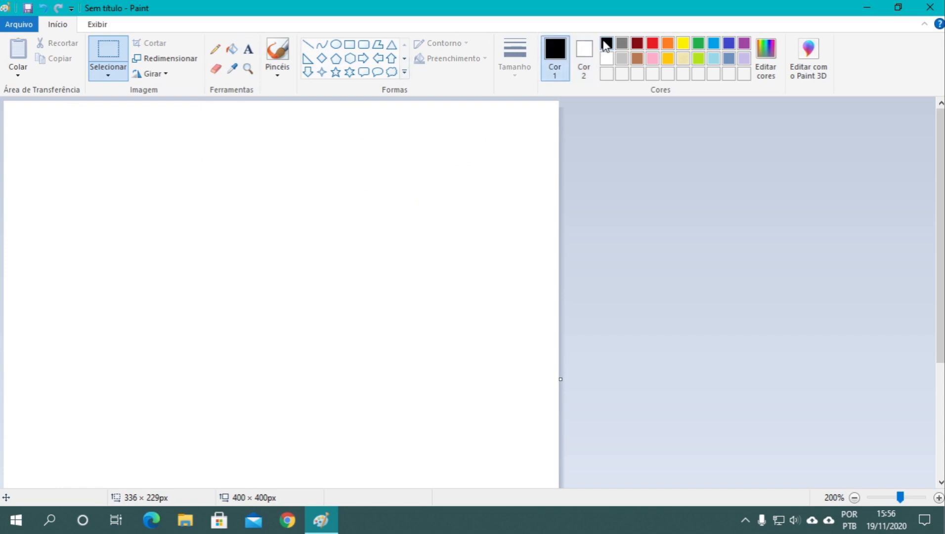
click(307, 46)
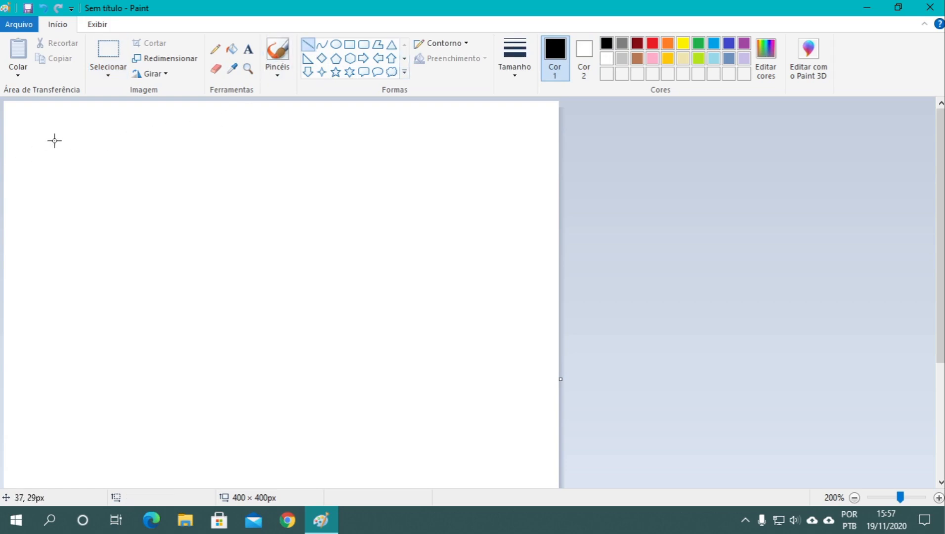
drag(54, 140, 524, 462)
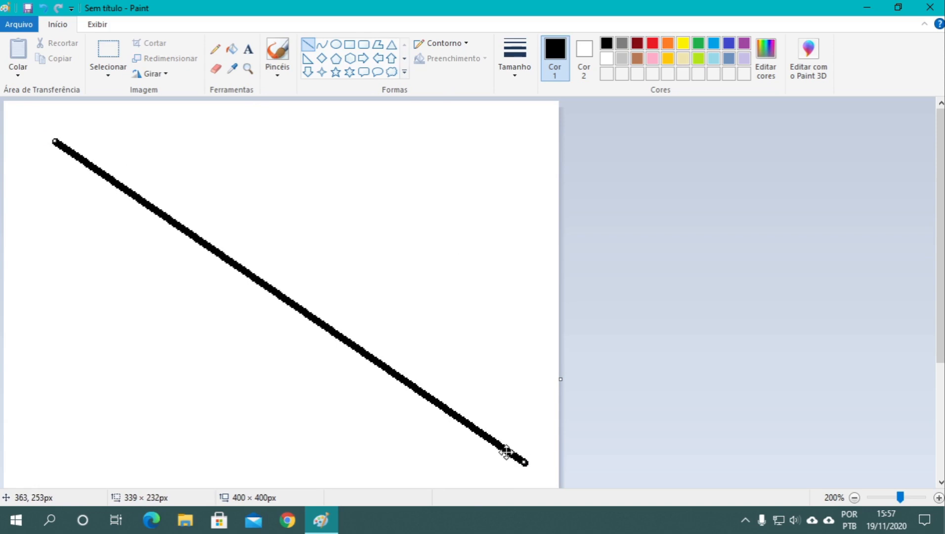
- Draw a curve rising from the lower left to the upper right, about 329 × 221 px, and bend it towards the upper-left corner
click(322, 44)
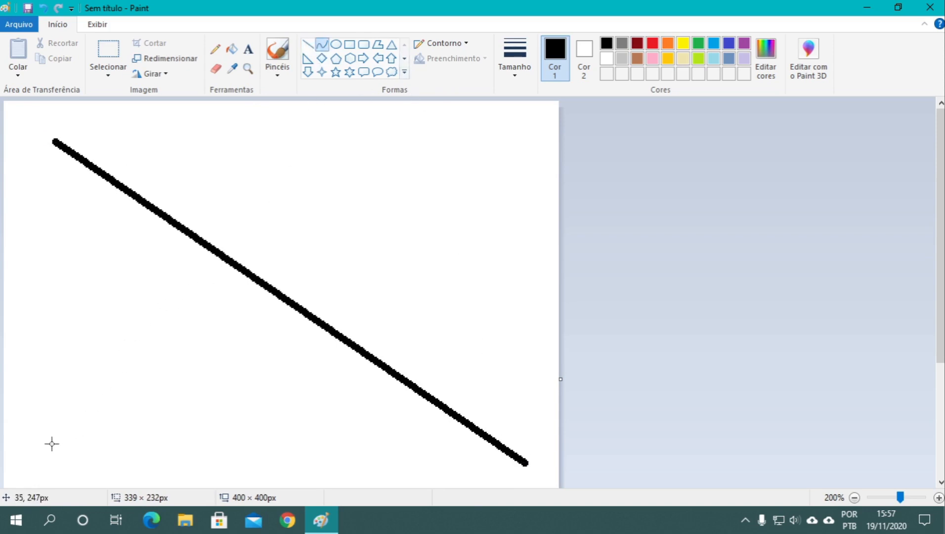
drag(51, 443, 507, 138)
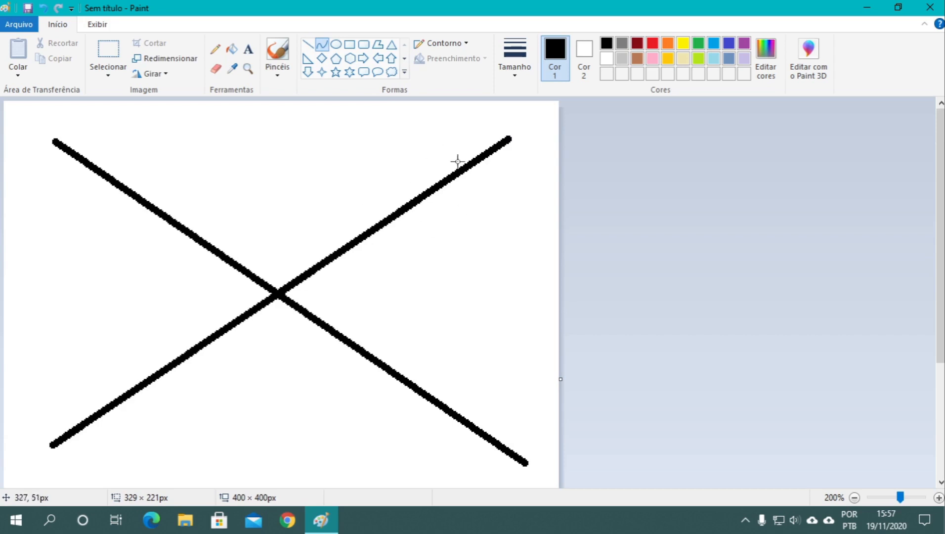
drag(395, 191, 1, 73)
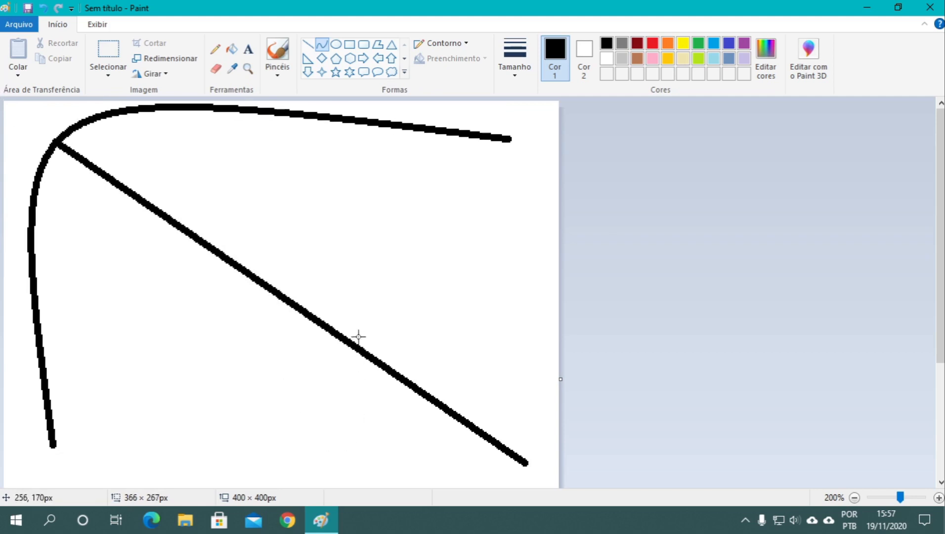
- Draw a flat ellipse about 172 × 43 px below the curve and a circle about 115 × 115 px overlapping the diagonal line
click(335, 46)
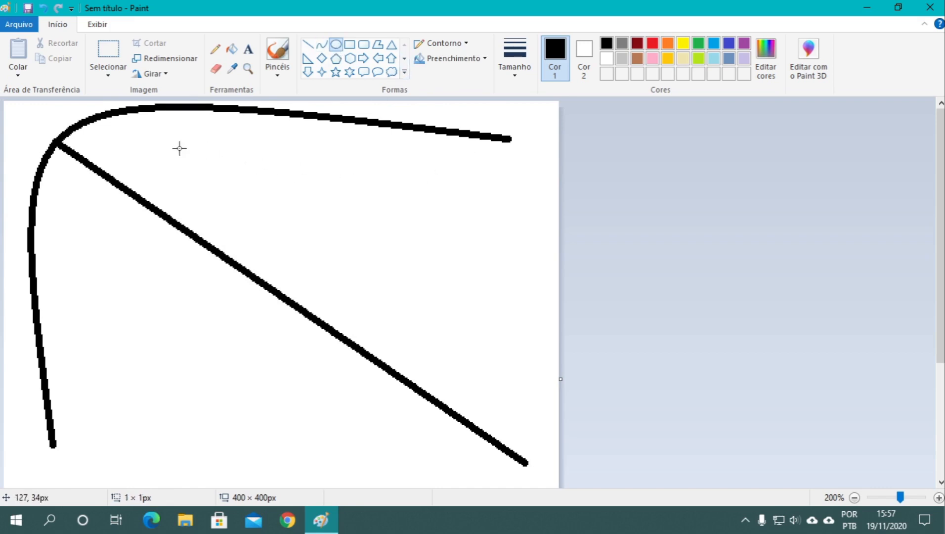
drag(179, 149, 417, 206)
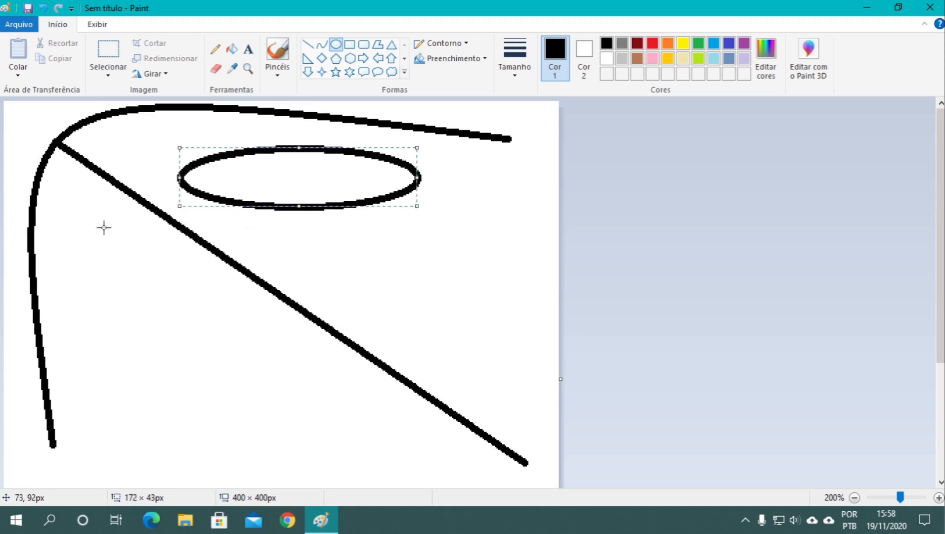
mouse_move(90, 220)
mouse_down()
mouse_move(124, 252)
mouse_move(110, 260)
mouse_move(196, 295)
mouse_move(531, 380)
mouse_up()
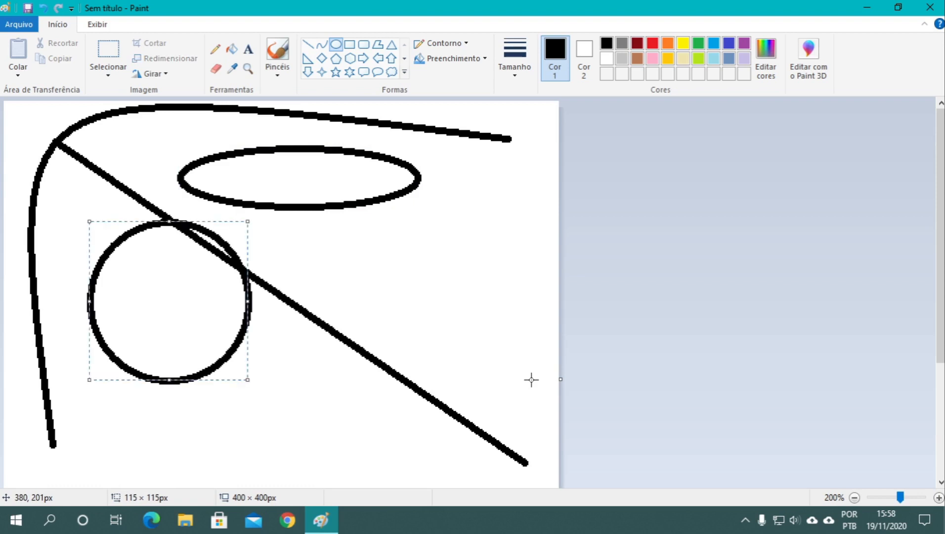
- Draw a rectangle about 86 × 26 px over the ellipse's right end and a square about 74 × 74 px overlapping both shapes
click(349, 45)
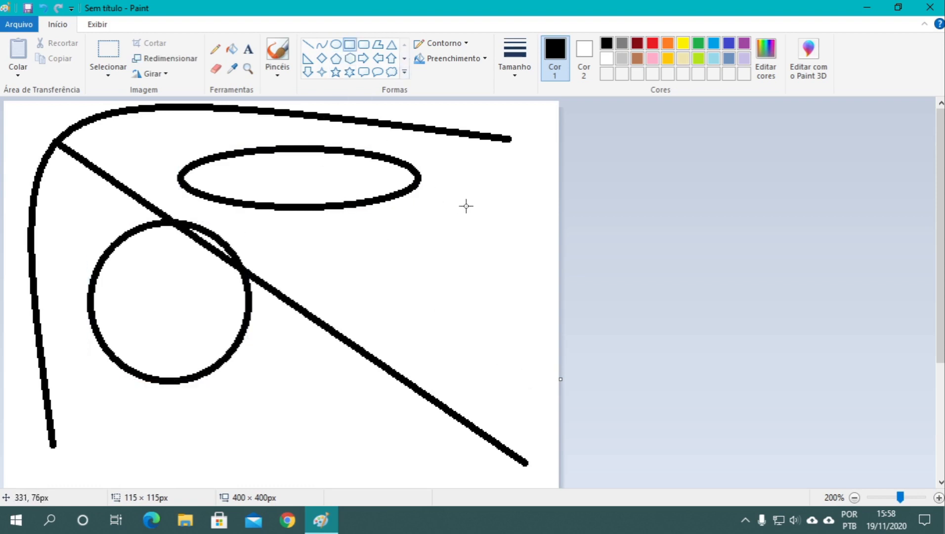
drag(467, 205, 348, 170)
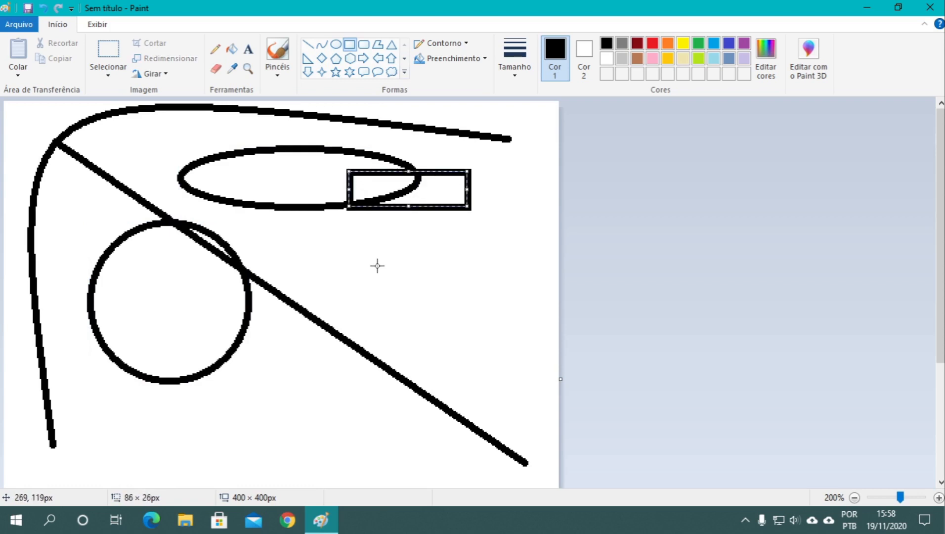
drag(371, 258, 252, 157)
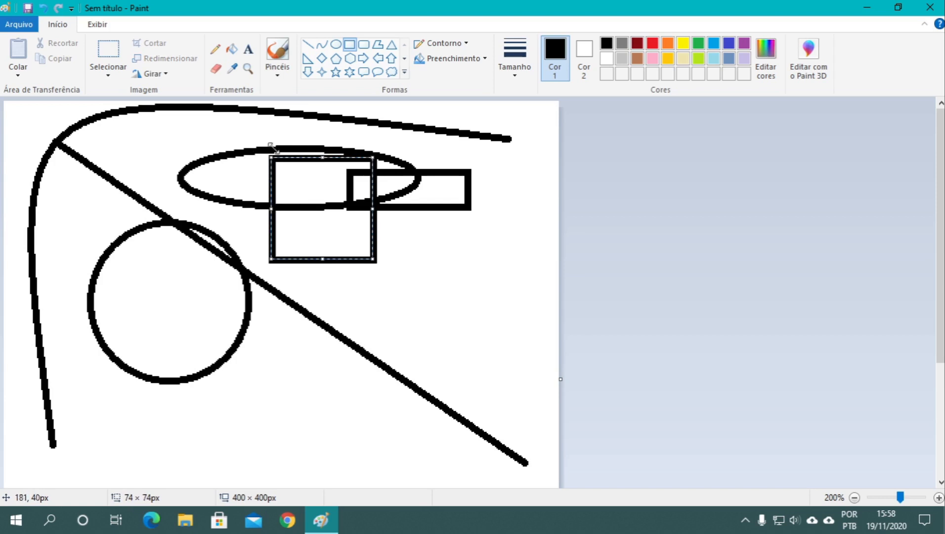
- Draw a right-pointing arrow about 145 × 59 px near the diagonal's lower end and a five-point star about 72 × 72 px above it
click(362, 59)
drag(255, 346, 456, 428)
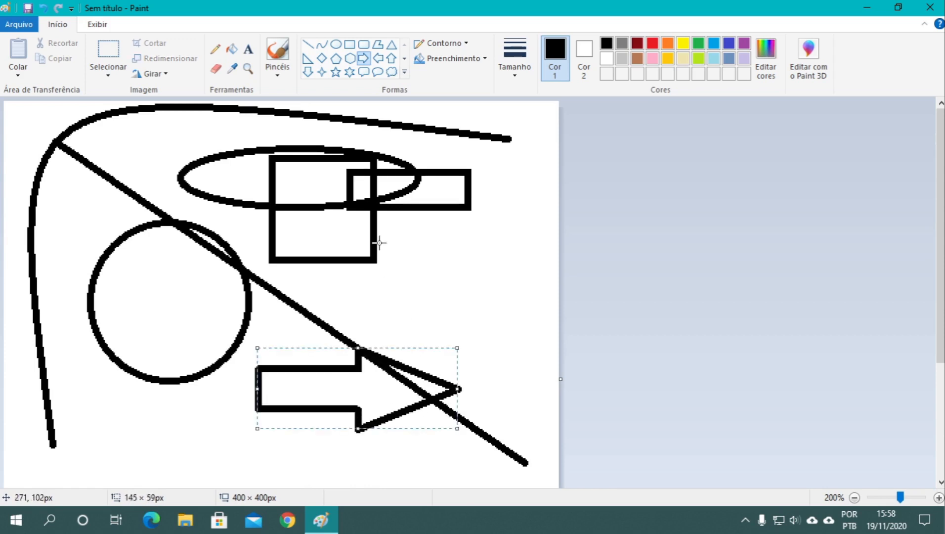
click(335, 73)
drag(507, 250, 387, 347)
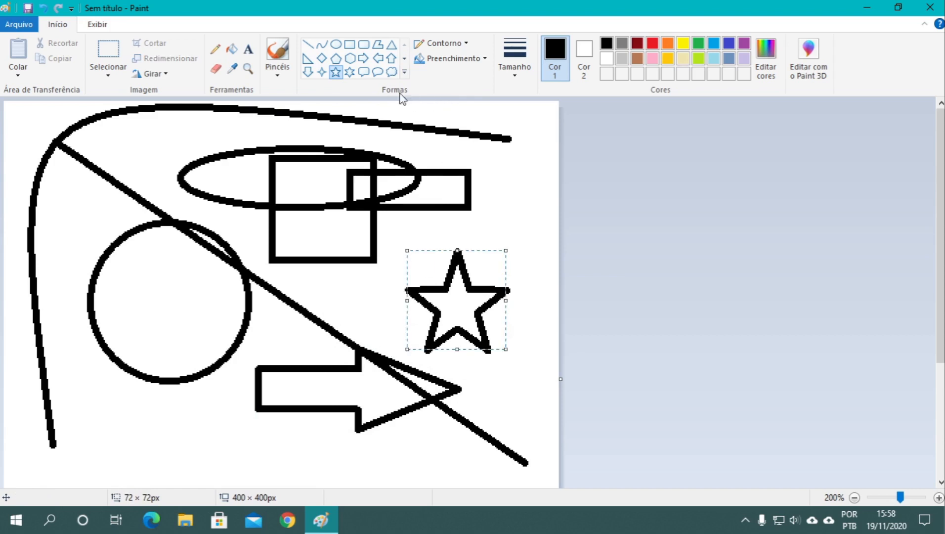
- Draw a cloud callout about 113 × 115 px overlapping the circle, the ellipse and the square
click(308, 73)
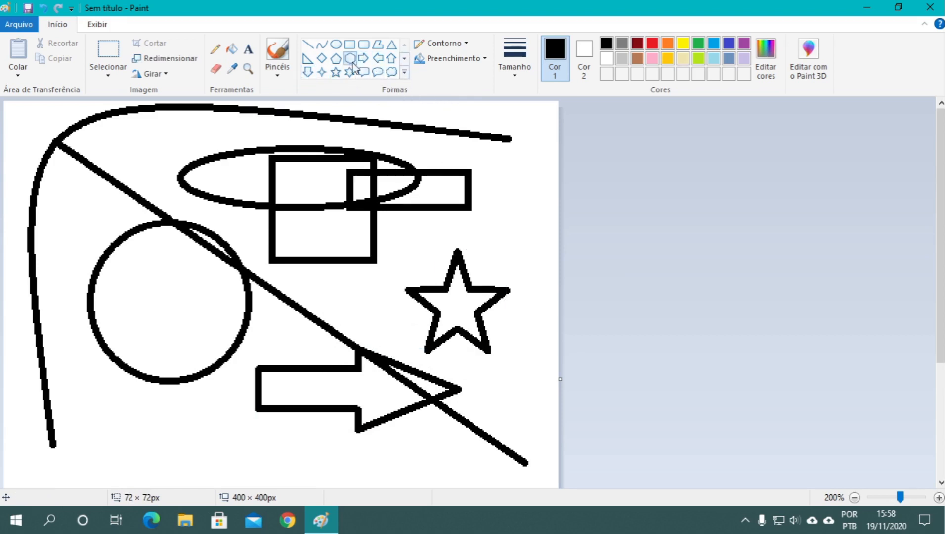
click(391, 72)
drag(130, 323, 440, 168)
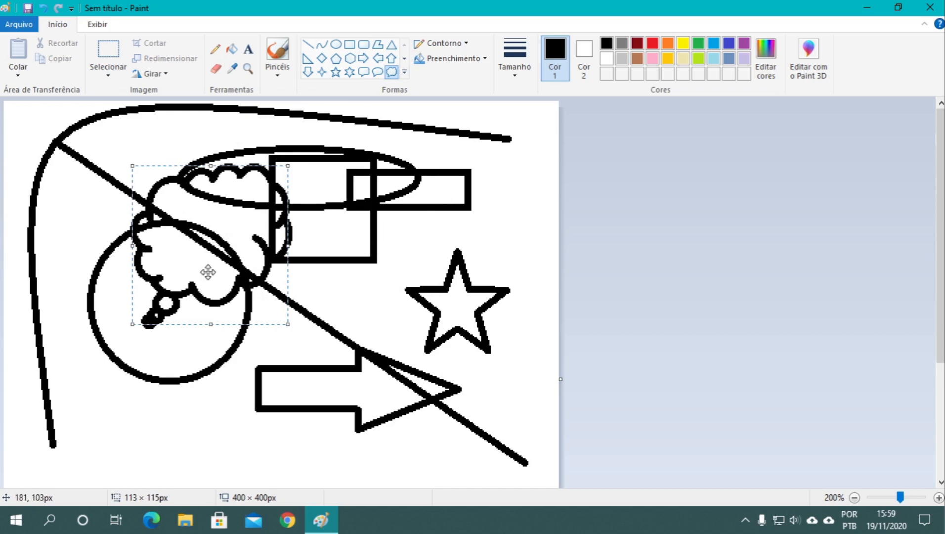
- Select everything on the canvas and delete it
click(108, 77)
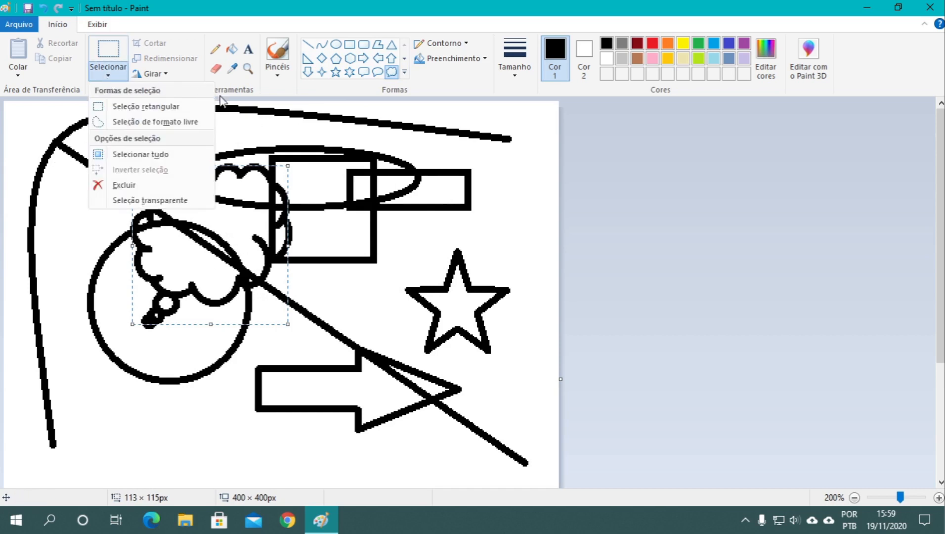
click(122, 156)
key(Delete)
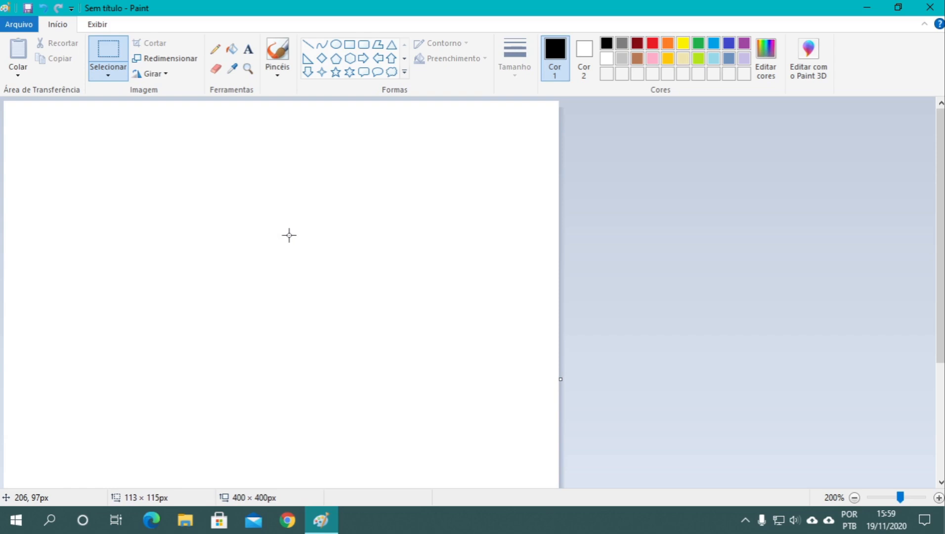
- Draw a black rectangle about 153 × 128 px in the upper middle of the canvas and activate the Select tool
click(349, 45)
drag(148, 157, 357, 331)
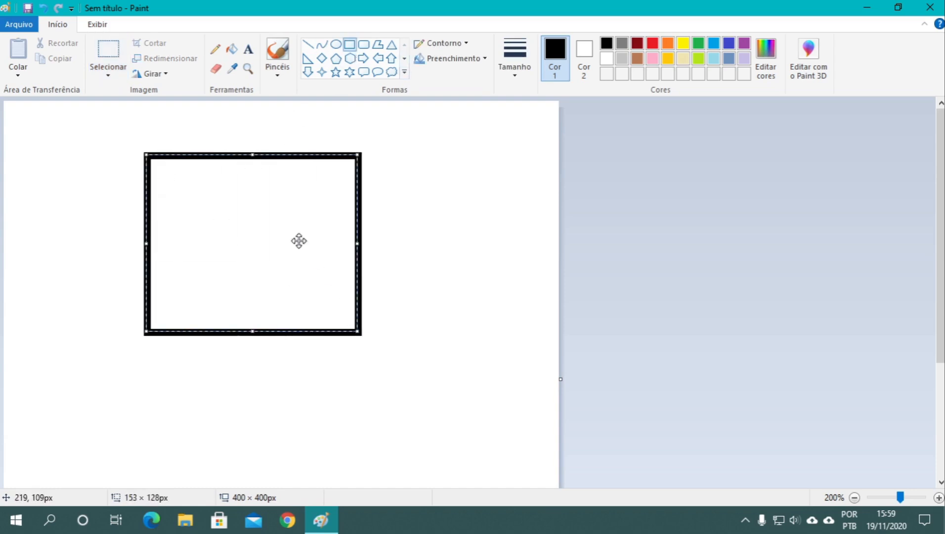
click(110, 52)
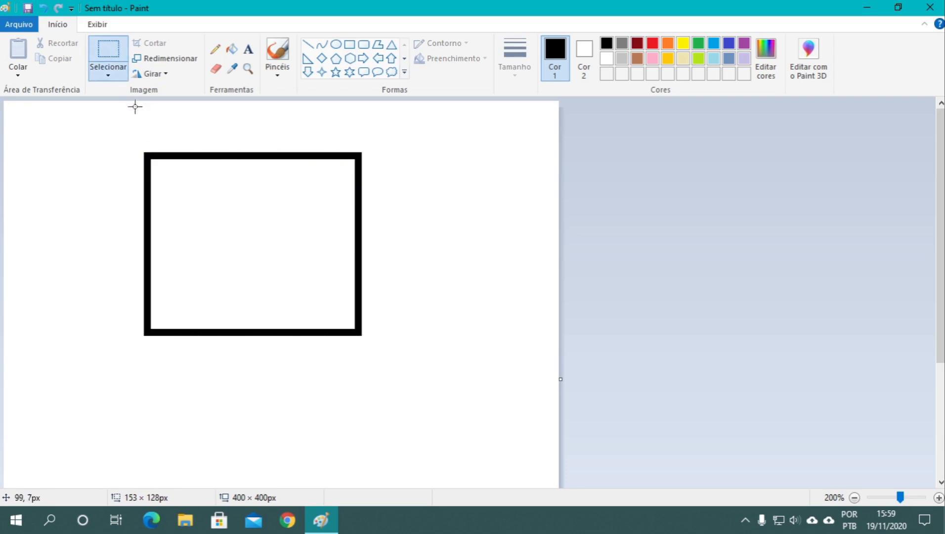
- Try moving a free-form selection of the rectangle's upper-right part sideways, undo it and return to rectangular selection
click(109, 78)
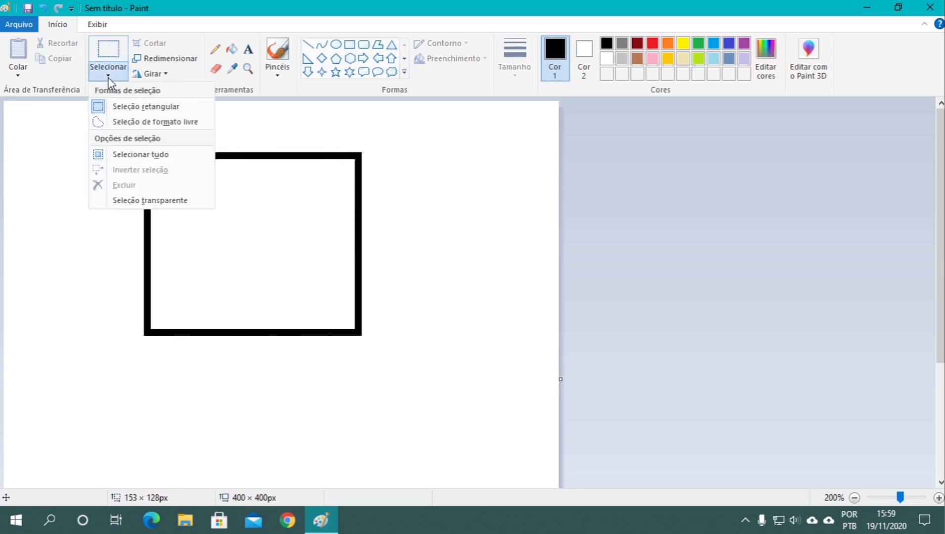
click(151, 124)
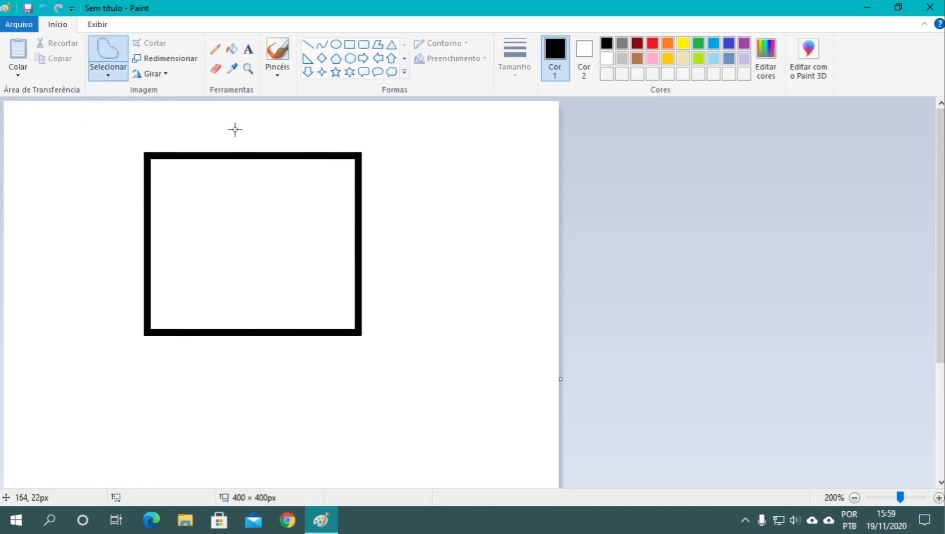
mouse_move(234, 129)
mouse_down()
mouse_move(221, 214)
mouse_move(401, 280)
mouse_move(381, 129)
mouse_move(295, 176)
mouse_move(252, 149)
mouse_move(244, 153)
mouse_up()
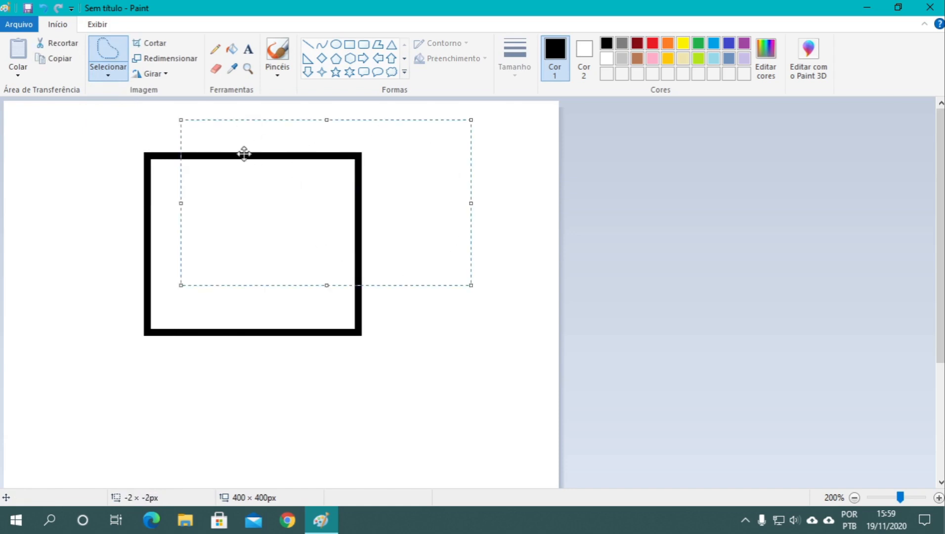
drag(373, 189, 503, 178)
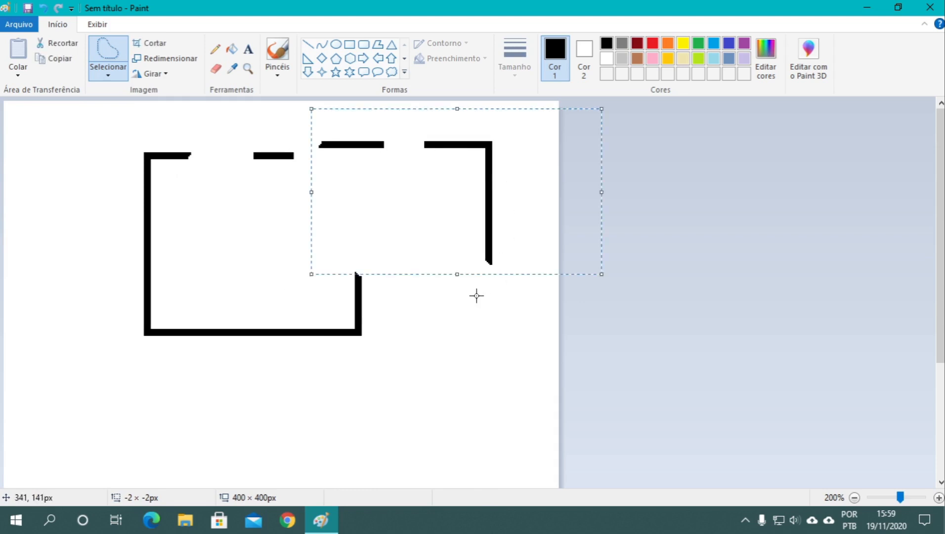
click(476, 295)
key(ctrl+z)
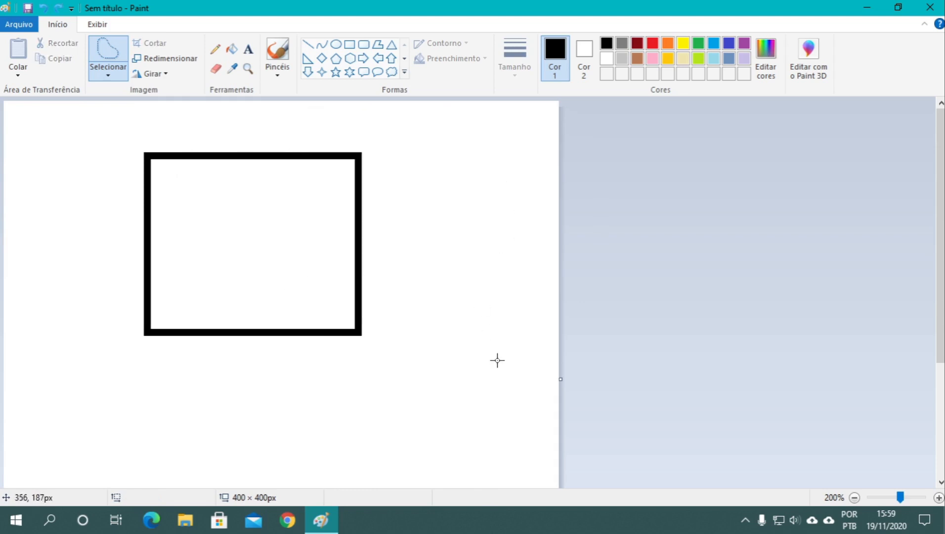
click(111, 76)
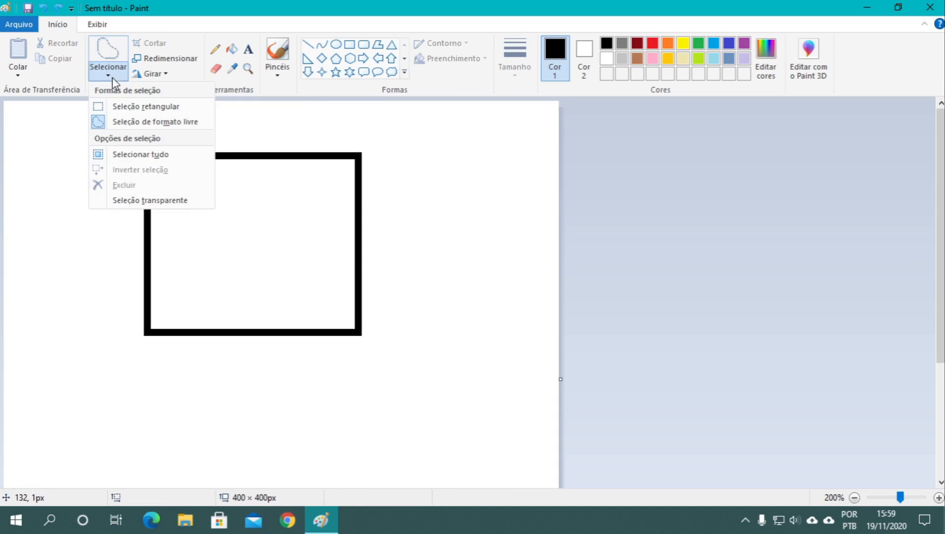
click(148, 107)
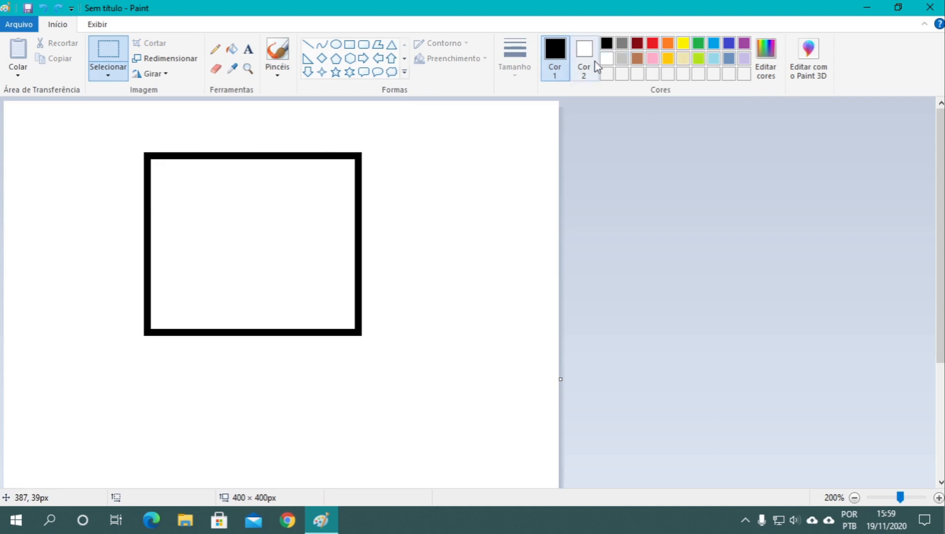
- Draw a green rectangle about 184 × 265 px extending past the canvas's right edge and fill it with green
click(703, 46)
drag(388, 196, 588, 515)
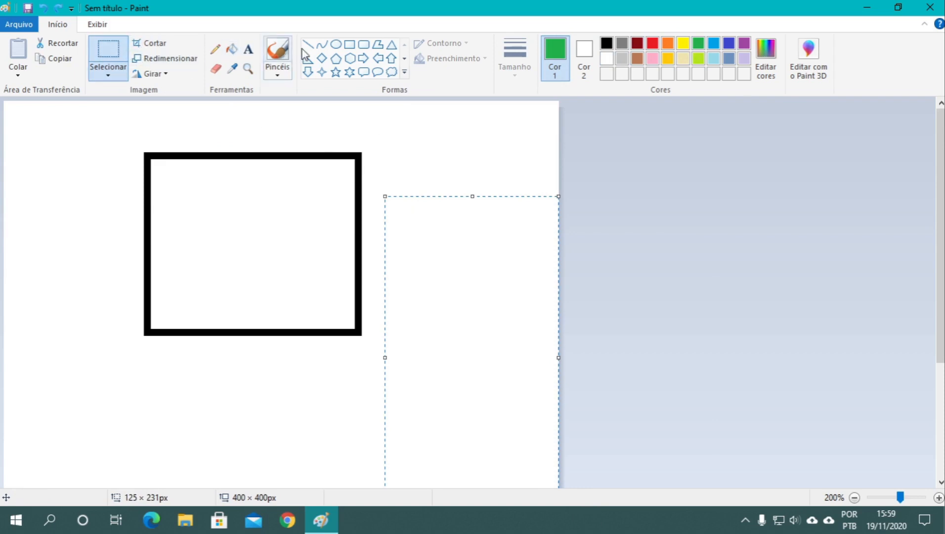
click(349, 44)
drag(381, 130, 636, 497)
click(230, 49)
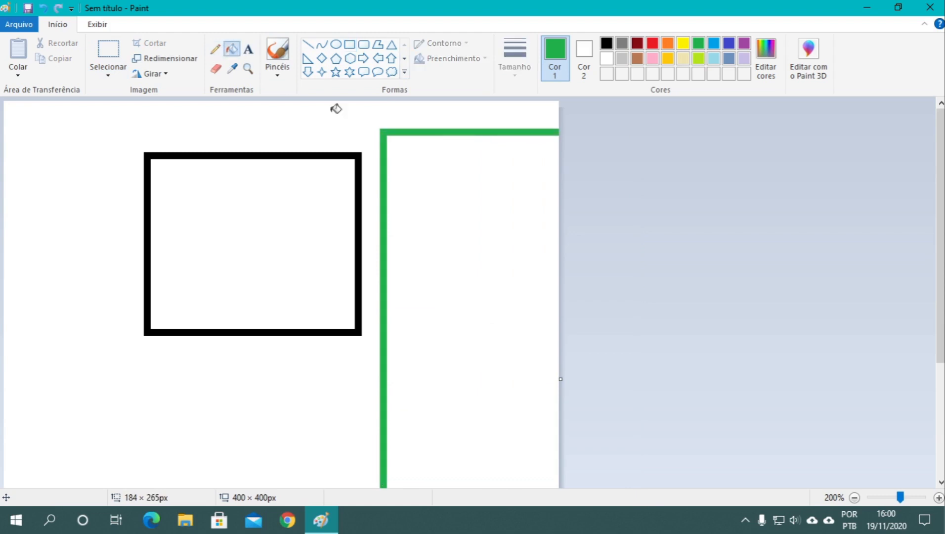
click(447, 192)
- Set Color 1 to black and move the black rectangle towards the canvas's left edge with a rectangular selection of about 171 × 147 px
click(606, 44)
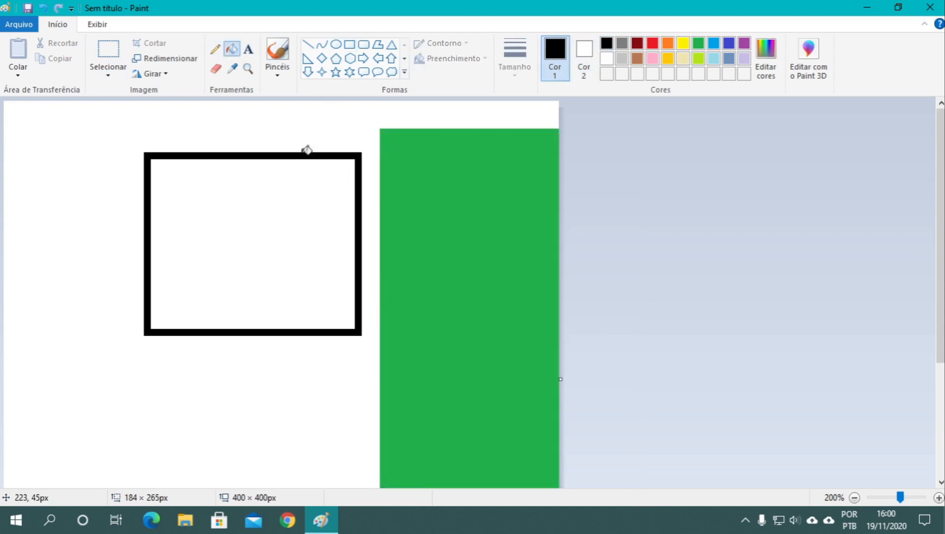
click(108, 49)
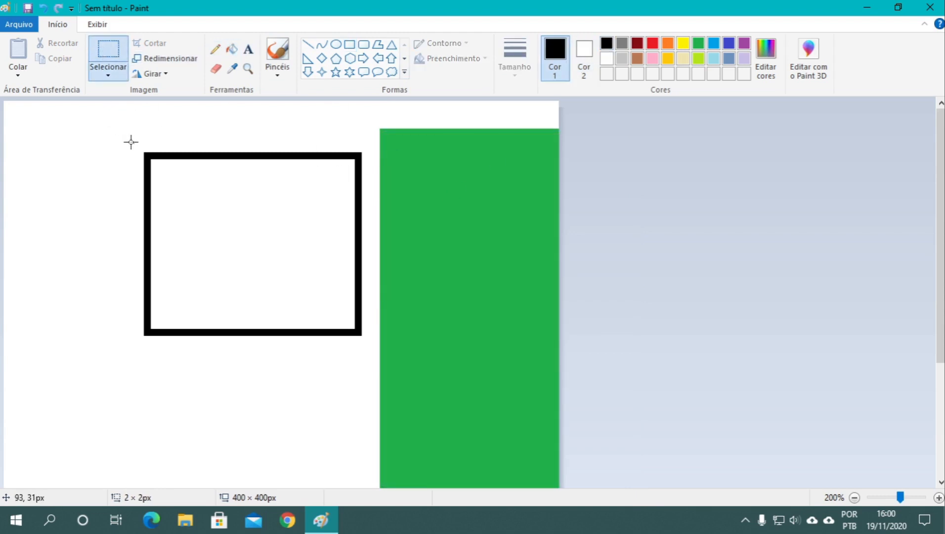
drag(131, 142, 369, 347)
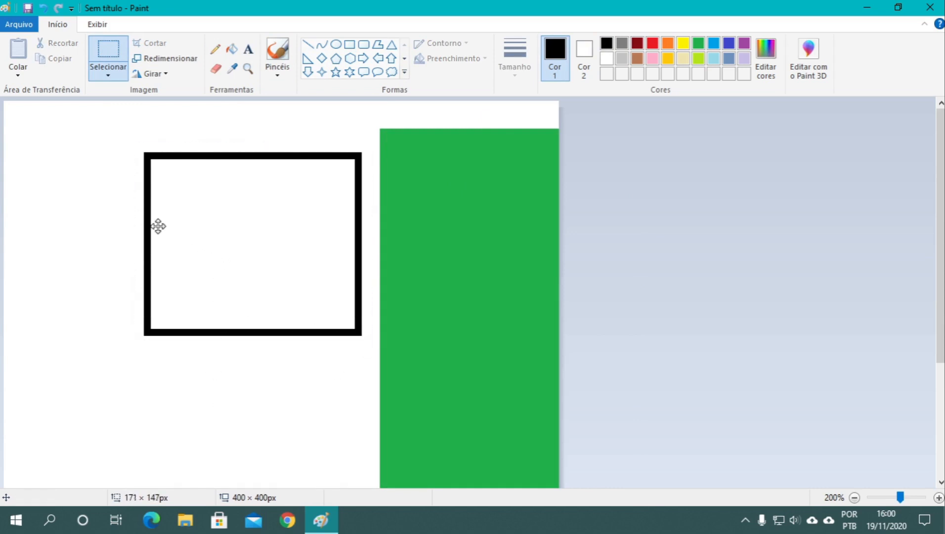
drag(158, 225, 76, 221)
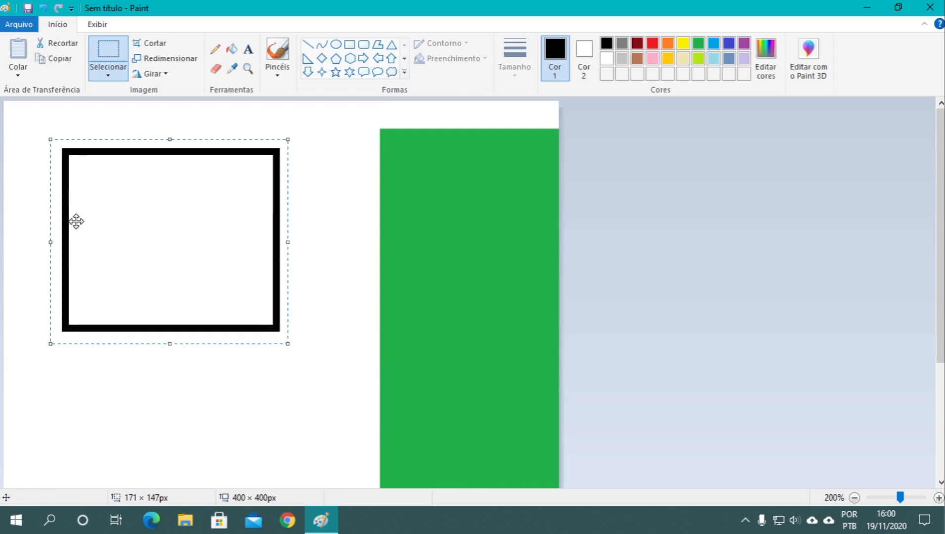
- Turn on transparent selection and move the selected black rectangle slightly down
click(108, 78)
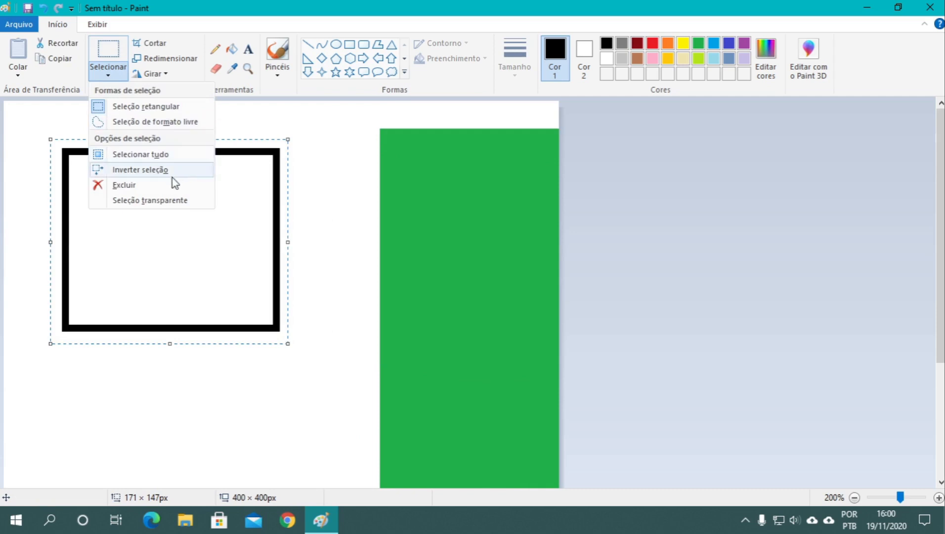
click(154, 201)
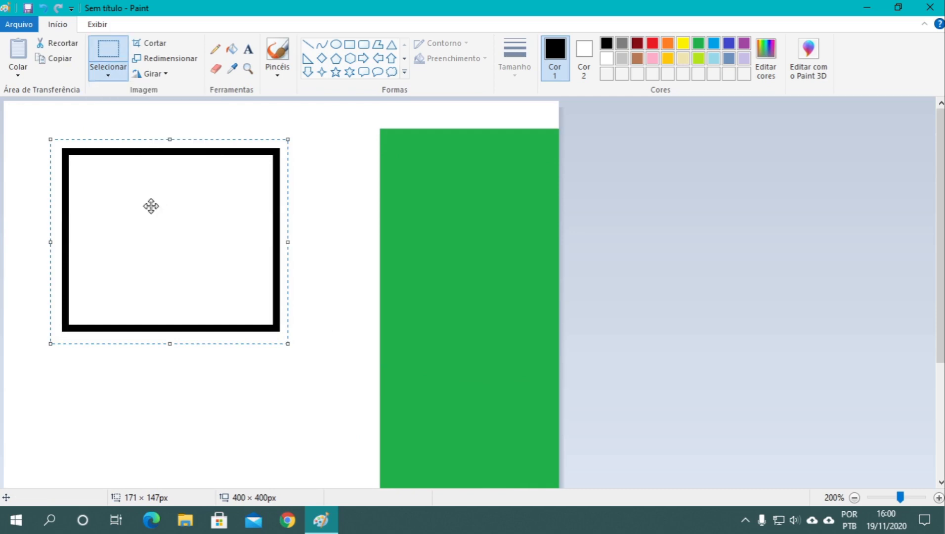
mouse_move(99, 206)
mouse_down()
mouse_move(336, 205)
mouse_move(321, 200)
mouse_move(244, 238)
mouse_move(314, 258)
mouse_move(292, 218)
mouse_move(321, 220)
mouse_move(310, 229)
mouse_move(329, 226)
mouse_move(143, 198)
mouse_move(100, 223)
mouse_up()
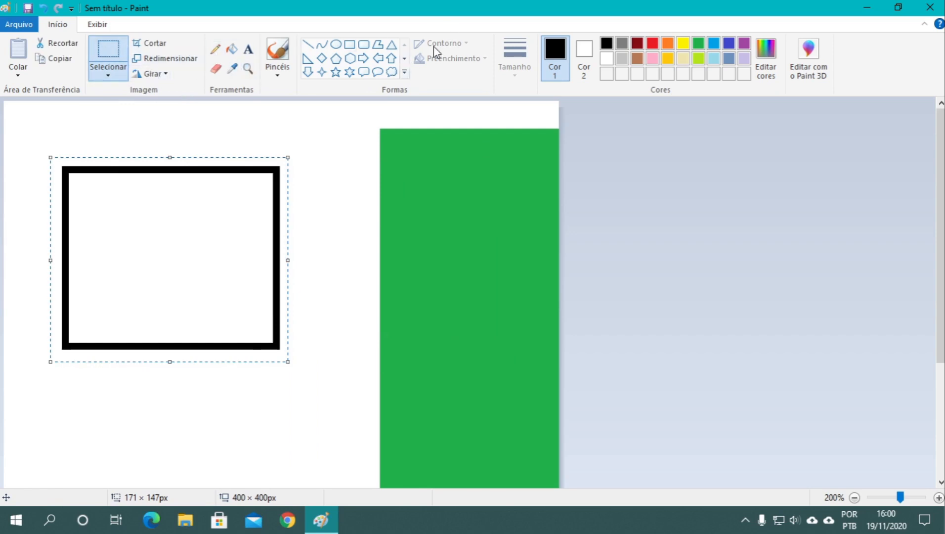
- Draw a black rectangle about 79 × 86 px inside the green area and switch to the rectangular Select tool
click(350, 44)
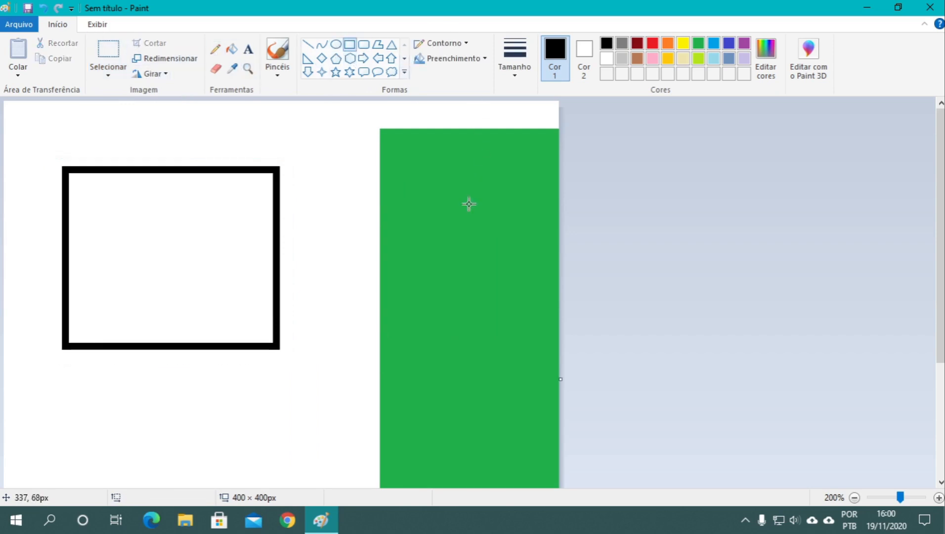
drag(419, 174, 528, 293)
click(116, 55)
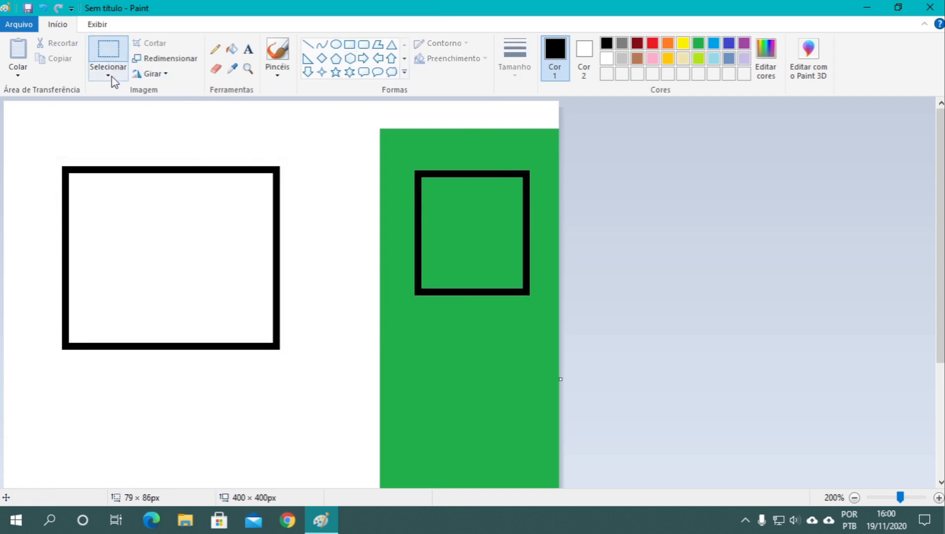
- Try moving a selection of about 117 × 125 px around the small rectangle over the large black one, and undo the move
click(111, 75)
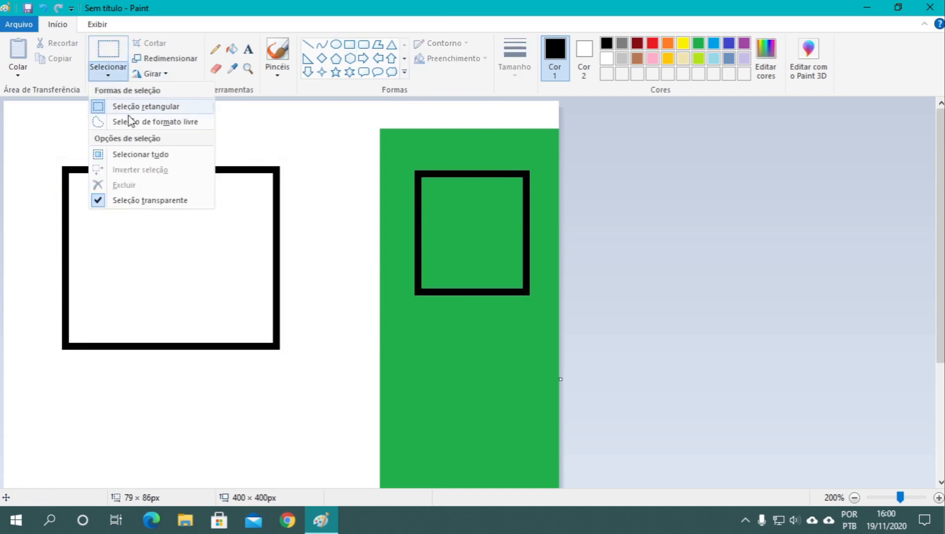
click(324, 156)
drag(396, 151, 565, 321)
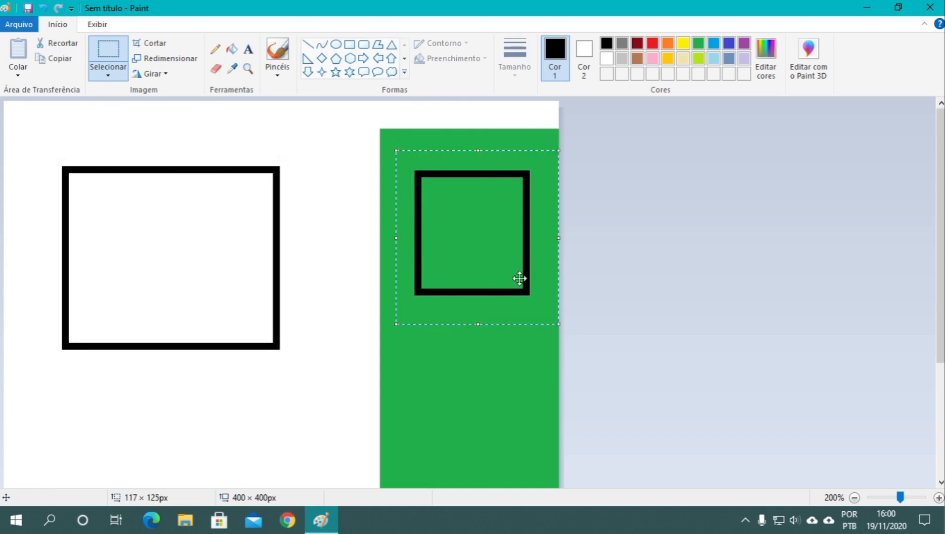
mouse_move(516, 278)
mouse_down()
mouse_move(445, 255)
mouse_move(370, 257)
mouse_up()
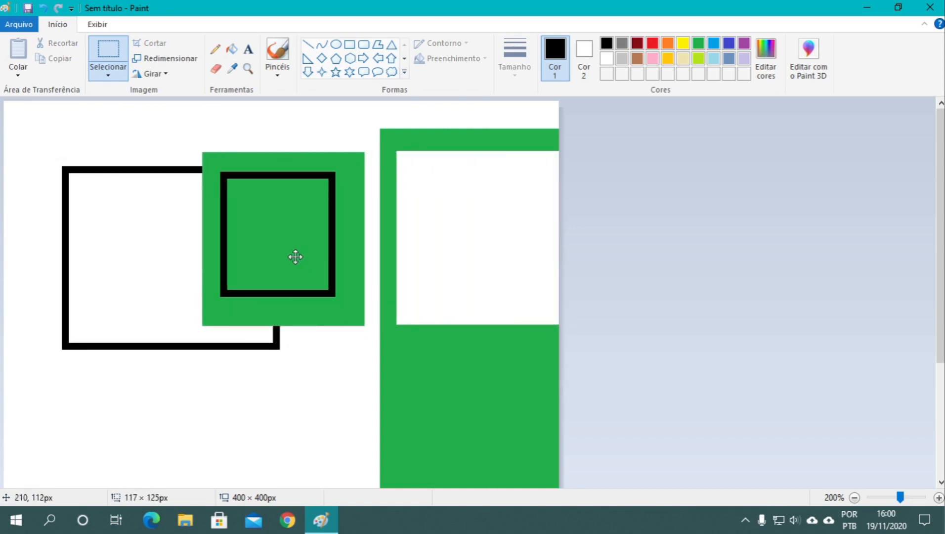
drag(295, 256, 263, 230)
key(ctrl+z)
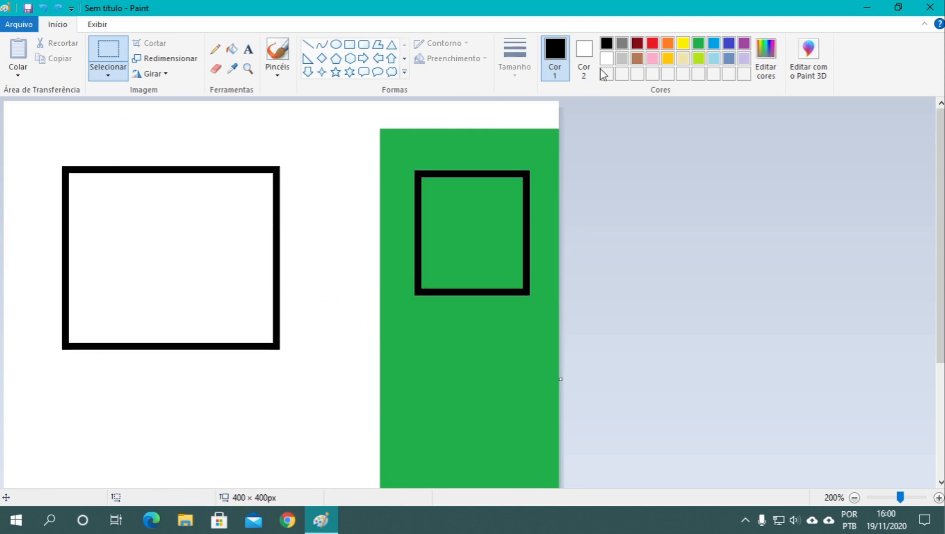
- Set Color 2 to green and move a selection of about 106 × 124 px around the small rectangle slightly down and left
click(586, 55)
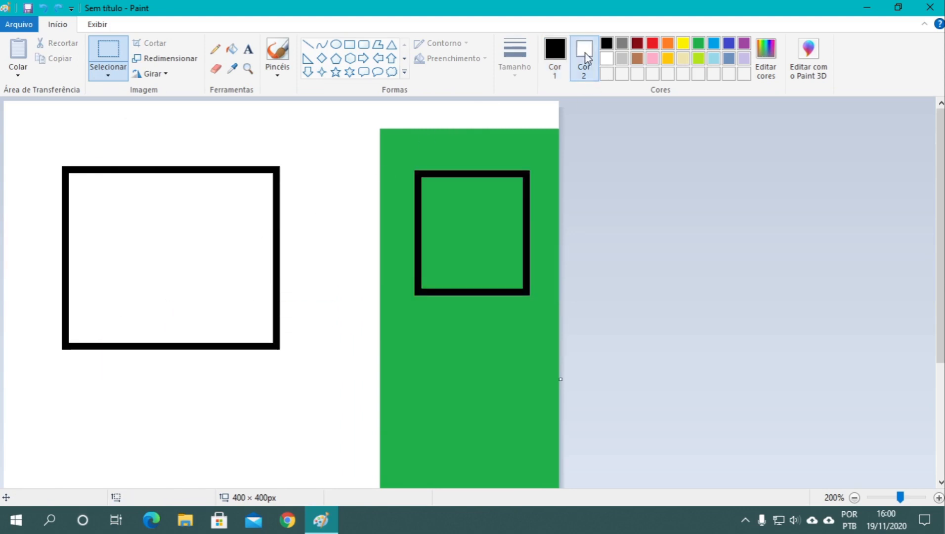
click(701, 43)
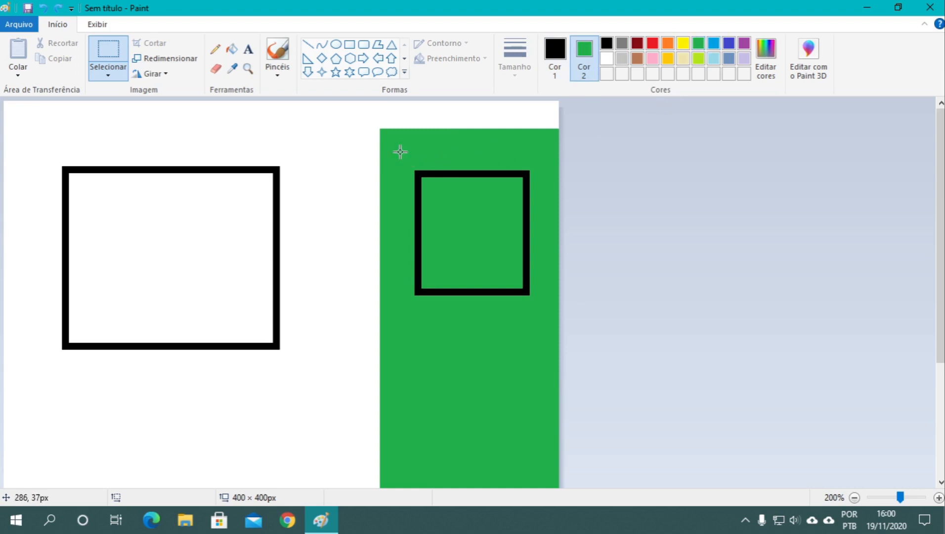
drag(400, 152, 543, 322)
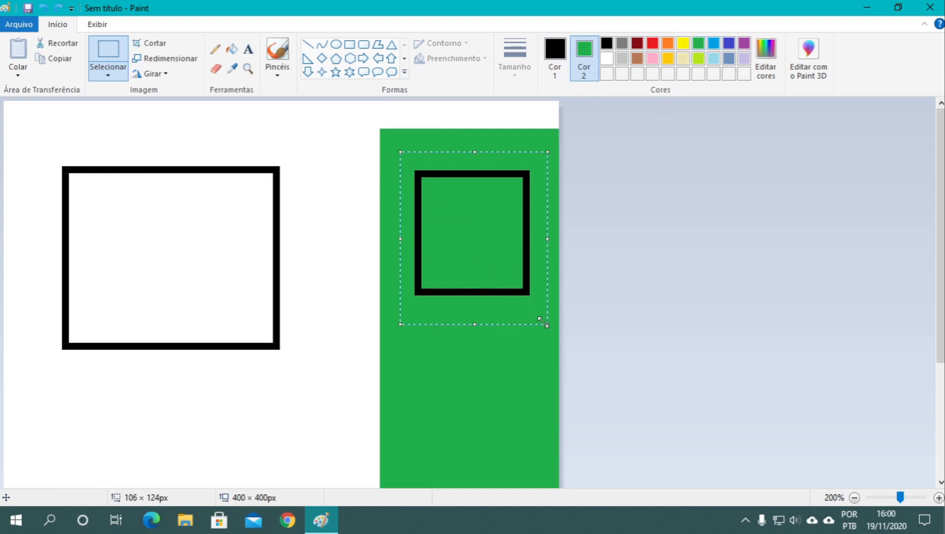
click(121, 78)
click(121, 80)
mouse_move(457, 216)
mouse_down()
mouse_move(326, 206)
mouse_move(236, 219)
mouse_move(448, 233)
mouse_up()
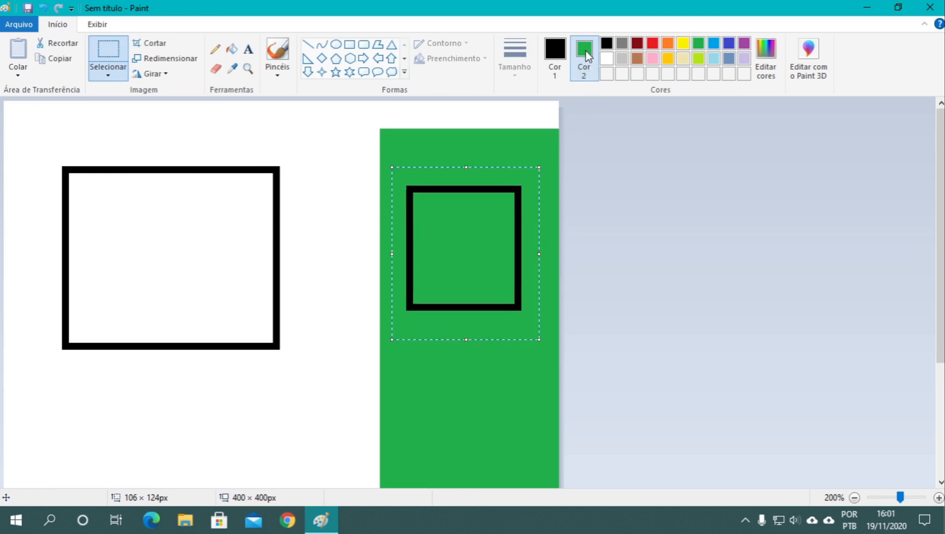
- Select an area of about 187 × 166 px around the large black rectangle and move it right and down over the green area
click(318, 152)
drag(294, 148, 34, 377)
drag(133, 298, 366, 351)
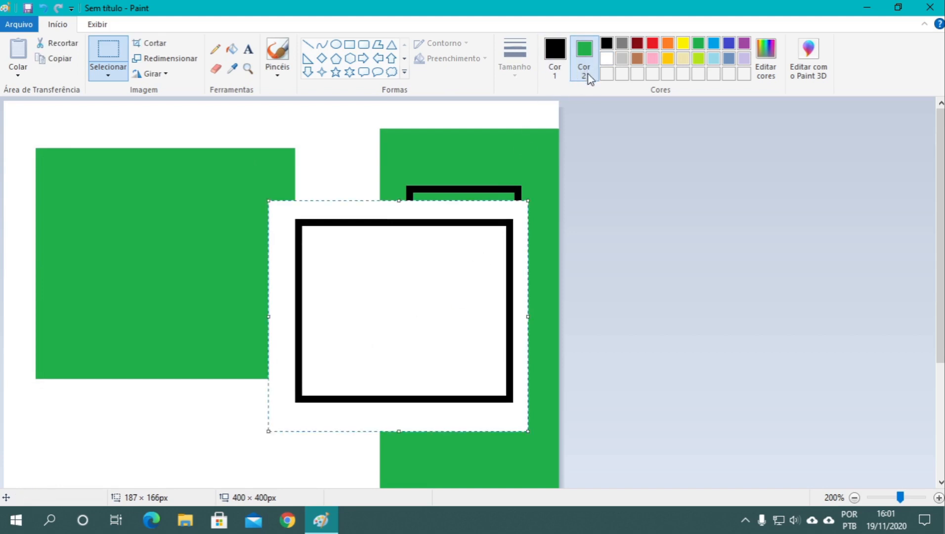
- Undo the last move of the large black rectangle and set Color 2 to white
key(ctrl+z)
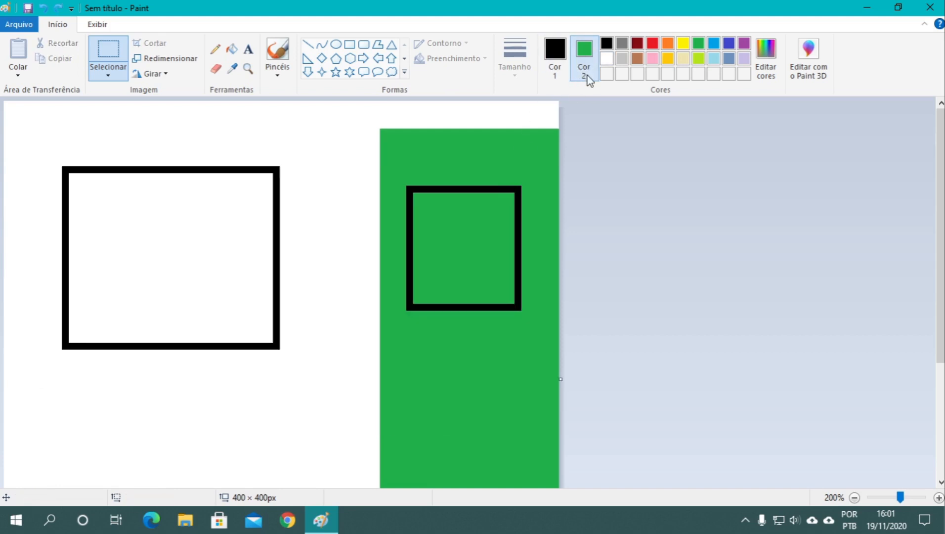
click(606, 59)
click(108, 74)
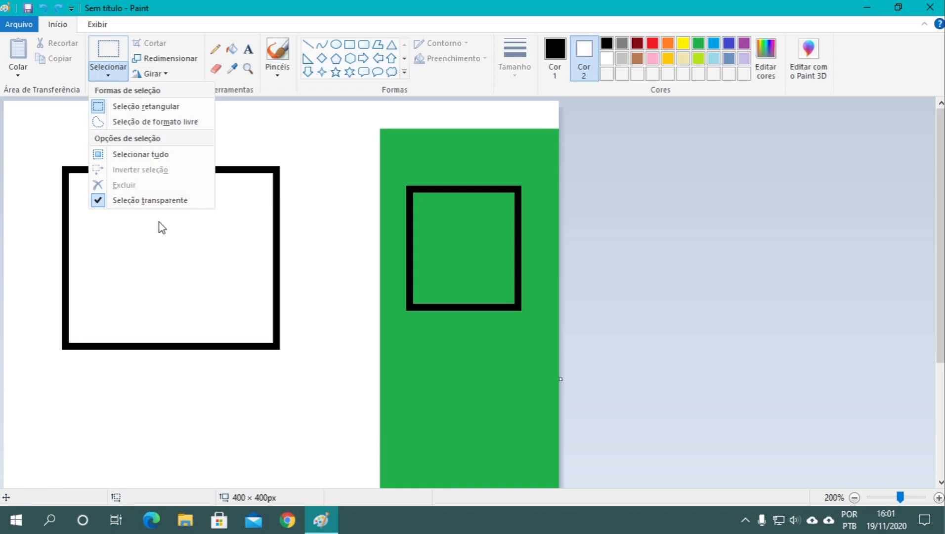
click(306, 190)
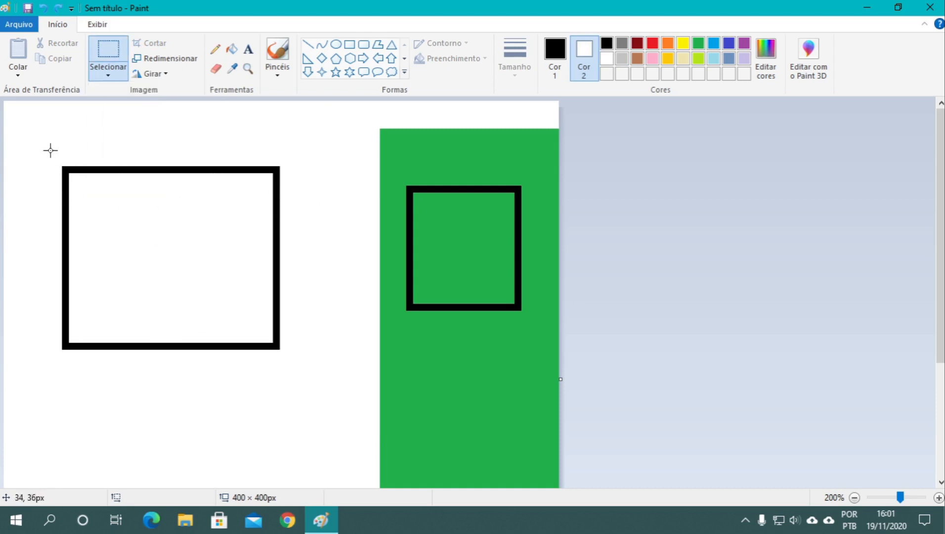
- Delete the large black rectangle and draw a black square about 112 × 112 px in its place
mouse_move(51, 150)
mouse_down()
mouse_move(57, 145)
mouse_move(293, 358)
mouse_move(316, 394)
mouse_up()
key(Delete)
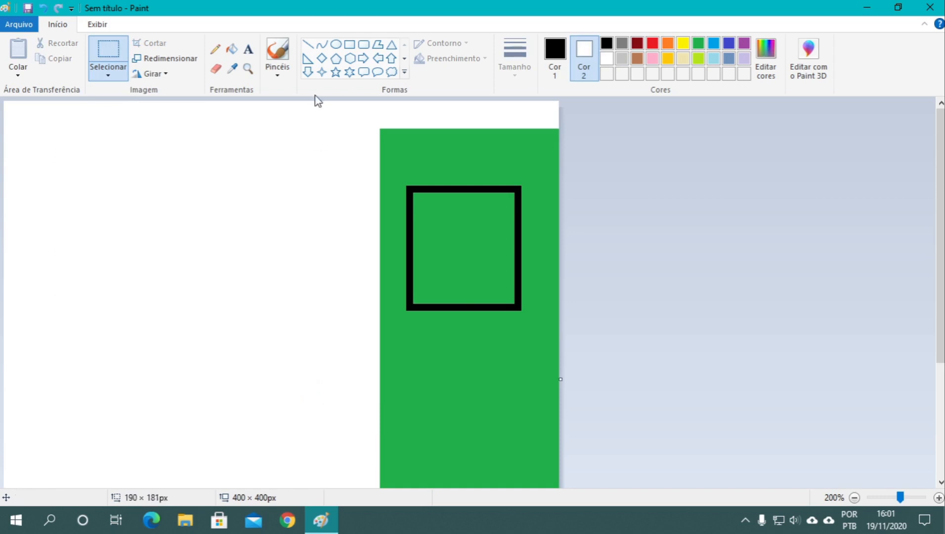
click(351, 45)
drag(66, 174, 253, 329)
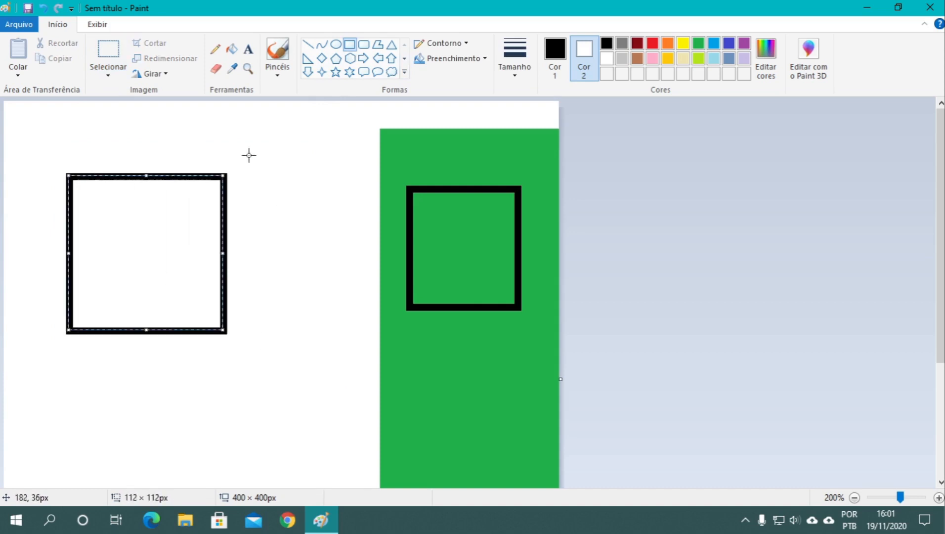
- Try scaling a rectangular selection of about 145 × 143 px around the new square to 50 %, and undo it
click(108, 71)
click(110, 52)
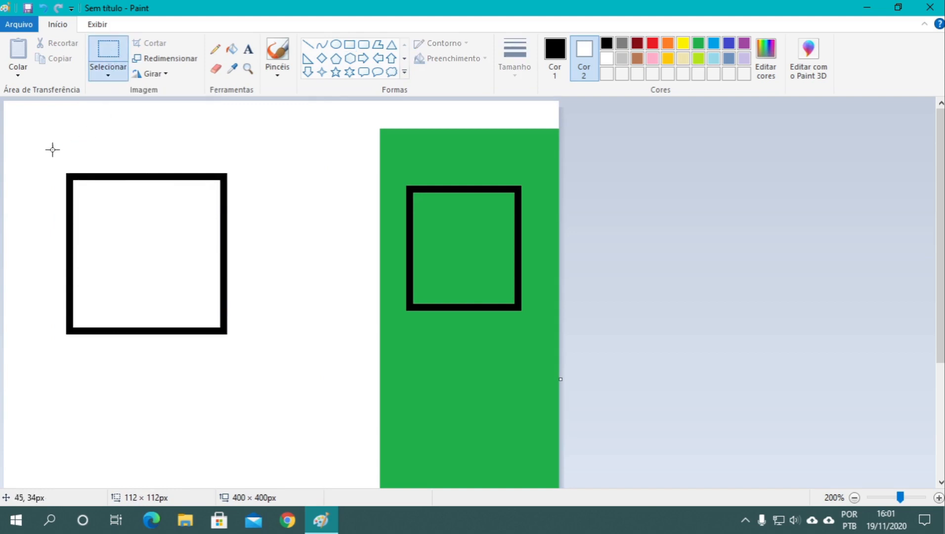
drag(48, 158, 249, 356)
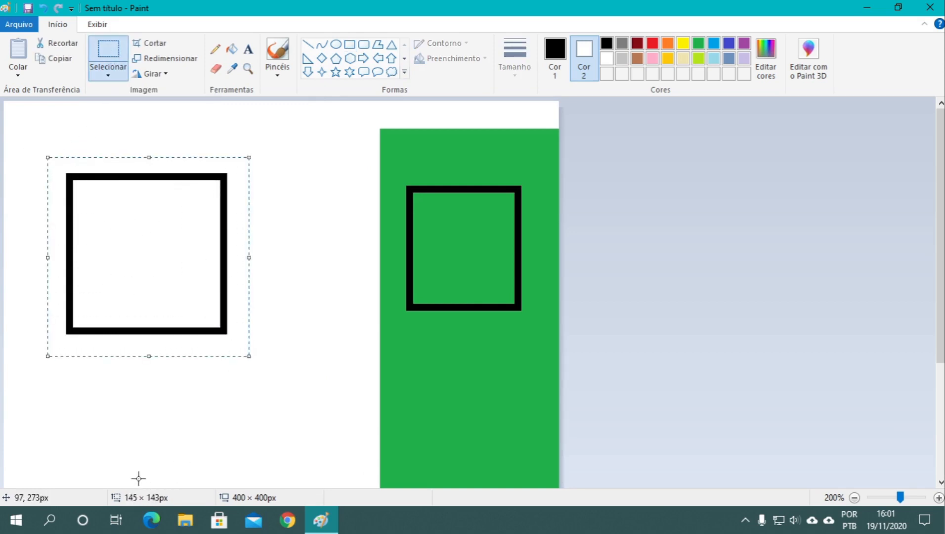
click(154, 59)
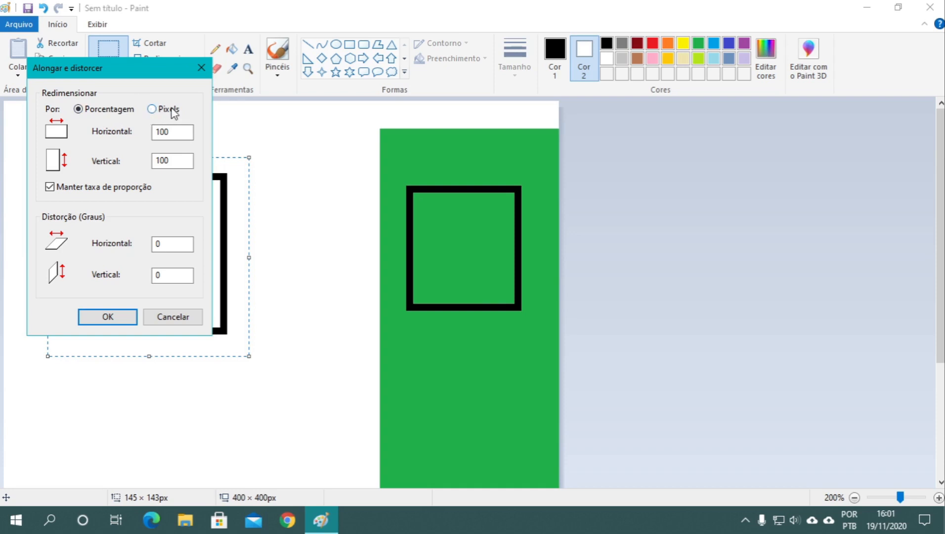
double_click(176, 133)
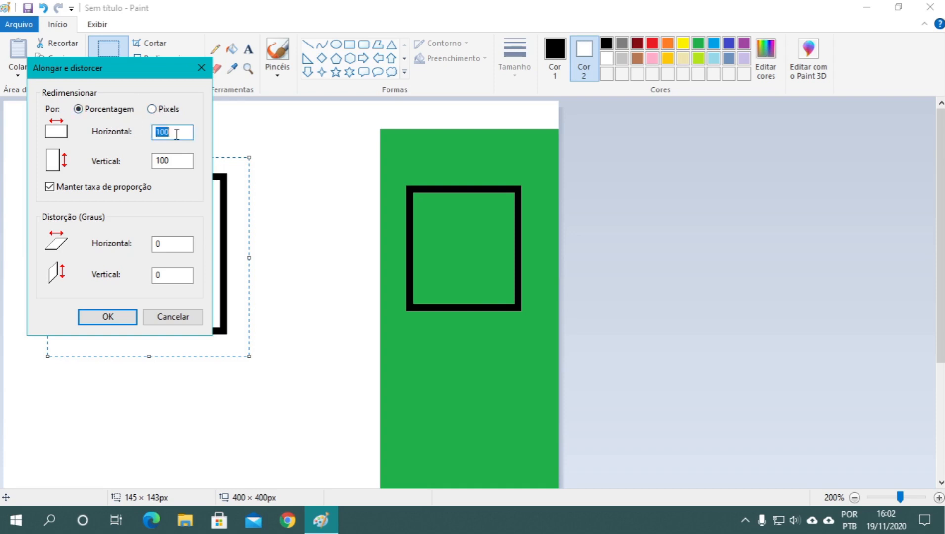
text(50)
click(124, 319)
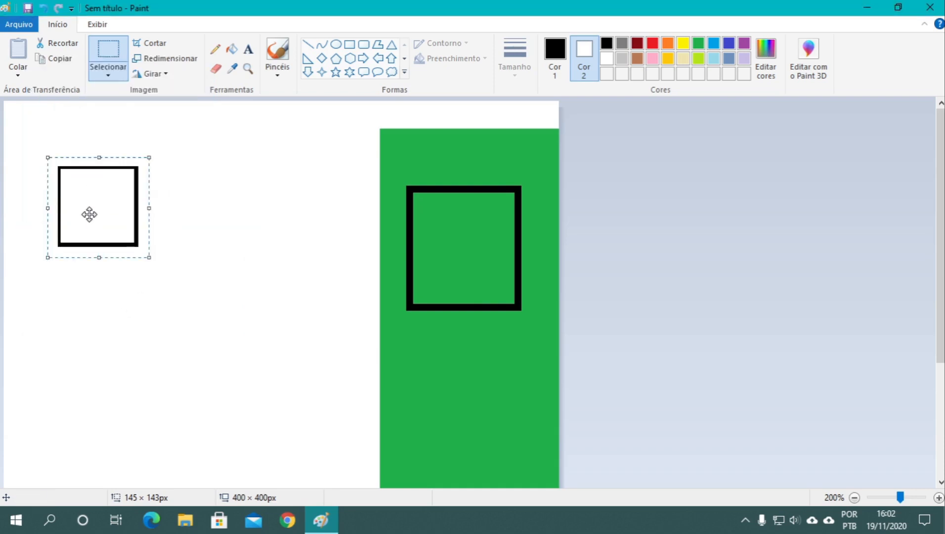
key(ctrl+z)
- Try resizing the whole image to 200 % with nothing selected, inspect the enlarged canvas, and undo the resize
click(165, 57)
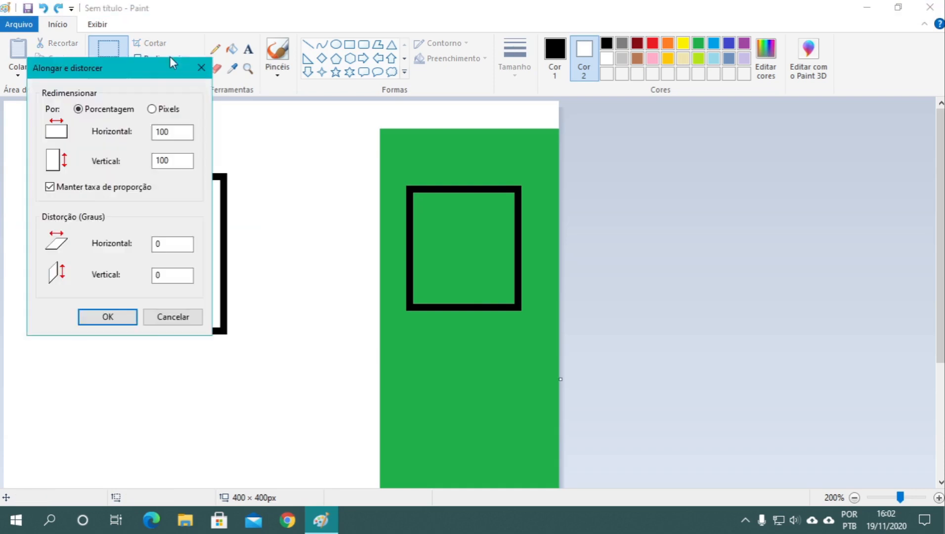
double_click(186, 132)
text(200)
key(Return)
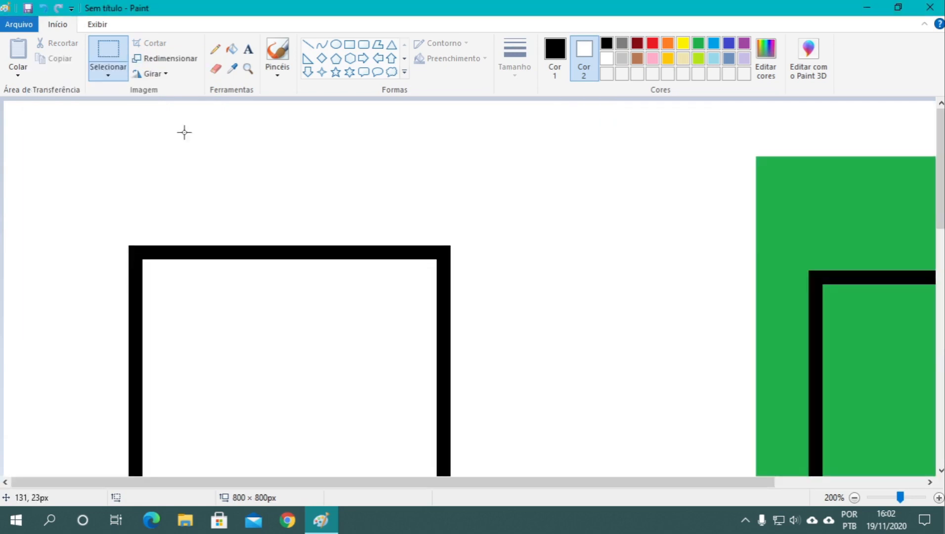
scroll(321, 269, down, 10)
scroll(320, 271, up, 5)
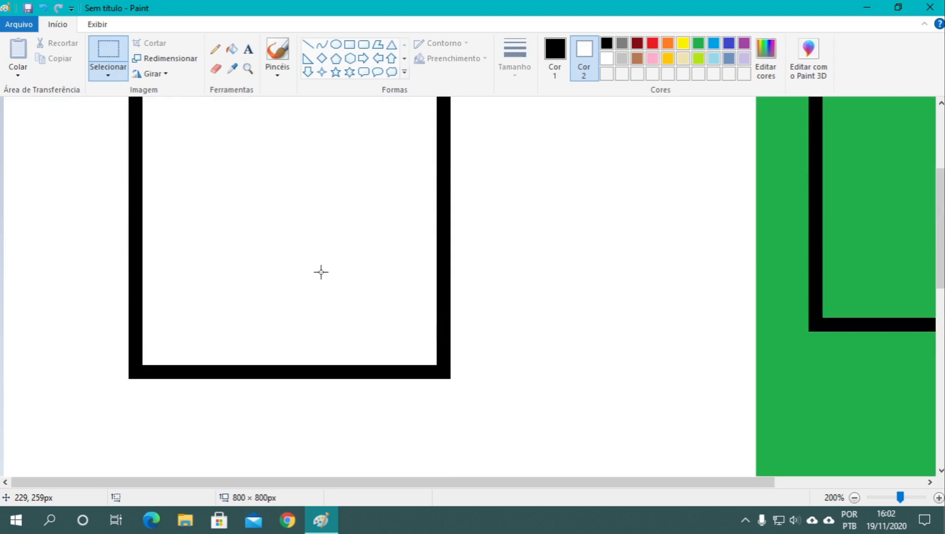
scroll(320, 272, down, 6)
ctrl+scroll(323, 279, down, 4)
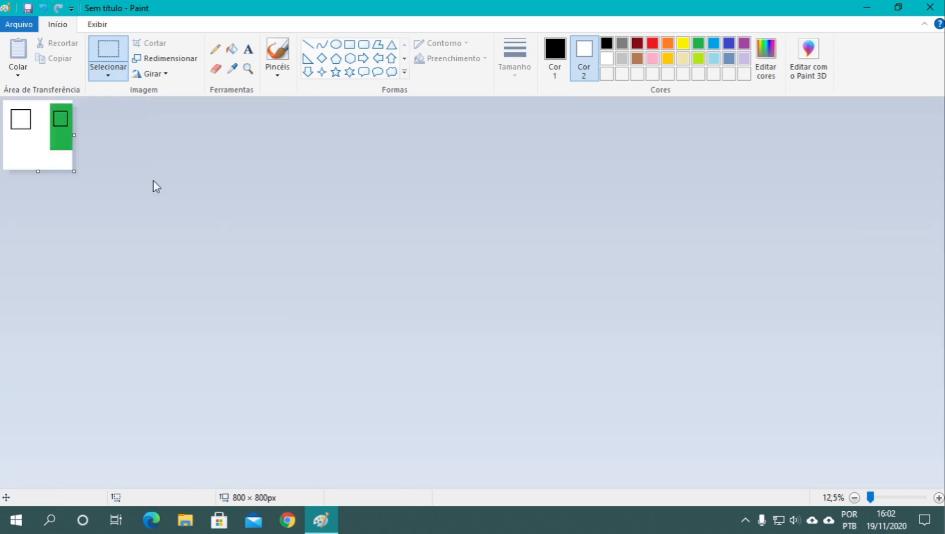
ctrl+scroll(30, 154, up, 3)
key(ctrl+z)
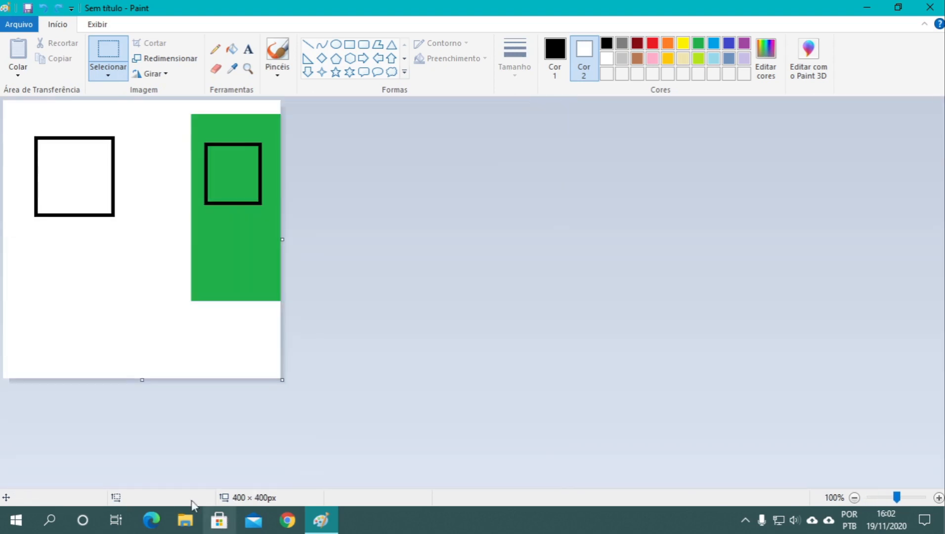
- Select an area of about 160 × 144 px around the large square and resize it to 200 × 180 pixels, keeping the aspect ratio
drag(21, 131, 133, 231)
click(157, 61)
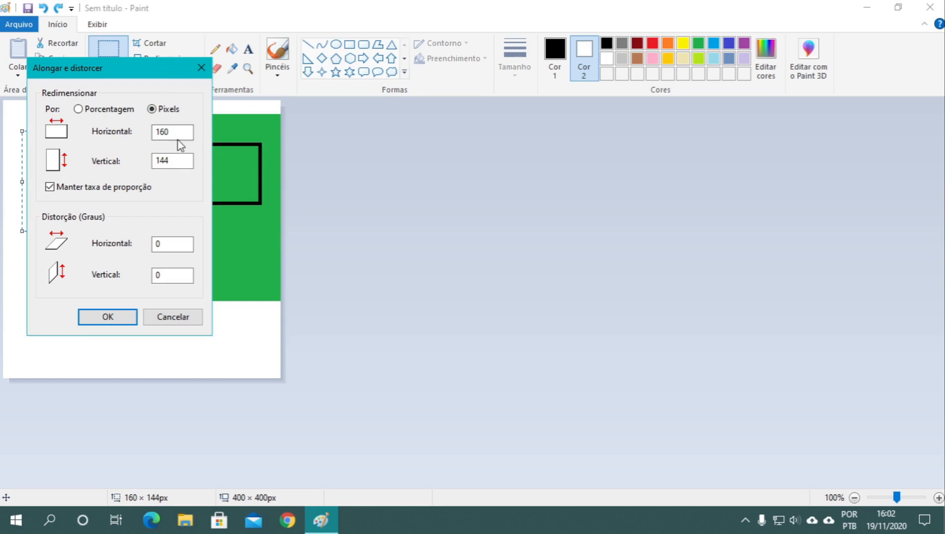
click(121, 111)
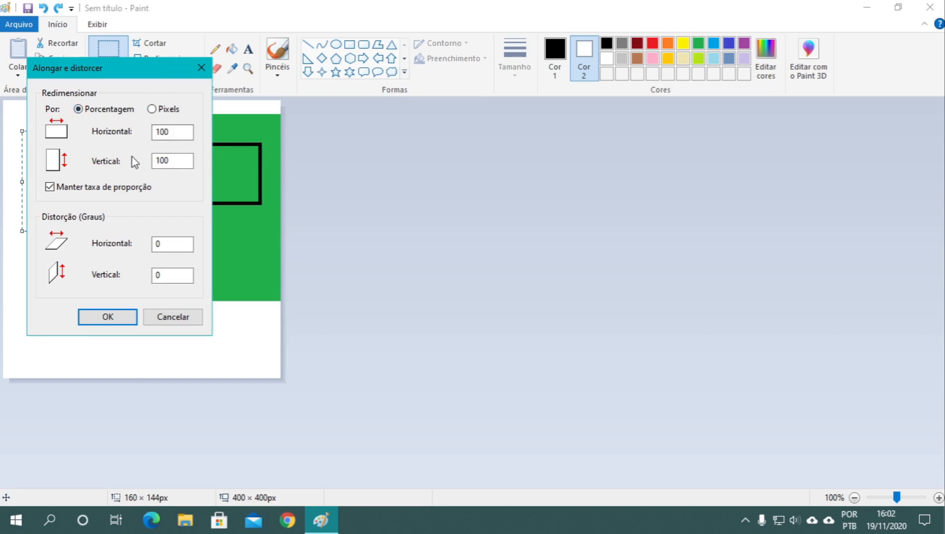
click(165, 109)
double_click(181, 133)
text(200)
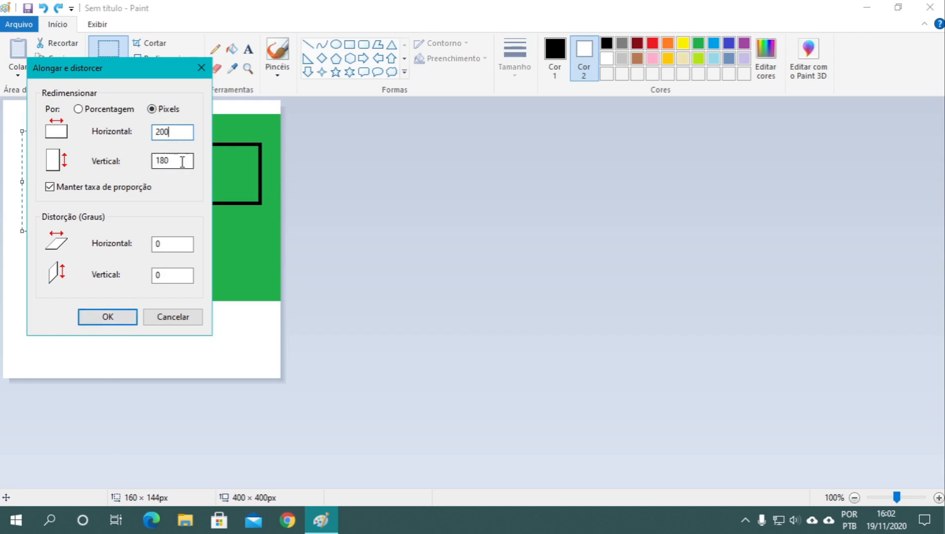
click(114, 319)
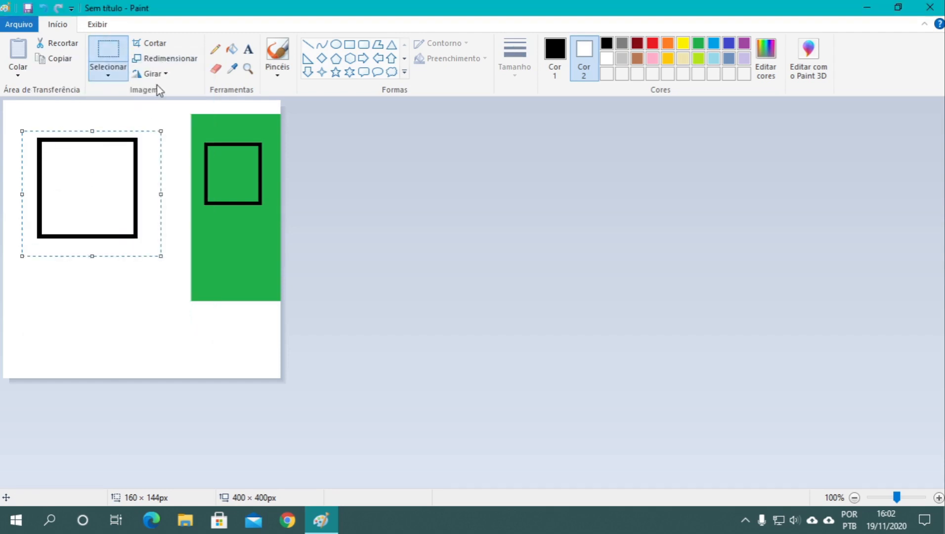
click(155, 63)
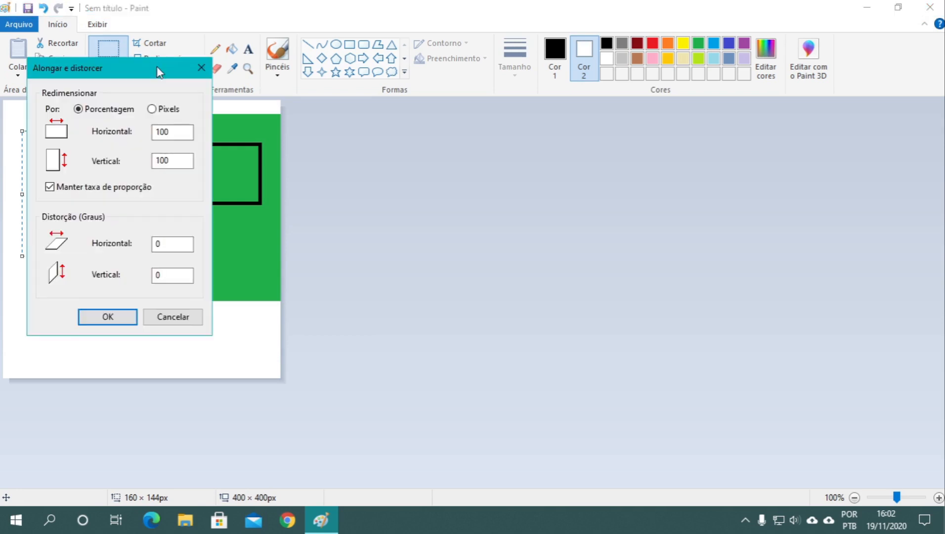
double_click(175, 134)
click(191, 325)
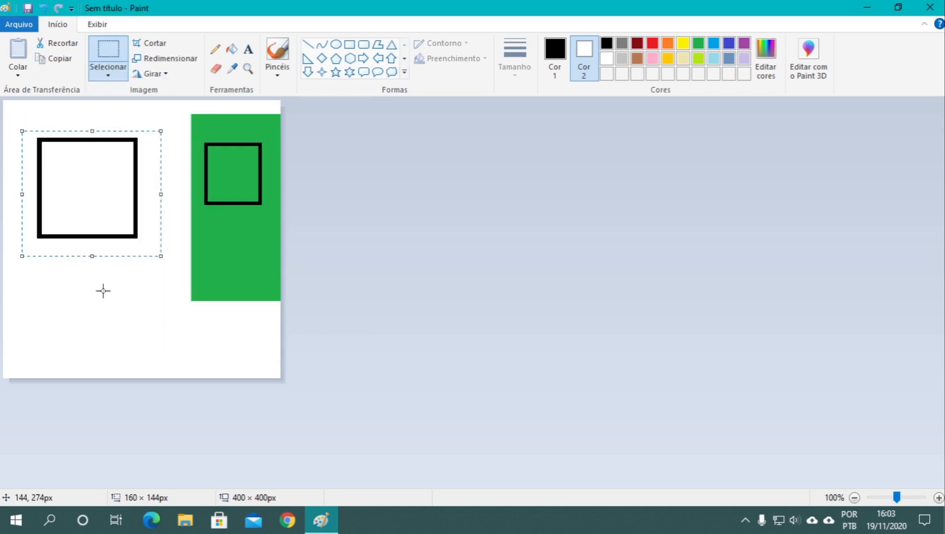
- Try scaling a new selection of about 162 × 166 px around the large square to double its size by percentage, and undo it
click(99, 282)
drag(35, 139, 143, 245)
click(155, 58)
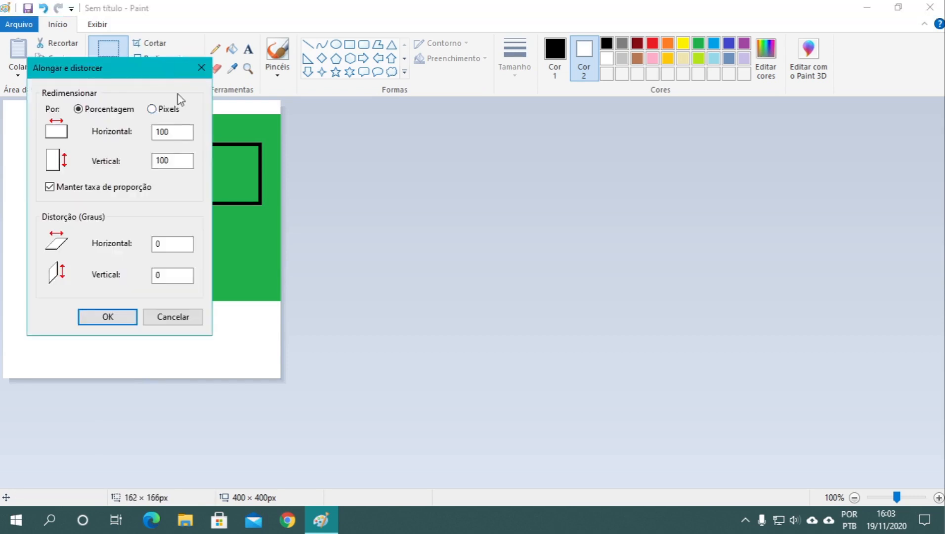
double_click(169, 132)
text(280)
key(Return)
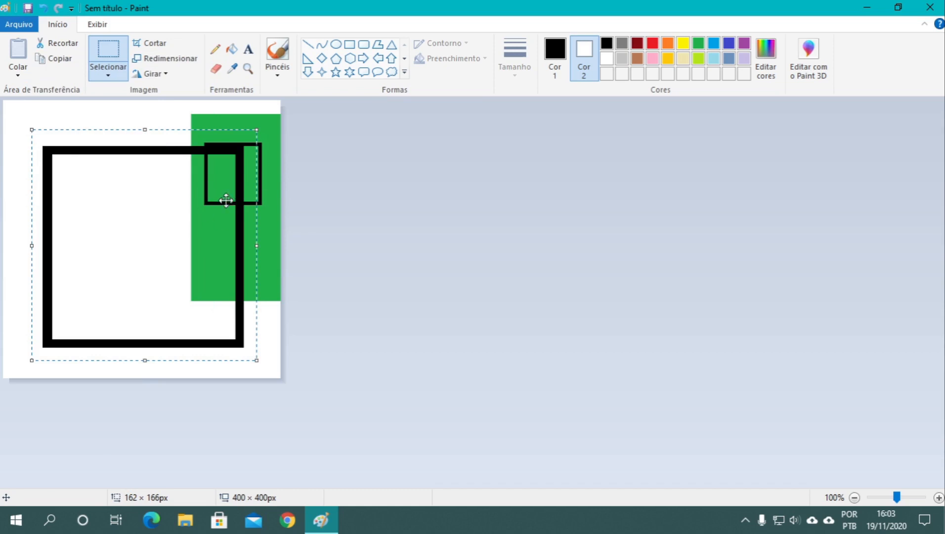
key(ctrl+z)
- Resize the whole image proportionally to 110 %, making the canvas 440 × 440 px
click(159, 58)
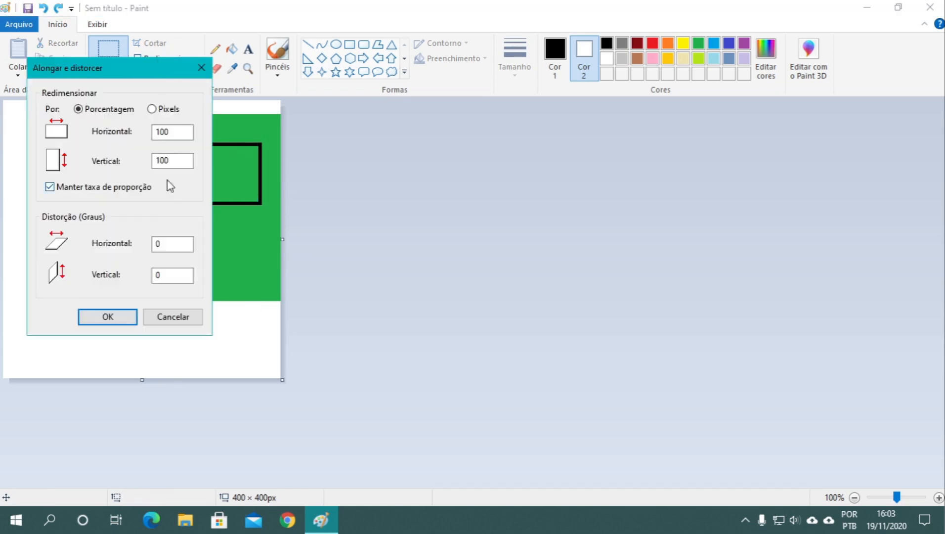
double_click(163, 161)
text(1)
click(120, 320)
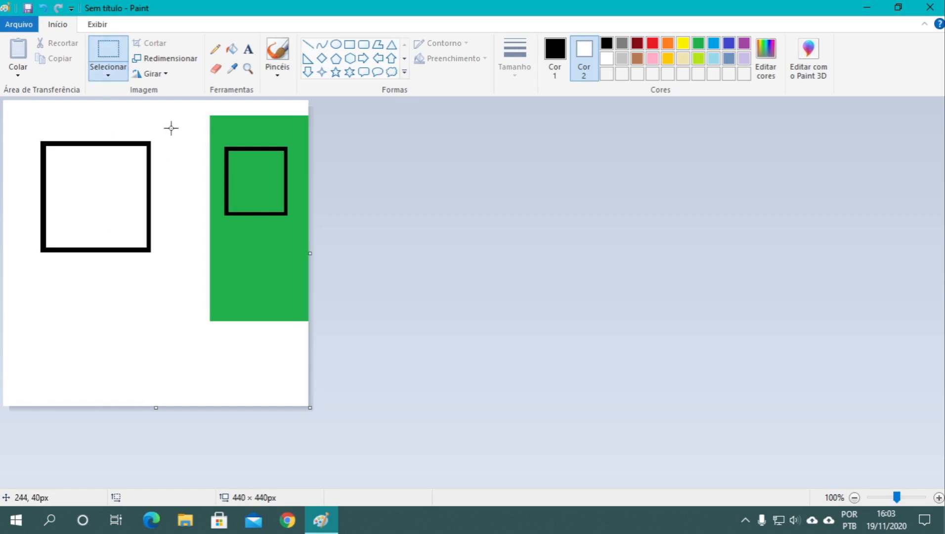
- Try resizing a selection of about 202 × 217 px around the large square to 120 % horizontally and 50 % vertically without keeping proportions, and undo it
drag(166, 126, 25, 276)
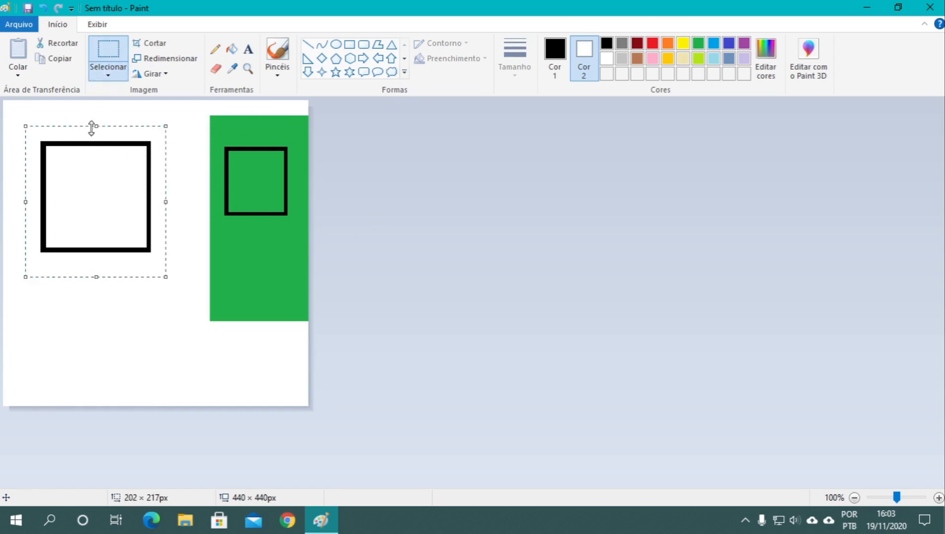
click(164, 60)
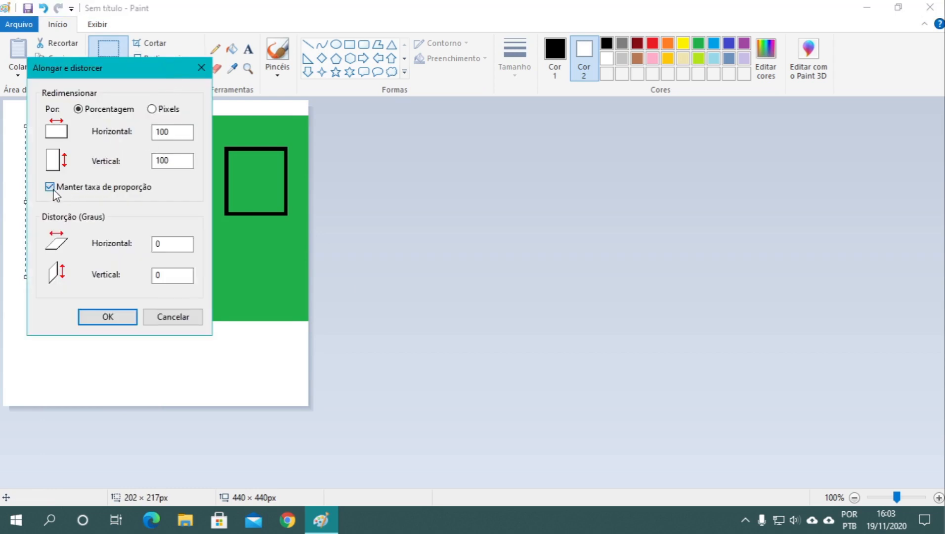
double_click(183, 132)
text(1)
double_click(192, 161)
text(50)
click(126, 320)
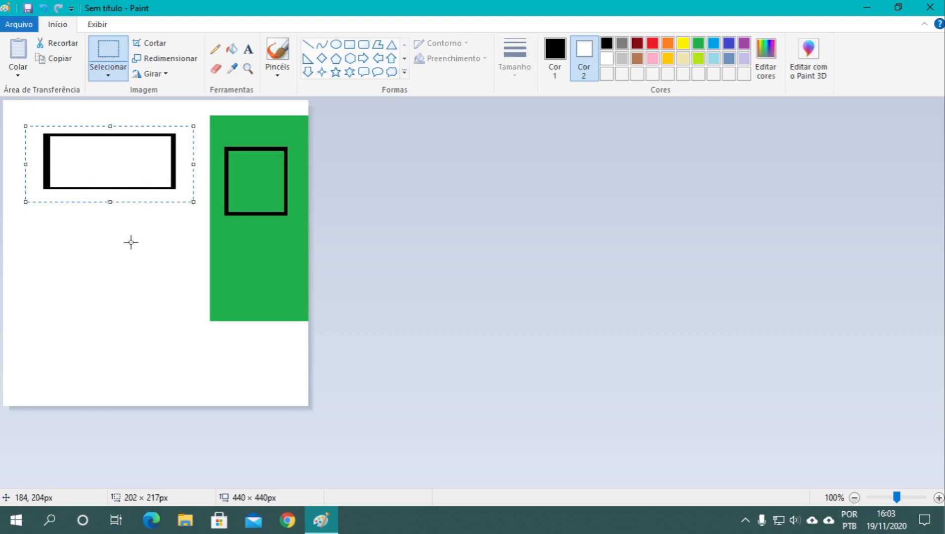
key(ctrl+z)
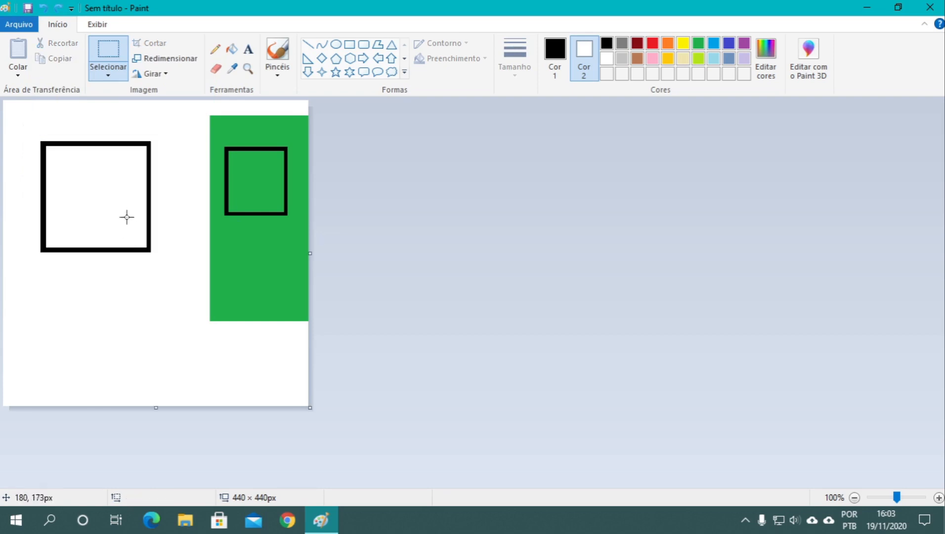
- Try skewing a selection of about 175 × 180 px around the large square 50 degrees horizontally, and undo it
drag(34, 135, 155, 259)
click(171, 60)
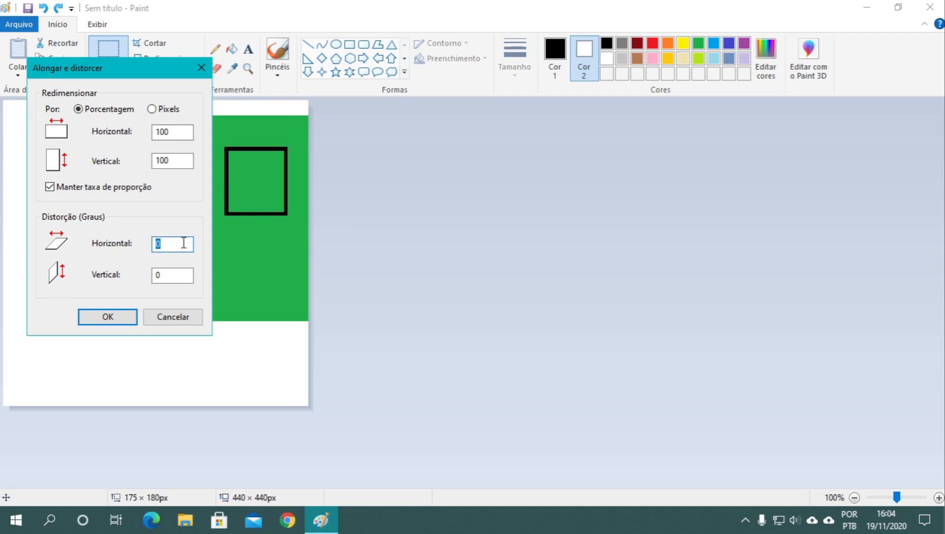
text(50)
click(117, 316)
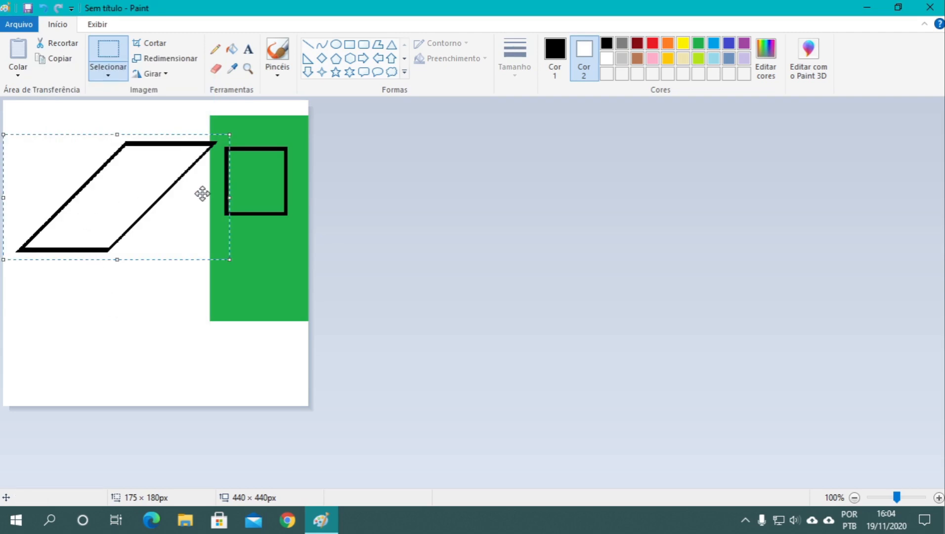
key(ctrl+z)
- Try skewing a selection of about 200 × 187 px around the large square 50 degrees vertically, and undo it
drag(28, 133, 166, 261)
click(164, 59)
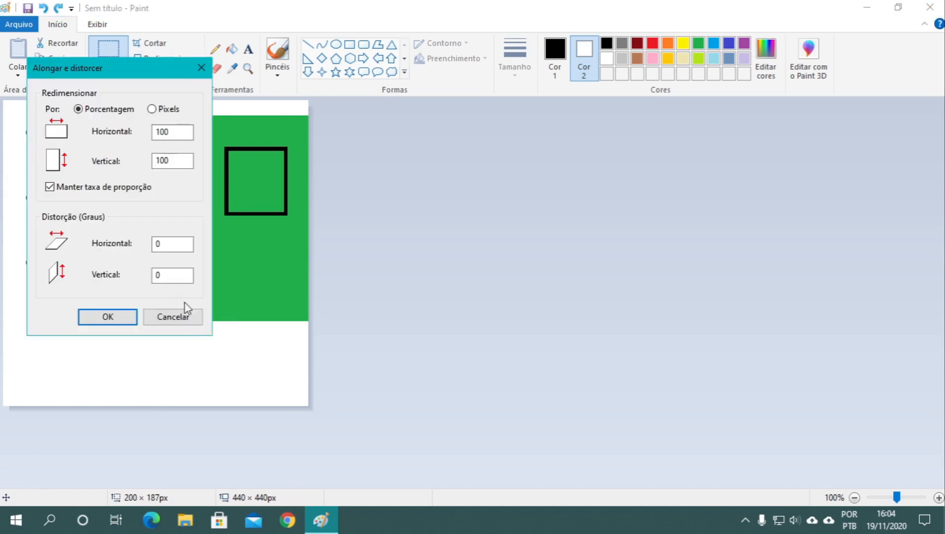
double_click(181, 280)
text(50)
click(135, 321)
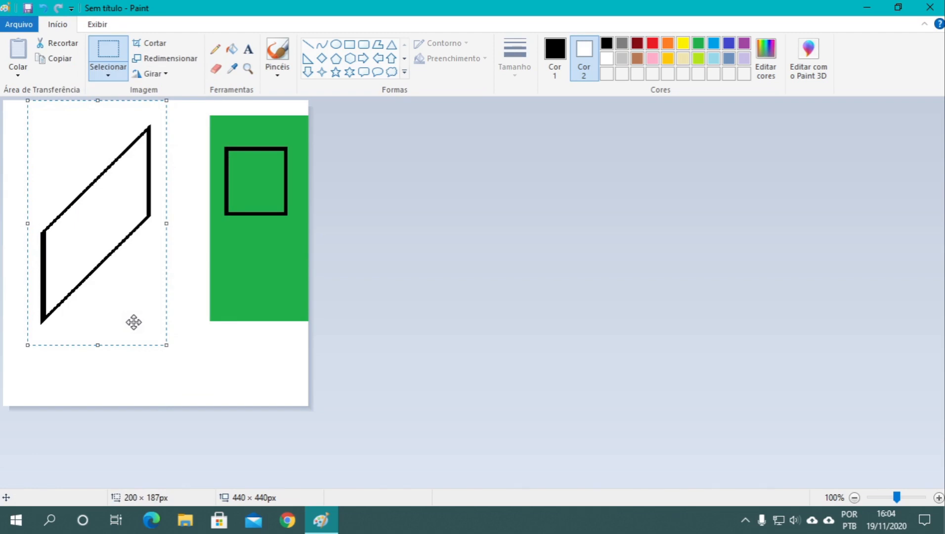
click(148, 59)
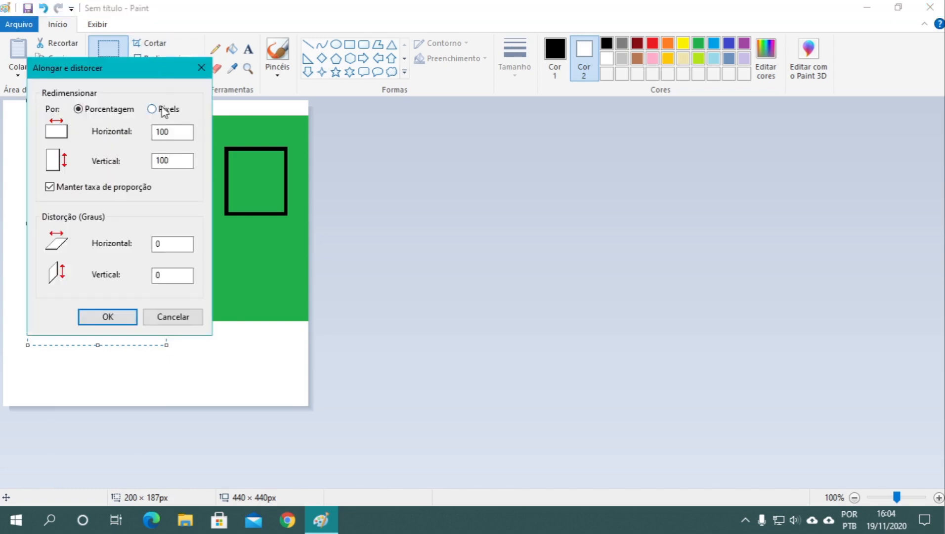
click(173, 324)
key(ctrl+z)
- Try skewing a selection of about 212 × 227 px around the large square horizontally and 10 degrees vertically, and undo it
click(156, 60)
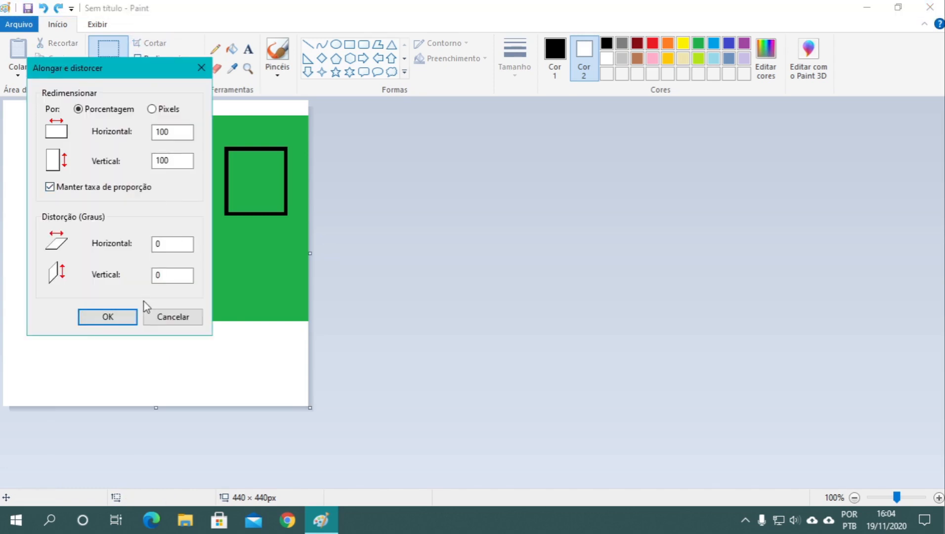
click(151, 316)
drag(28, 127, 174, 283)
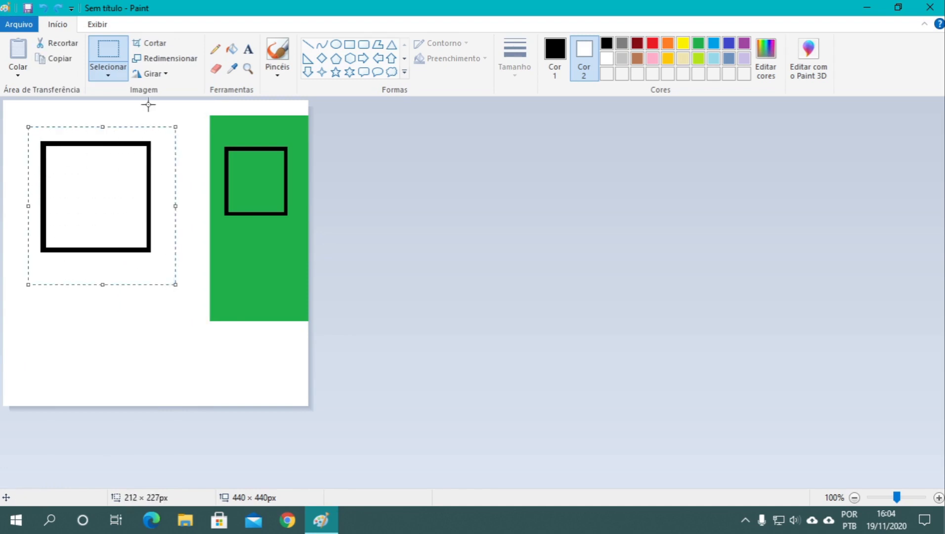
click(154, 59)
double_click(168, 244)
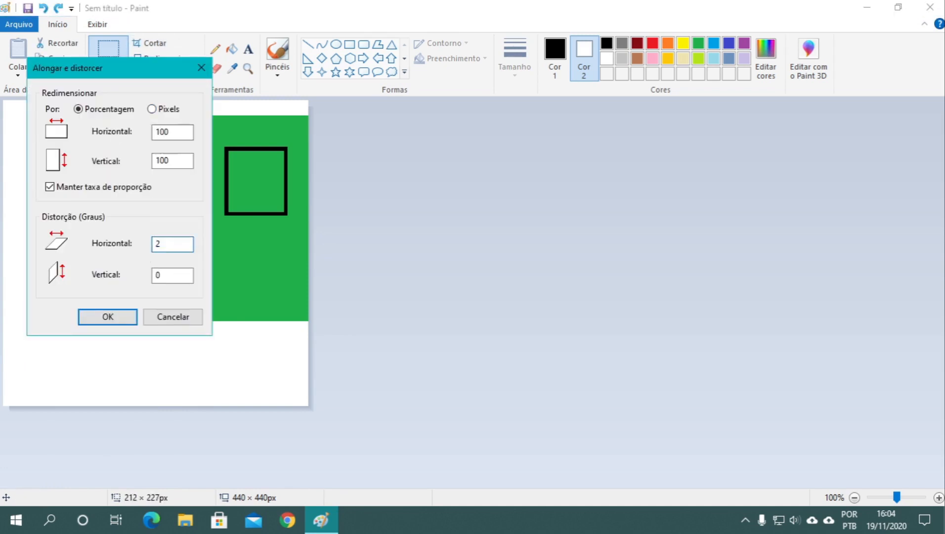
key(Tab)
text(10)
click(111, 320)
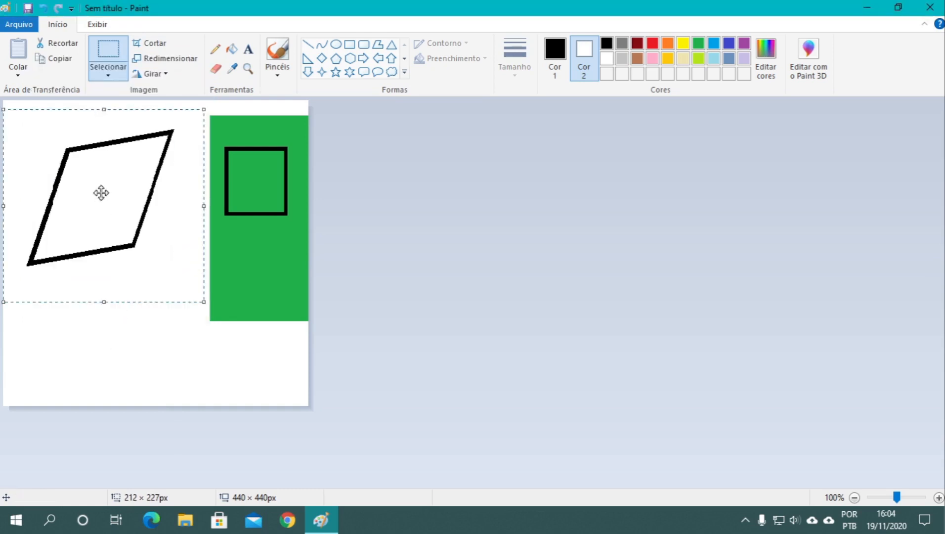
click(158, 74)
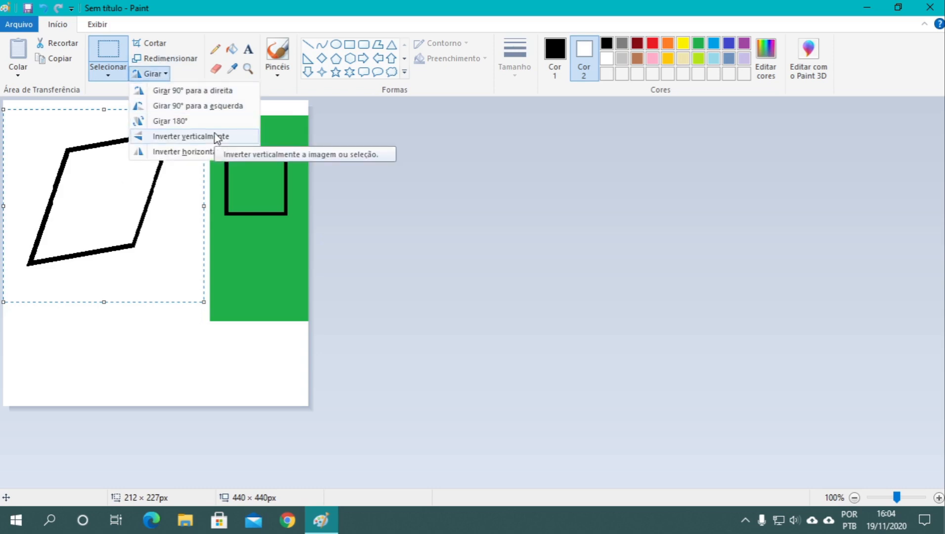
click(132, 314)
key(ctrl+z)
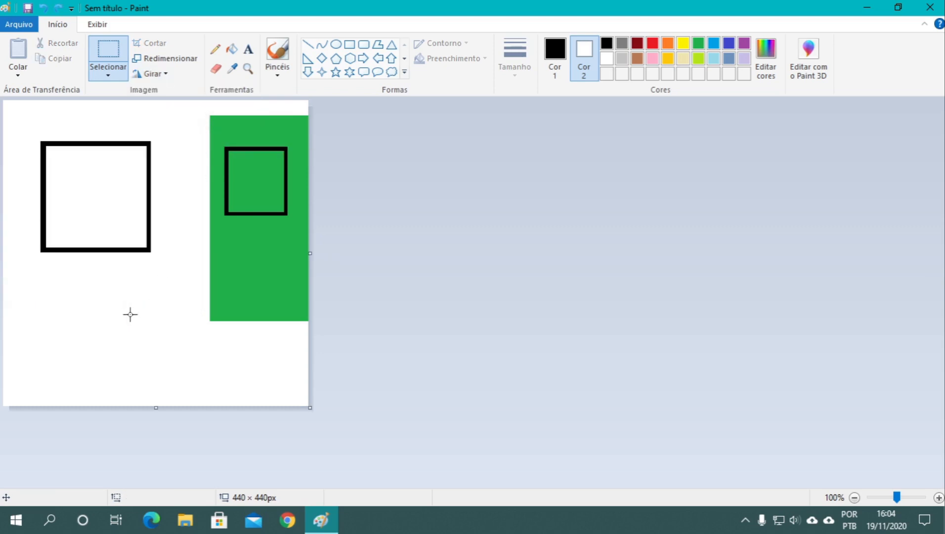
- Draw a vertical line about 156 px long through the large square, dividing it into two halves
click(307, 45)
drag(90, 143, 91, 251)
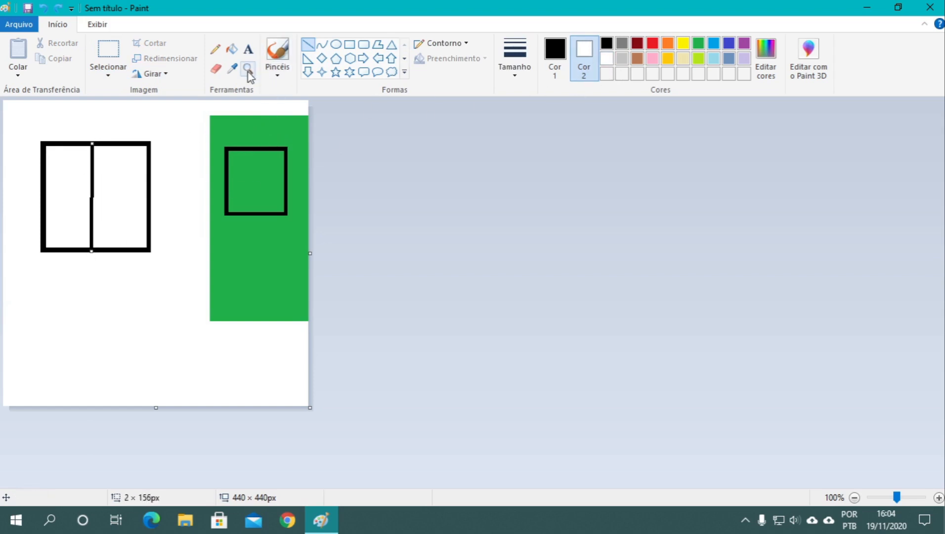
- Set Colour 2 to red, try filling the large square's right half with the Fill tool, and undo the fill
click(232, 49)
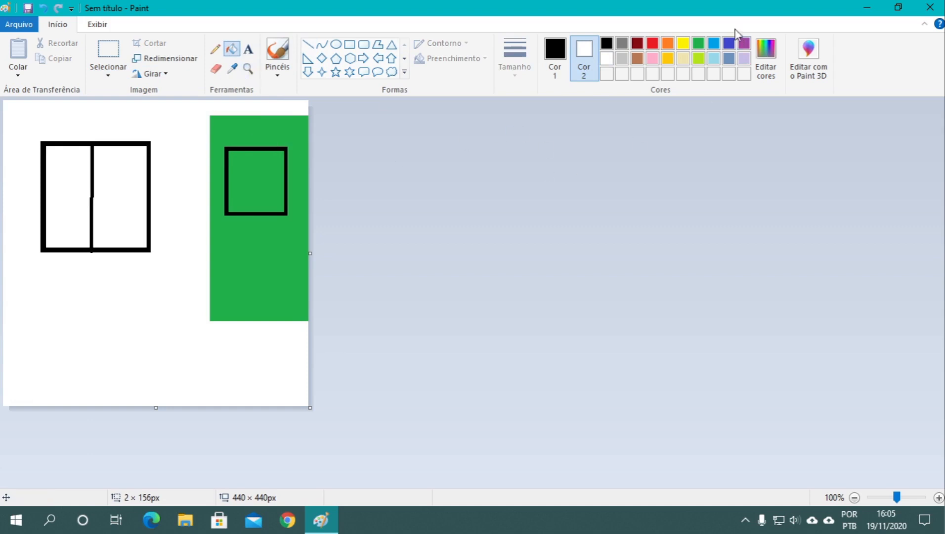
click(651, 44)
click(114, 191)
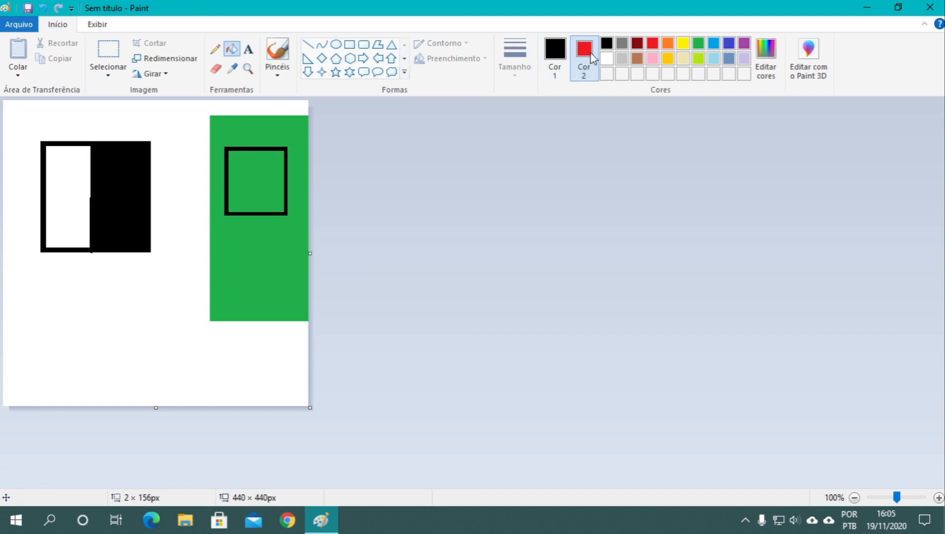
key(ctrl+z)
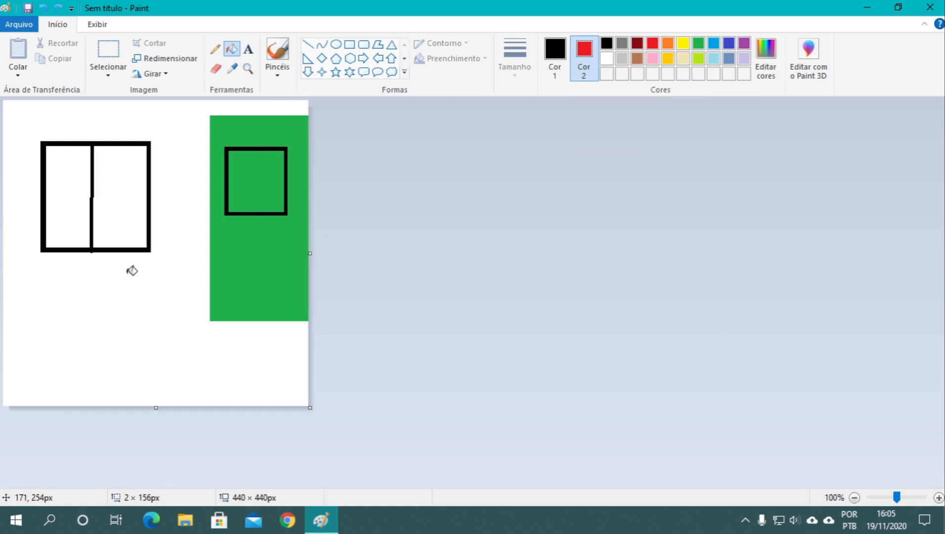
- Set Colour 2 to white and Colour 1 to red, and fill the large square's right half with red
click(554, 69)
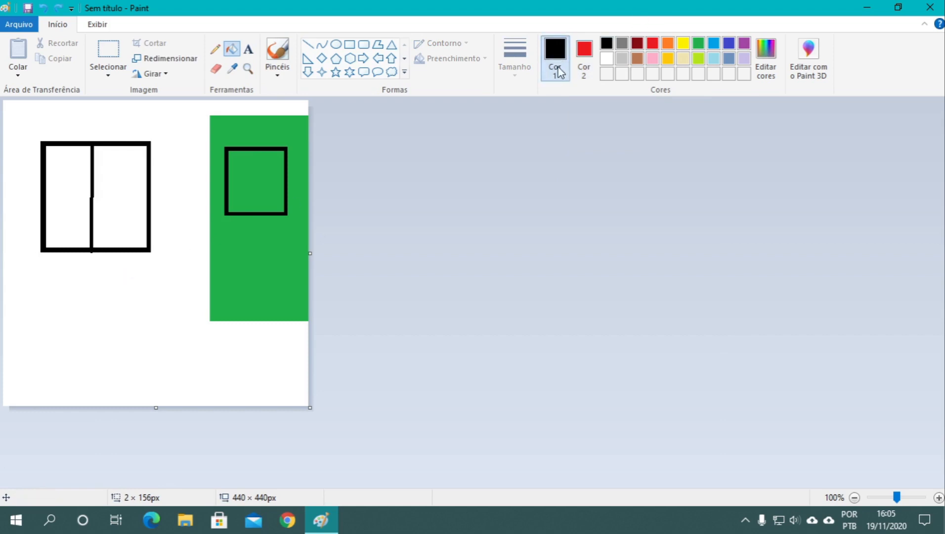
click(584, 59)
click(606, 59)
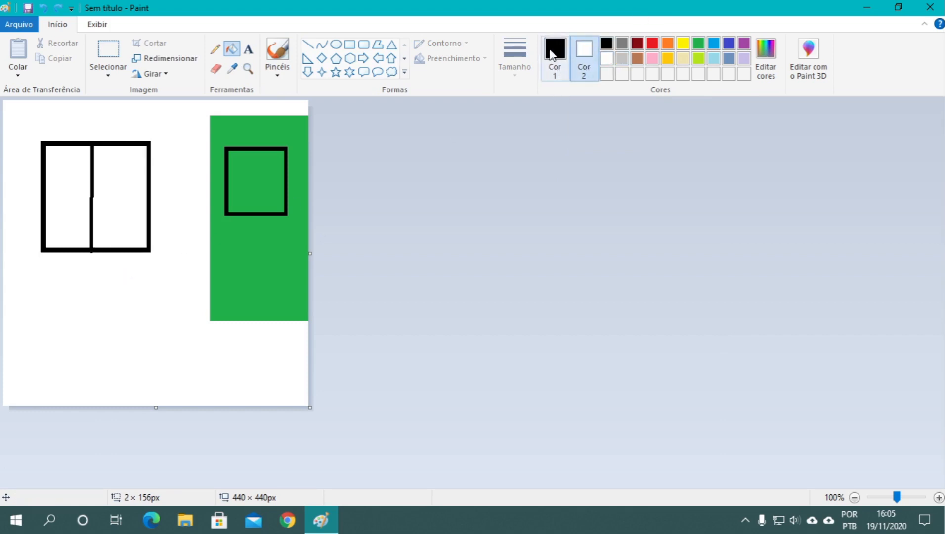
click(555, 59)
click(653, 43)
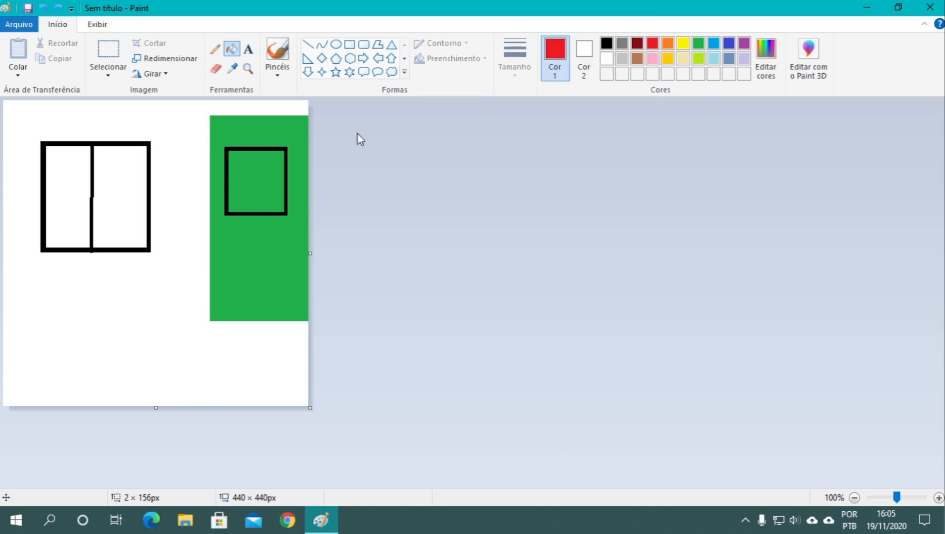
click(129, 172)
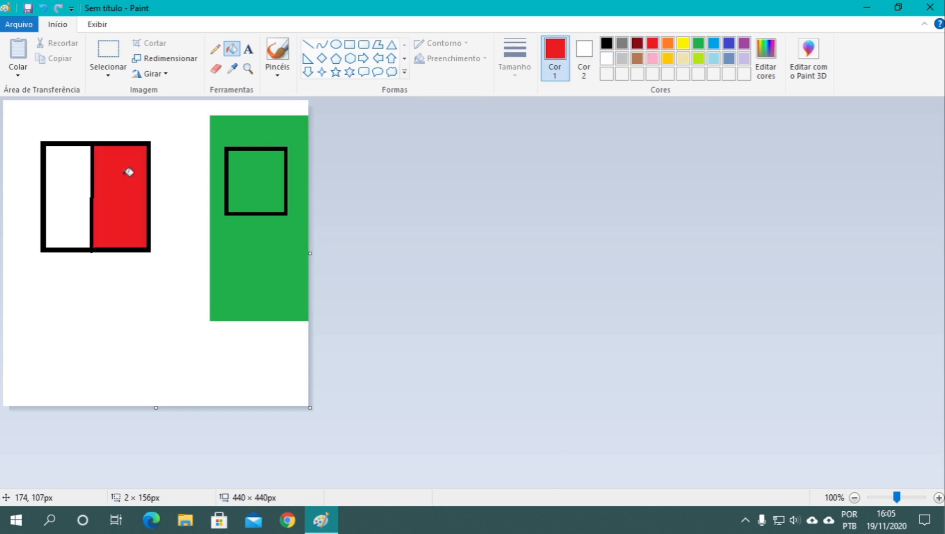
- Rotate a rectangular selection of about 174 × 178 px around the large square 90° right and back 90° left
click(115, 75)
click(116, 53)
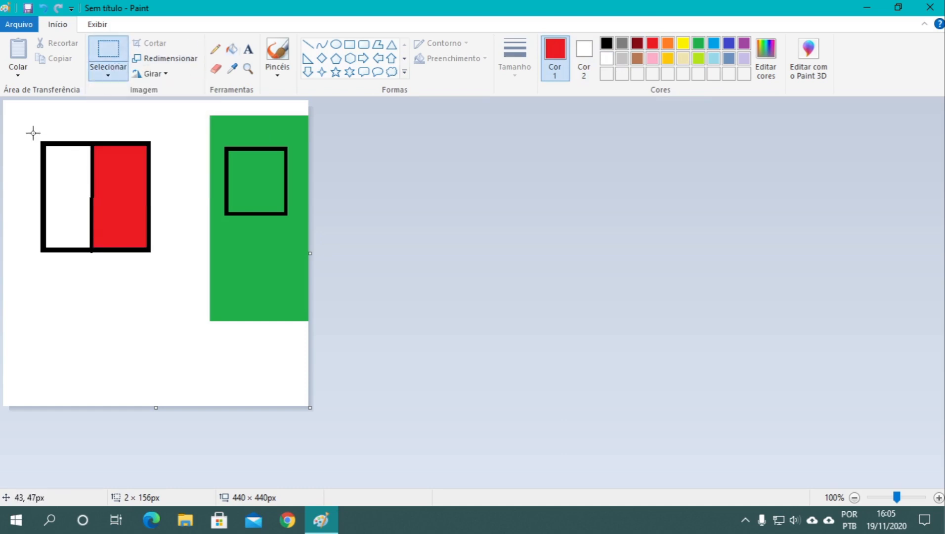
drag(34, 133, 154, 256)
click(164, 76)
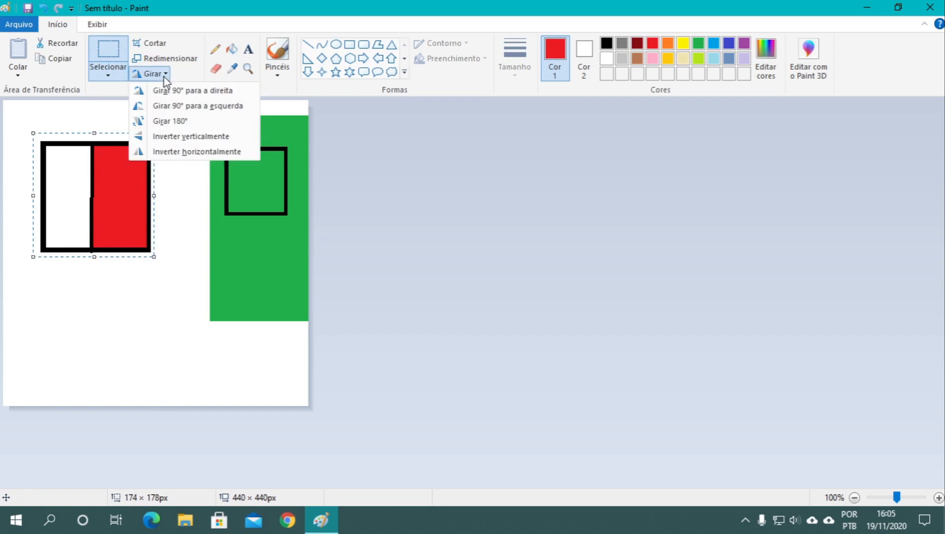
click(161, 92)
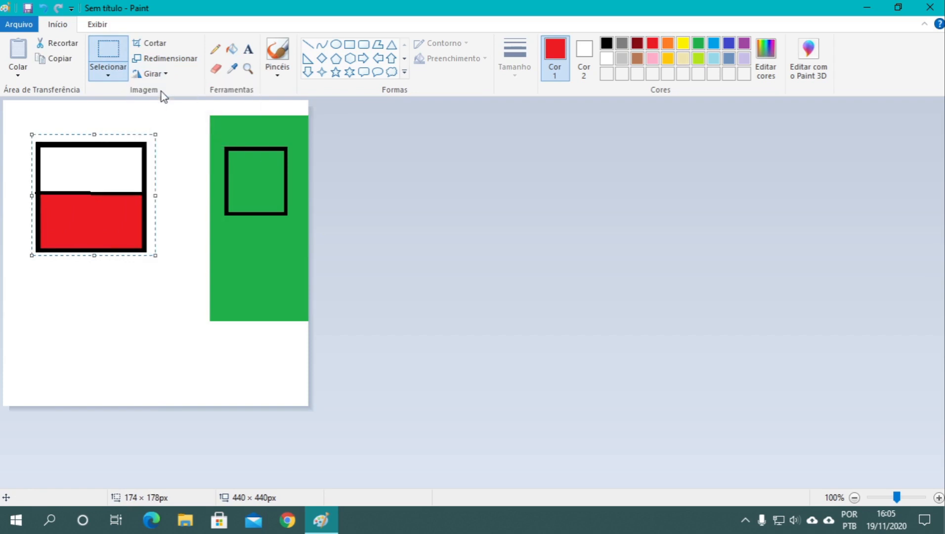
click(161, 75)
click(168, 103)
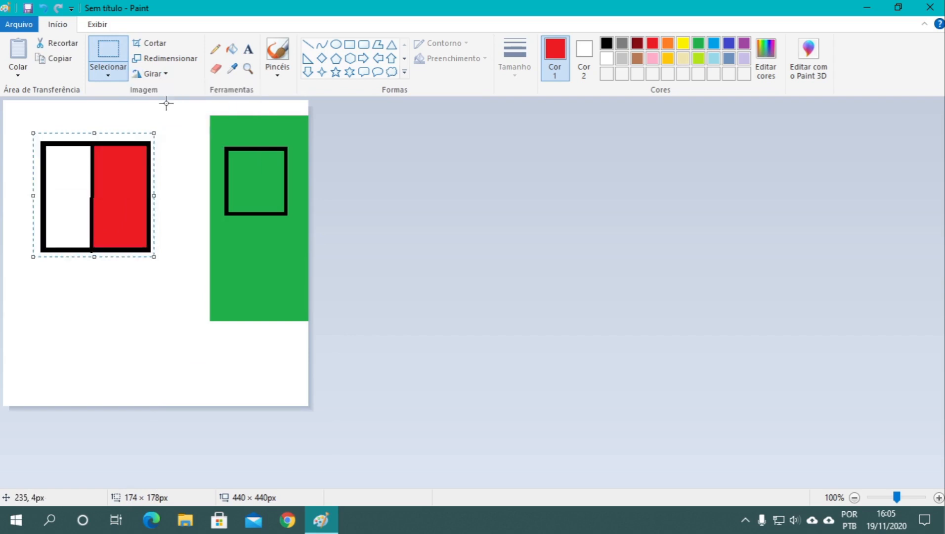
- Rotate the selected square 180°, and return it to its original orientation by flipping it vertically and horizontally
click(165, 75)
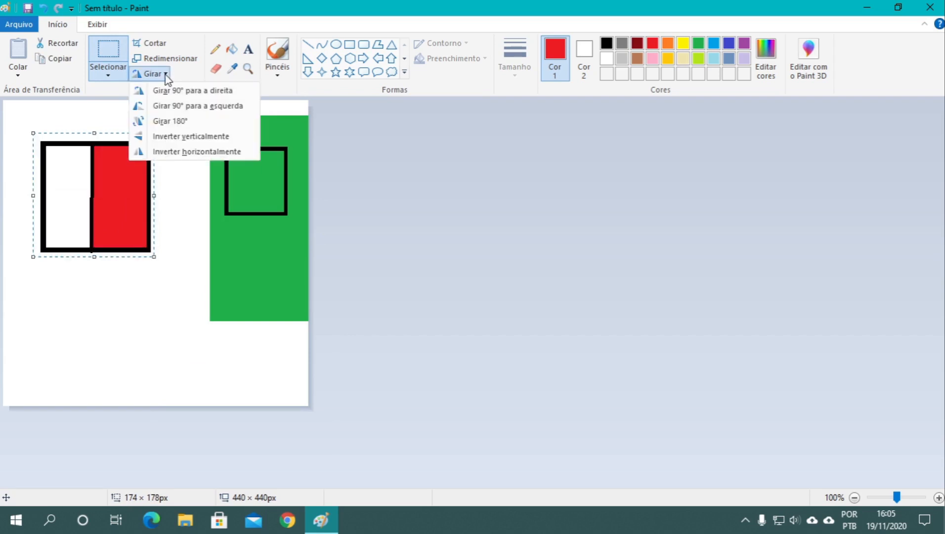
click(162, 122)
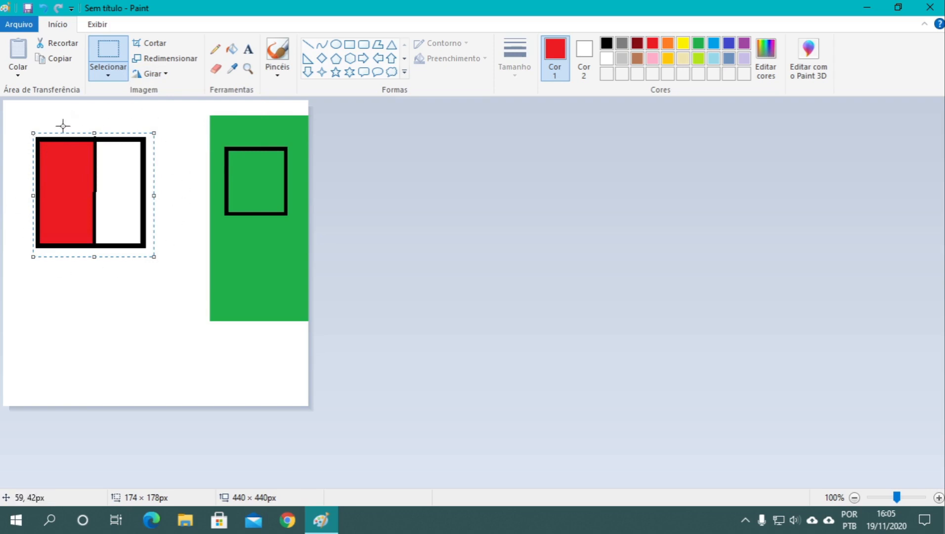
click(166, 75)
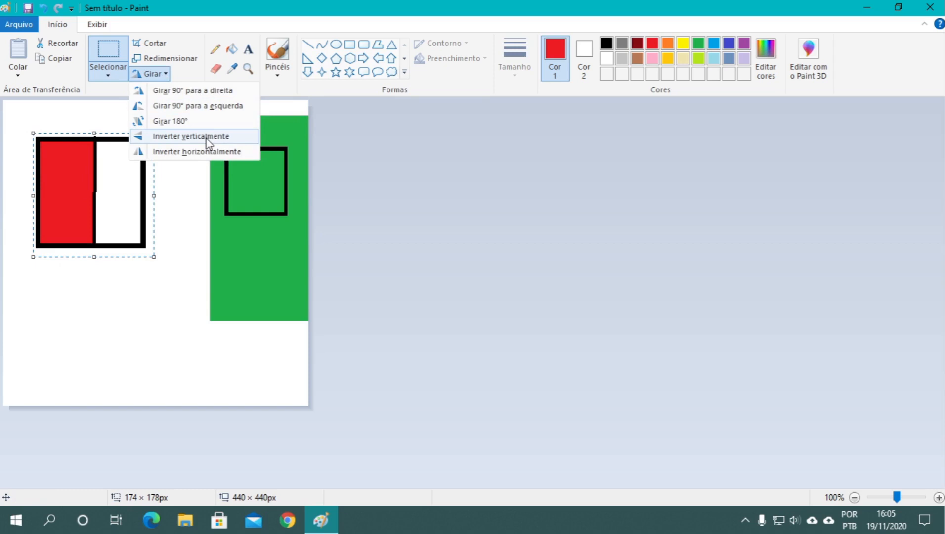
click(206, 139)
click(151, 73)
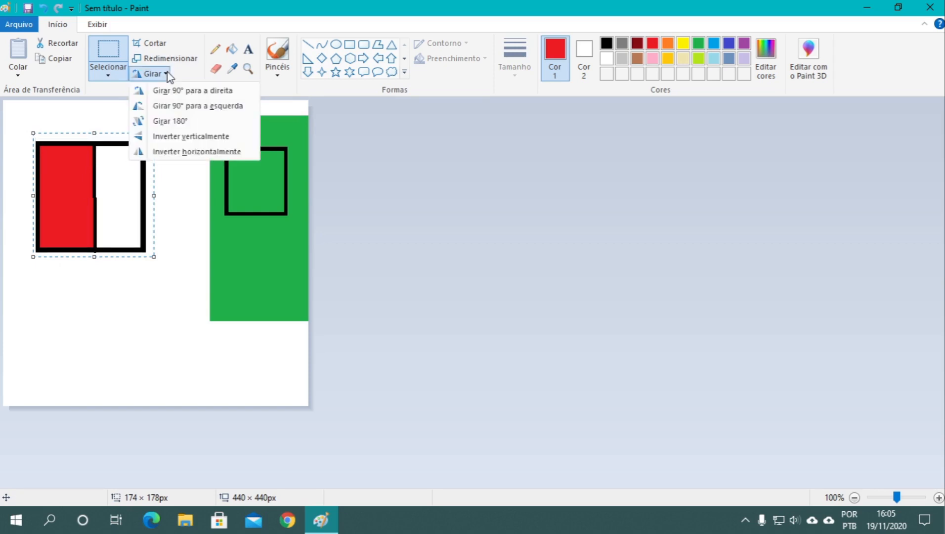
click(190, 152)
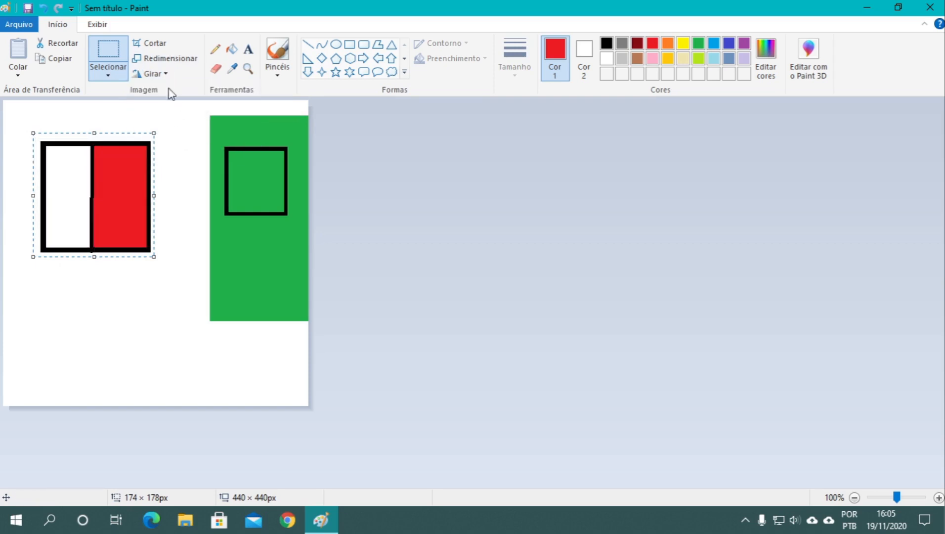
click(159, 79)
click(159, 79)
click(322, 72)
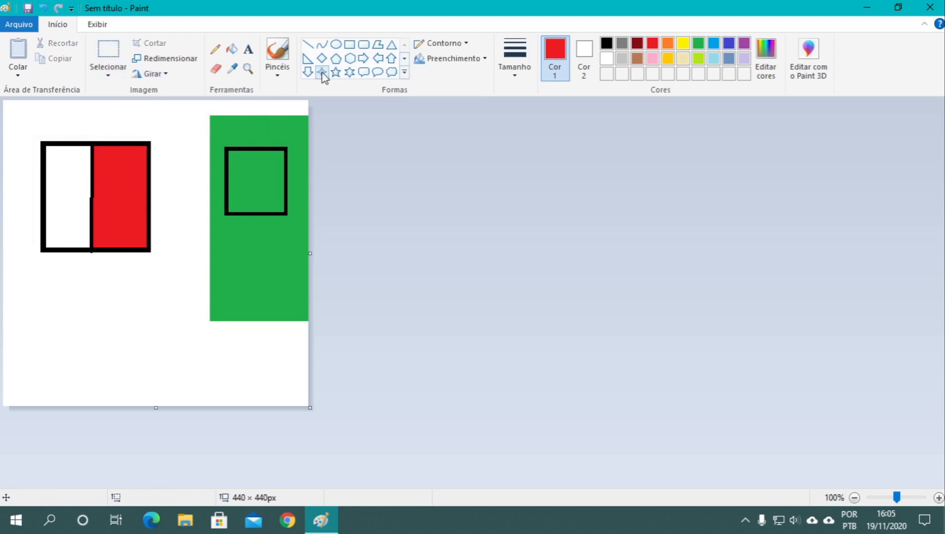
- Add the text "1" in black on the red half of the large square
click(248, 49)
click(108, 201)
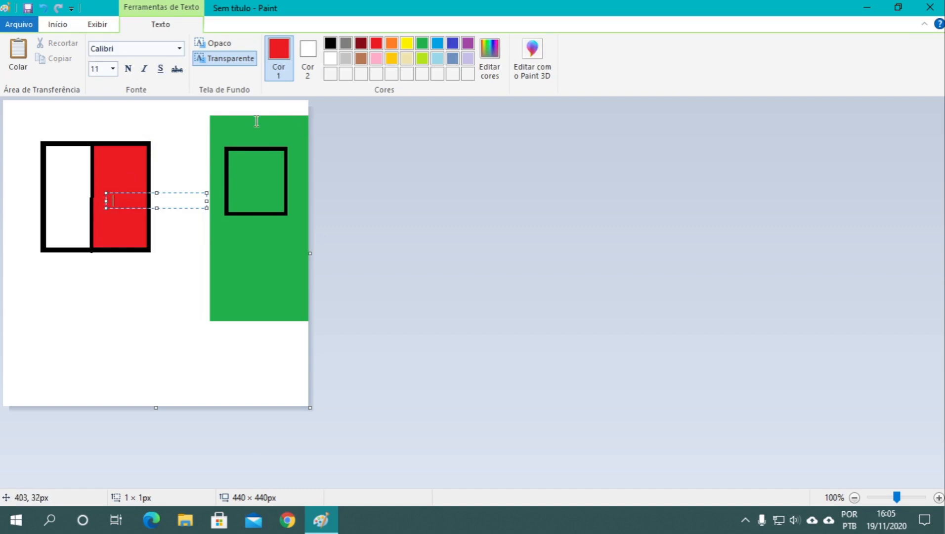
click(330, 43)
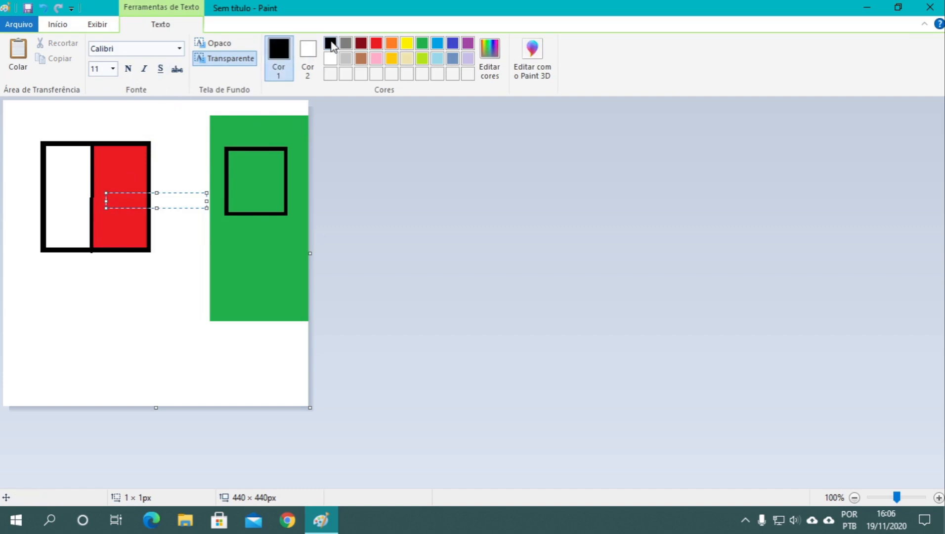
- Set the "1" to font size 48 and enlarge its text box to about 150 × 96 px
double_click(109, 201)
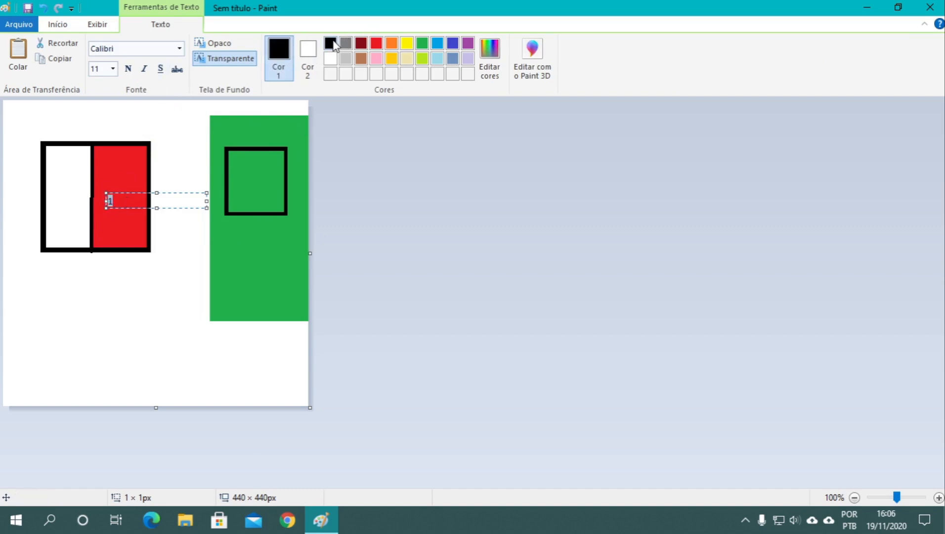
click(113, 68)
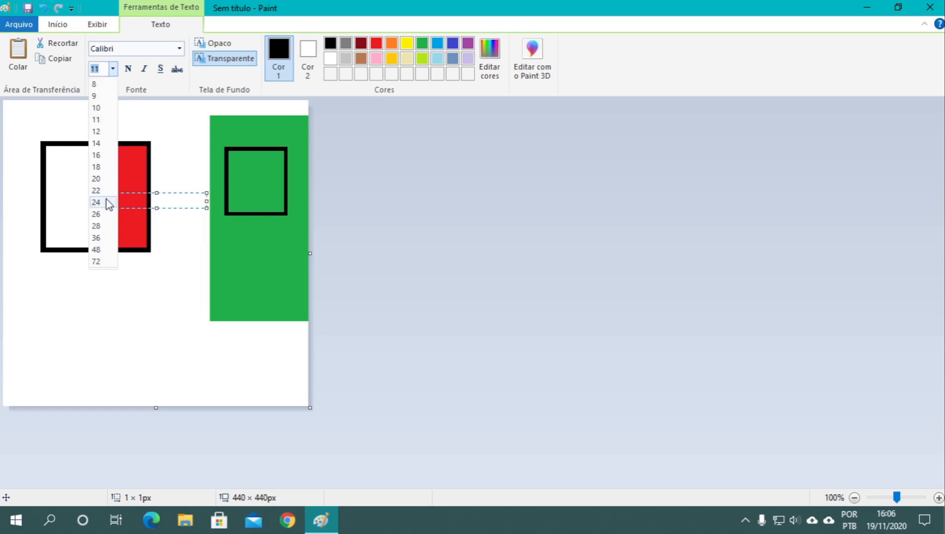
click(97, 202)
click(113, 68)
click(99, 236)
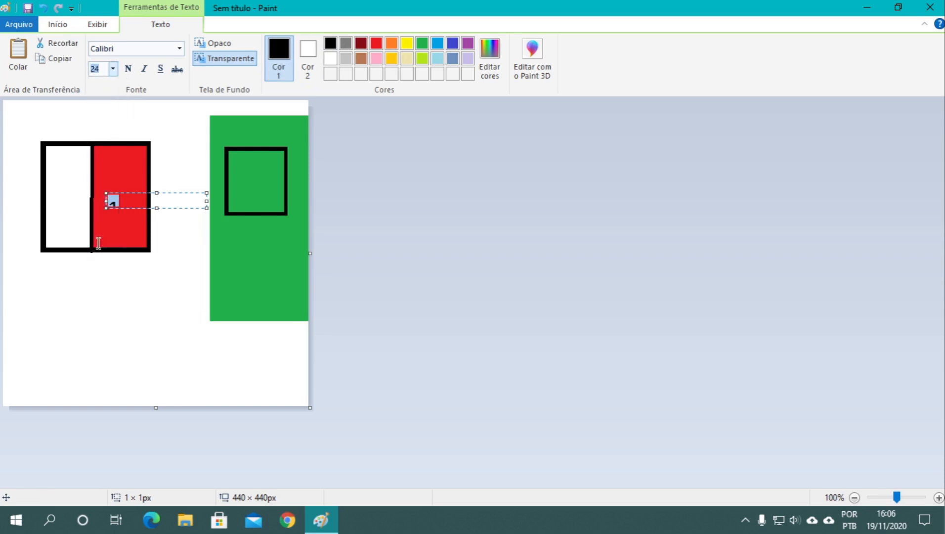
drag(157, 191, 159, 153)
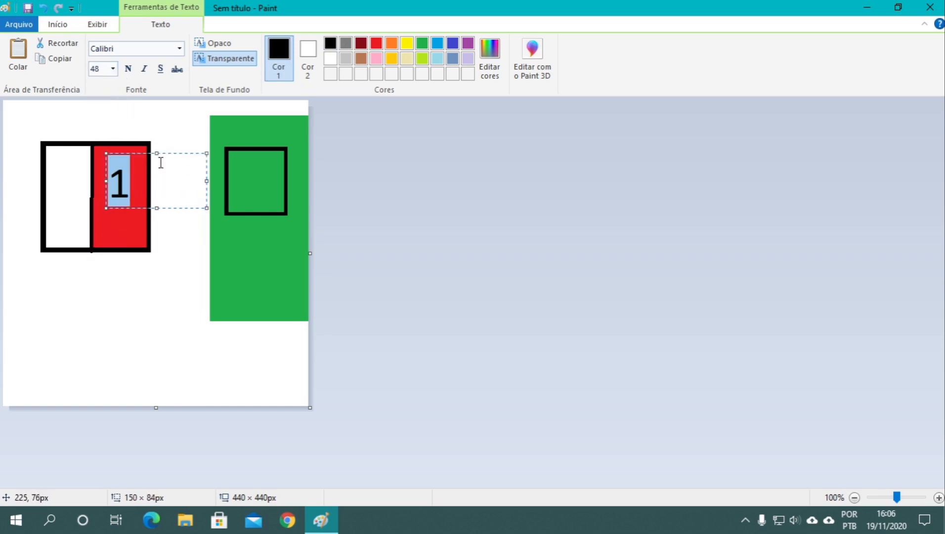
drag(157, 208, 157, 216)
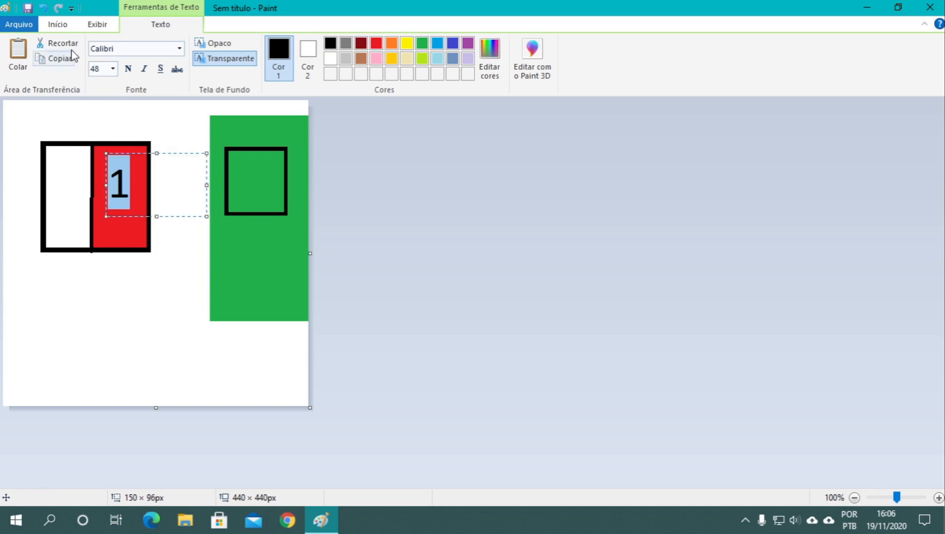
click(53, 120)
- Select about 173 × 177 px around the large square with the "1", rotate it 90° left and back 90° right
click(108, 52)
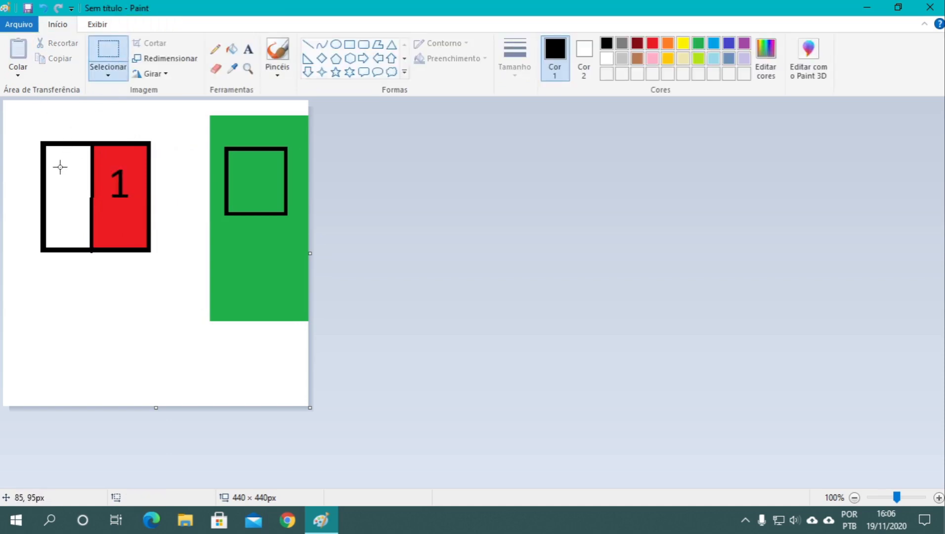
drag(35, 134, 157, 257)
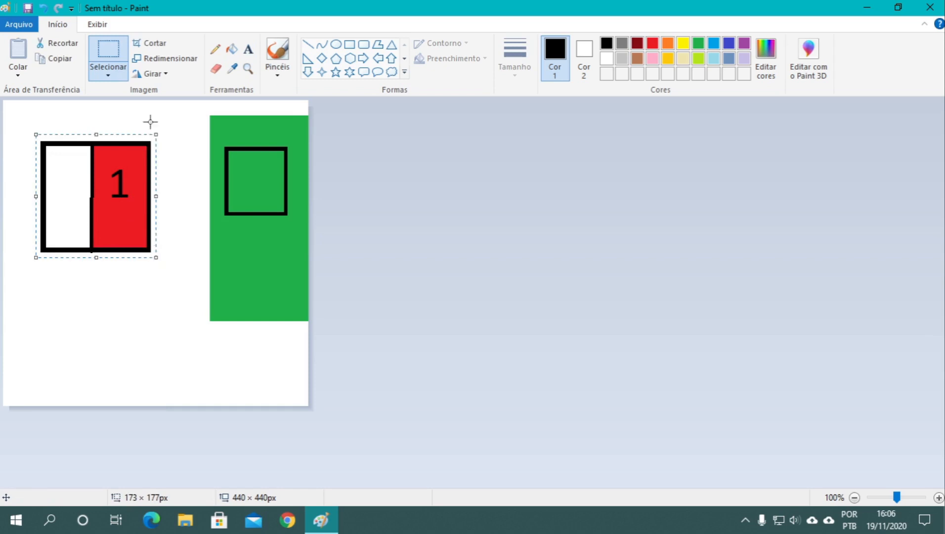
click(150, 74)
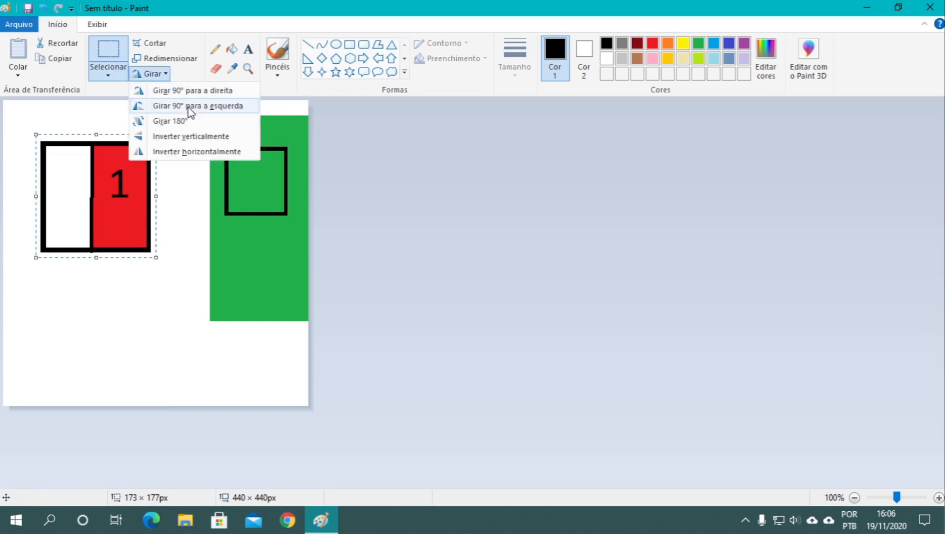
click(191, 107)
click(166, 74)
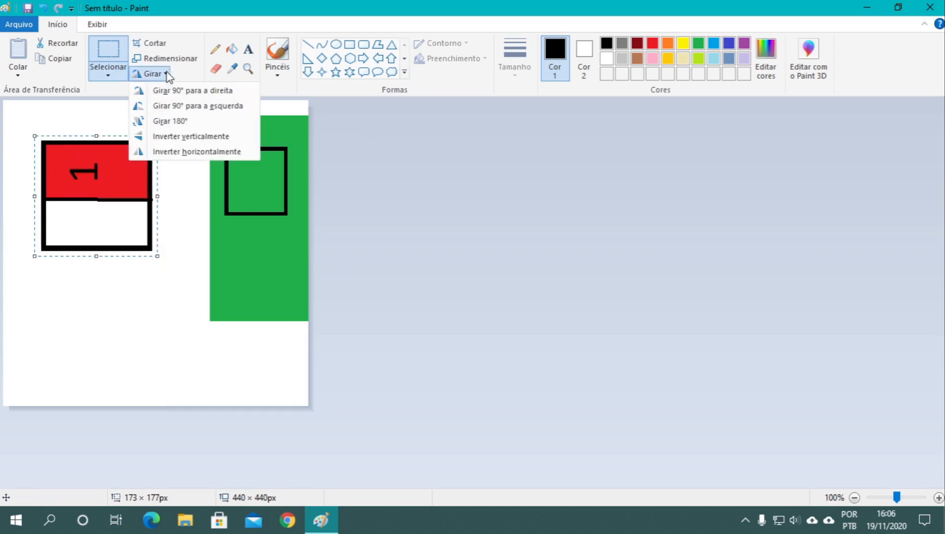
click(171, 91)
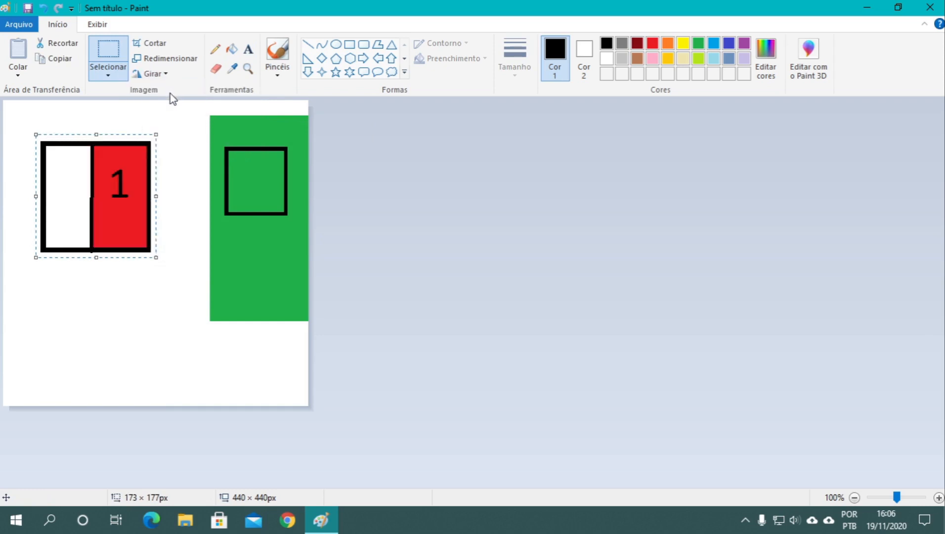
- Rotate the selected large square 180°, and rotate it 180° again to restore its orientation
click(159, 75)
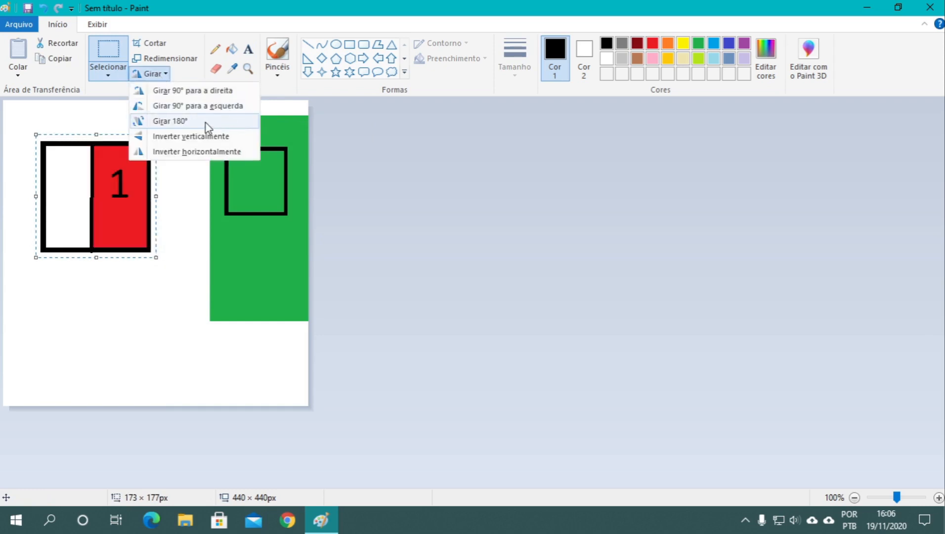
click(205, 123)
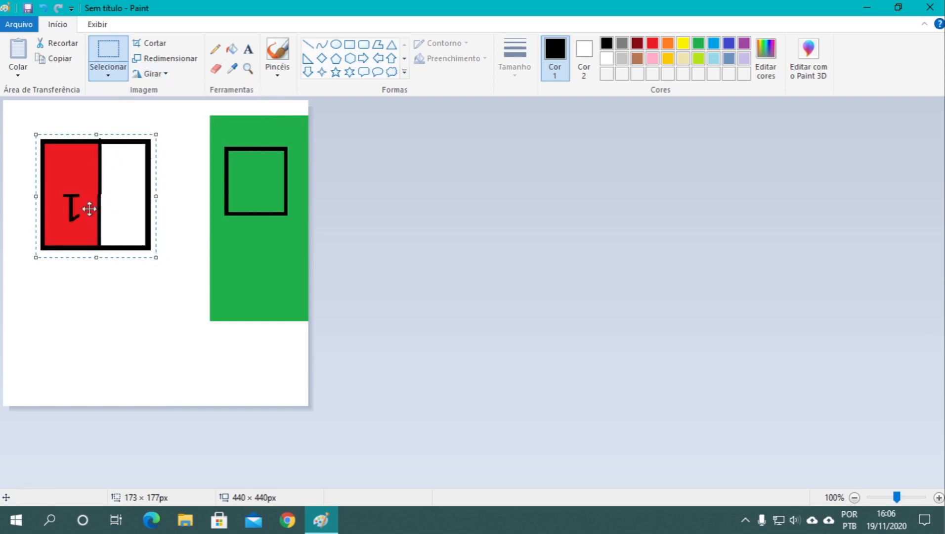
click(154, 74)
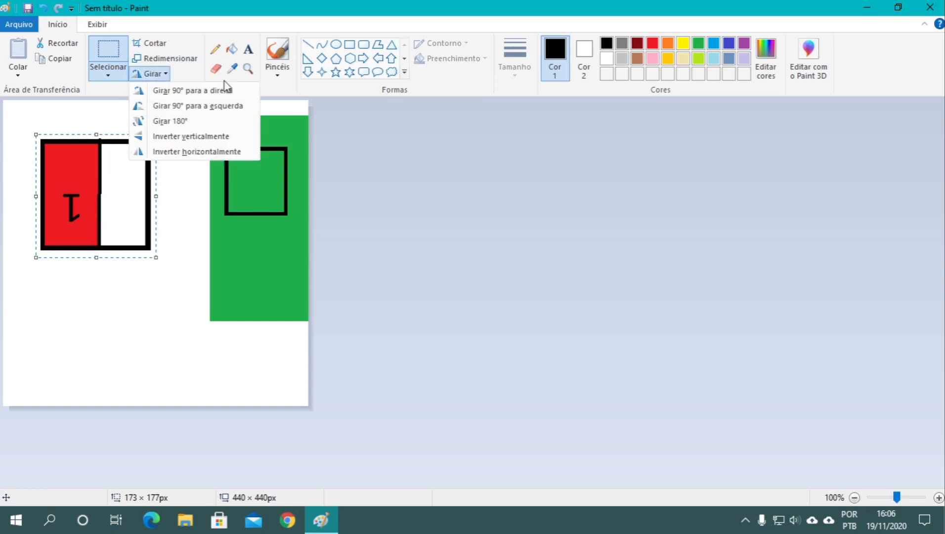
click(204, 123)
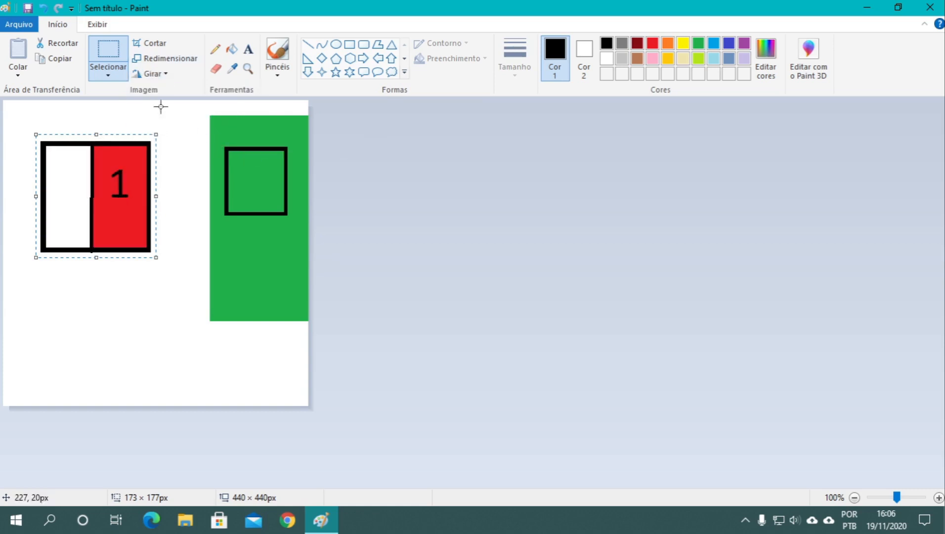
- Flip the selected square horizontally and vertically, and repeat both flips to restore its original orientation
click(162, 77)
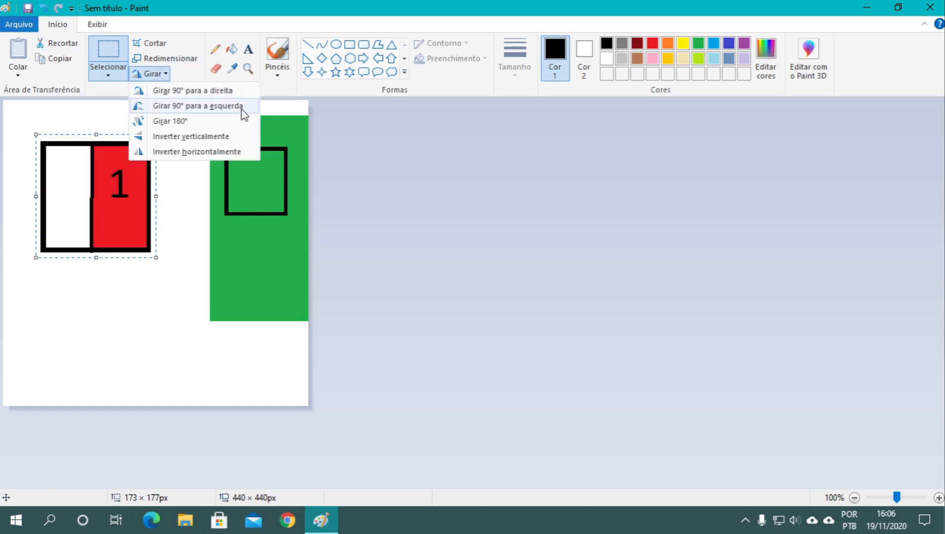
click(210, 154)
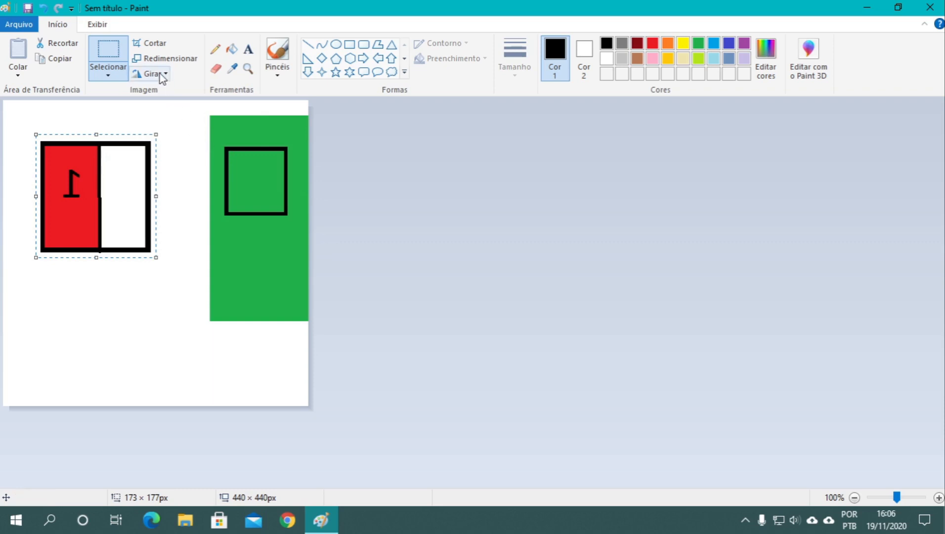
click(161, 75)
click(206, 143)
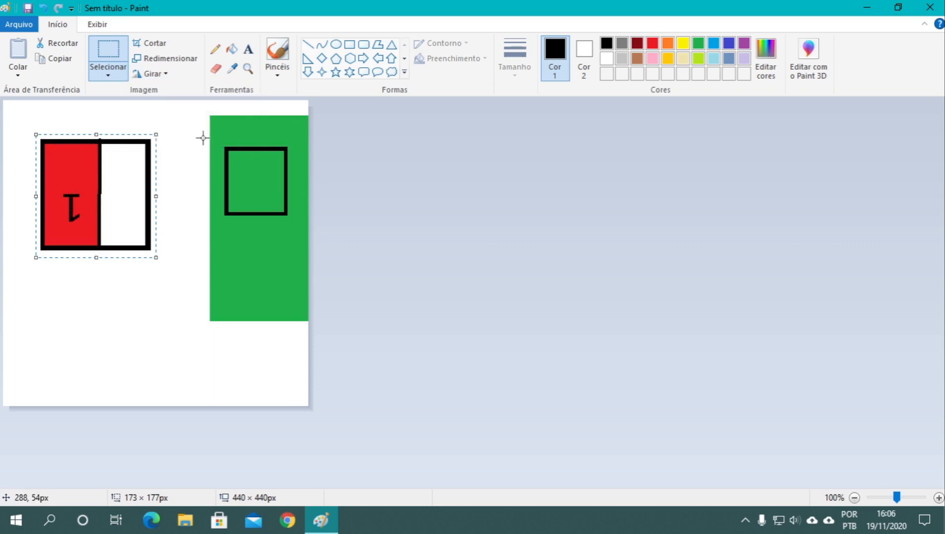
click(162, 75)
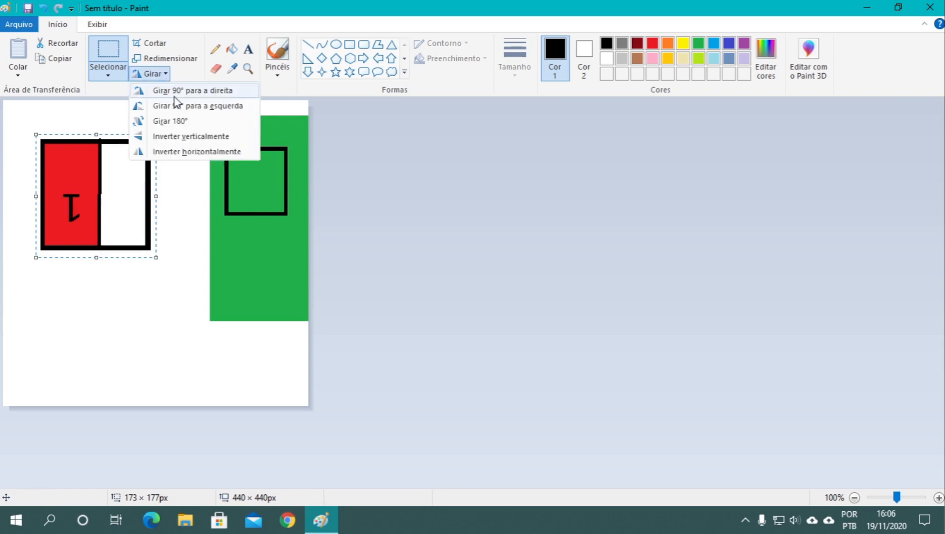
click(191, 151)
click(151, 75)
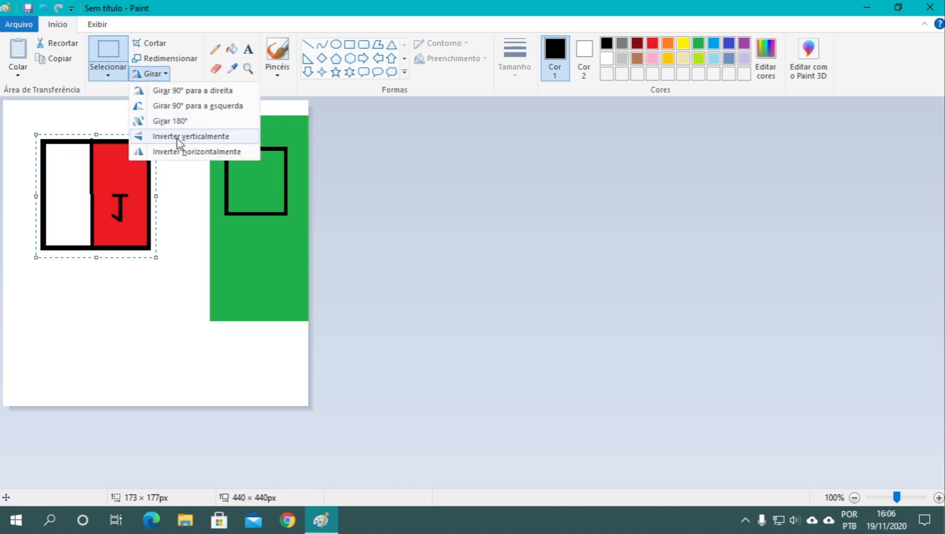
click(180, 140)
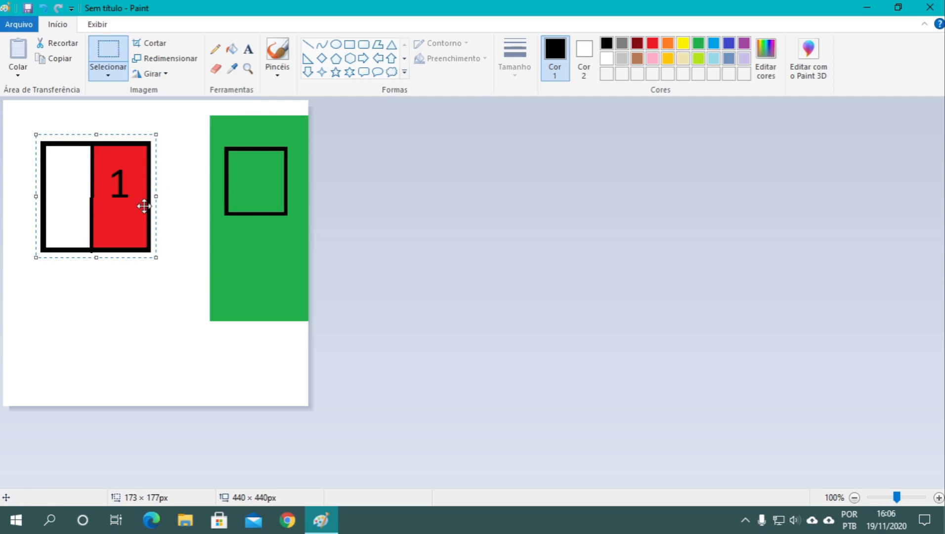
click(151, 74)
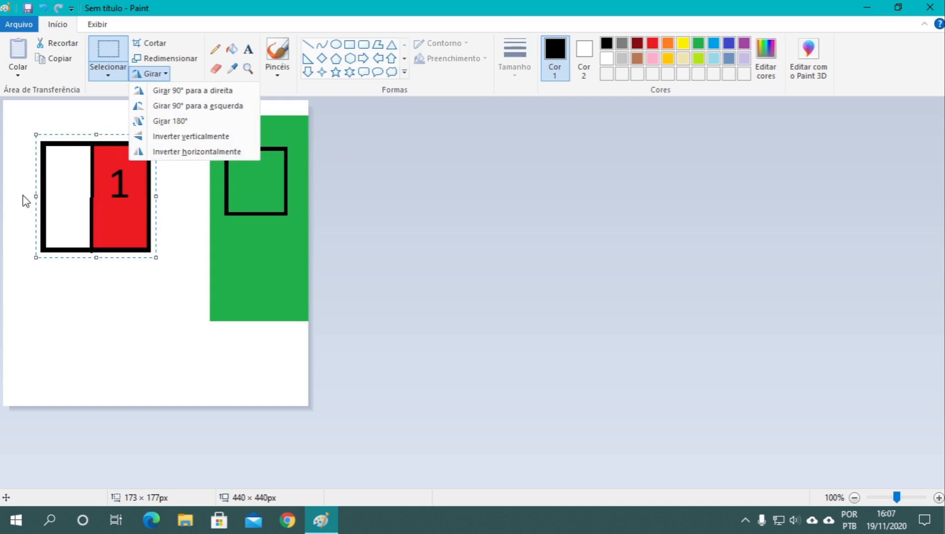
click(170, 205)
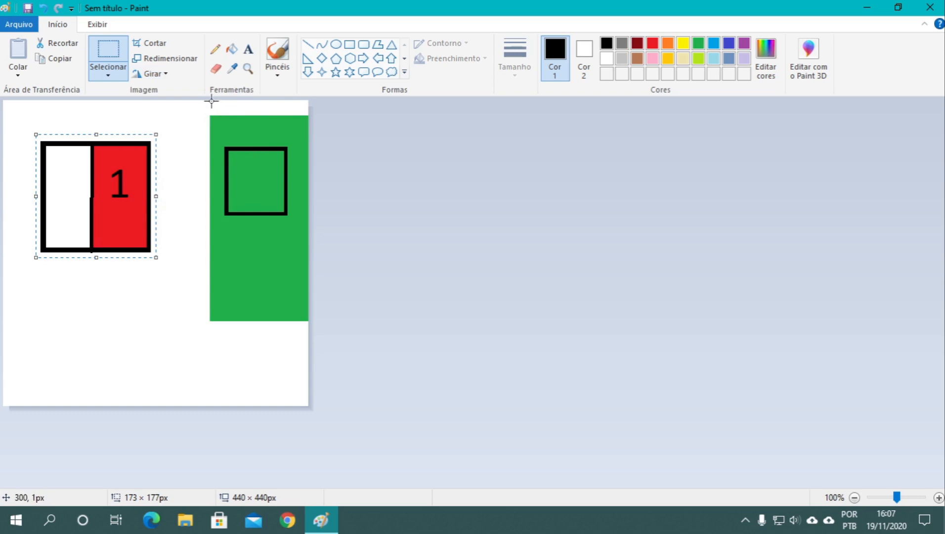
click(199, 144)
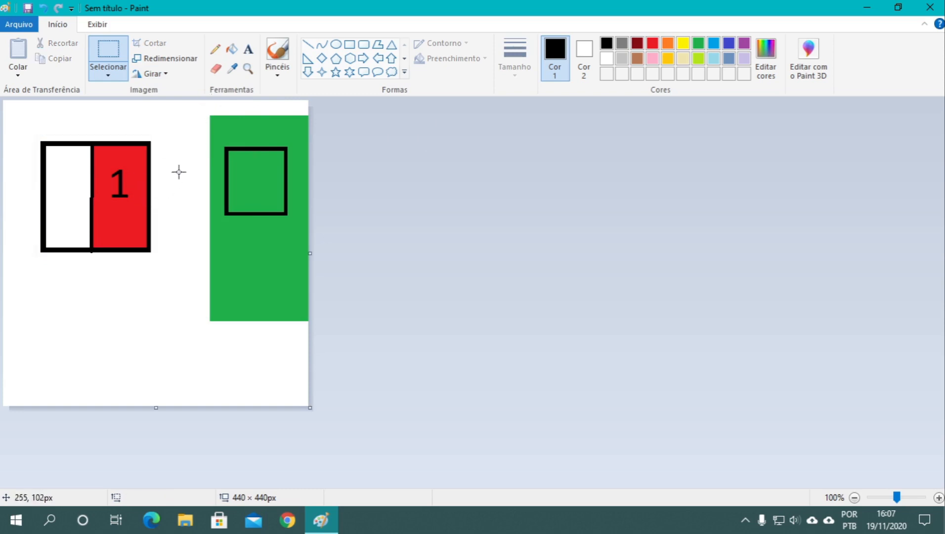
- Add the text "2" in black, font size 48, inside the small square on the green rectangle
click(248, 49)
click(251, 183)
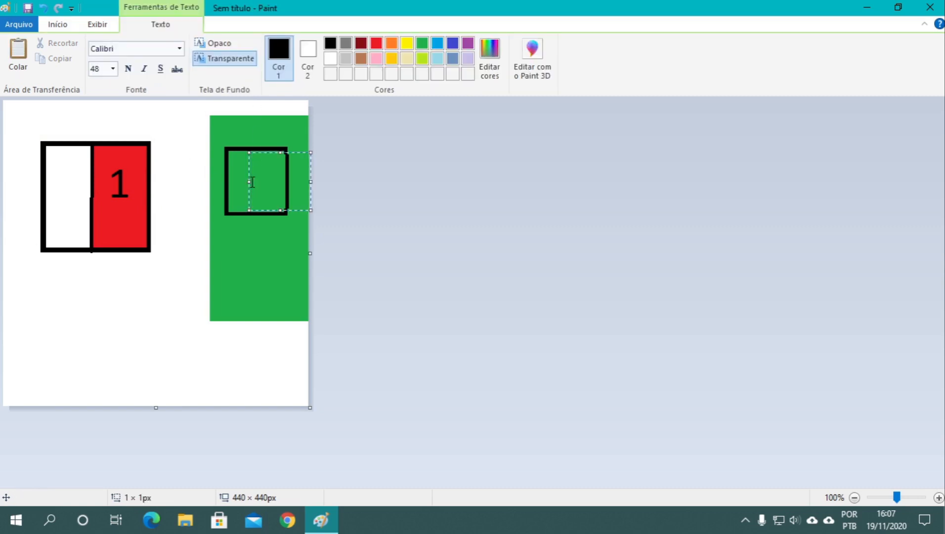
text(2)
click(211, 183)
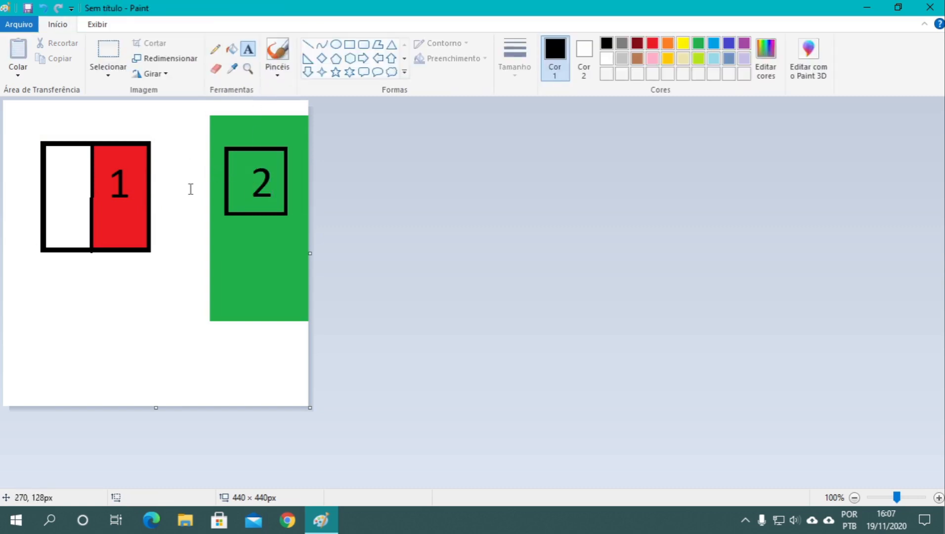
- Select the small square with the "2", about 92 × 98 px, and crop the image to it
click(111, 54)
drag(225, 146, 289, 215)
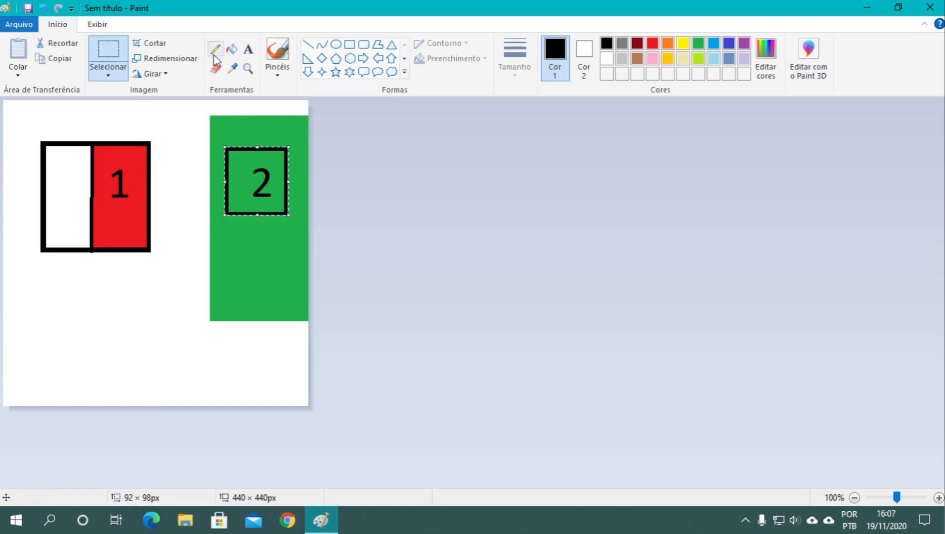
click(152, 45)
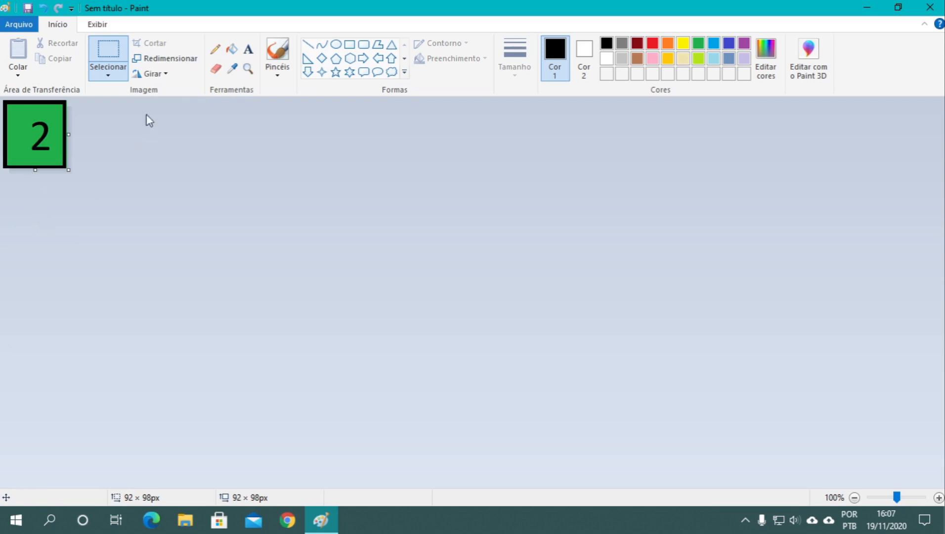
- Resize the cropped image to 400 percent, keeping the aspect ratio
click(158, 59)
double_click(188, 133)
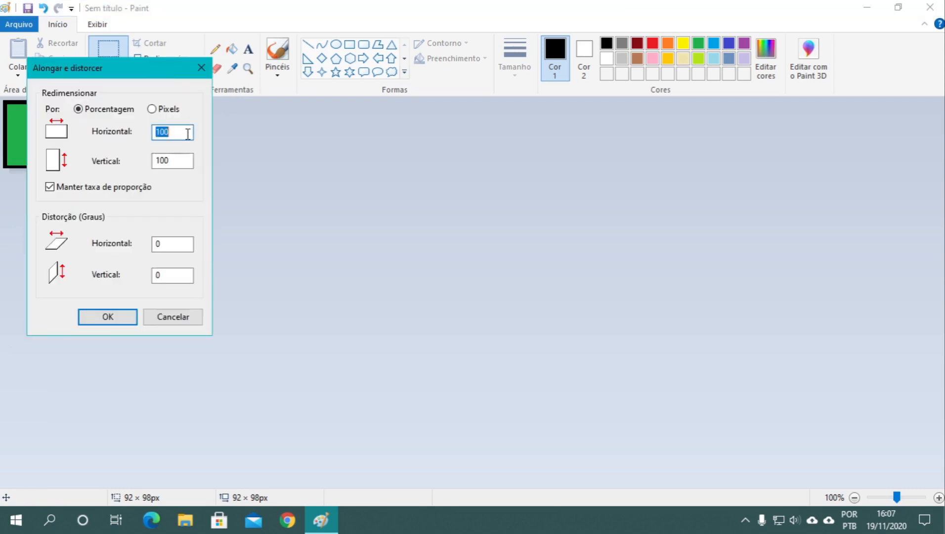
text(400)
key(Return)
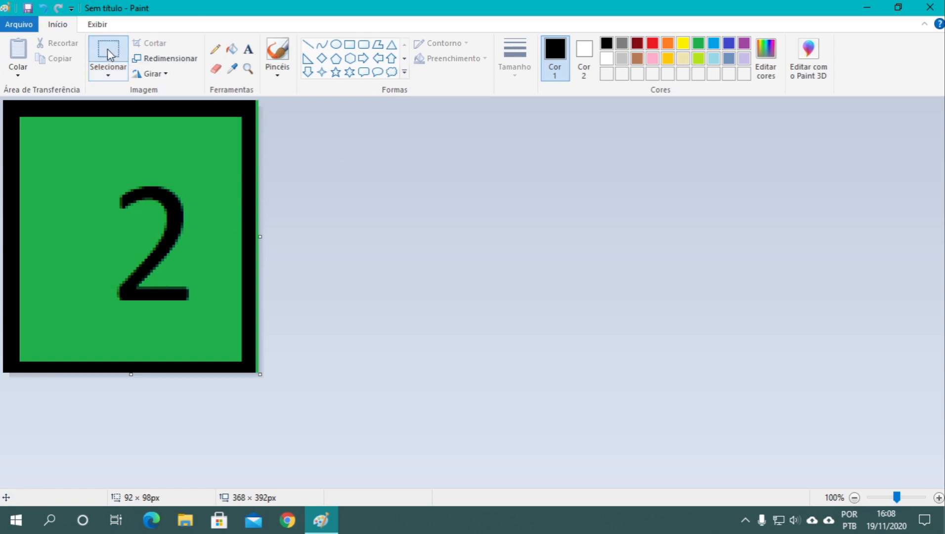
- Save the image as "Sem título.png" in PNG format in the CULTURA DIGITAL folder
click(19, 29)
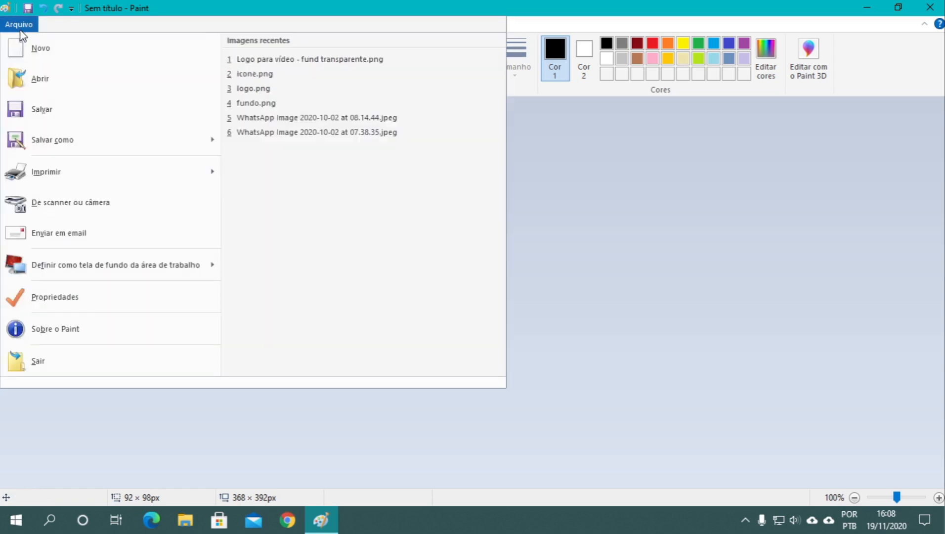
click(59, 112)
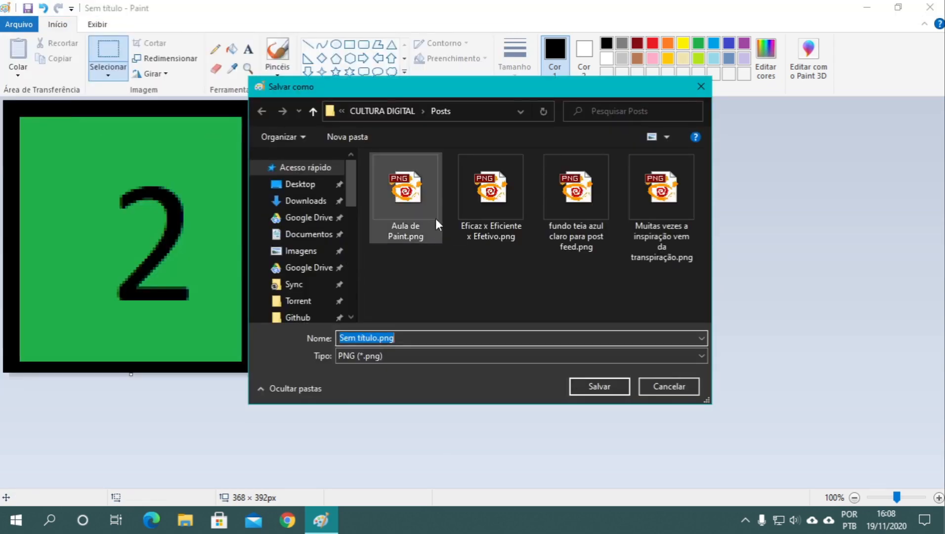
click(401, 105)
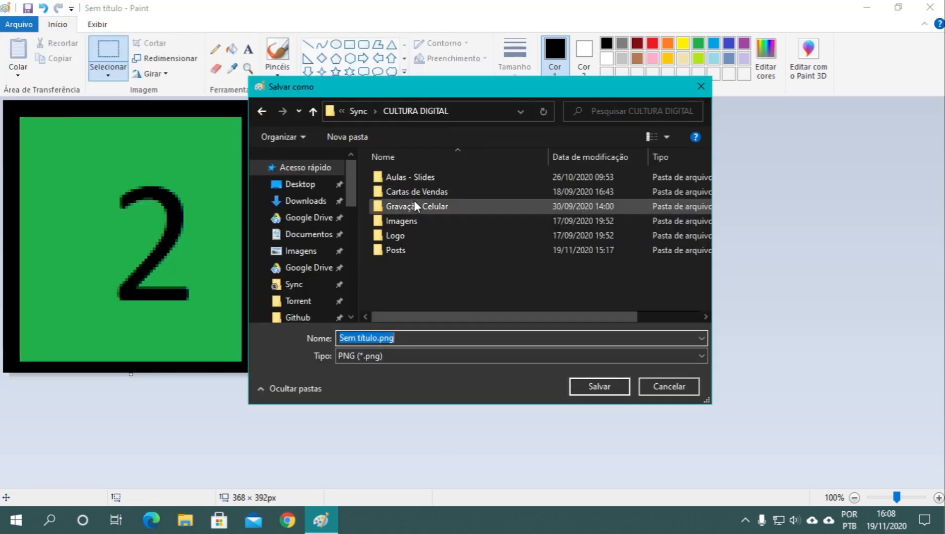
click(383, 354)
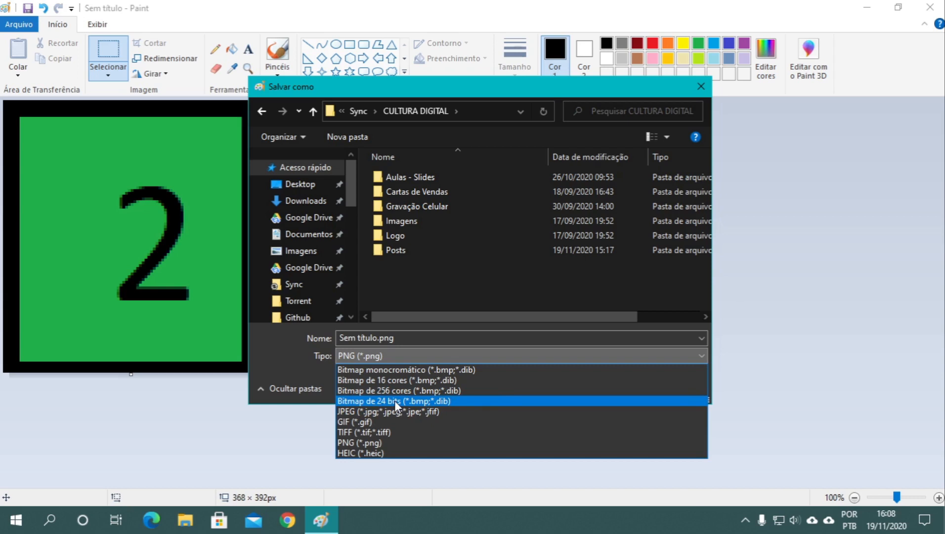
click(398, 442)
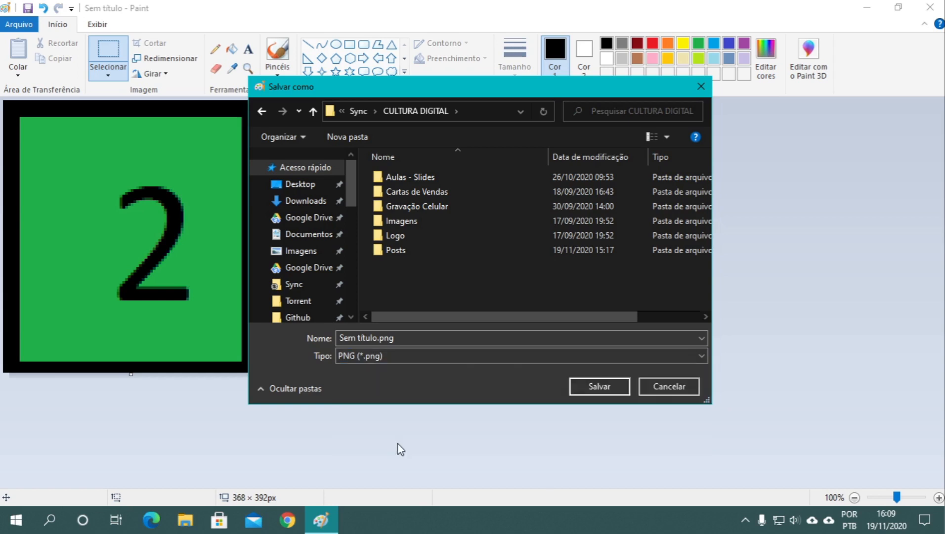
click(598, 385)
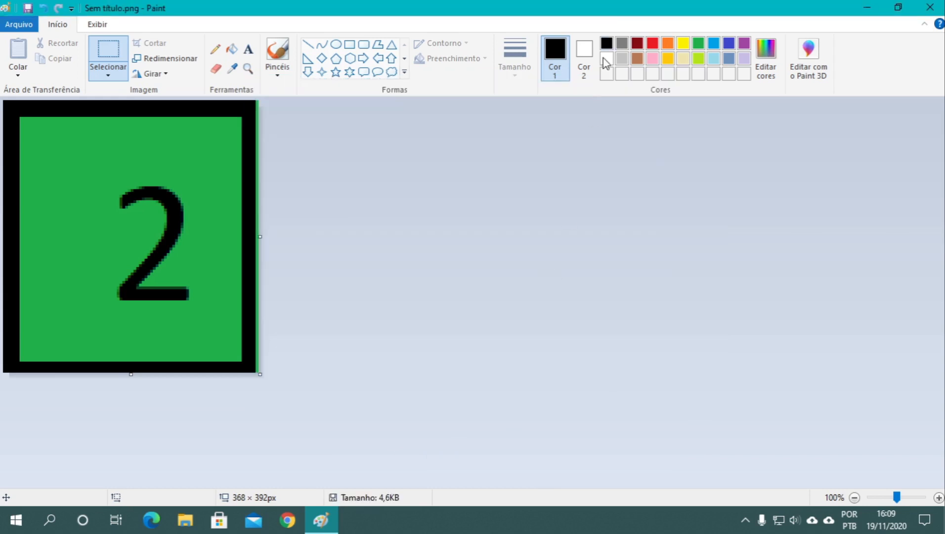
- Make the secondary colour (Cor 2) the active colour slot
click(580, 55)
right_click(583, 53)
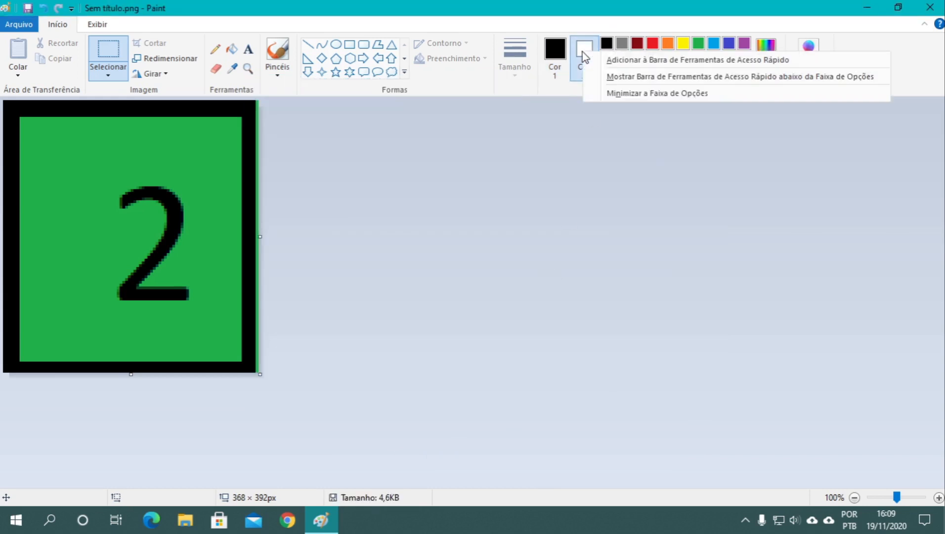
click(582, 52)
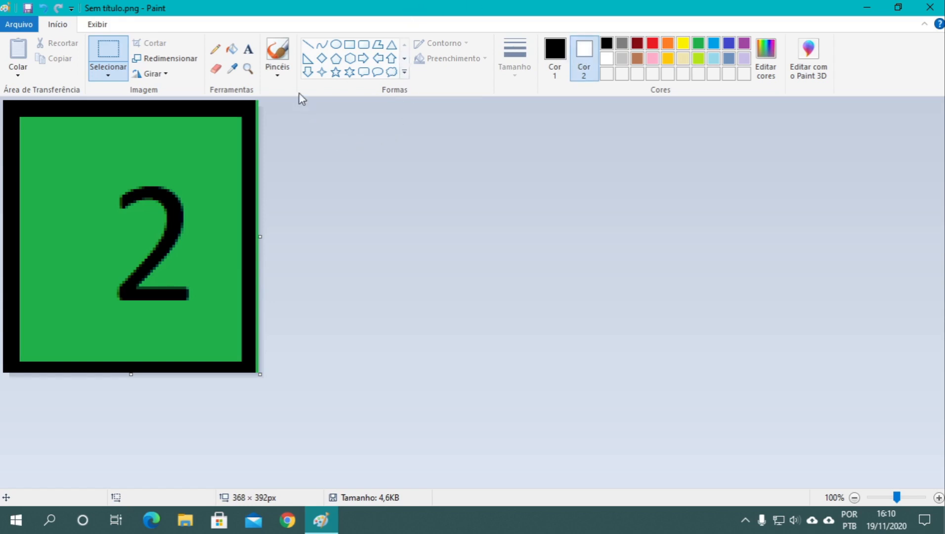
- Enlarge the canvas to about 629 × 528 px and delete a selection of about 486 × 464 px covering the green square
click(278, 76)
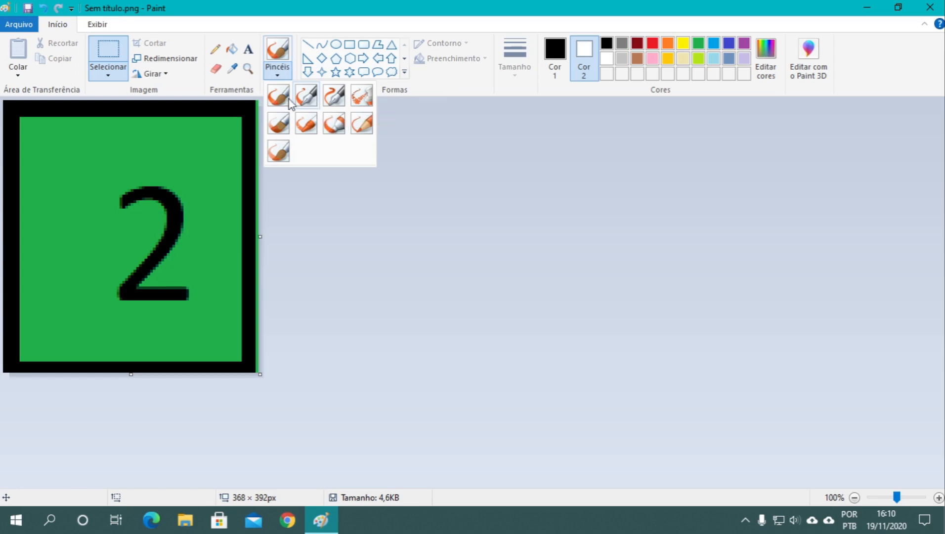
click(260, 374)
drag(261, 374, 440, 468)
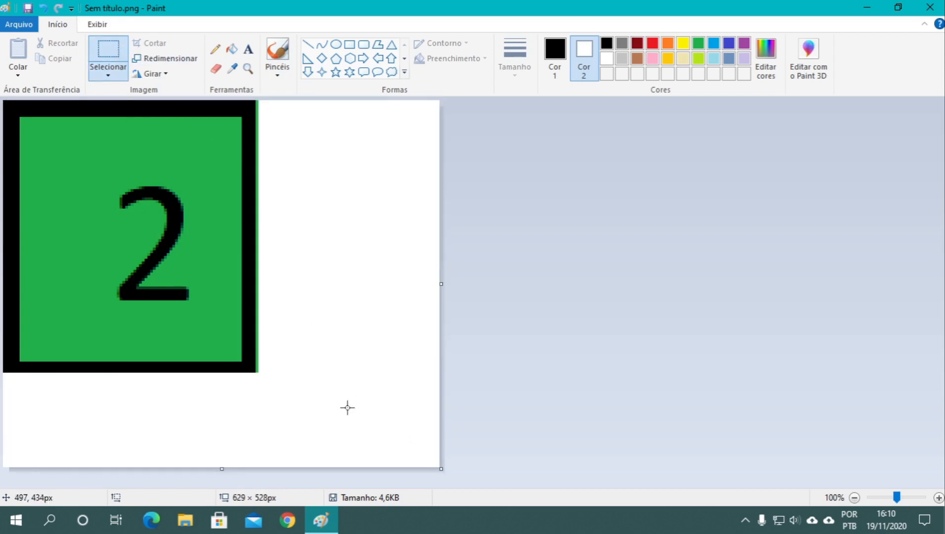
drag(341, 422, 2, 57)
key(Delete)
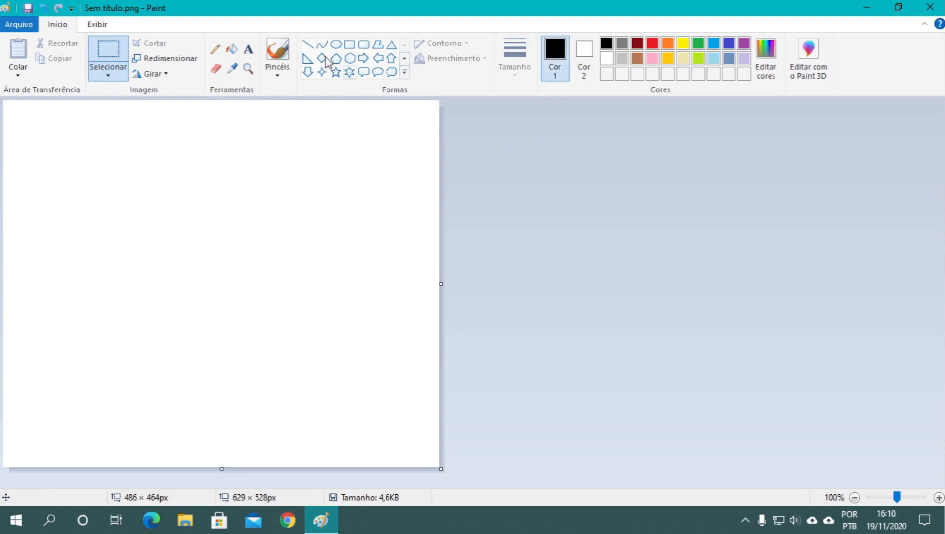
- Draw a closed freeform black shape near the canvas's upper-left corner using the standard brush at the thickest size
click(215, 49)
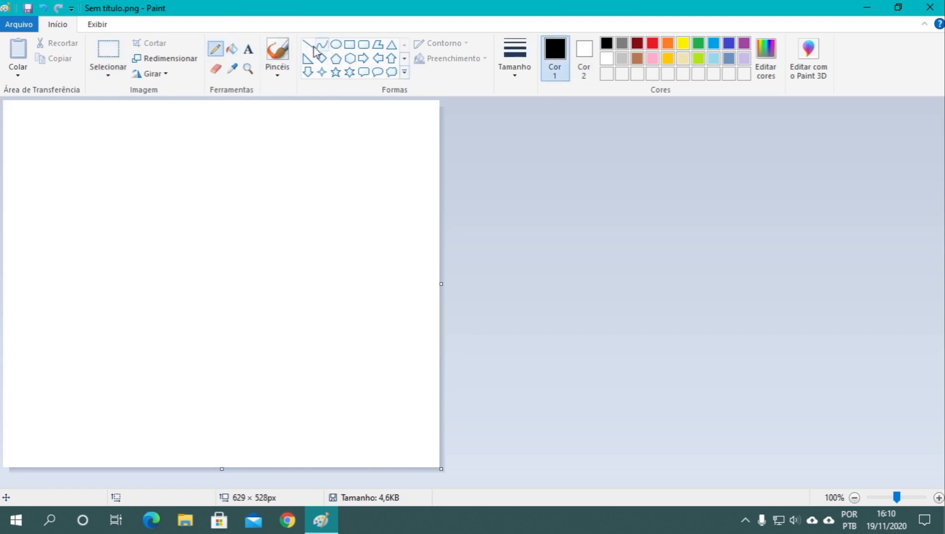
click(277, 64)
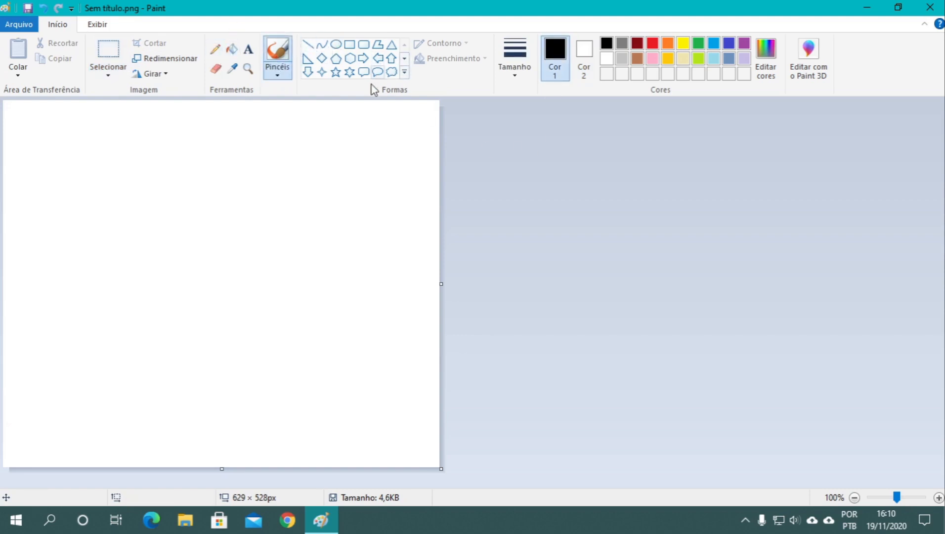
click(277, 75)
click(288, 102)
click(526, 77)
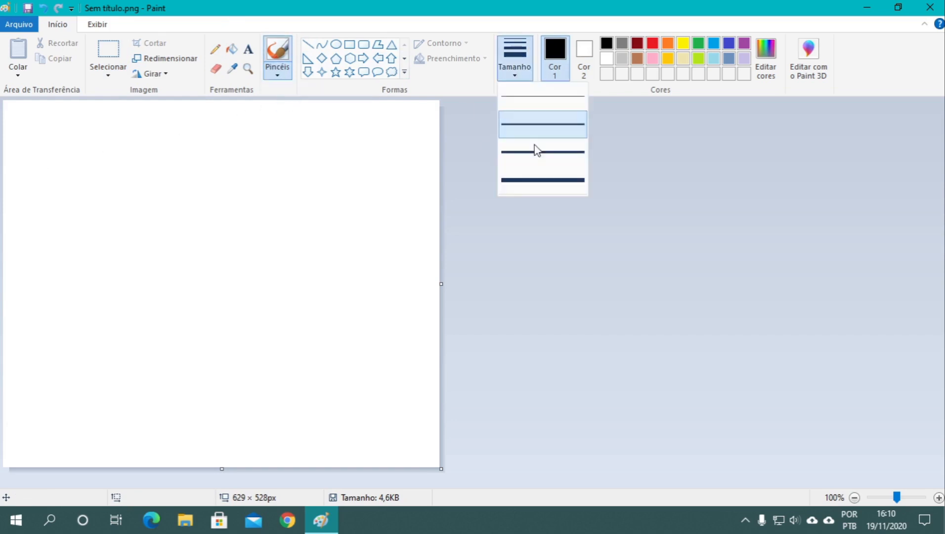
click(523, 181)
mouse_move(39, 126)
mouse_down()
mouse_move(35, 227)
mouse_move(61, 215)
mouse_move(82, 181)
mouse_move(74, 158)
mouse_move(68, 188)
mouse_move(51, 183)
mouse_move(40, 123)
mouse_up()
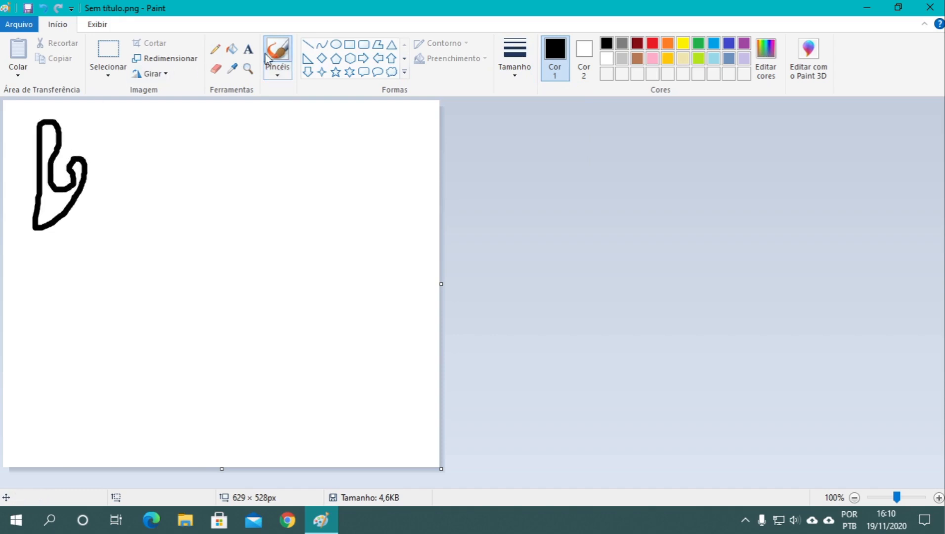
- Draw looping black figures across the upper canvas, the middle one with the first calligraphy brush and the right one with the second
click(285, 72)
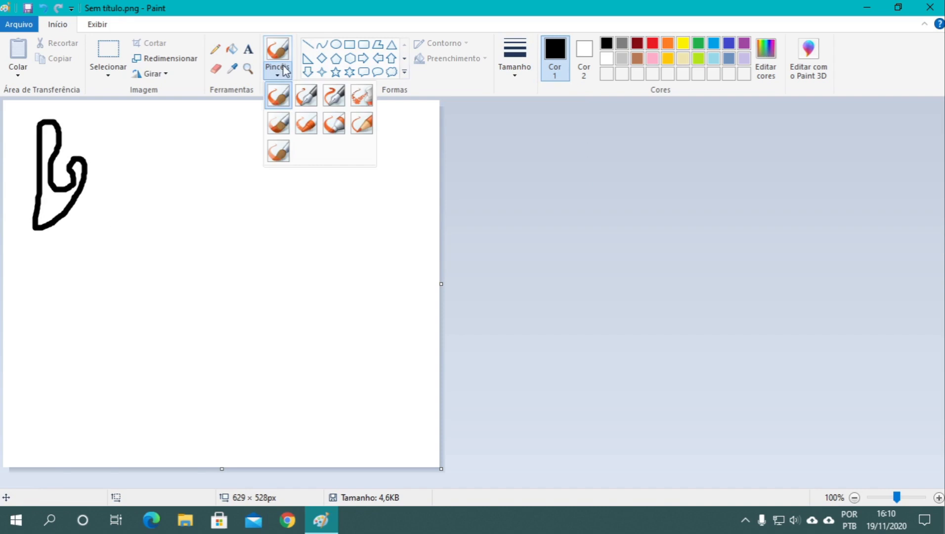
click(306, 95)
mouse_move(142, 144)
mouse_down()
mouse_move(178, 144)
mouse_move(204, 127)
mouse_move(233, 132)
mouse_move(220, 149)
mouse_move(187, 129)
mouse_move(130, 135)
mouse_move(159, 147)
mouse_move(204, 123)
mouse_move(237, 129)
mouse_move(243, 155)
mouse_move(144, 175)
mouse_move(141, 211)
mouse_move(161, 182)
mouse_move(177, 181)
mouse_move(179, 210)
mouse_move(187, 189)
mouse_move(174, 192)
mouse_move(204, 176)
mouse_move(204, 163)
mouse_move(189, 163)
mouse_move(202, 166)
mouse_up()
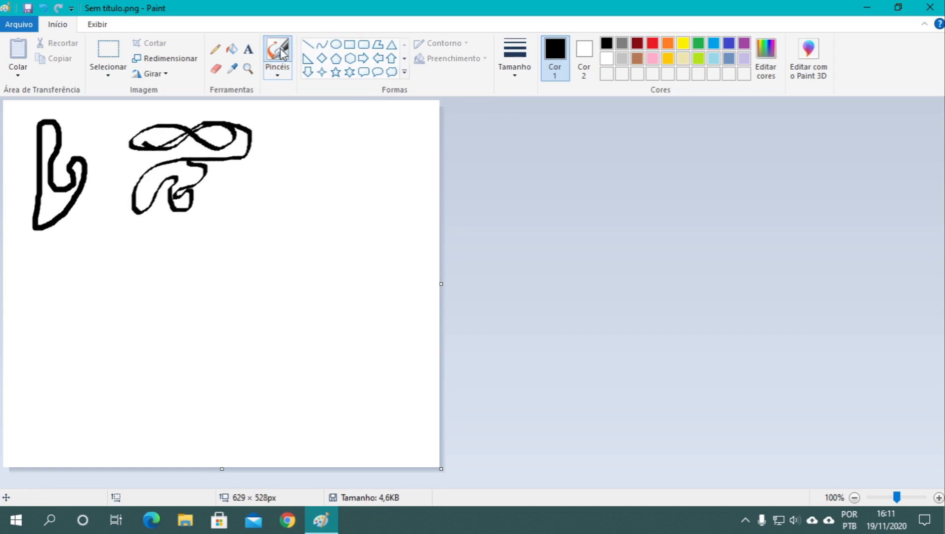
click(277, 74)
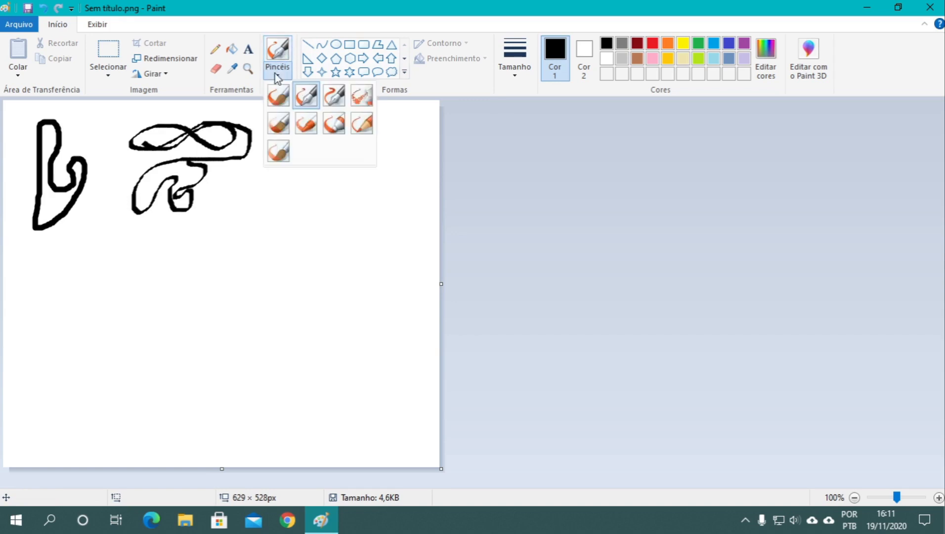
click(337, 104)
mouse_move(344, 142)
mouse_down()
mouse_move(313, 132)
mouse_move(294, 149)
mouse_move(316, 216)
mouse_move(280, 215)
mouse_move(274, 206)
mouse_move(318, 197)
mouse_move(337, 146)
mouse_up()
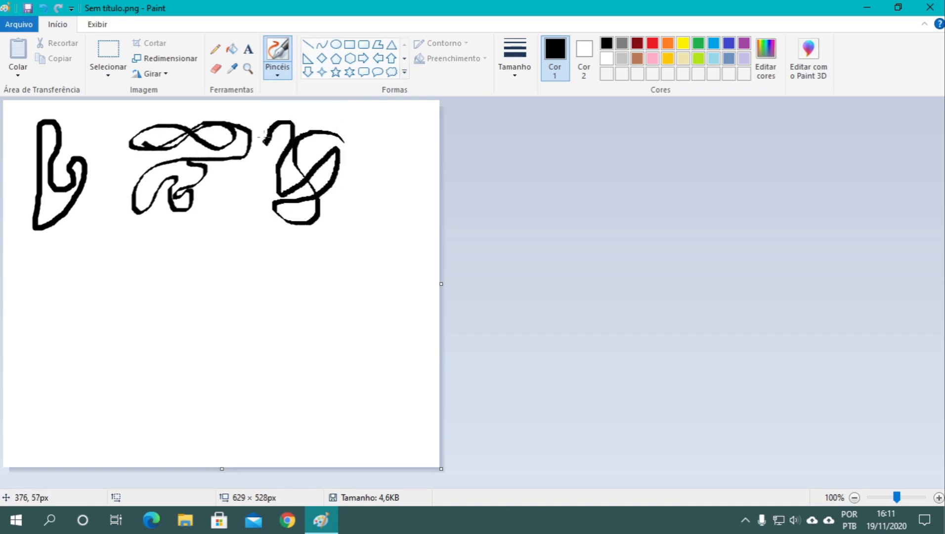
drag(262, 121, 260, 126)
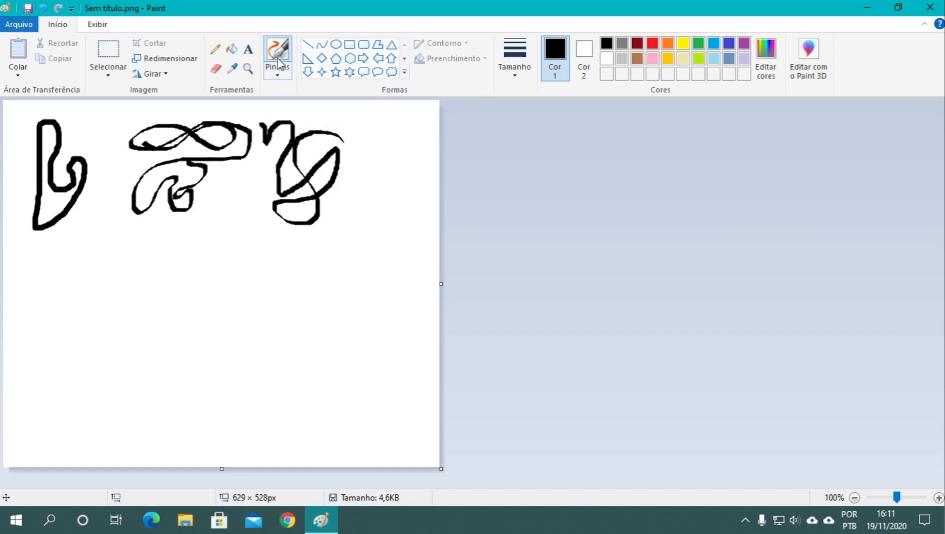
- Spray looping black scribbles below the calligraphy figures with the airbrush
click(276, 76)
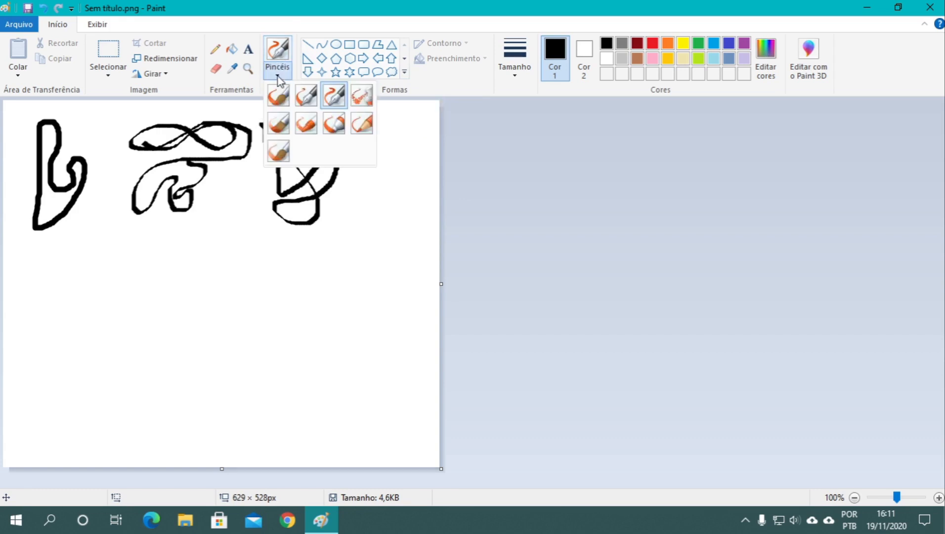
click(361, 96)
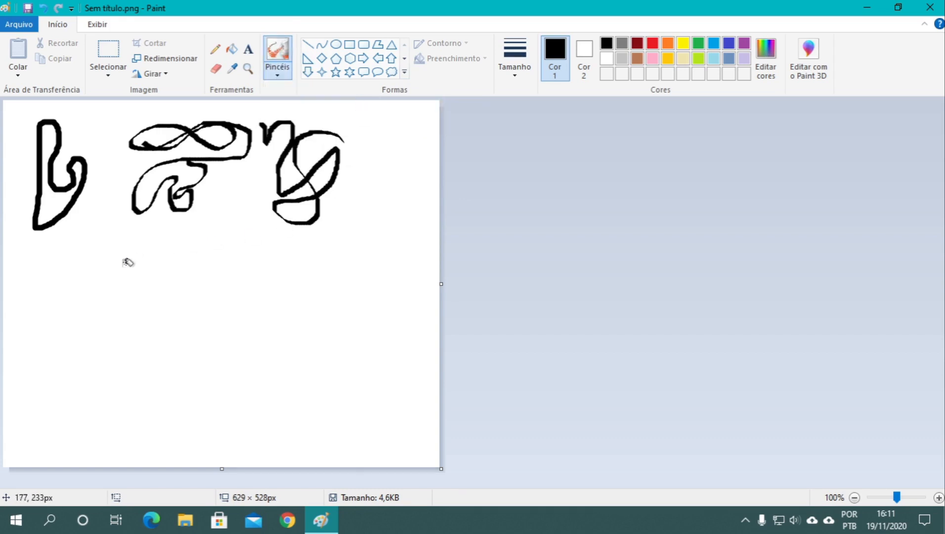
mouse_move(127, 263)
mouse_down()
mouse_move(146, 275)
mouse_move(170, 261)
mouse_move(195, 291)
mouse_move(173, 306)
mouse_move(99, 292)
mouse_move(90, 328)
mouse_move(125, 319)
mouse_move(147, 256)
mouse_move(192, 257)
mouse_move(150, 292)
mouse_move(105, 286)
mouse_move(97, 249)
mouse_move(129, 230)
mouse_move(212, 225)
mouse_move(194, 242)
mouse_move(278, 237)
mouse_move(271, 276)
mouse_move(303, 269)
mouse_up()
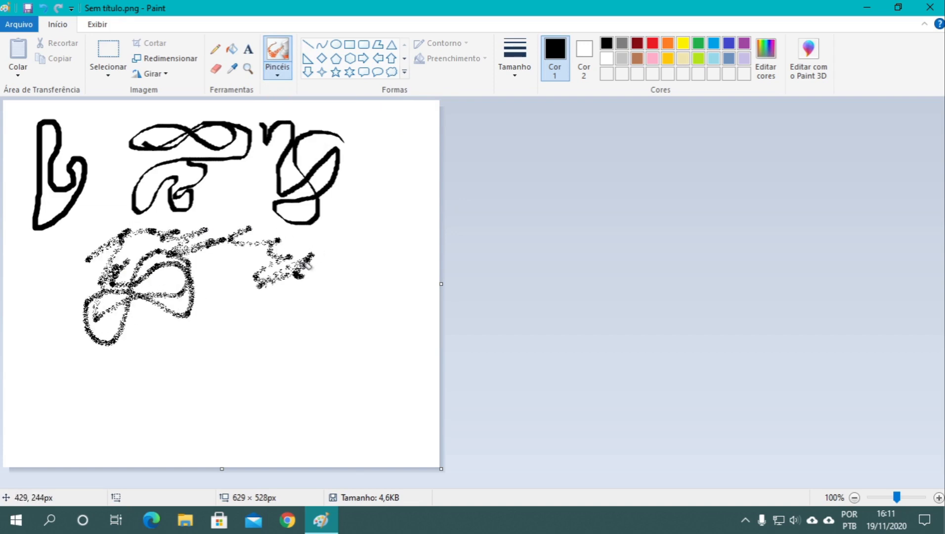
- Paint a large black figure-eight on the right half of the canvas with the oil brush and scribble inside its lower loop
click(276, 72)
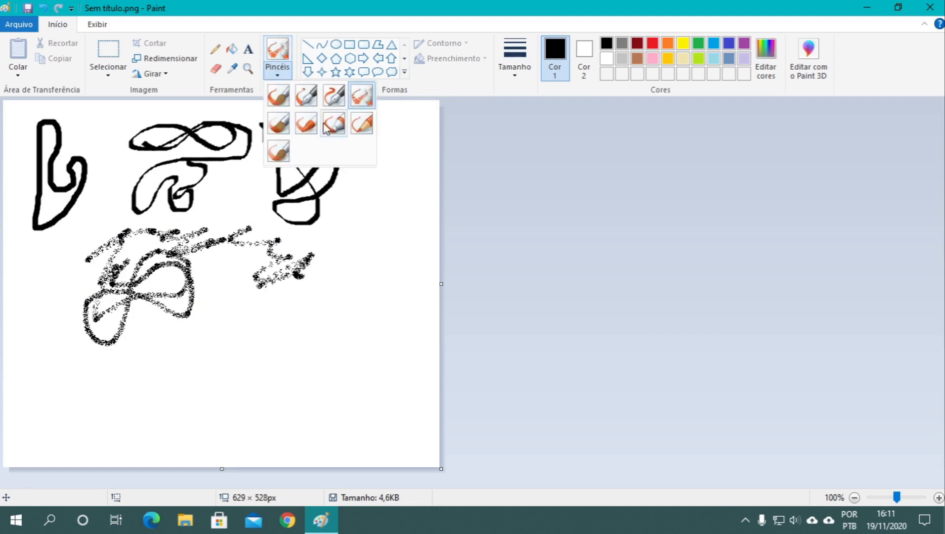
click(278, 131)
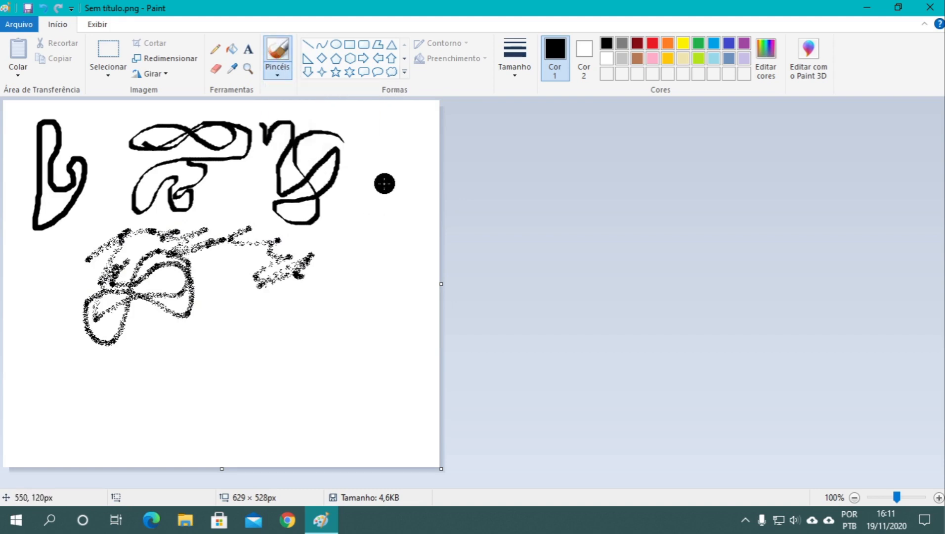
mouse_move(383, 180)
mouse_down()
mouse_move(365, 199)
mouse_move(381, 250)
mouse_move(369, 318)
mouse_move(300, 358)
mouse_move(232, 340)
mouse_move(227, 279)
mouse_move(261, 228)
mouse_move(332, 194)
mouse_move(360, 147)
mouse_move(286, 125)
mouse_move(256, 238)
mouse_up()
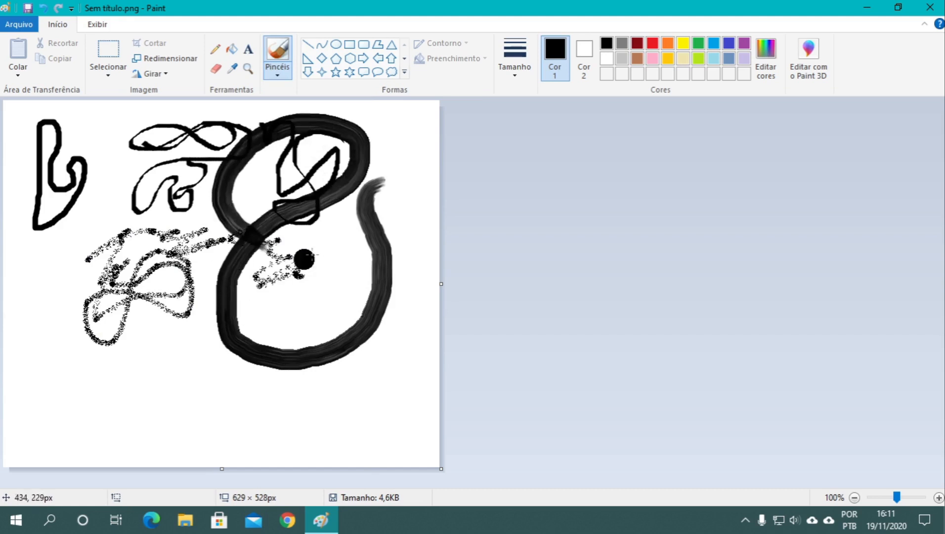
mouse_move(322, 236)
mouse_down()
mouse_move(308, 333)
mouse_move(288, 258)
mouse_move(321, 231)
mouse_move(385, 253)
mouse_up()
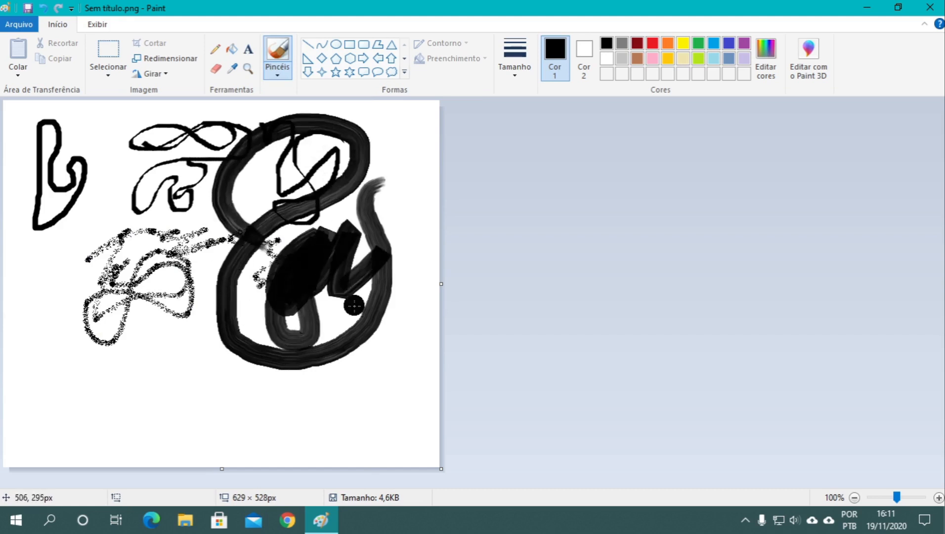
- Scribble a black band of loops along the lower part of the canvas with the crayon brush (Giz de Cera)
click(280, 73)
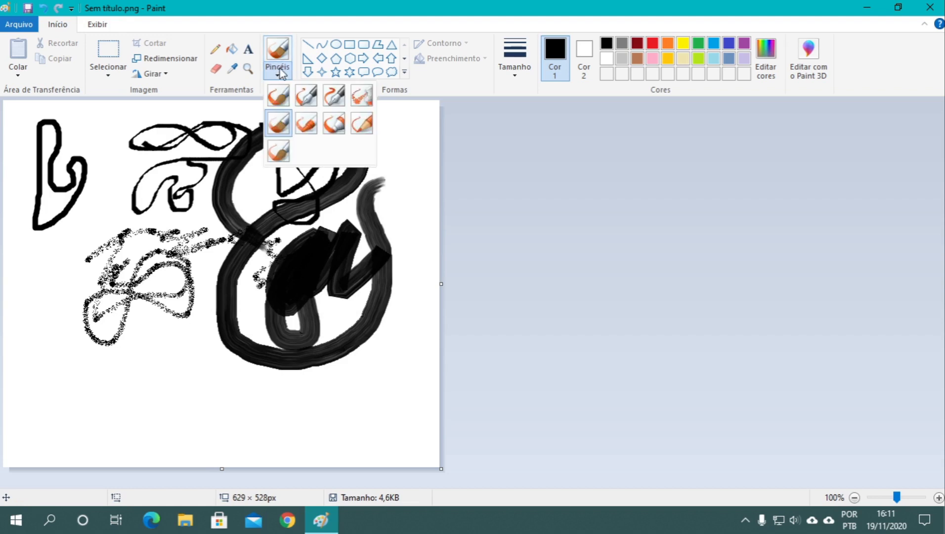
click(307, 132)
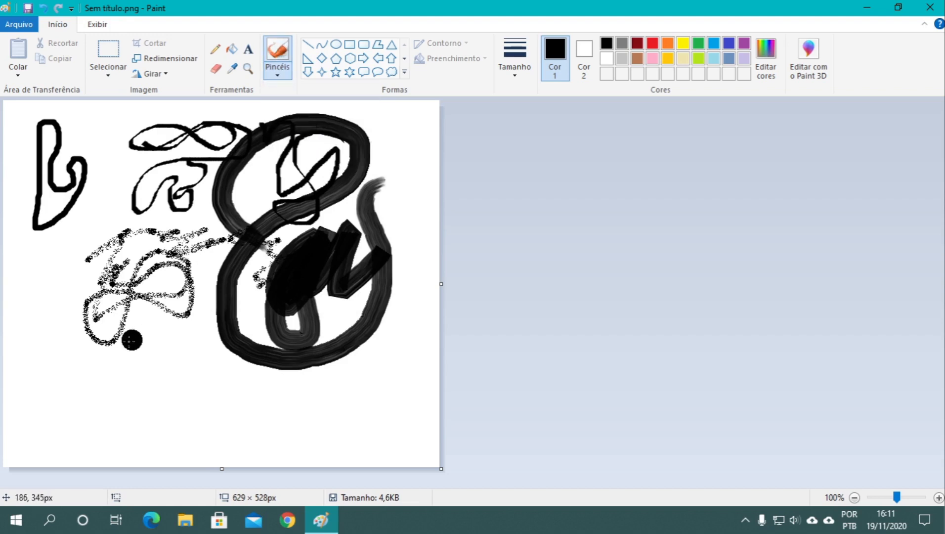
mouse_move(67, 354)
mouse_down()
mouse_move(108, 387)
mouse_move(186, 411)
mouse_move(197, 365)
mouse_move(94, 431)
mouse_move(77, 377)
mouse_move(130, 401)
mouse_move(193, 404)
mouse_move(258, 392)
mouse_move(328, 399)
mouse_move(347, 381)
mouse_move(232, 402)
mouse_move(219, 419)
mouse_move(278, 425)
mouse_move(318, 427)
mouse_move(366, 418)
mouse_up()
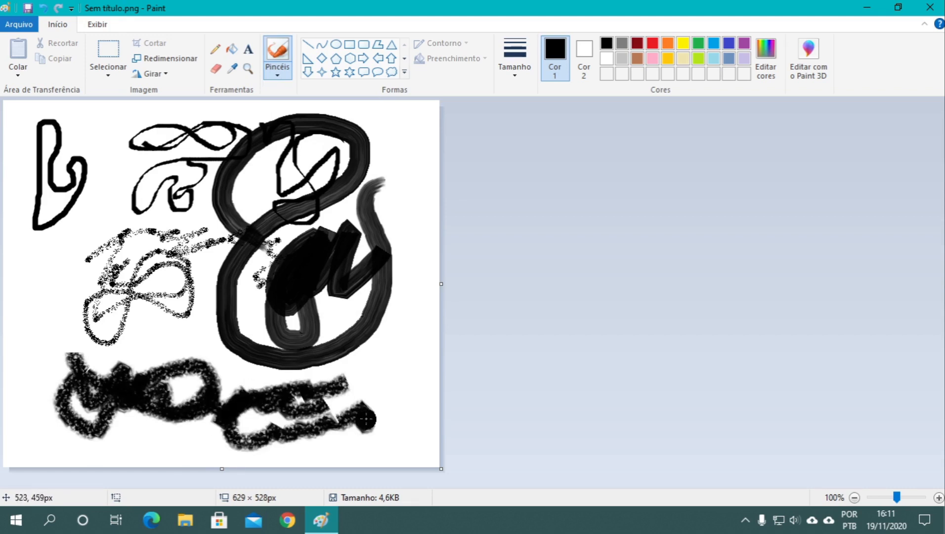
- Draw a curved black stroke across the upper loop of the figure-eight with the marker brush (Marcador)
click(279, 76)
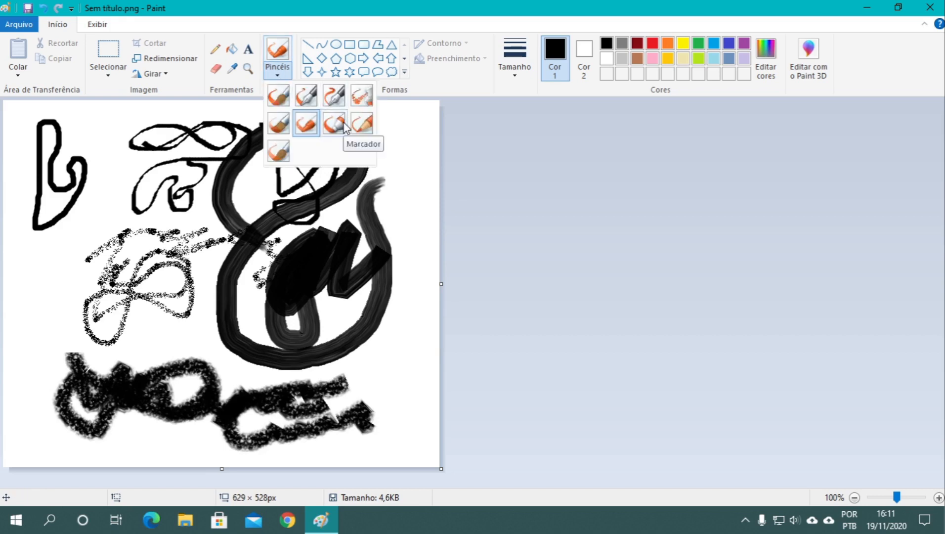
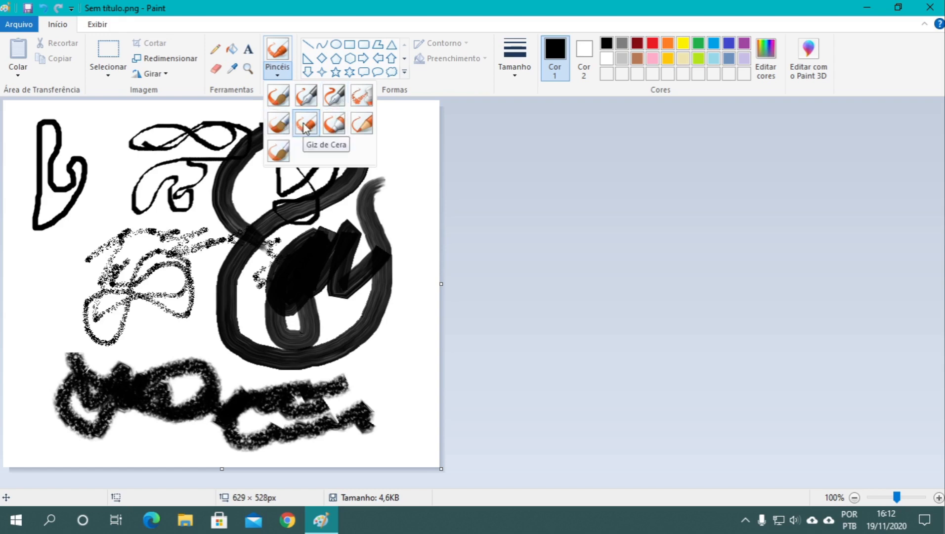
click(332, 129)
mouse_move(406, 136)
mouse_down()
mouse_move(348, 125)
mouse_move(290, 133)
mouse_move(239, 156)
mouse_up()
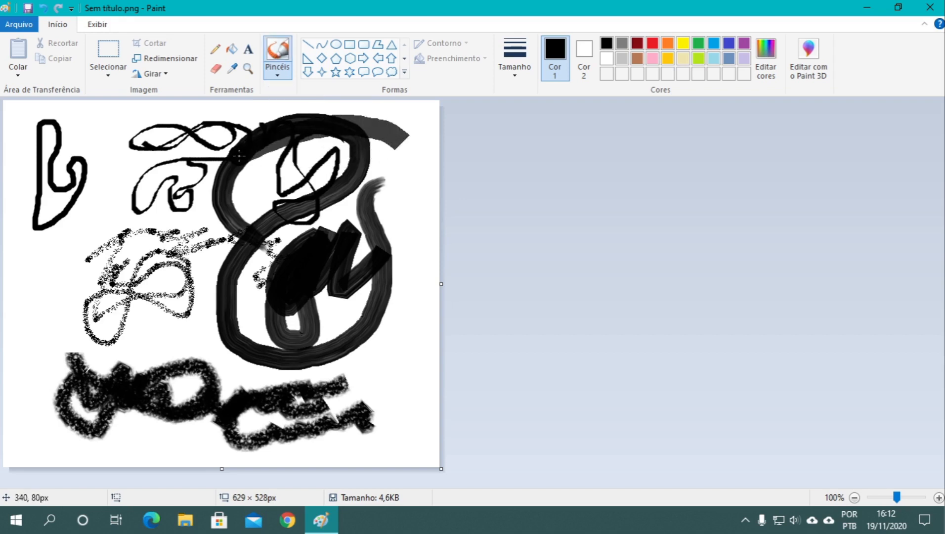
- Add the text "Teste" and place it at the canvas's left side, just above the crayon scribble
click(248, 49)
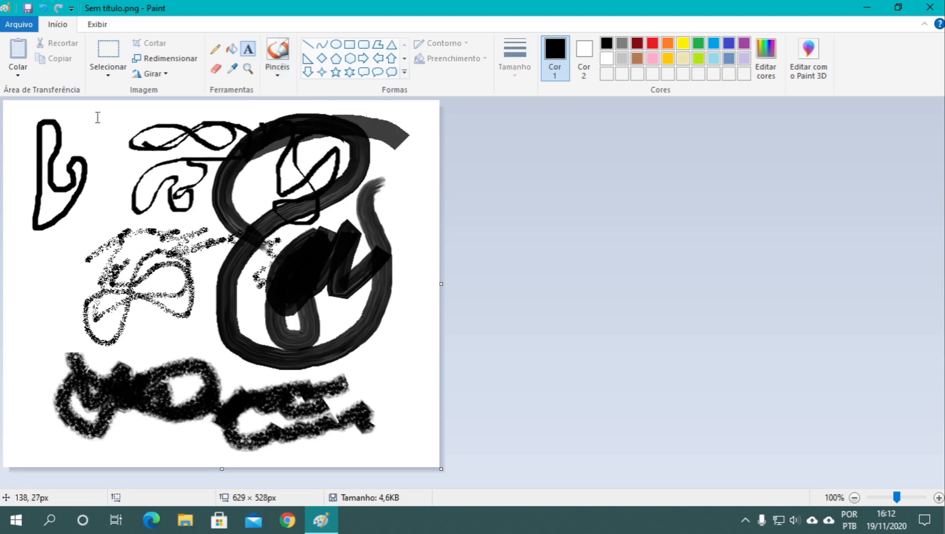
drag(96, 99, 143, 154)
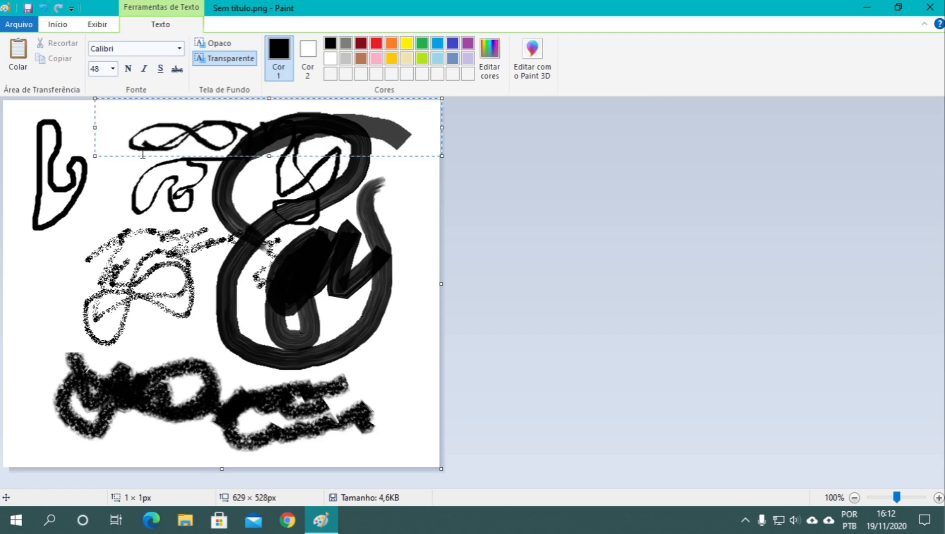
text(Teste)
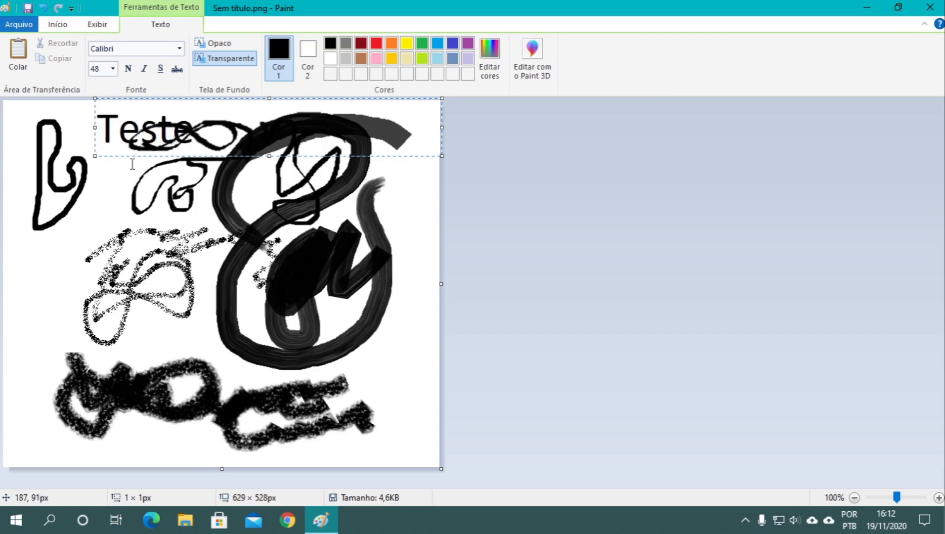
drag(130, 154, 63, 370)
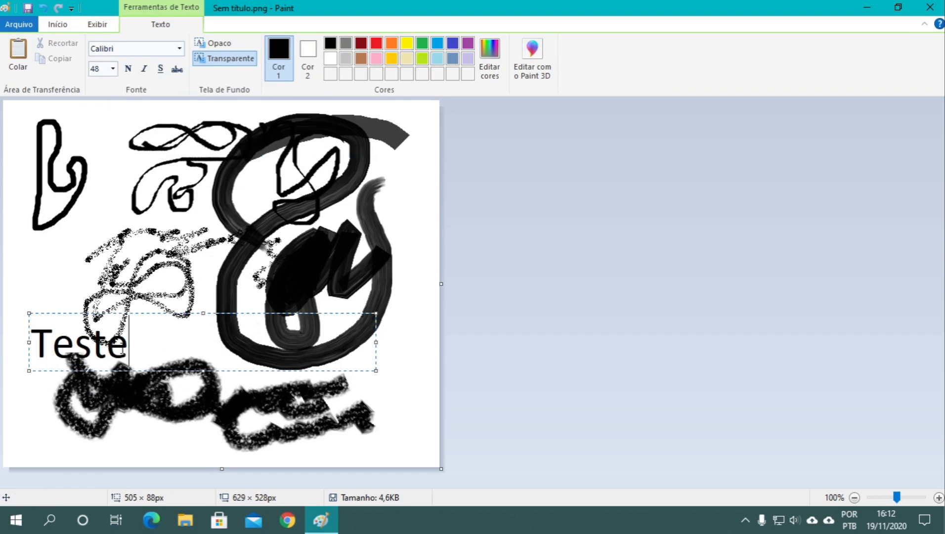
drag(132, 344, 17, 330)
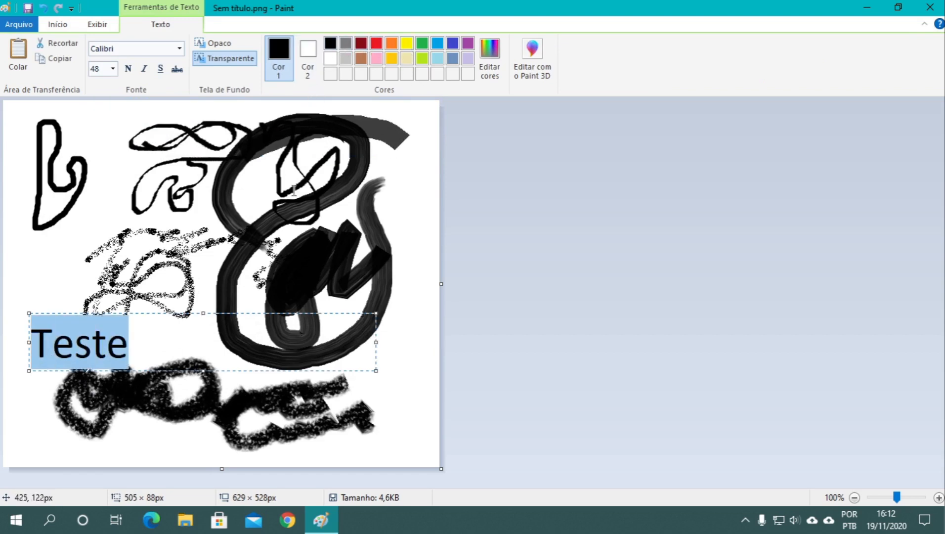
click(189, 160)
- Paint over the word "Teste" and the left edge of the first brush shape with the marker in yellow
click(279, 52)
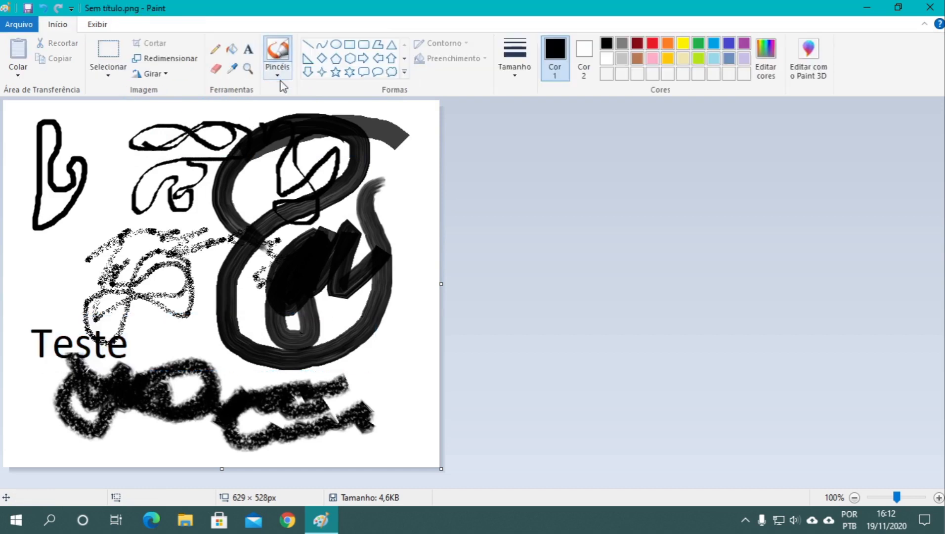
click(686, 44)
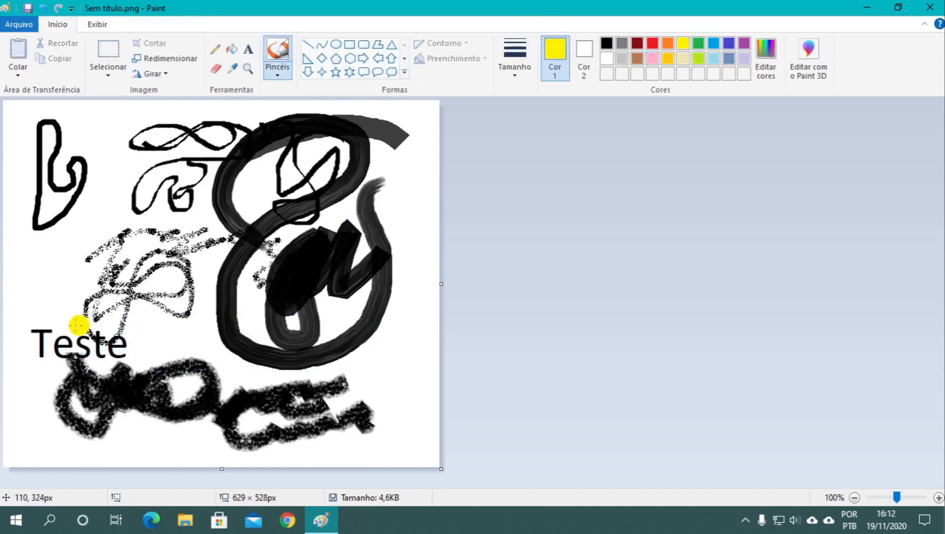
mouse_move(51, 347)
mouse_down()
mouse_move(129, 345)
mouse_move(43, 330)
mouse_move(39, 361)
mouse_up()
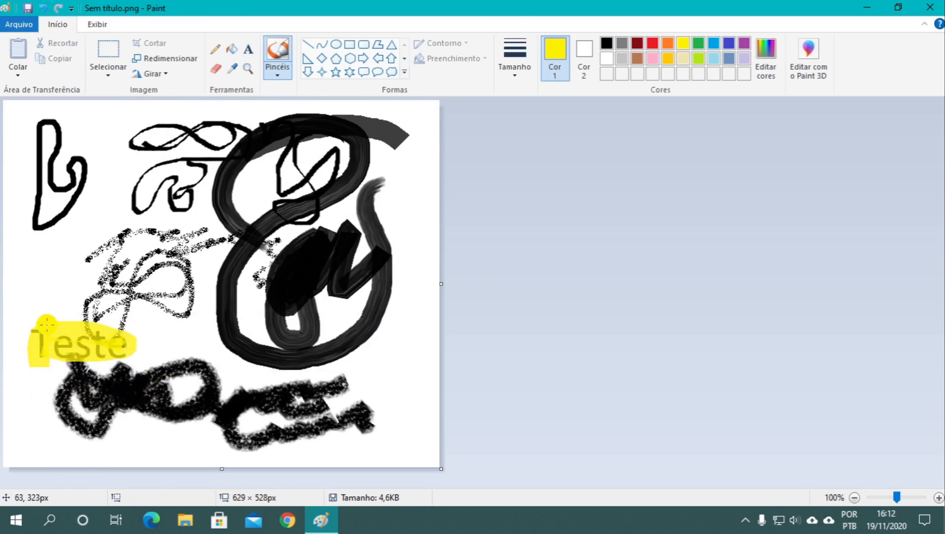
mouse_move(97, 330)
mouse_down()
mouse_move(54, 337)
mouse_move(34, 357)
mouse_up()
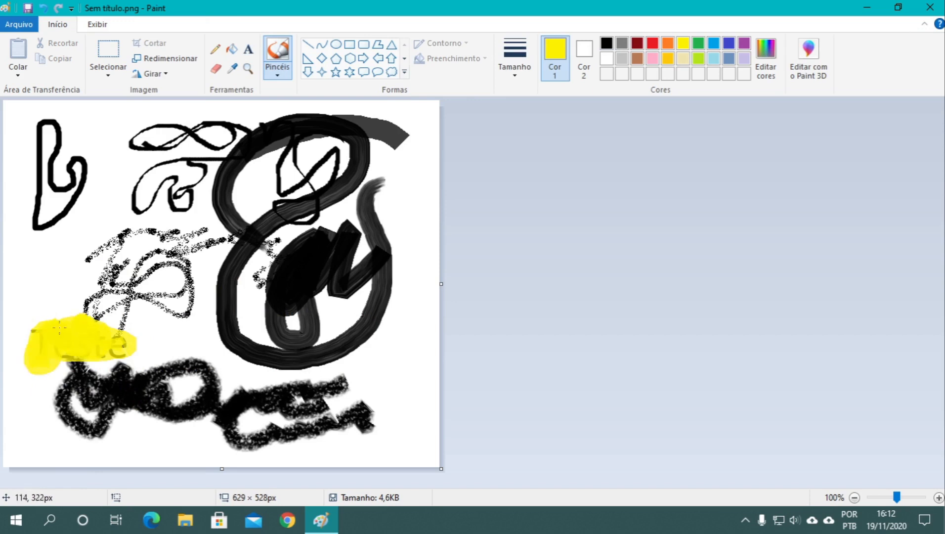
mouse_move(59, 327)
mouse_down()
mouse_move(73, 350)
mouse_move(53, 364)
mouse_move(54, 341)
mouse_move(78, 333)
mouse_up()
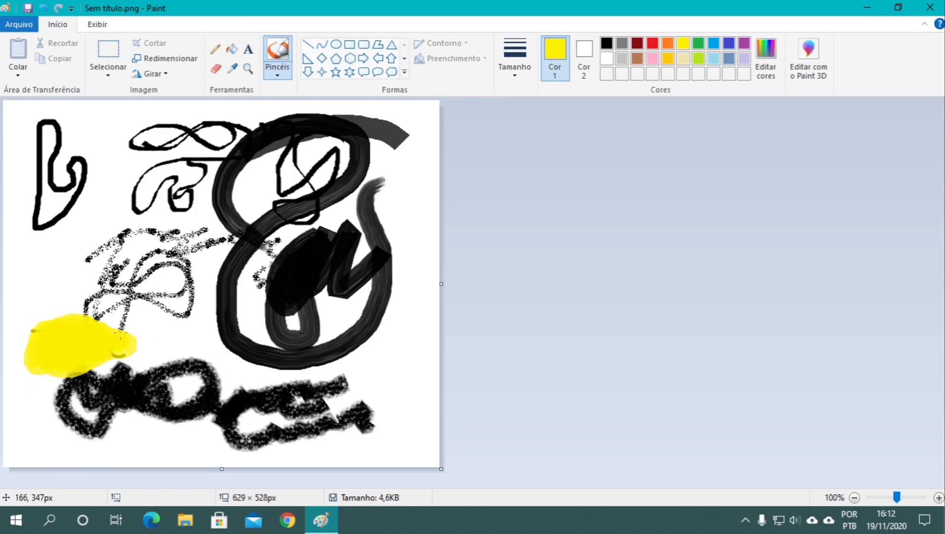
drag(39, 119, 36, 242)
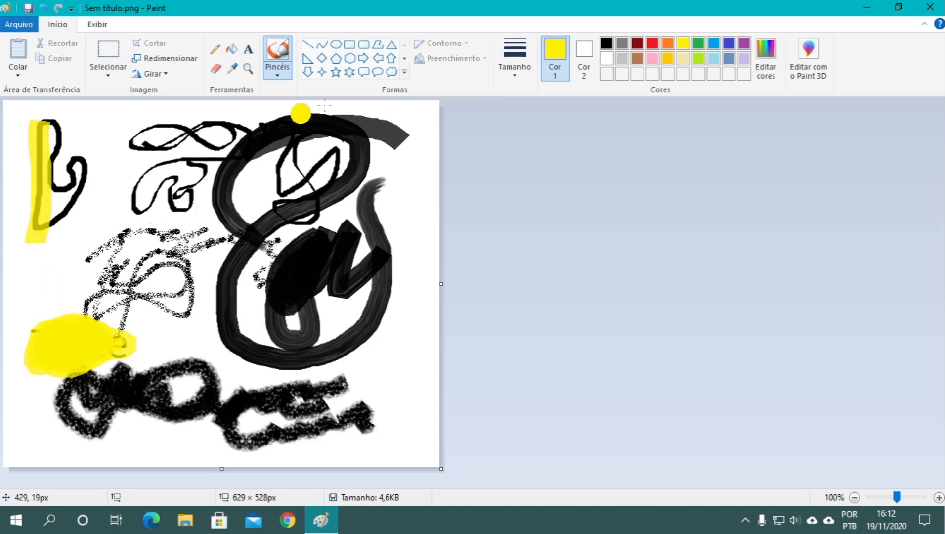
- Draw a thin black looped stroke beside the canvas's right edge with the natural pencil brush
click(606, 43)
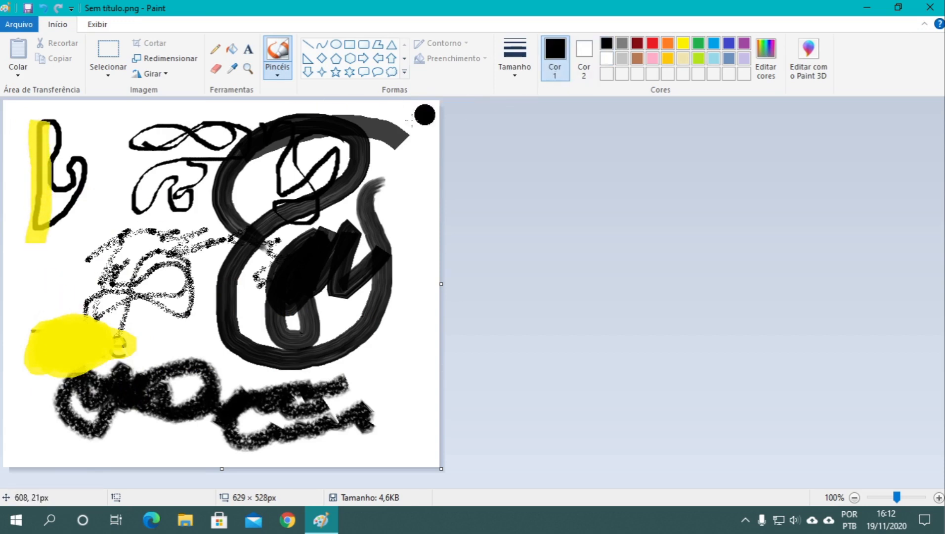
click(285, 76)
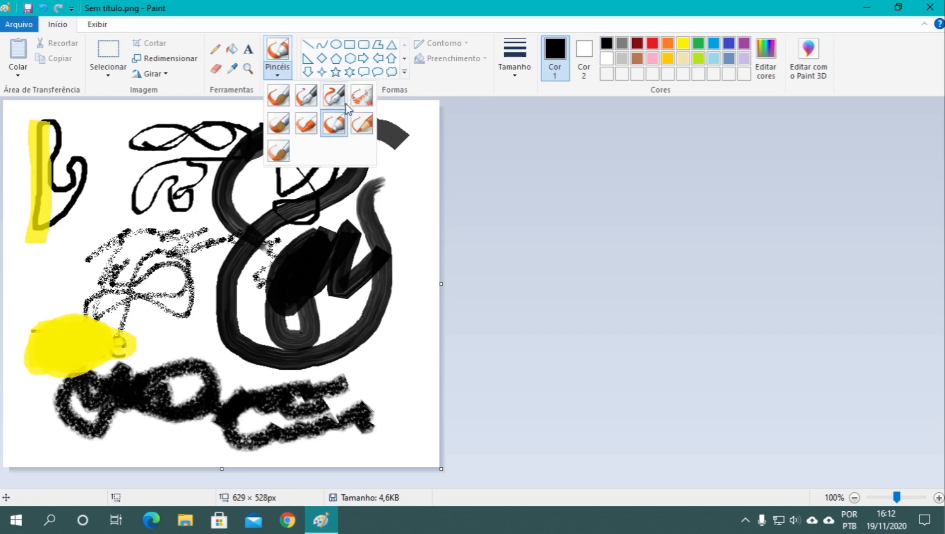
click(358, 126)
mouse_move(410, 207)
mouse_down()
mouse_move(403, 195)
mouse_move(415, 148)
mouse_up()
- Set the thickest line size and draw long natural pencil loops over the thin stroke at the canvas's right edge
click(515, 60)
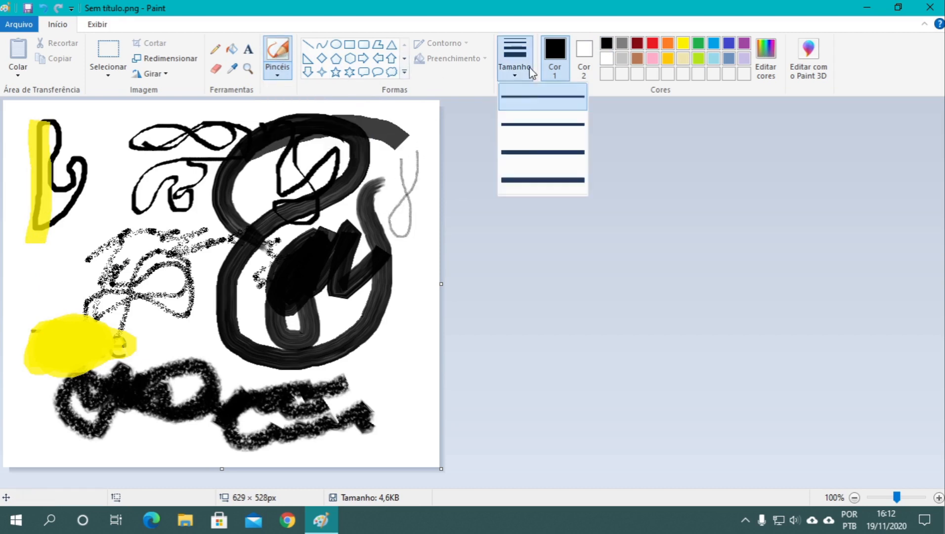
click(531, 173)
mouse_move(410, 222)
mouse_down()
mouse_move(415, 312)
mouse_move(396, 325)
mouse_move(412, 288)
mouse_move(417, 191)
mouse_move(383, 164)
mouse_move(405, 152)
mouse_move(383, 196)
mouse_up()
- Draw a black looping stroke over the upper-left shapes with the watercolour brush
click(277, 74)
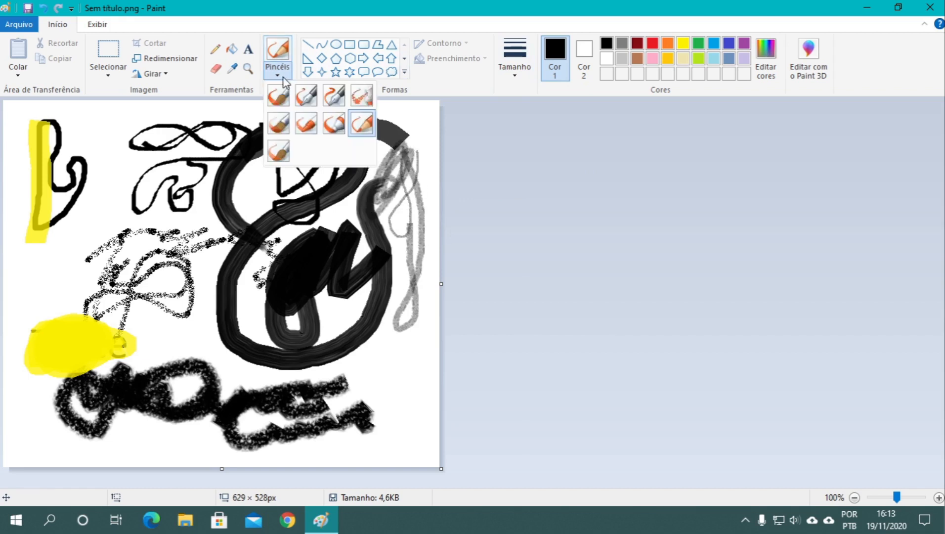
click(278, 151)
mouse_move(105, 113)
mouse_down()
mouse_move(121, 190)
mouse_move(108, 121)
mouse_move(162, 167)
mouse_move(90, 246)
mouse_move(133, 228)
mouse_move(220, 284)
mouse_up()
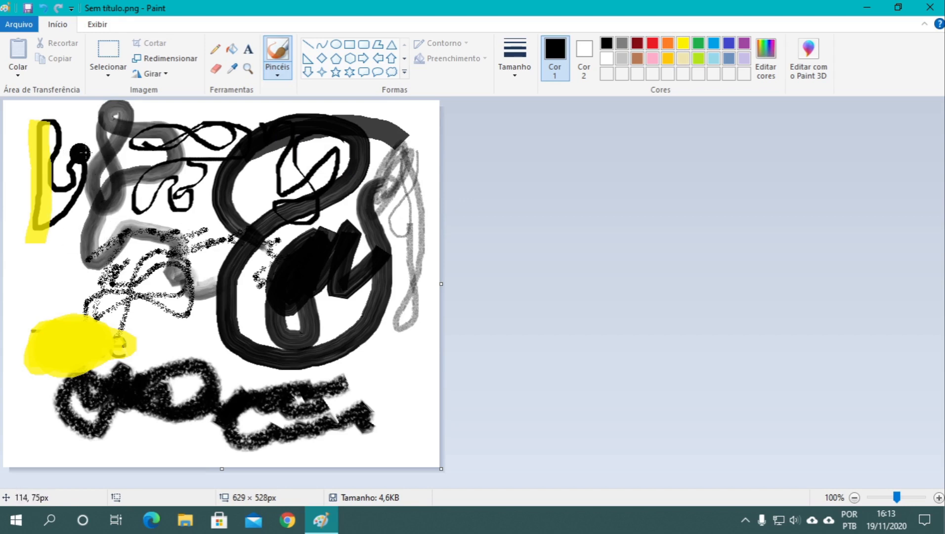
- Scribble black loops over the upper and centre-left drawings with the basic brush
click(281, 74)
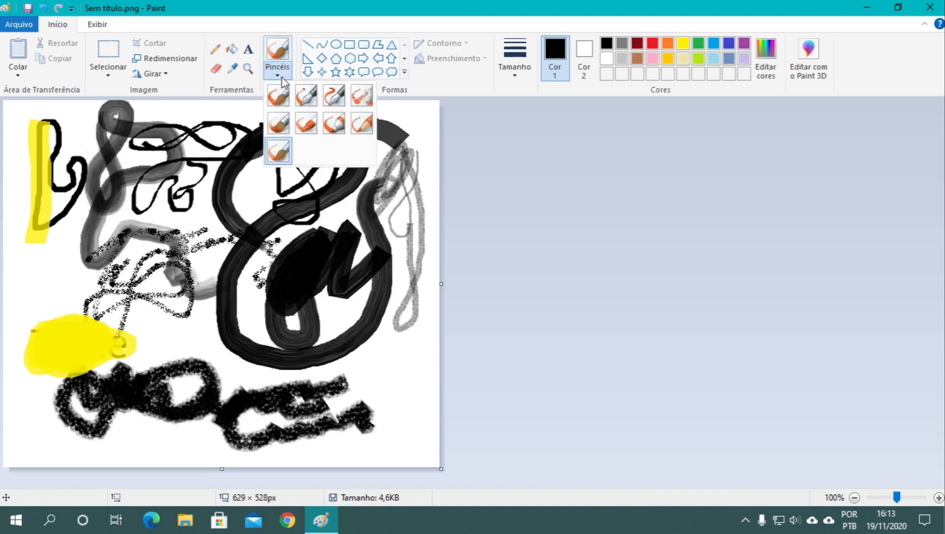
click(282, 99)
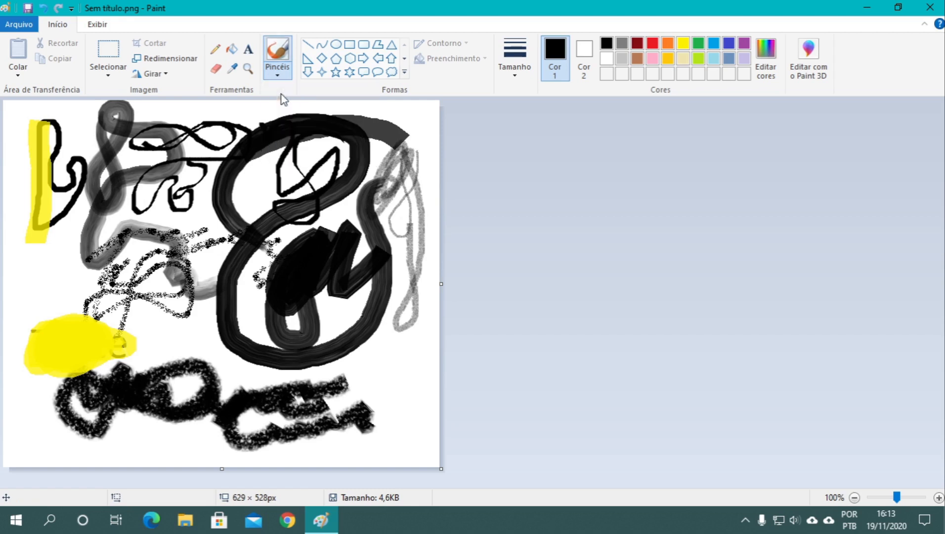
mouse_move(303, 103)
mouse_down()
mouse_move(202, 108)
mouse_move(255, 117)
mouse_move(224, 172)
mouse_move(163, 144)
mouse_move(147, 118)
mouse_move(141, 132)
mouse_move(170, 271)
mouse_move(109, 297)
mouse_move(170, 319)
mouse_move(224, 374)
mouse_up()
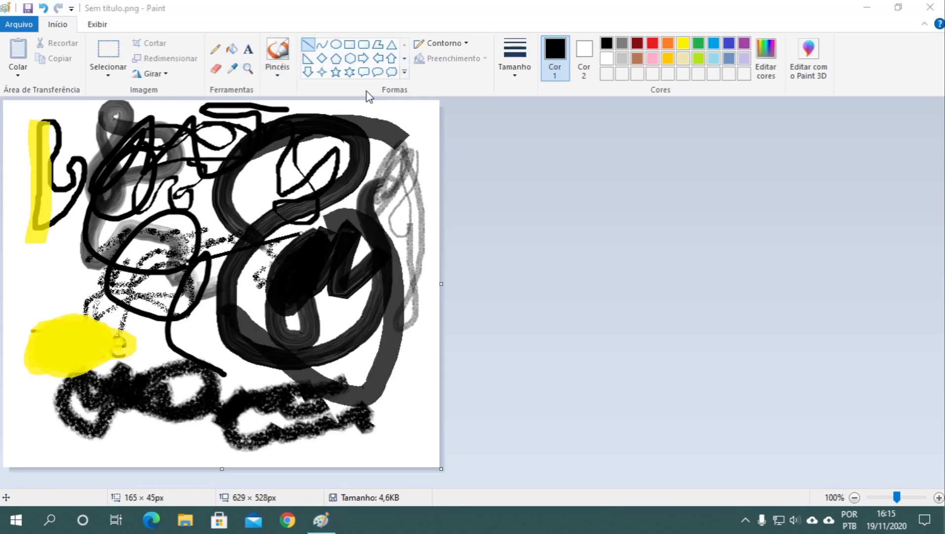
- Select nearly the whole canvas with a rectangular selection and delete all the sample strokes
click(280, 74)
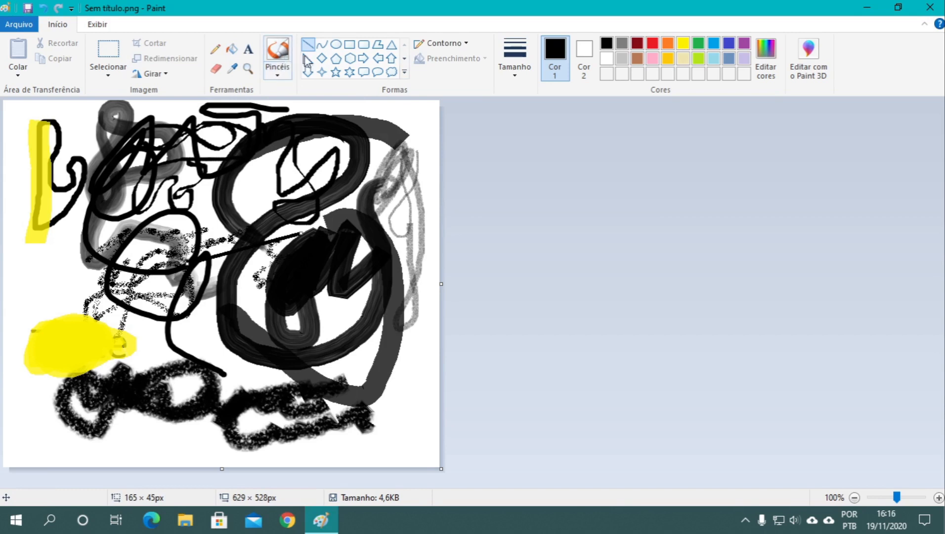
click(107, 57)
drag(19, 103, 542, 523)
key(Delete)
- Draw a nearly horizontal black straight line about 317 px long across the upper canvas with the Line shape
click(277, 72)
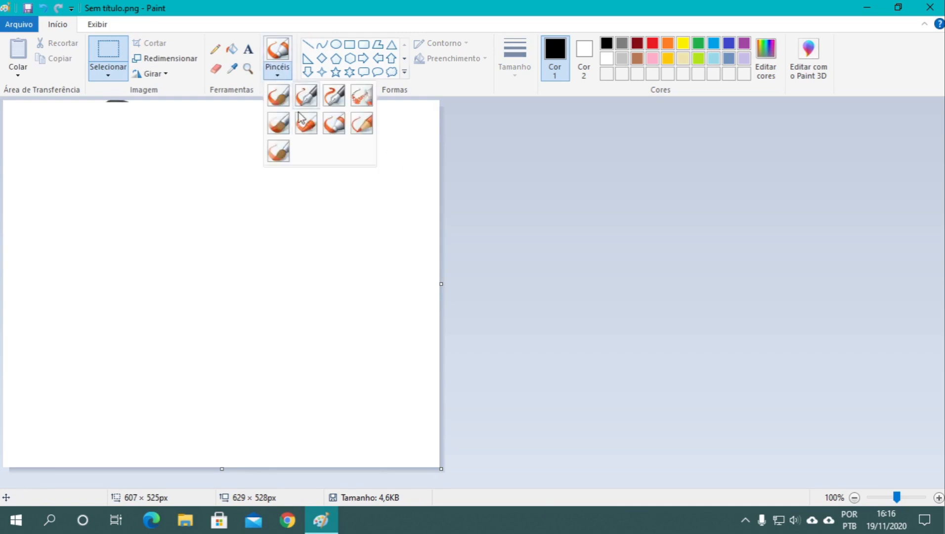
click(335, 129)
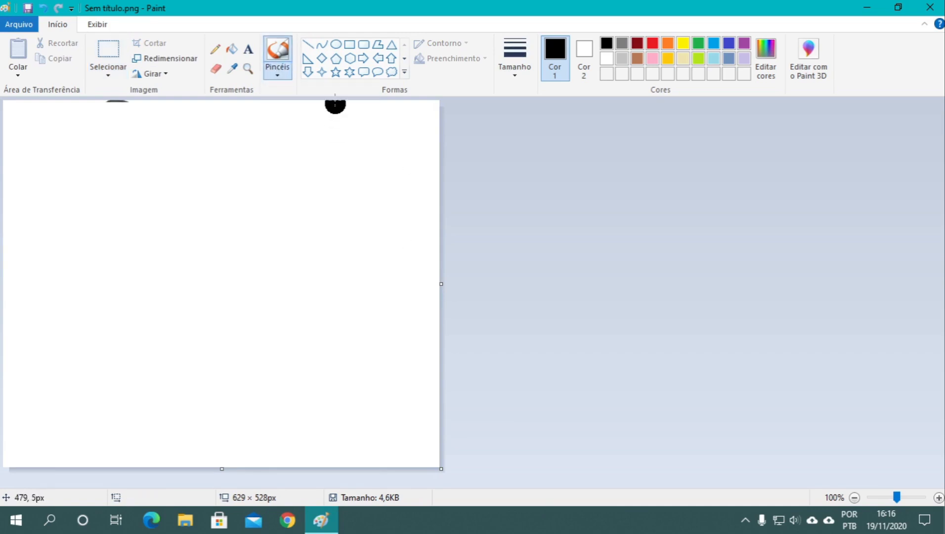
click(308, 45)
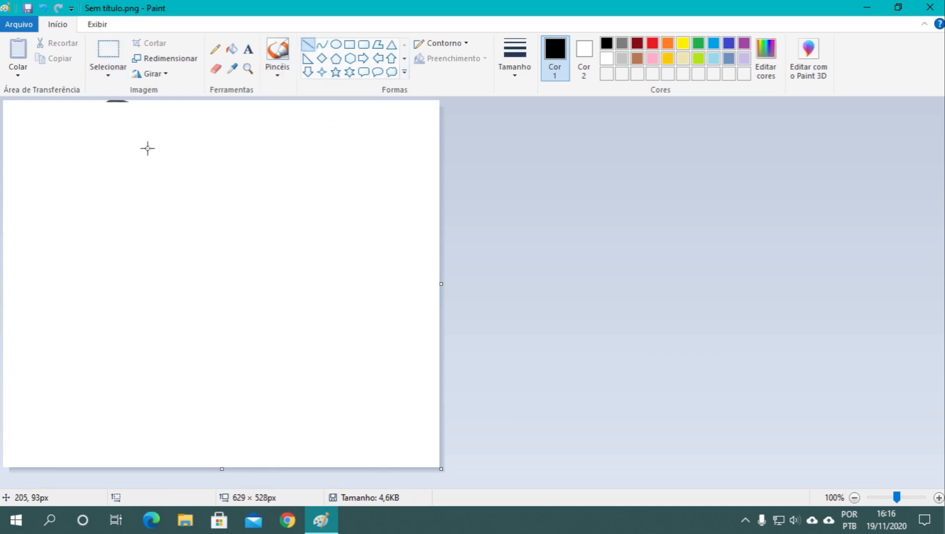
drag(112, 203, 331, 197)
- Draw a freehand vertical brush stroke through the horizontal line and a straight diagonal line of about 256 × 172 px across both
click(277, 73)
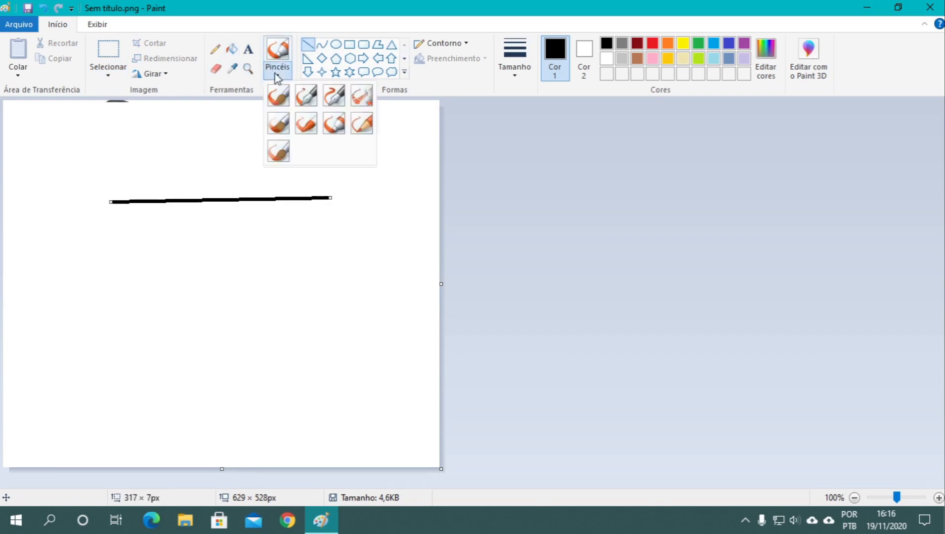
click(284, 97)
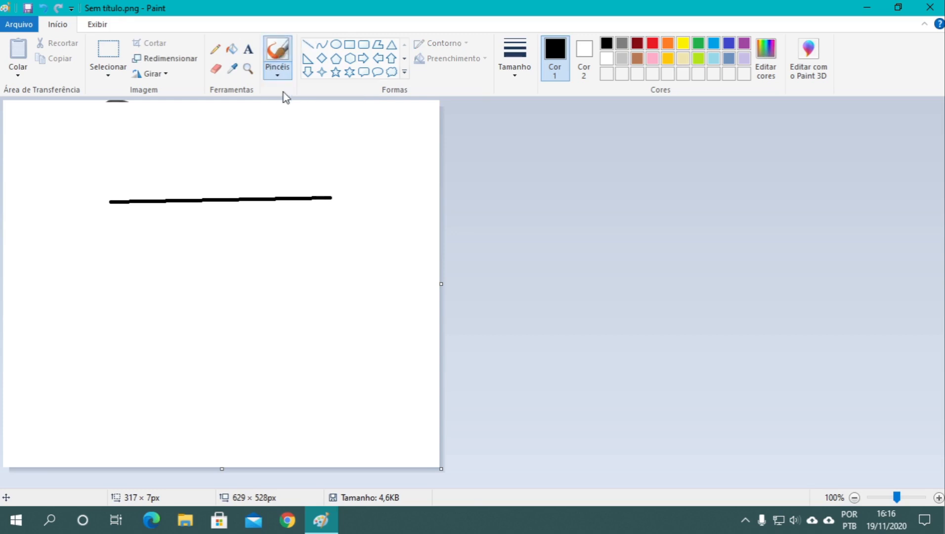
drag(222, 138, 246, 322)
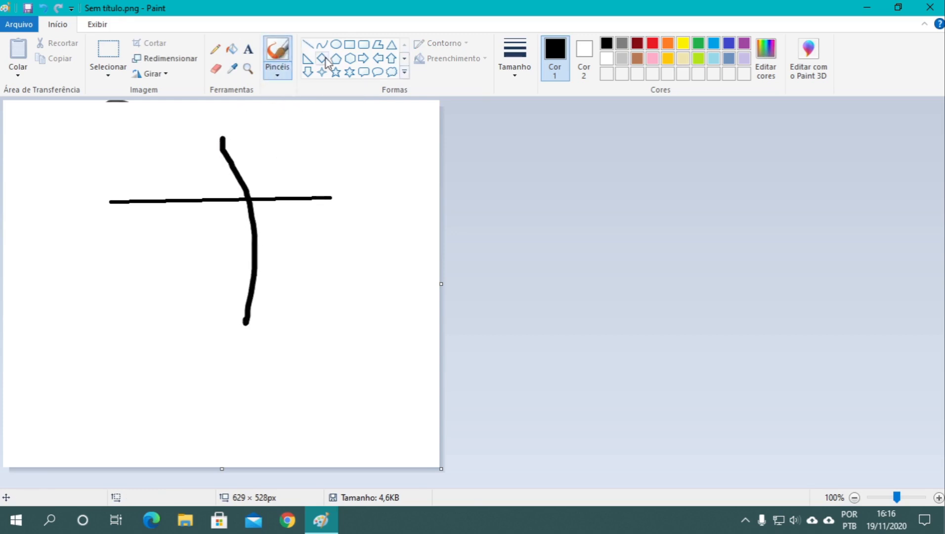
click(307, 45)
drag(366, 130, 189, 248)
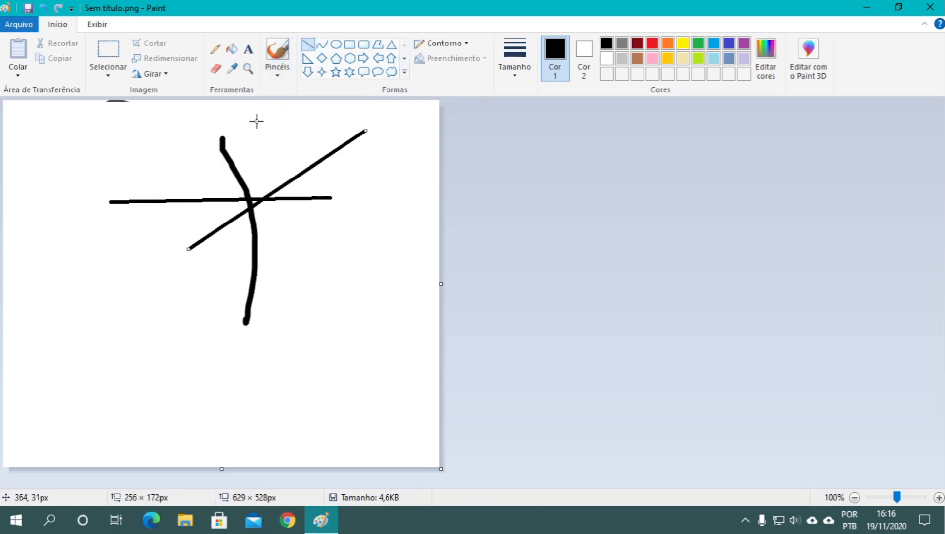
- Draw a six-pointed star of about 314 × 289 px over the lines in the middle of the canvas
click(277, 74)
click(312, 134)
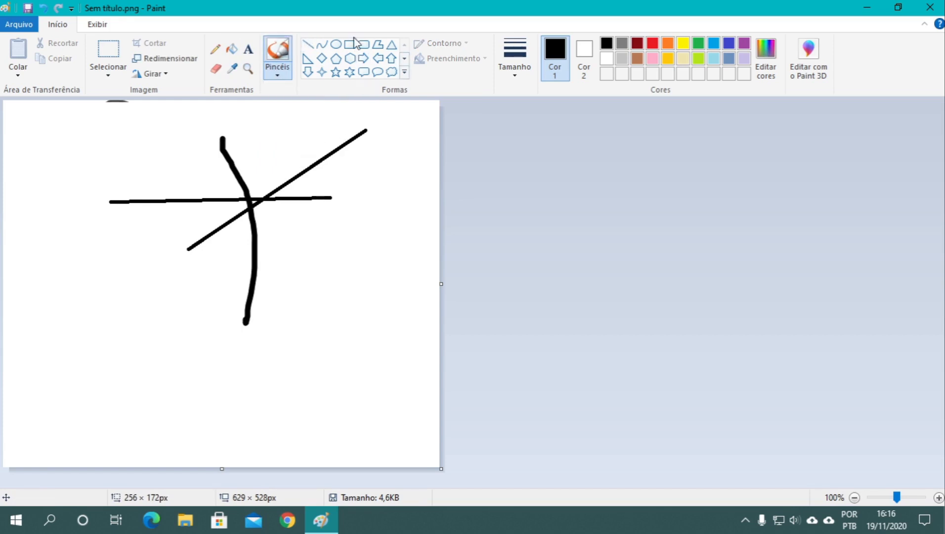
click(350, 72)
drag(111, 166, 329, 366)
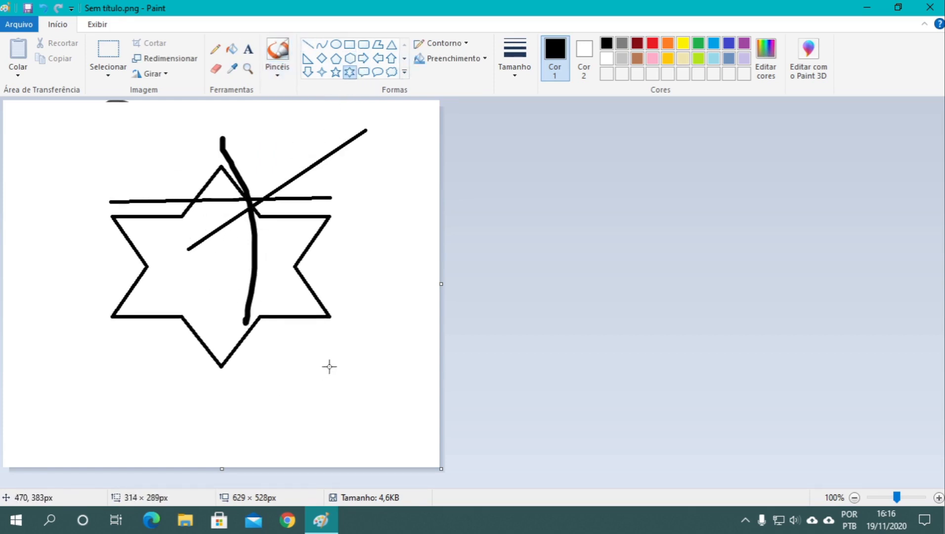
- Draw a freehand black ring around the six-pointed star with the marker brush
click(278, 67)
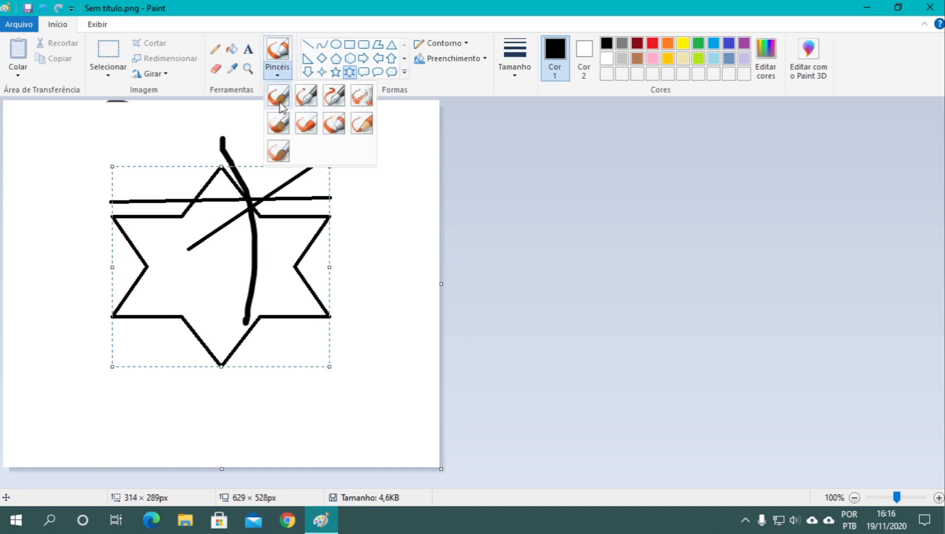
click(279, 97)
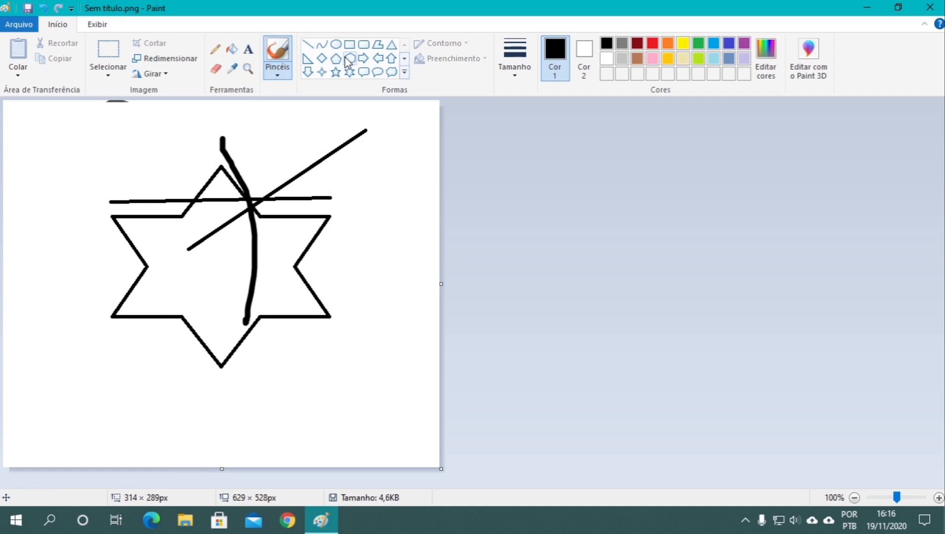
click(215, 49)
click(277, 69)
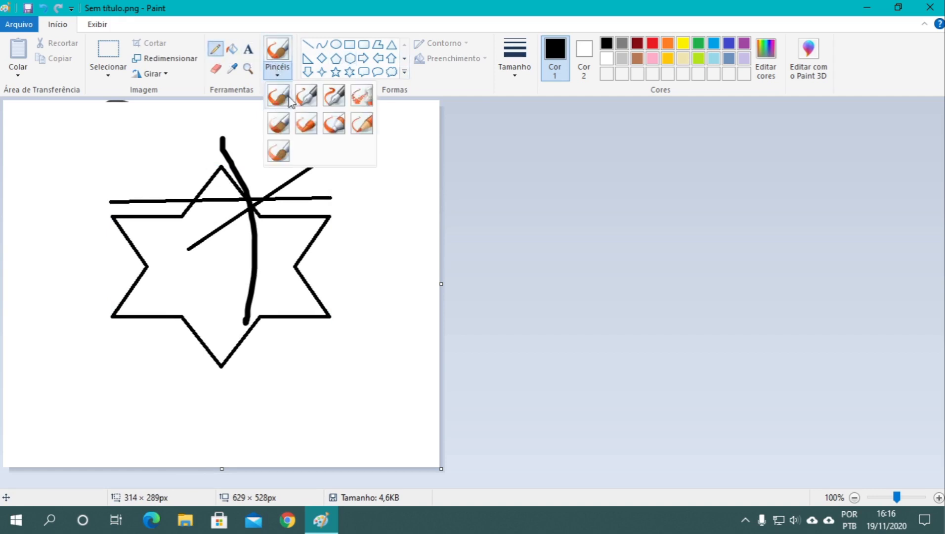
click(333, 123)
mouse_move(254, 187)
mouse_down()
mouse_move(171, 181)
mouse_move(121, 257)
mouse_move(181, 370)
mouse_move(315, 330)
mouse_move(306, 196)
mouse_move(274, 181)
mouse_up()
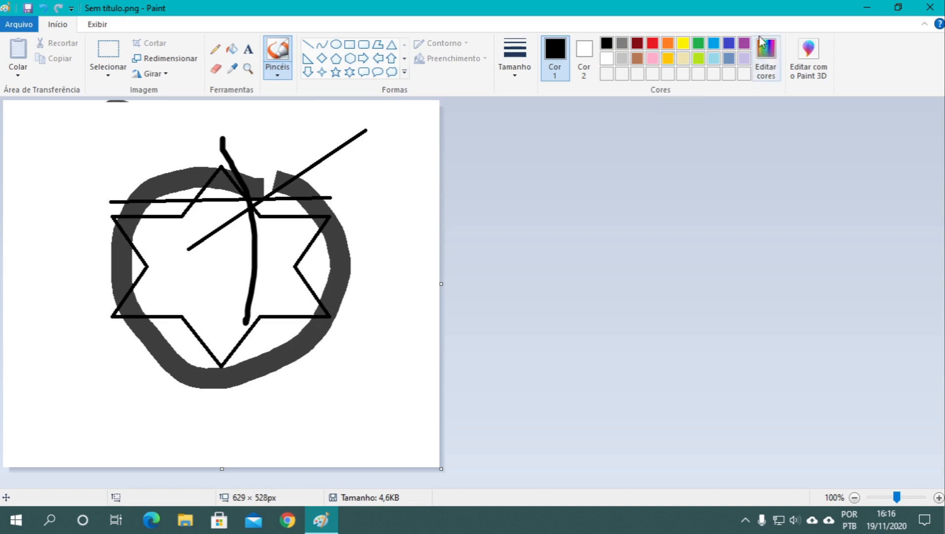
- Define a custom green with red 55, green 142 and blue 40 as colour 1
click(771, 56)
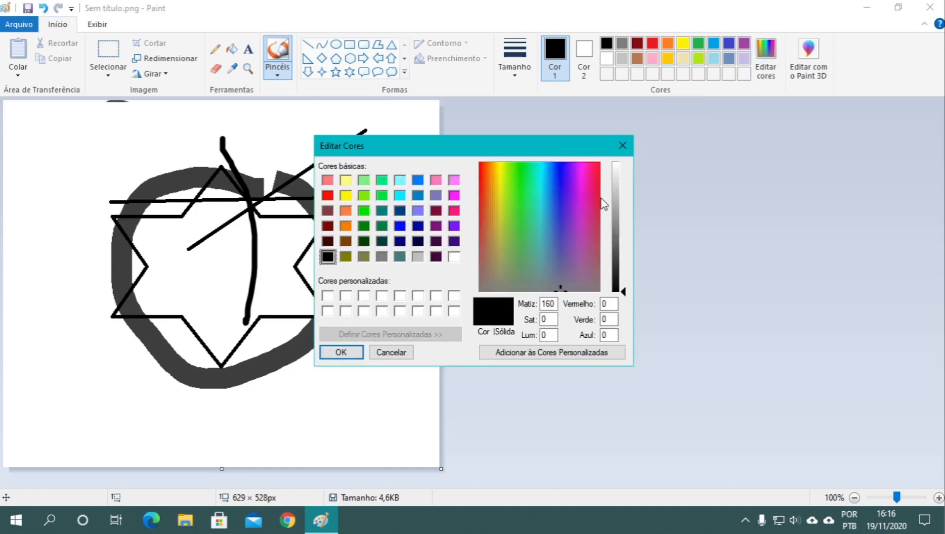
drag(542, 269, 618, 263)
click(534, 254)
drag(544, 254, 517, 219)
drag(622, 259, 623, 249)
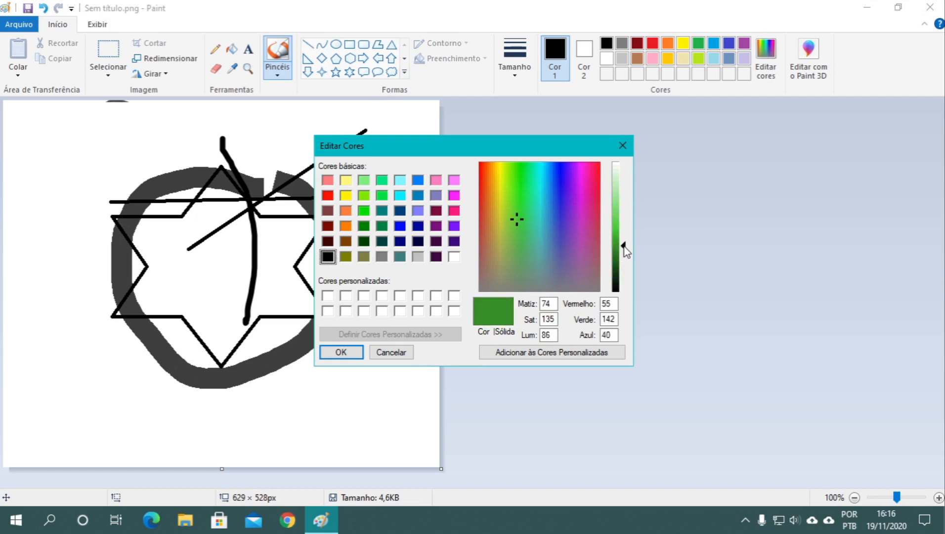
click(340, 351)
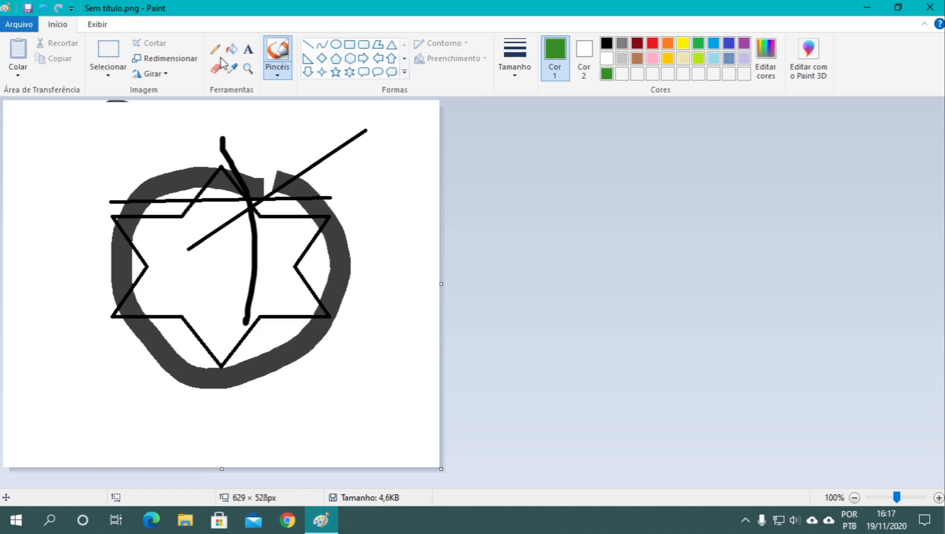
- Select and delete the star drawing and the leftover mark at the canvas's upper edge
click(108, 50)
drag(55, 127, 213, 216)
drag(275, 255, 430, 423)
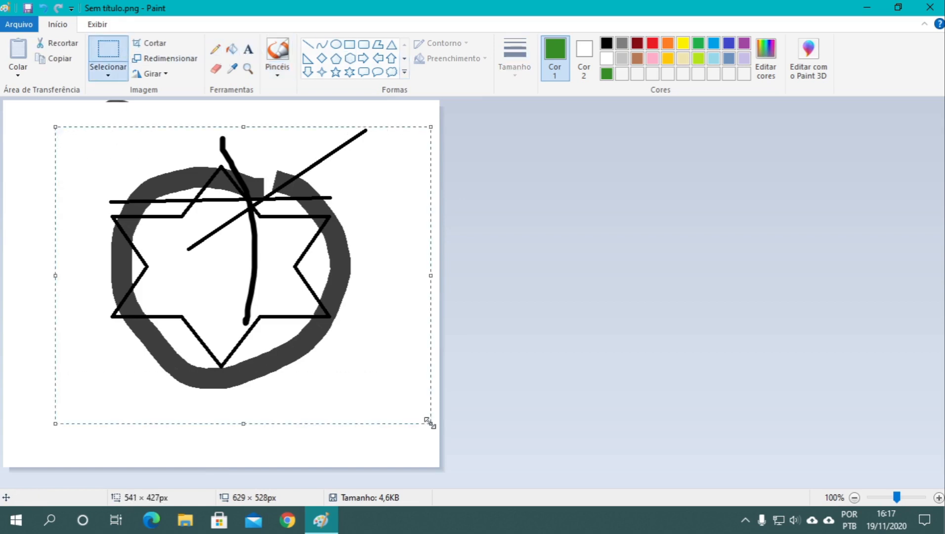
key(Delete)
mouse_move(301, 310)
mouse_down()
mouse_move(32, 101)
mouse_move(4, 101)
mouse_up()
key(Delete)
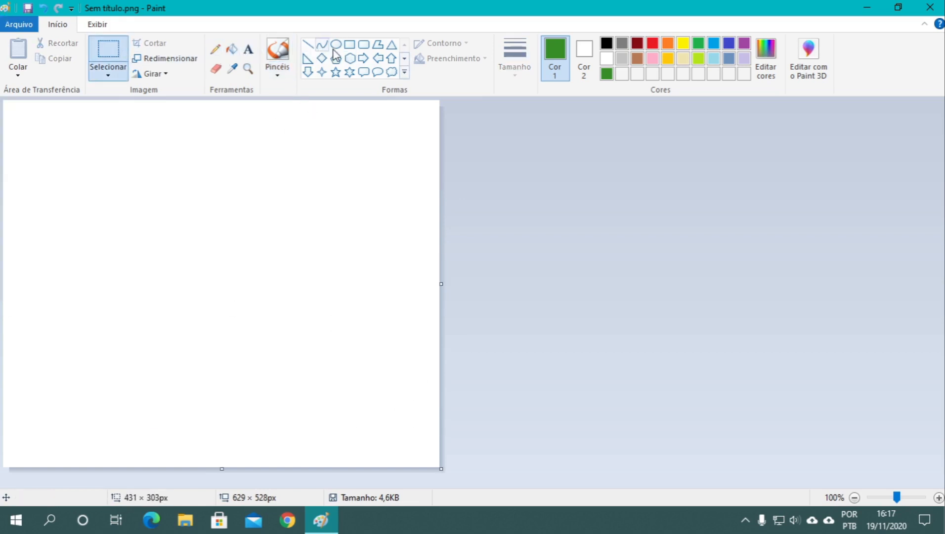
- Draw a black square outline of about 102 × 102 px near the canvas's upper-left corner
click(606, 44)
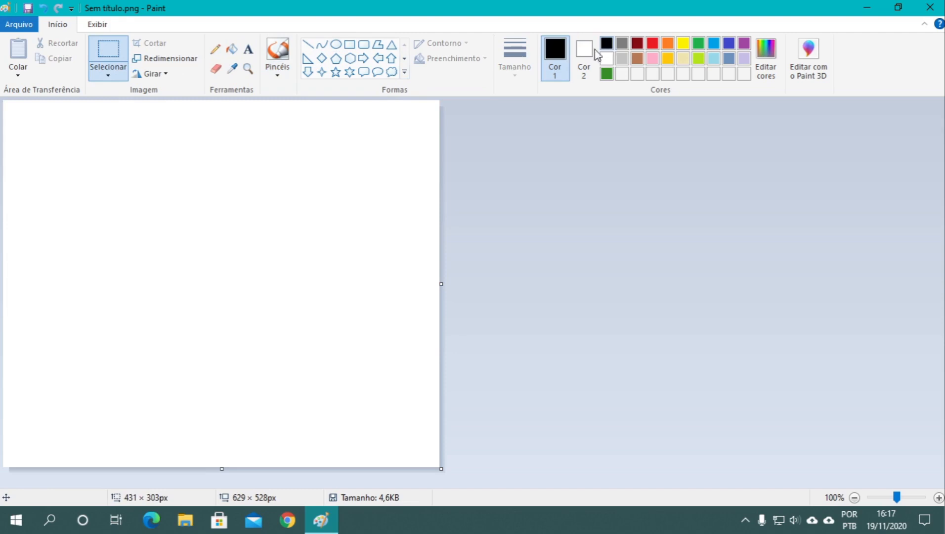
click(349, 44)
drag(46, 140, 118, 211)
- Select and copy the square, and place a pasted duplicate just to its right, aligned with it
click(110, 59)
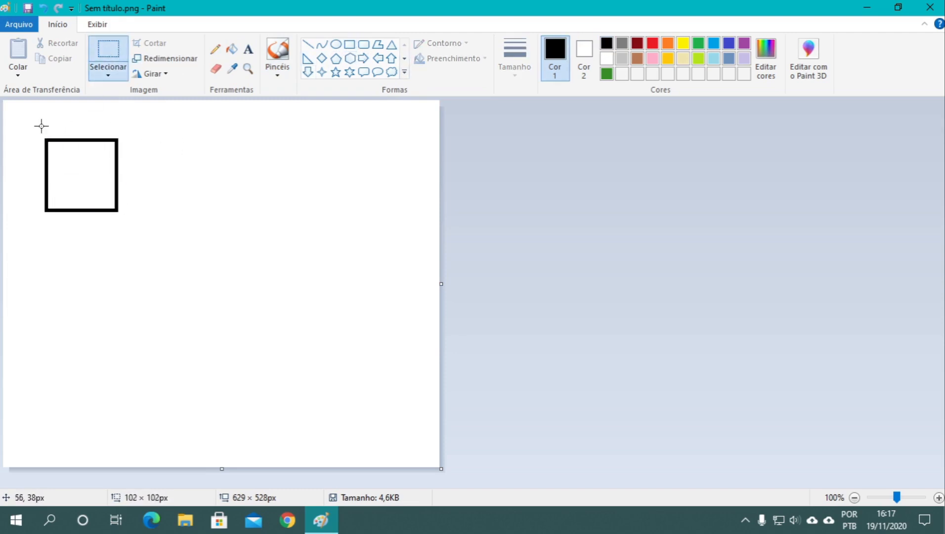
drag(38, 132, 124, 226)
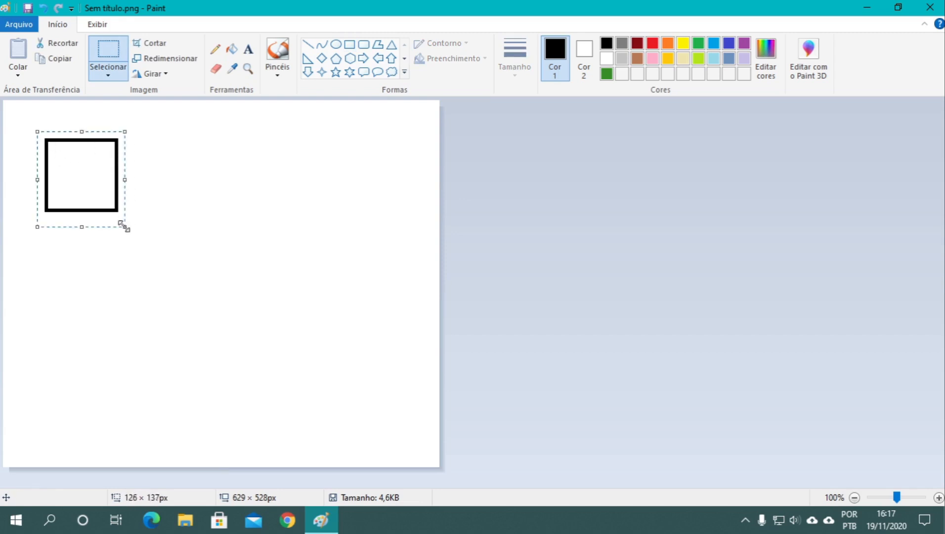
key(ctrl+c)
key(ctrl+v)
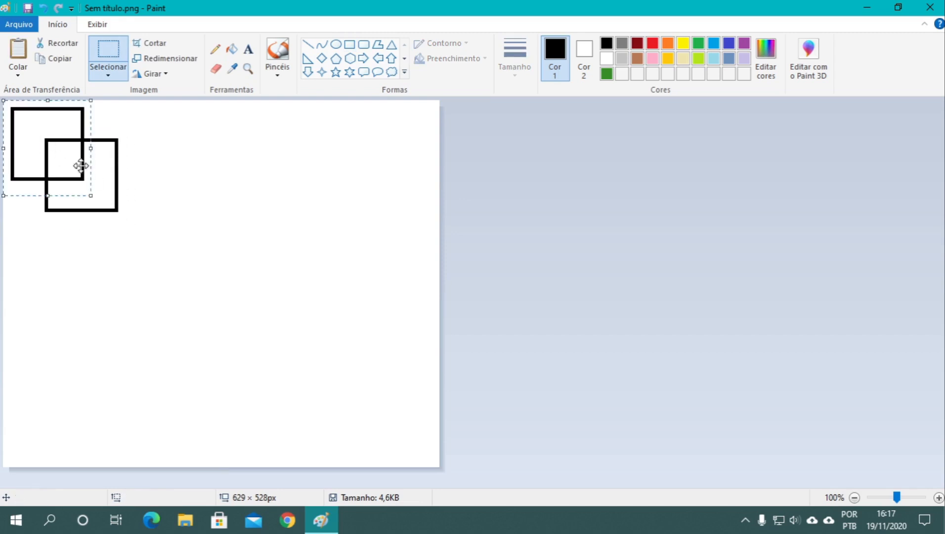
drag(61, 138, 187, 167)
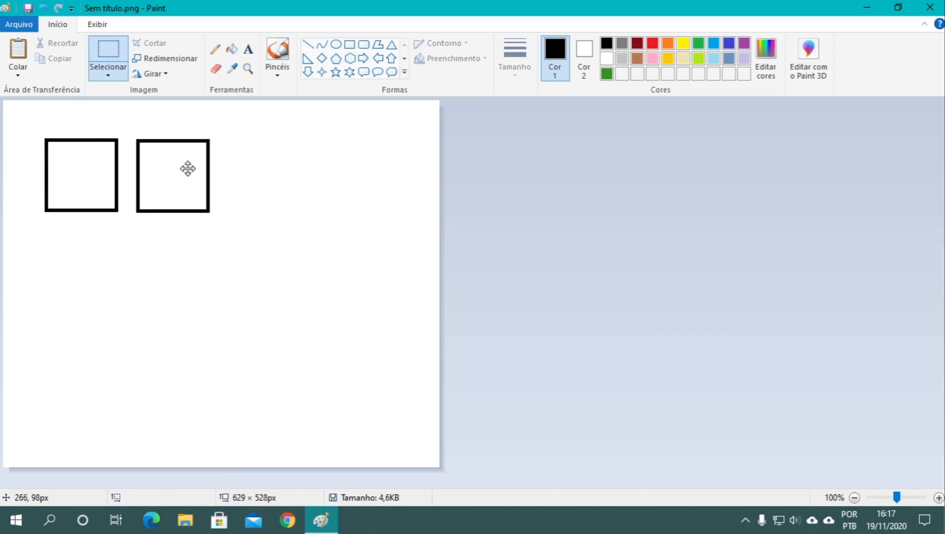
- Paste two more copies of the square and align them to the right to make a row of four
key(ctrl+v)
drag(65, 128, 277, 159)
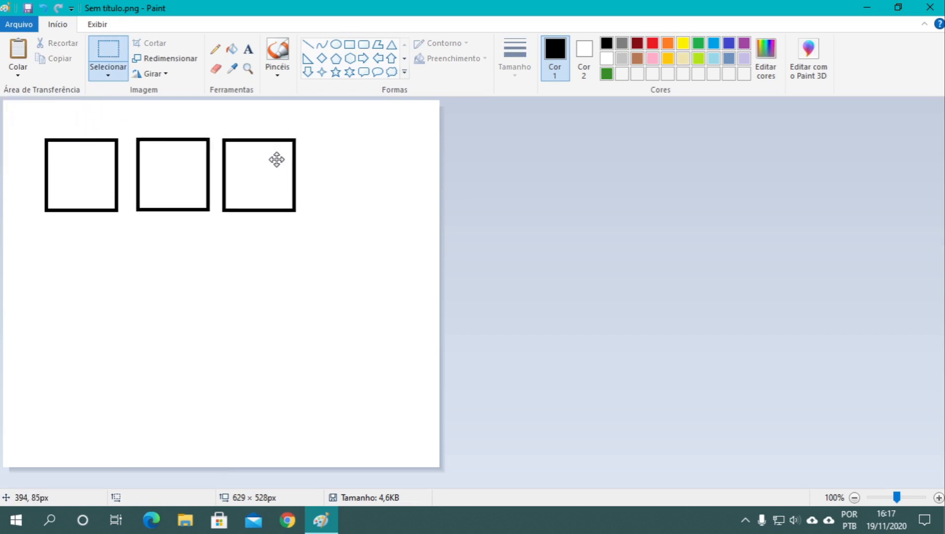
key(ctrl+v)
drag(66, 149, 356, 180)
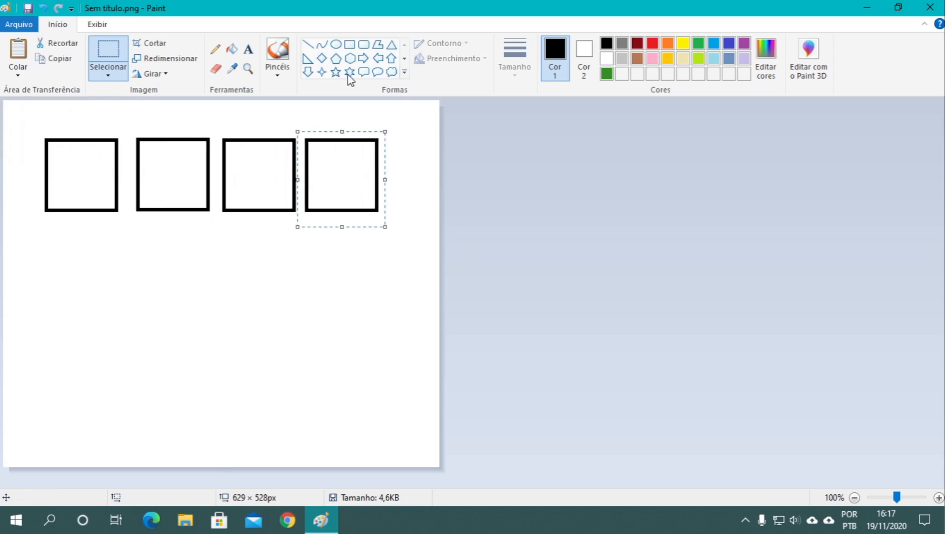
- Fill the four squares from left to right with green, lime, light blue and the custom dark green
click(236, 52)
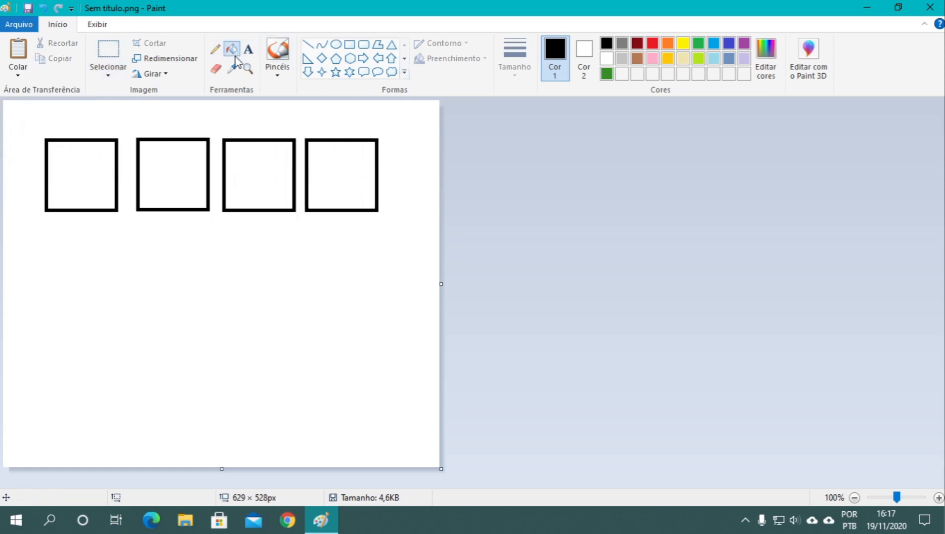
click(697, 43)
click(69, 164)
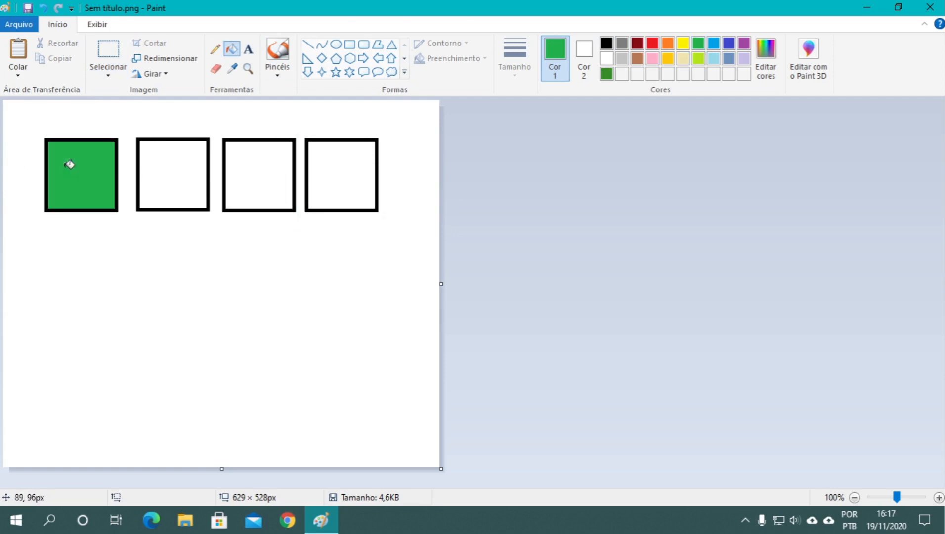
click(699, 60)
click(182, 168)
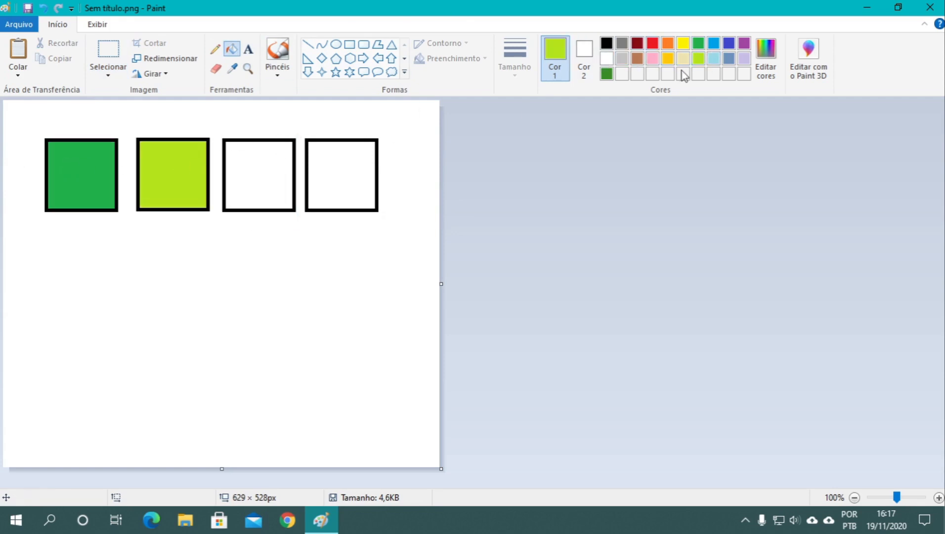
click(714, 59)
click(289, 175)
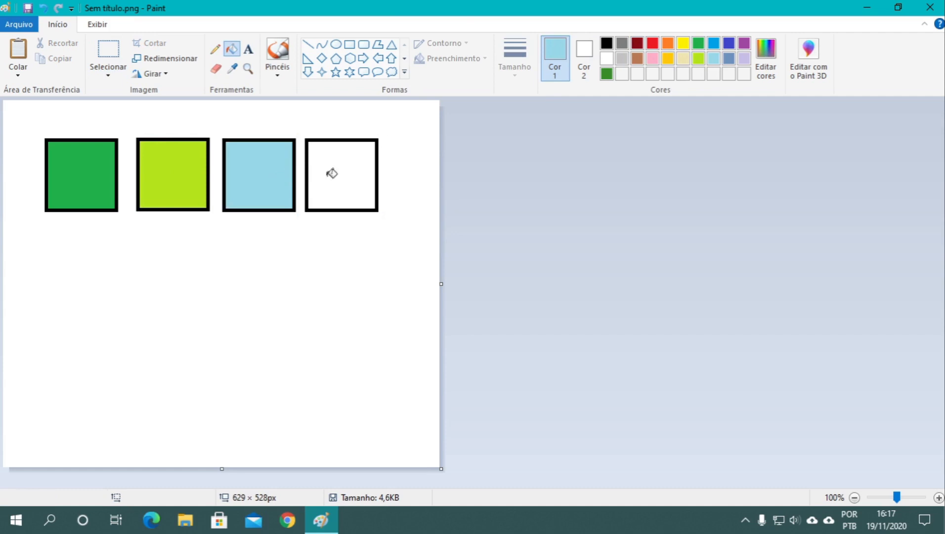
click(606, 74)
click(354, 170)
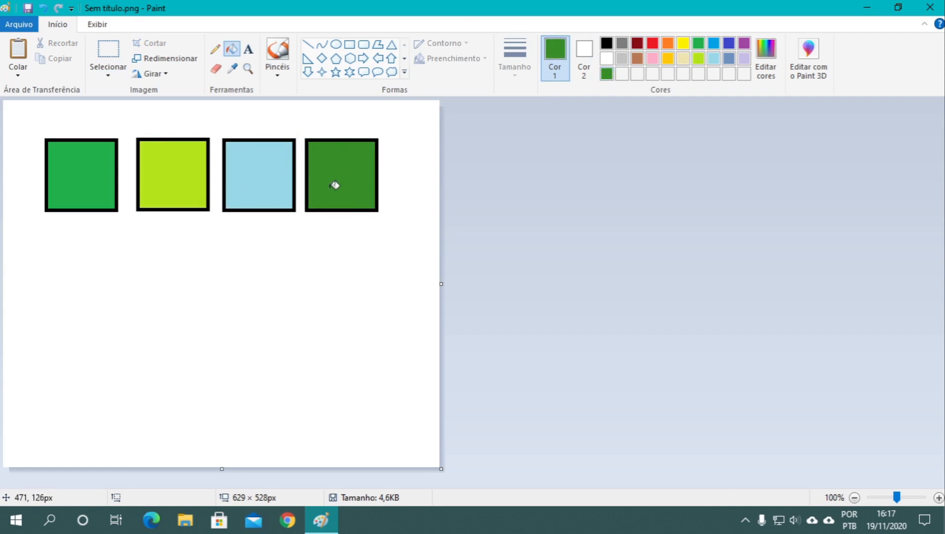
- Set Color 2 to the custom dark green and run the eraser in a looping stroke across the squares
click(585, 53)
click(607, 74)
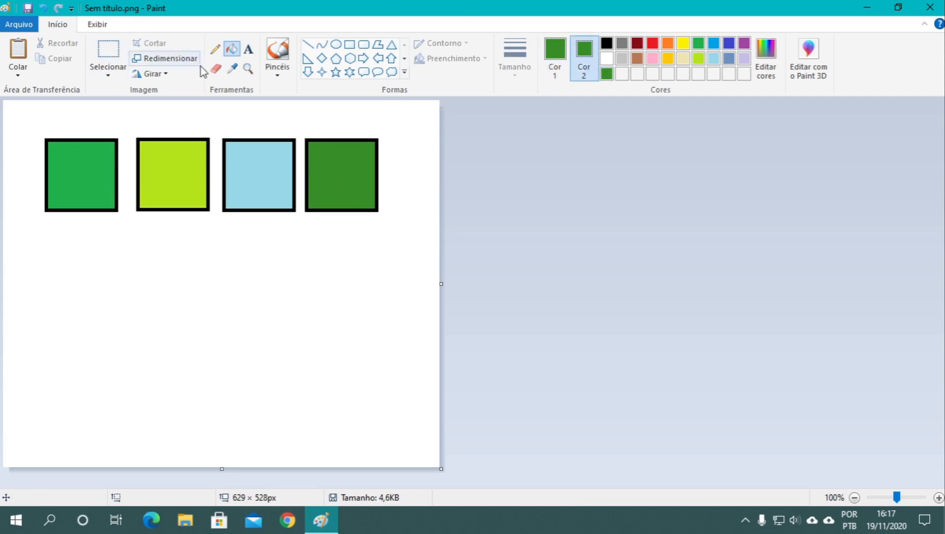
click(215, 69)
mouse_move(121, 122)
mouse_down()
mouse_move(198, 253)
mouse_move(194, 342)
mouse_move(103, 301)
mouse_move(188, 205)
mouse_move(216, 114)
mouse_move(153, 140)
mouse_move(239, 214)
mouse_move(284, 326)
mouse_move(249, 348)
mouse_up()
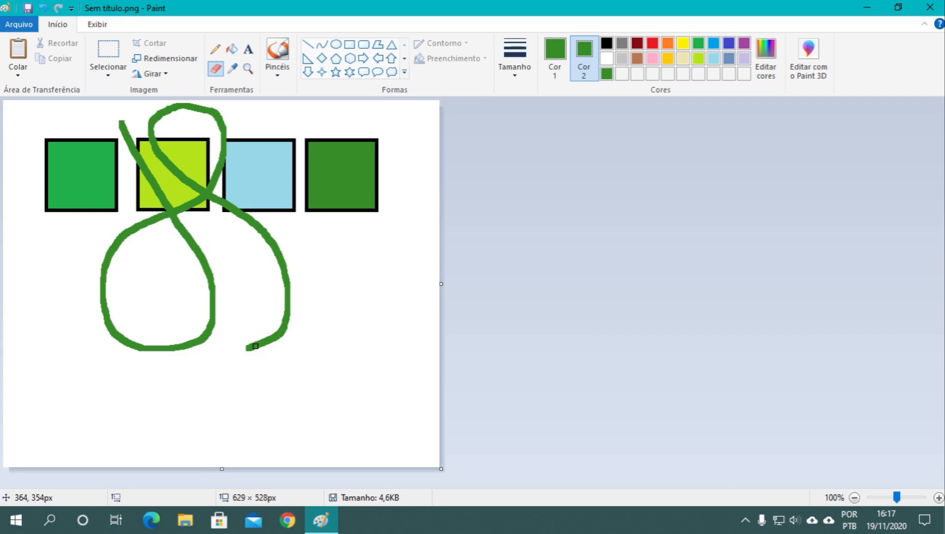
- Select a region of about 585 × 404 px covering all four squares and the looping stroke, and delete it
click(107, 50)
drag(35, 379, 455, 59)
key(Delete)
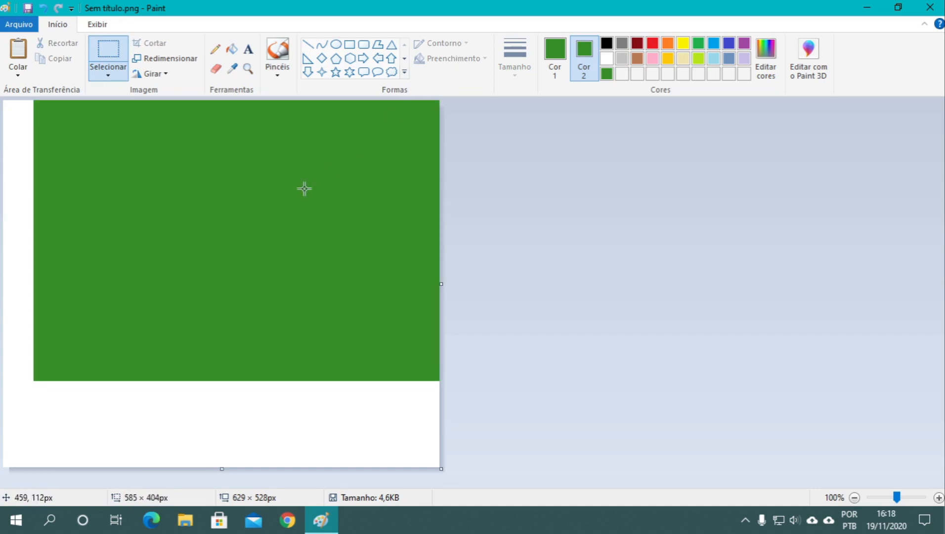
- Set Color 2 back to white, then select and delete about 600 × 486 px of the canvas from its upper-left corner
click(551, 53)
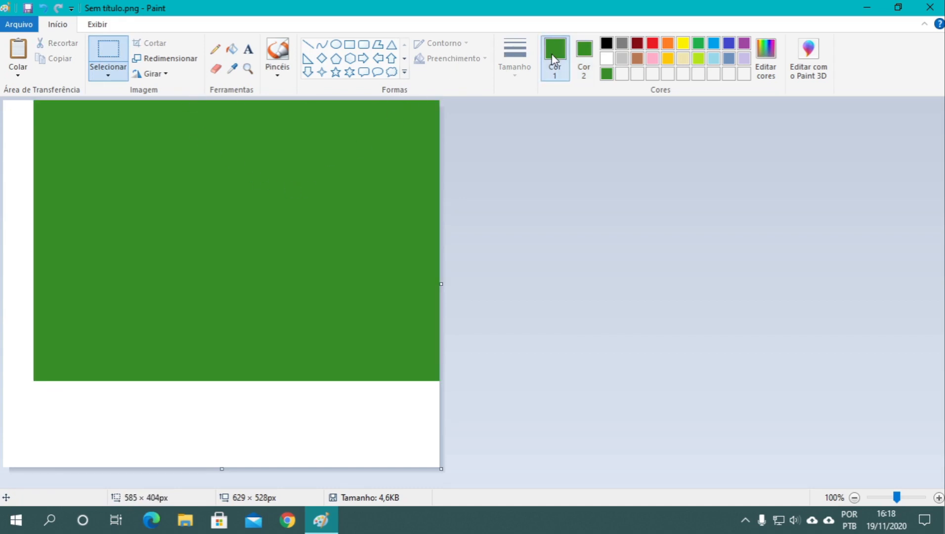
click(584, 50)
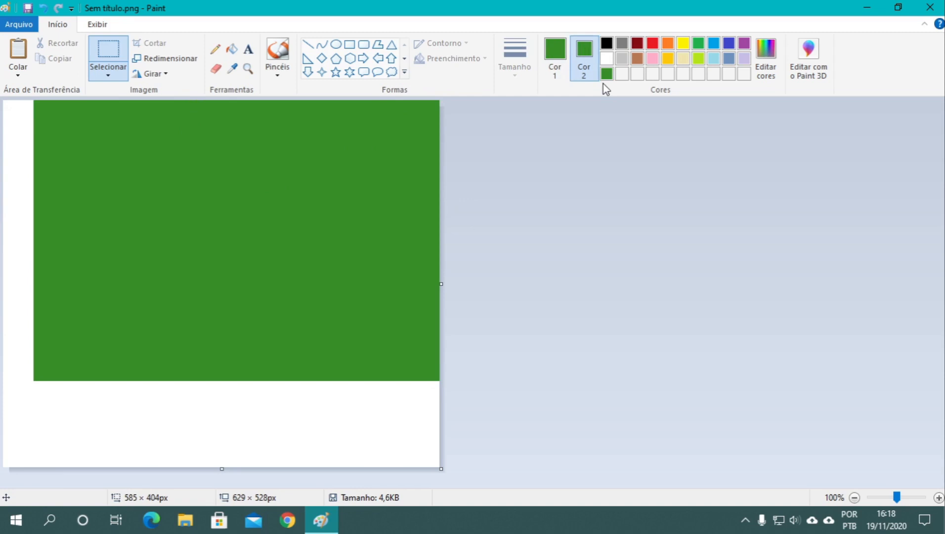
click(607, 59)
drag(419, 437, 2, 21)
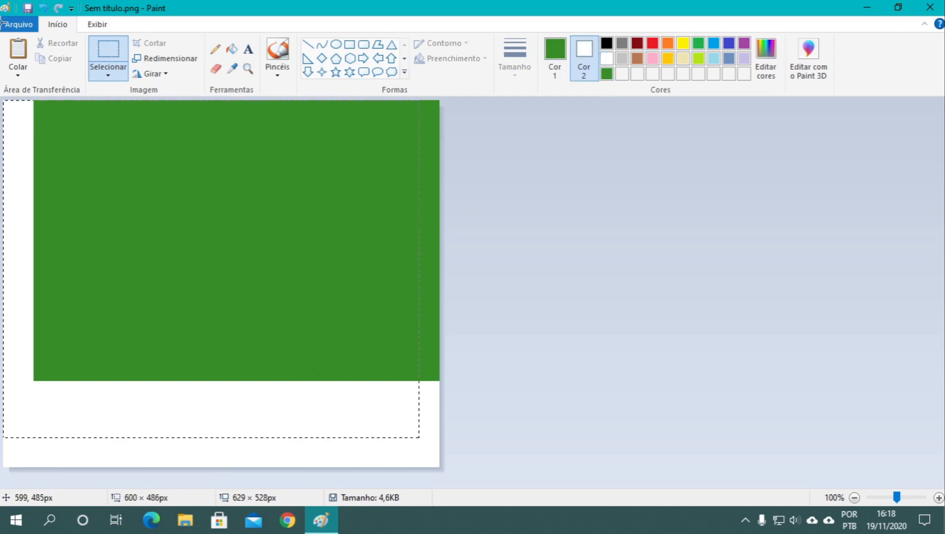
key(Delete)
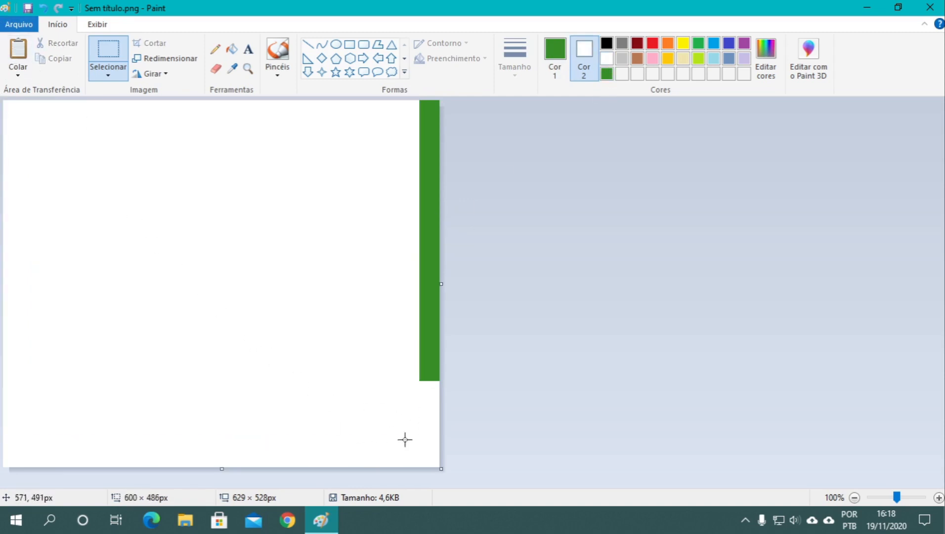
- Close the drawing without saving the changes and relaunch Paint with the Run command mspaint
click(929, 7)
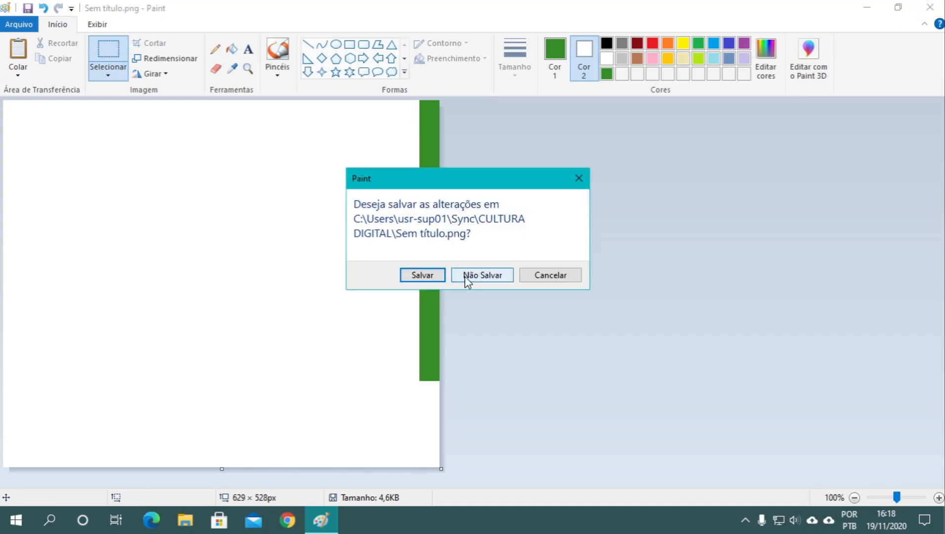
click(467, 275)
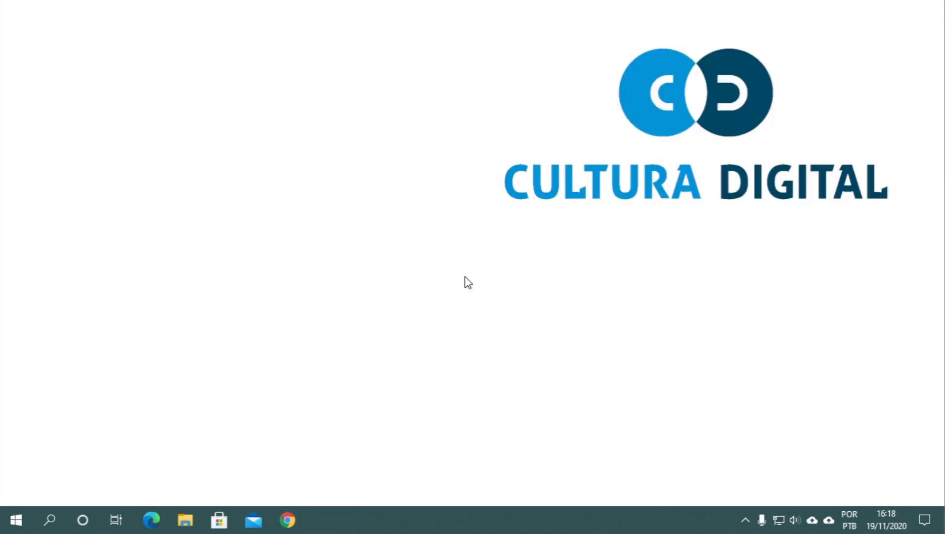
key(super+r)
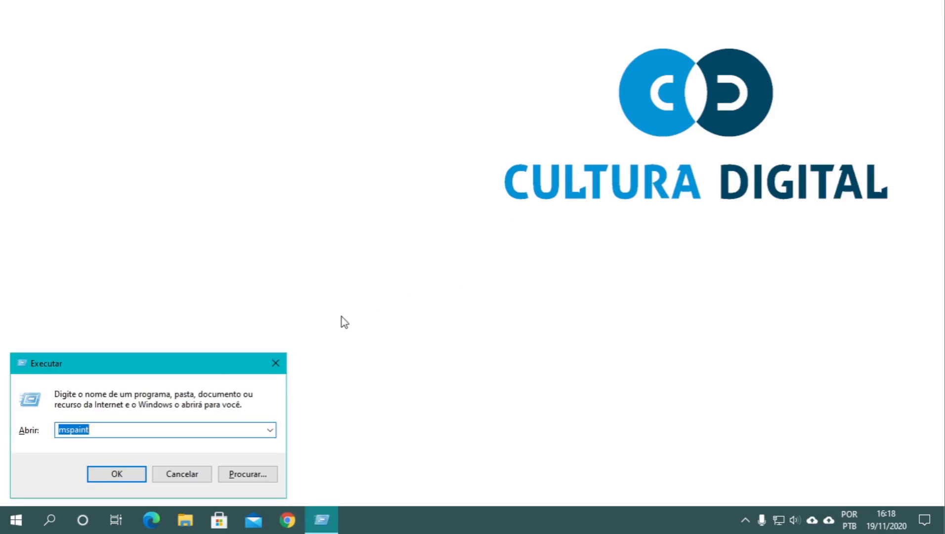
click(119, 472)
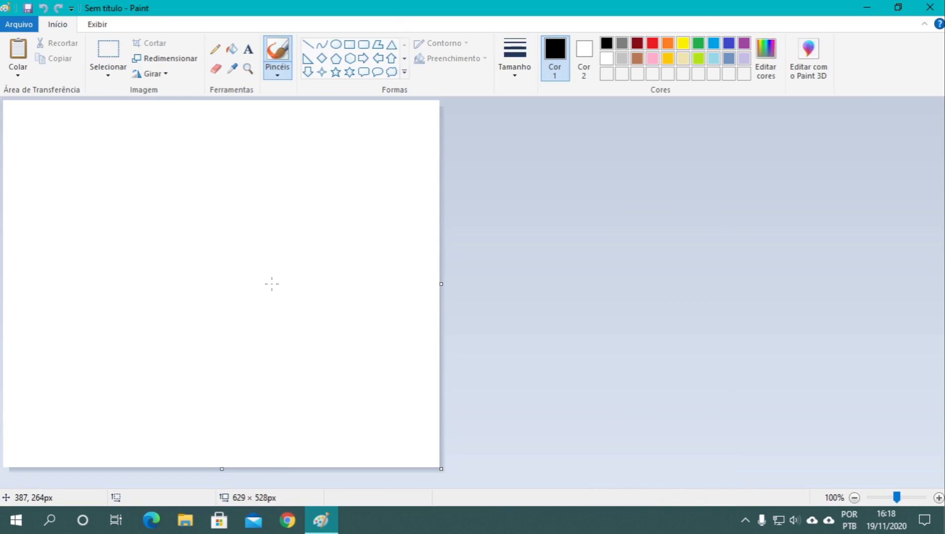
- Resize the blank canvas freehand by its corner and edge handles to about 575 × 311 px
click(425, 410)
drag(441, 468, 483, 359)
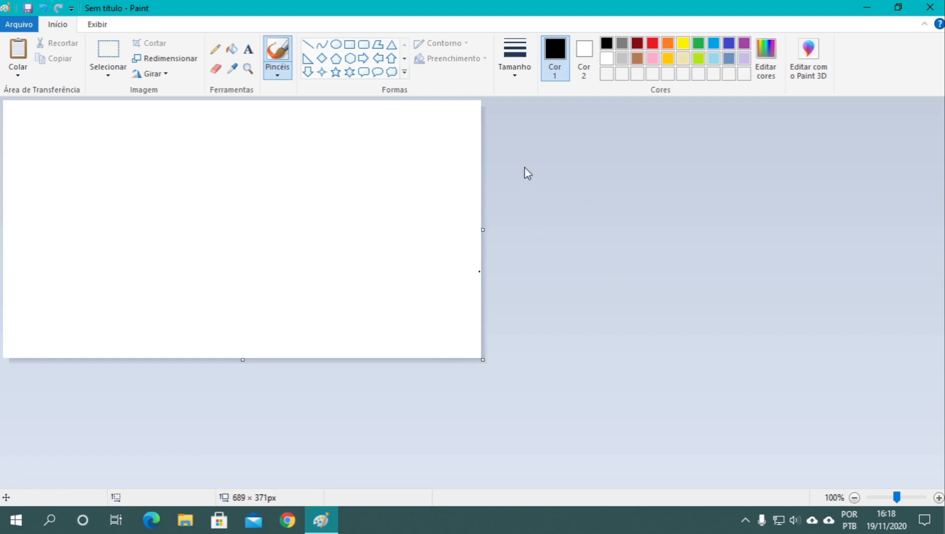
drag(482, 230, 403, 227)
drag(206, 362, 209, 317)
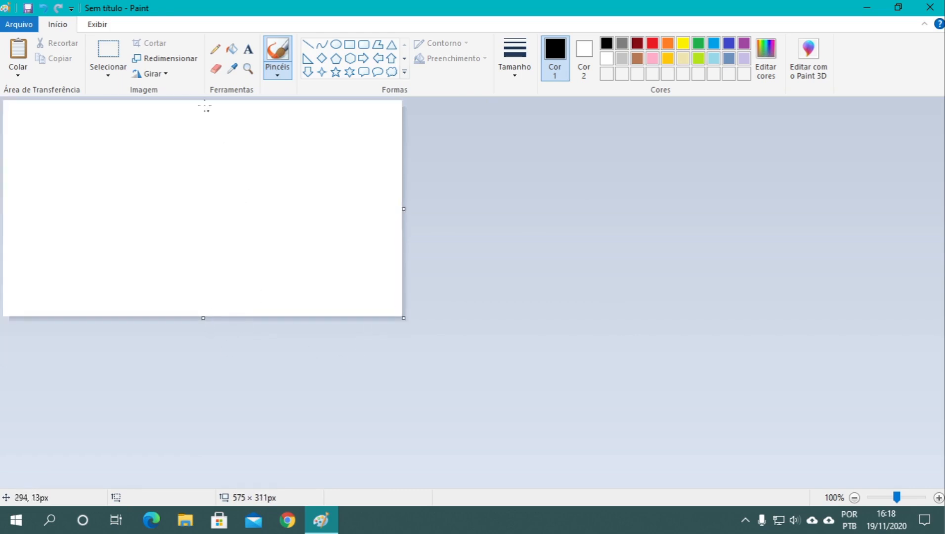
- Resize the canvas in pixels to 1080 horizontal by 1080 vertical, without maintaining the aspect ratio
click(183, 63)
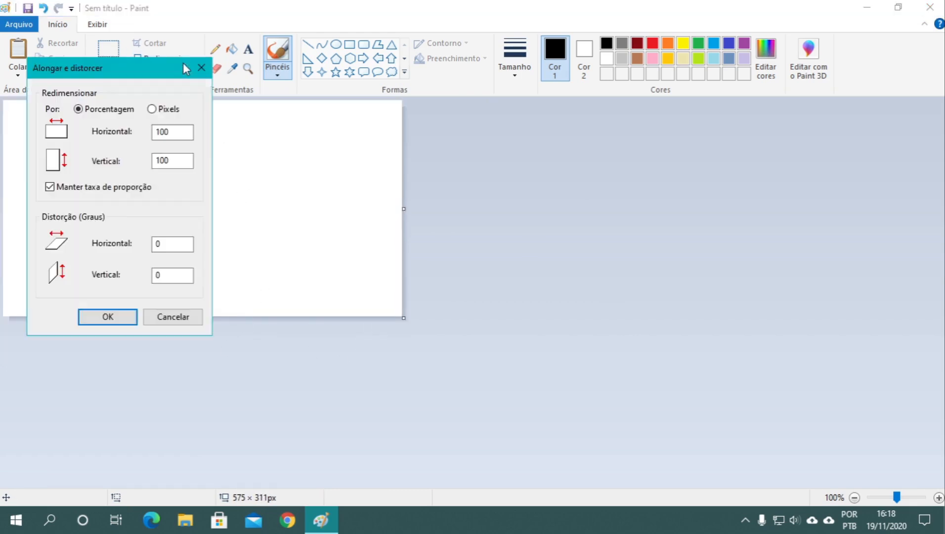
click(147, 189)
double_click(182, 132)
click(177, 111)
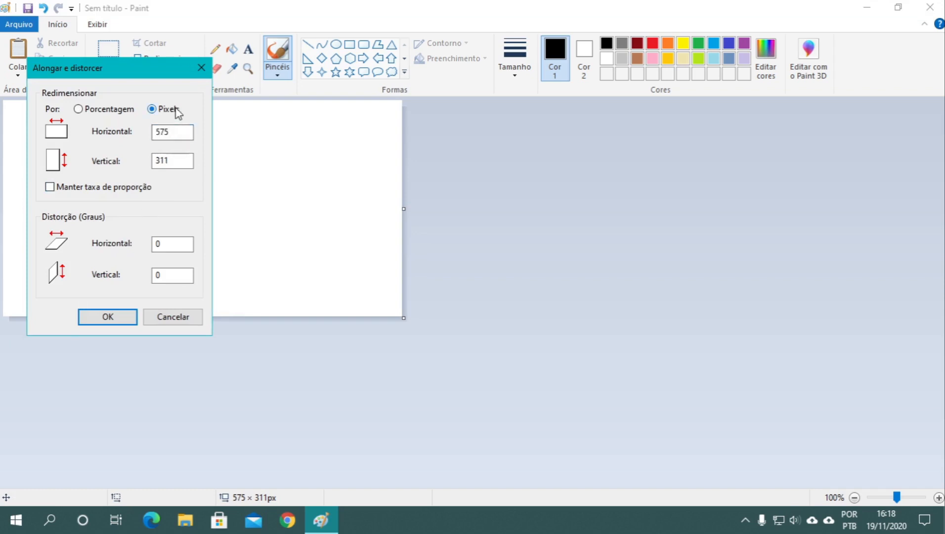
double_click(179, 133)
text(1080)
key(Tab)
text(108)
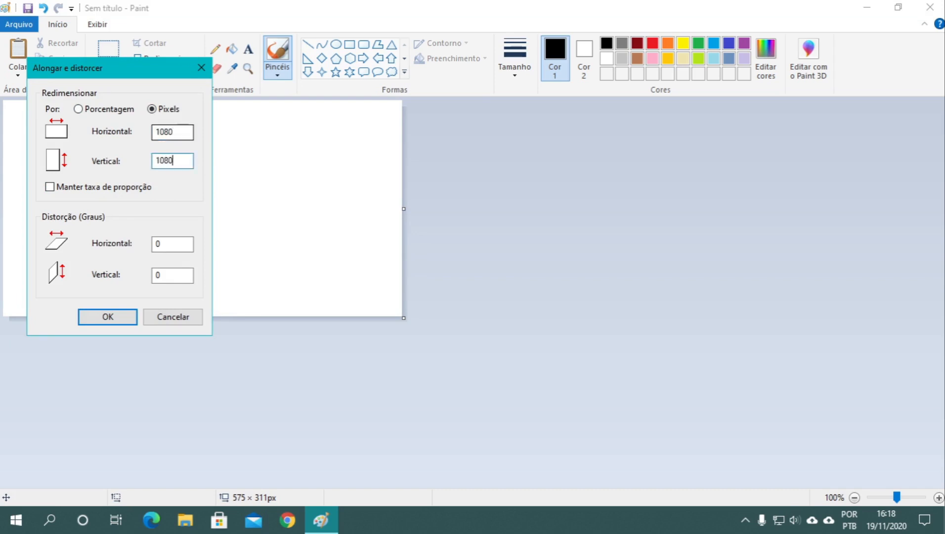
click(122, 316)
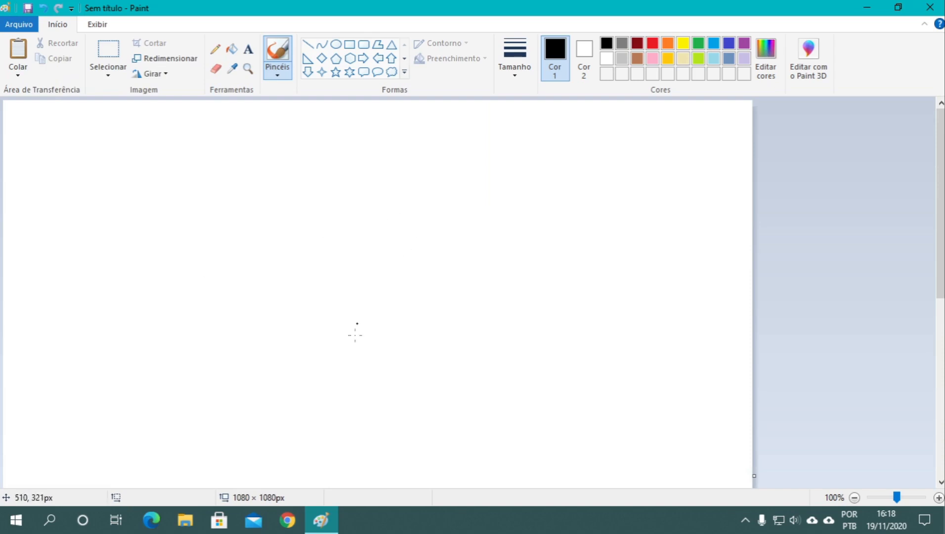
- Draw a green diagonal line from the canvas's upper-right corner to its lower-left corner and fill the area below it with green
ctrl+scroll(431, 176, down, 1)
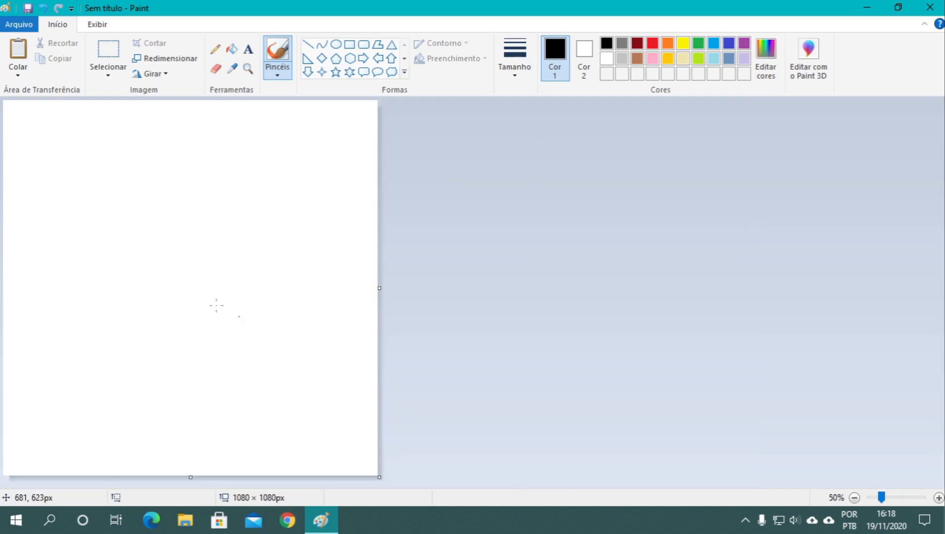
ctrl+scroll(229, 268, down, 1)
ctrl+scroll(148, 253, up, 1)
ctrl+scroll(232, 407, up, 1)
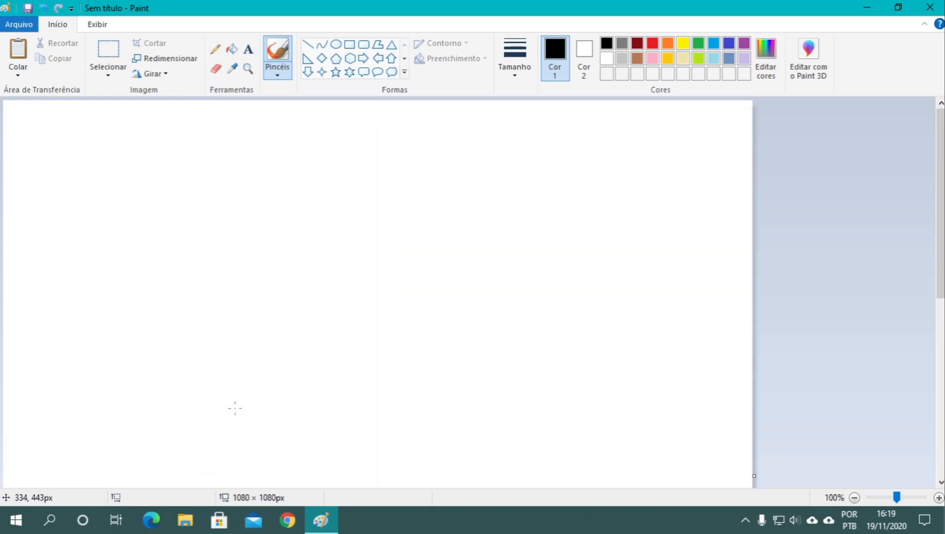
ctrl+scroll(233, 407, down, 1)
ctrl+scroll(235, 409, down, 1)
ctrl+scroll(236, 409, up, 1)
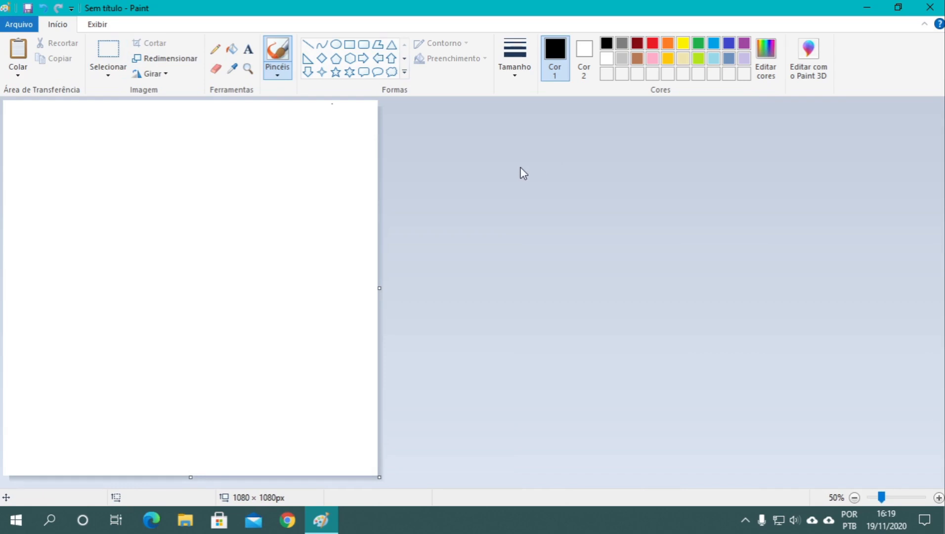
click(307, 44)
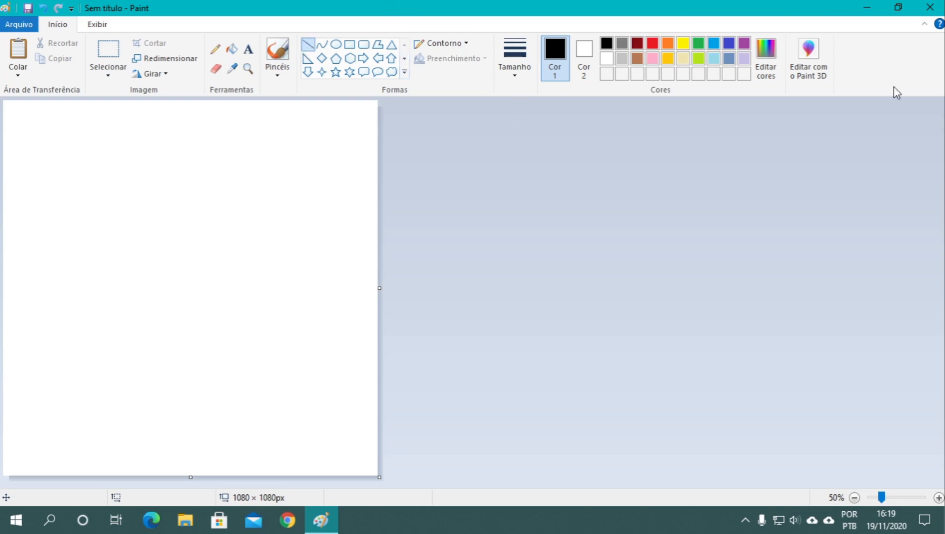
click(698, 44)
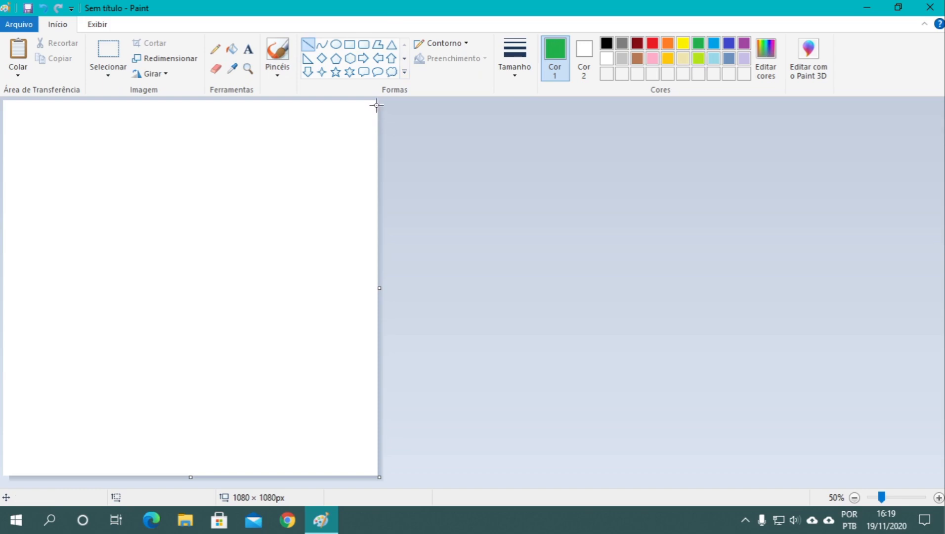
drag(377, 101, 3, 474)
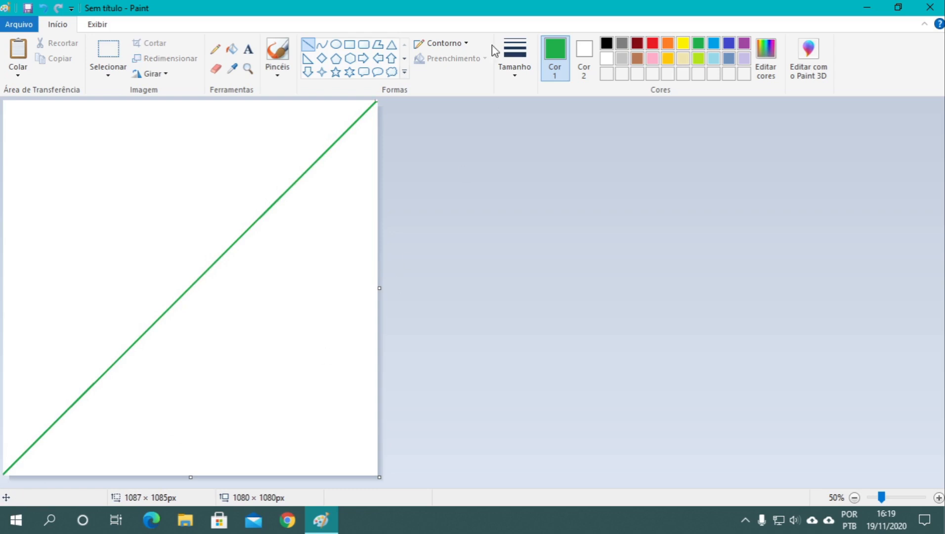
click(231, 48)
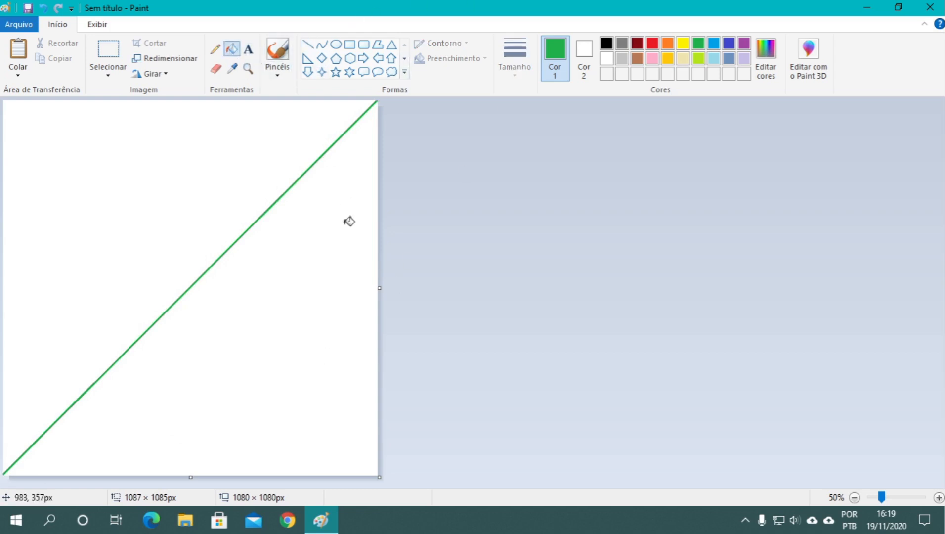
click(346, 224)
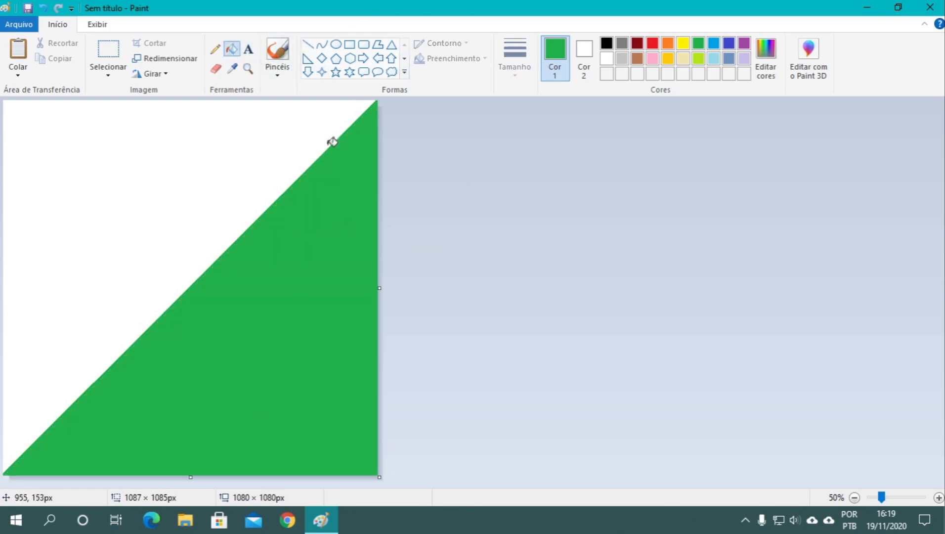
- Add the green text "Este é um post para o" in Calibri 48 near the top of the white area
click(249, 50)
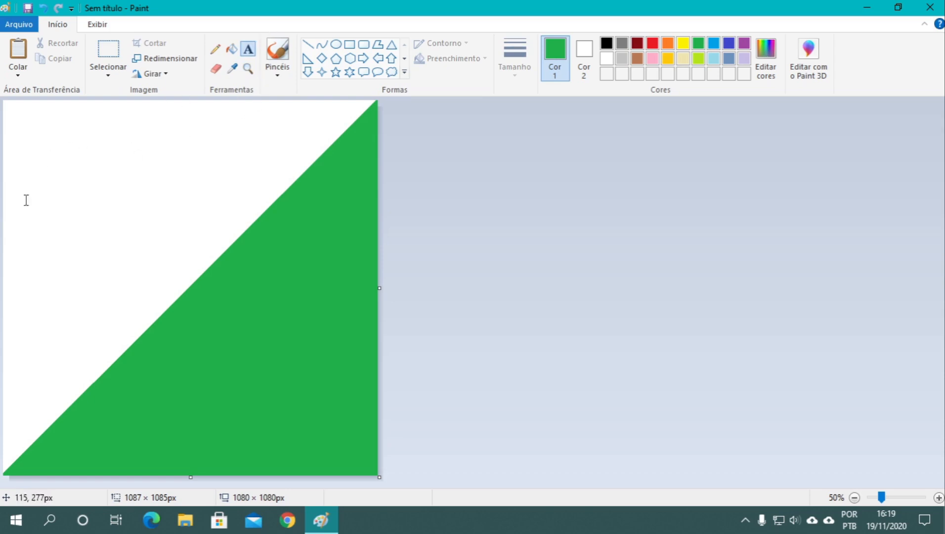
click(27, 110)
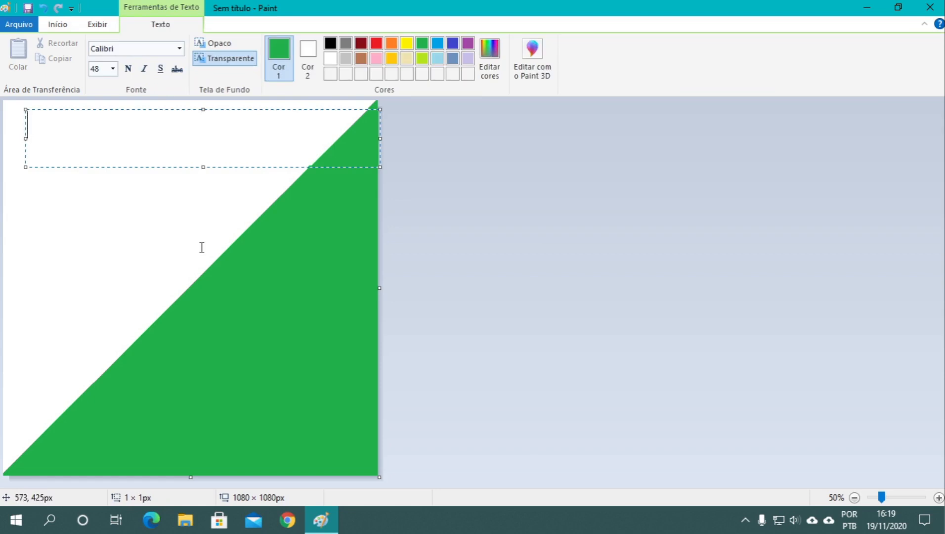
text(Este é )
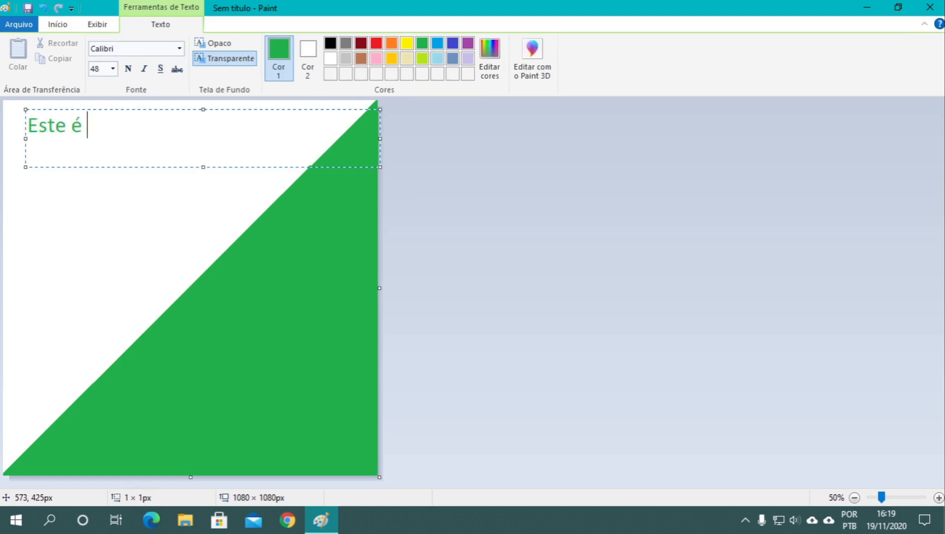
text(um pos)
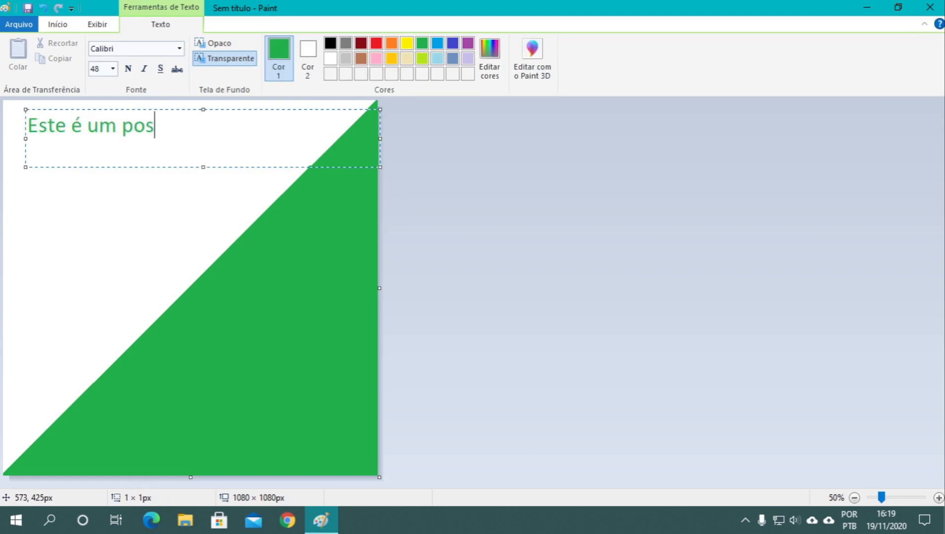
text(t para o)
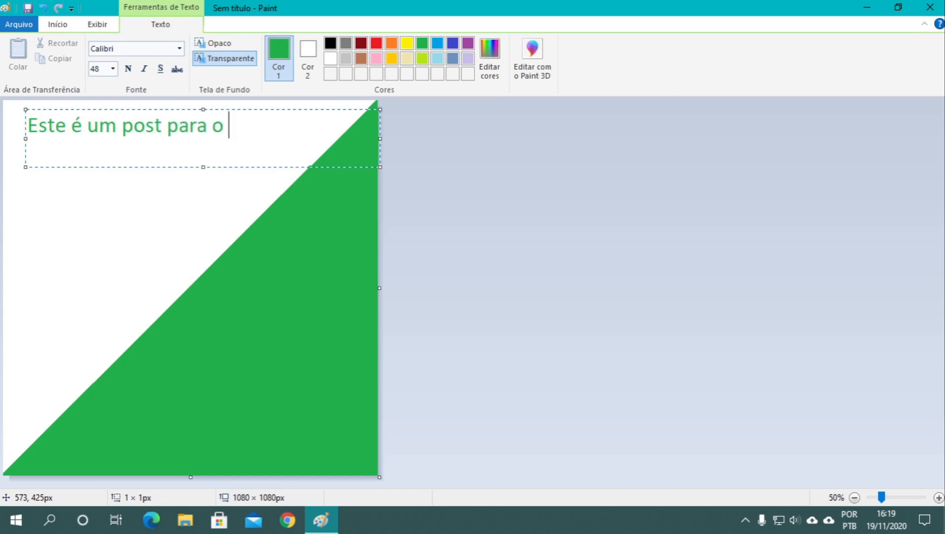
key(Return)
key(Return)
key(Return)
key(Return)
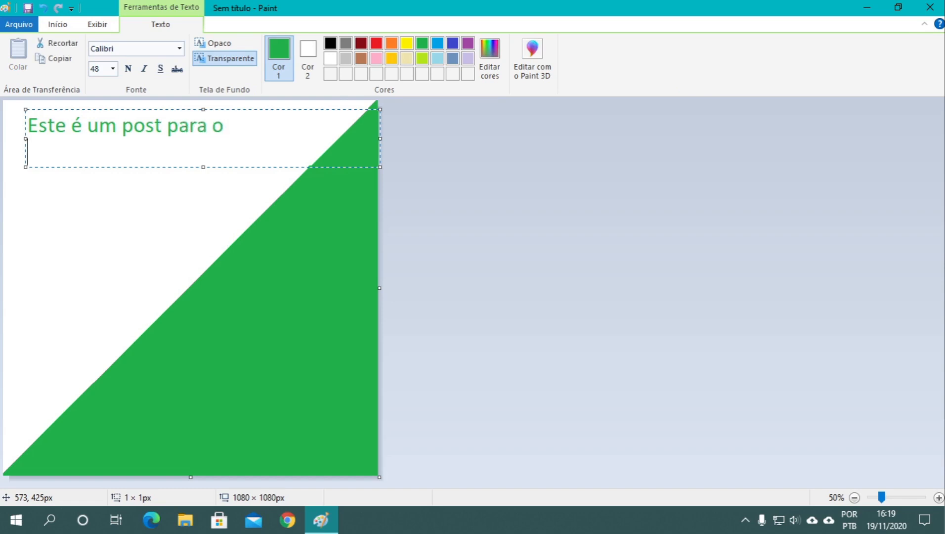
key(BackSpace)
key(BackSpace)
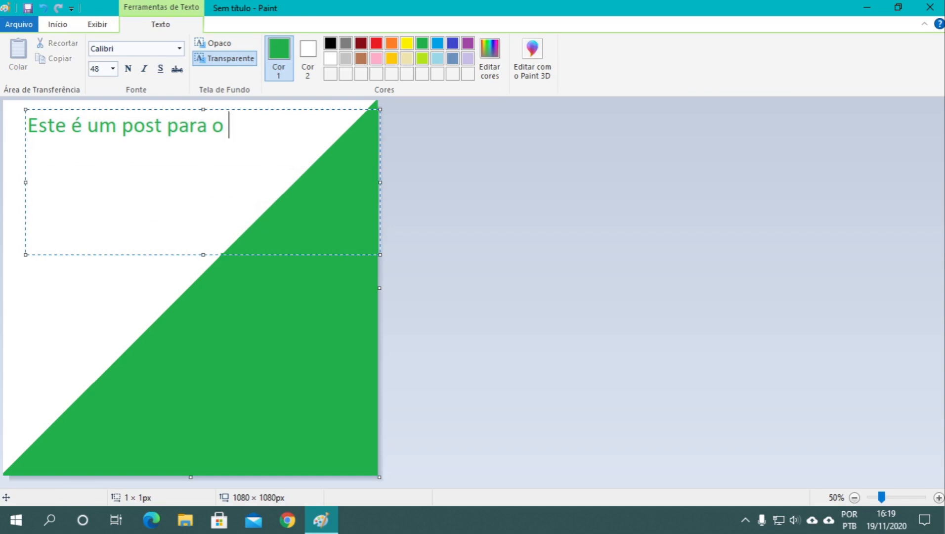
click(116, 300)
- Add the text "INSTAGRAM" below the first line and format it in bold Bauhaus 93
click(23, 225)
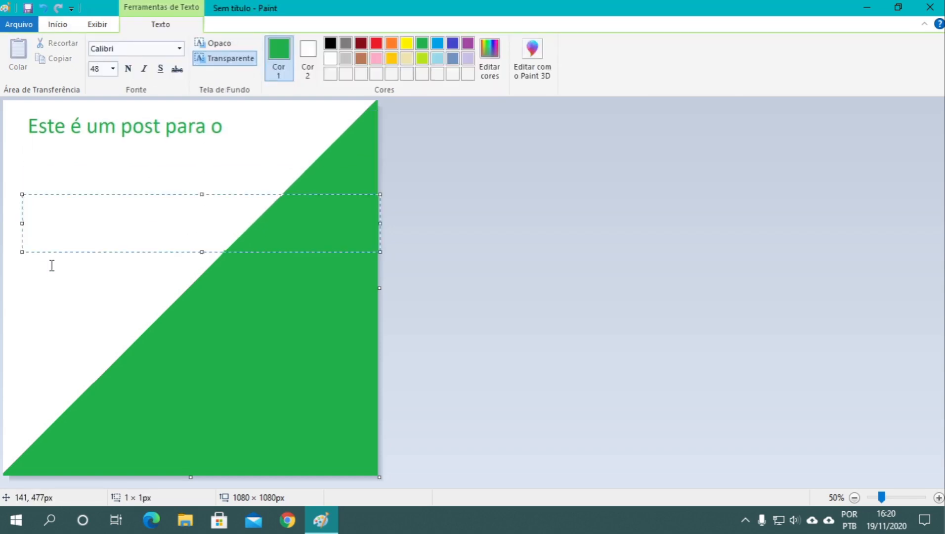
text(INSTAGRAM)
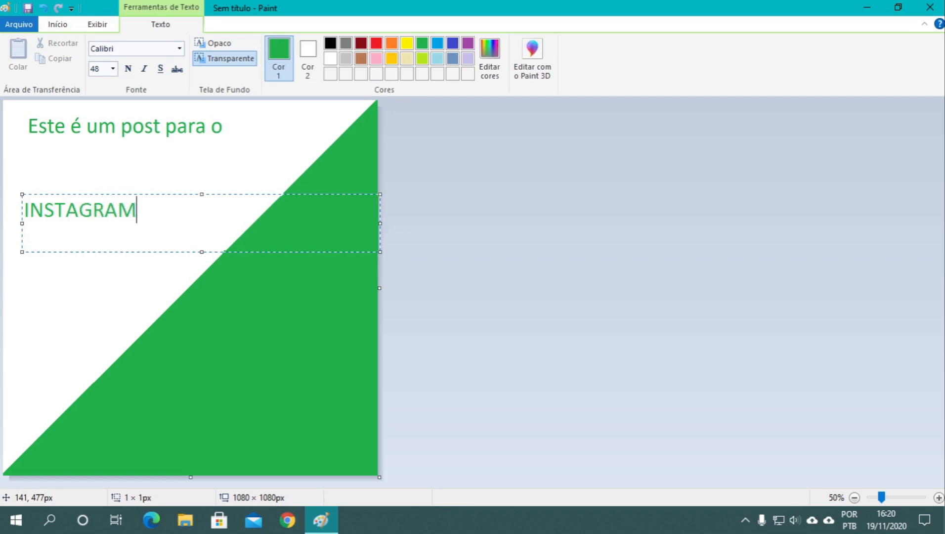
double_click(54, 218)
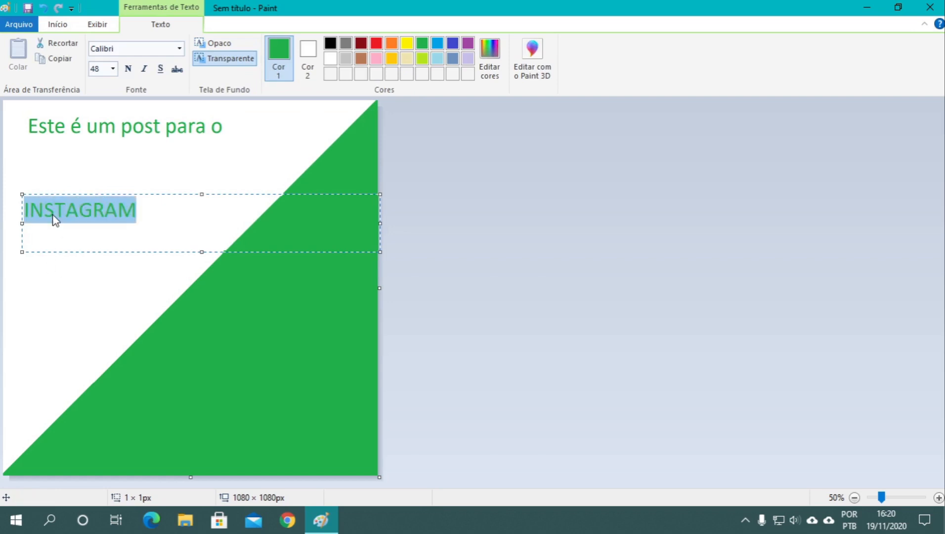
click(128, 68)
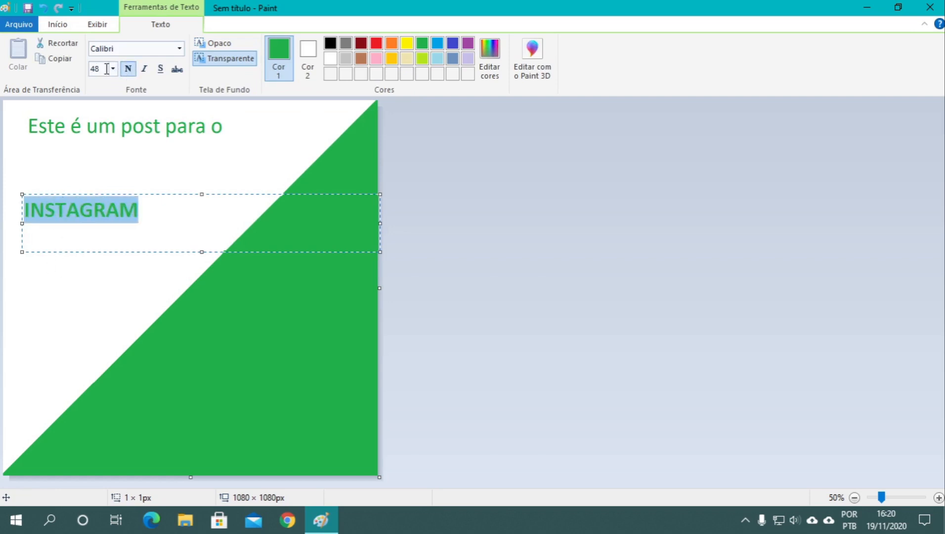
click(113, 69)
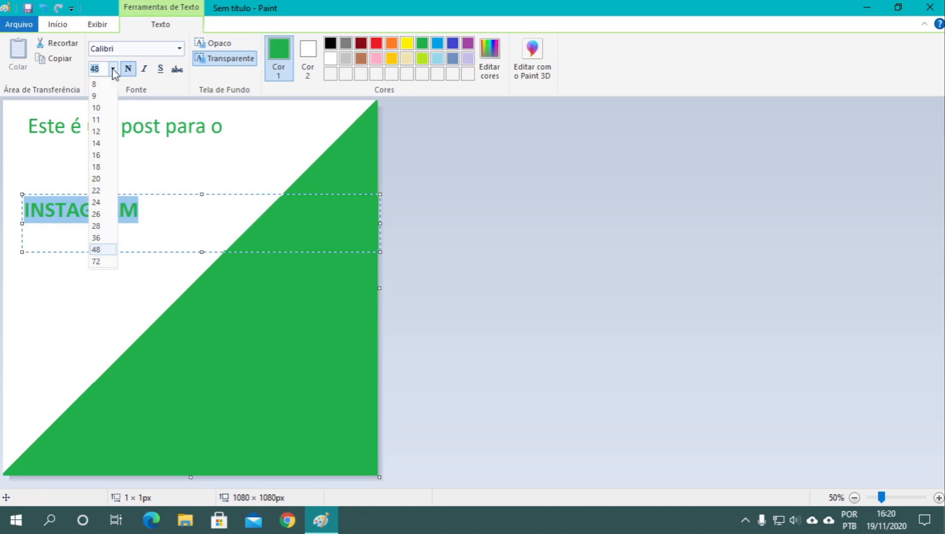
click(131, 52)
click(180, 50)
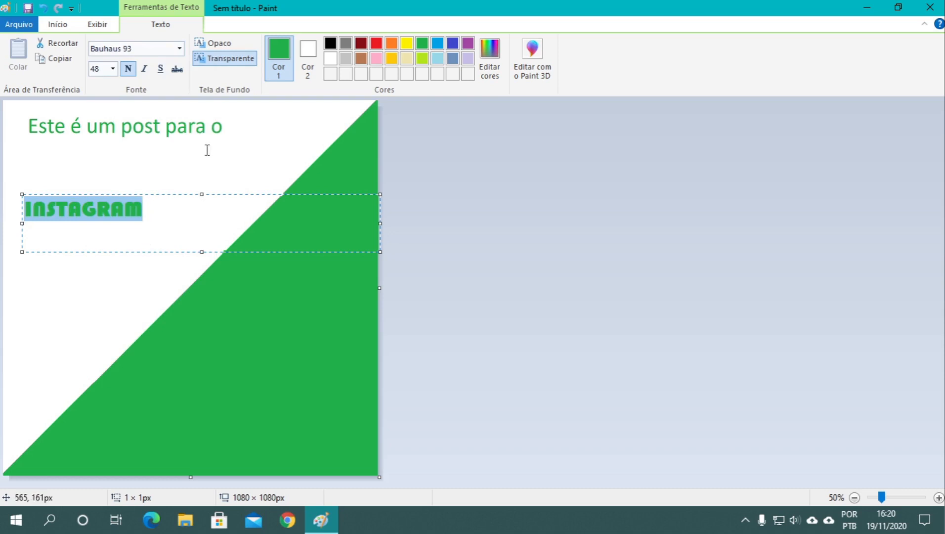
click(161, 175)
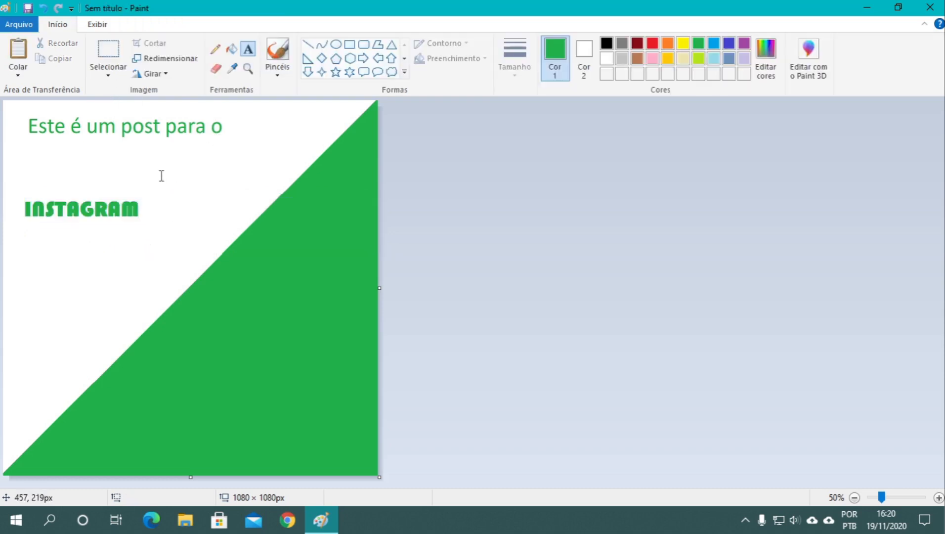
- Move the line "Este é um post para o" down closer to INSTAGRAM
click(108, 50)
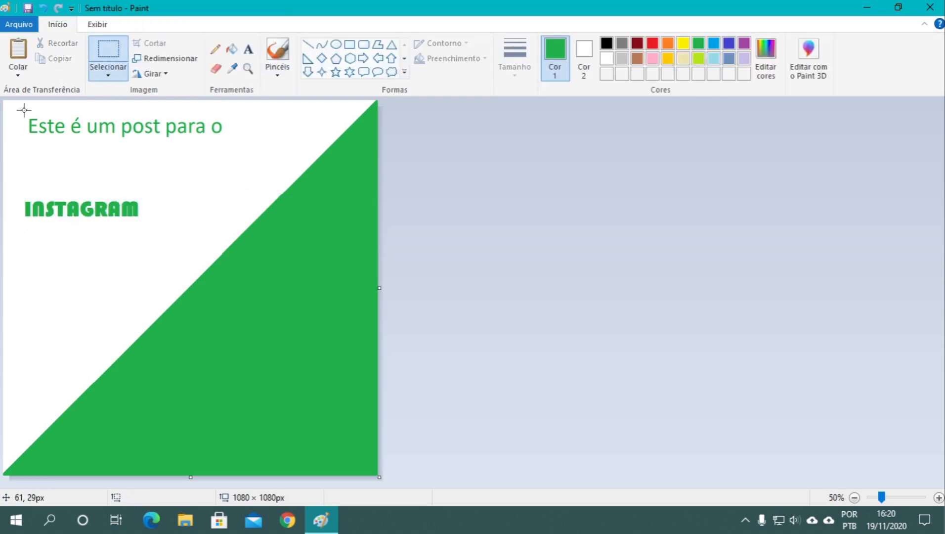
drag(19, 110, 266, 148)
mouse_move(213, 132)
mouse_down()
mouse_move(195, 196)
mouse_move(214, 202)
mouse_move(212, 153)
mouse_up()
click(150, 193)
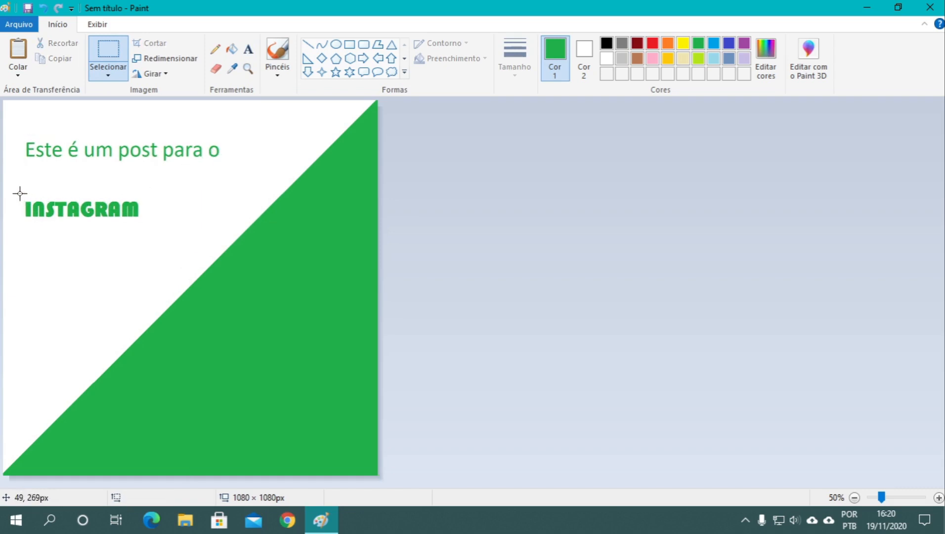
- Turn on transparent selection and undo the trial move and stretch of the INSTAGRAM text
drag(20, 193, 228, 188)
click(108, 75)
click(154, 203)
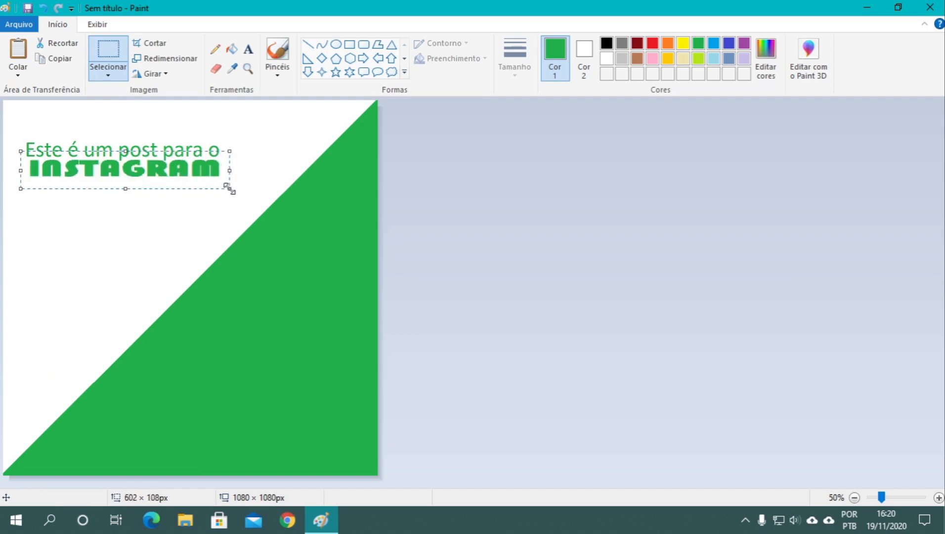
key(ctrl+z)
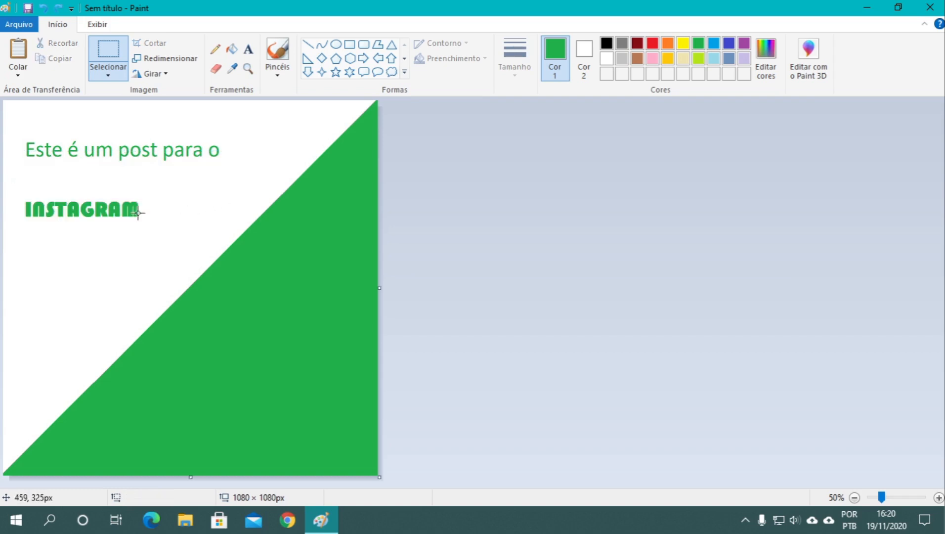
- Enlarge the INSTAGRAM selection to about 598 × 186 px directly under the first line, and move both lines lower in the white area
drag(21, 196, 146, 228)
drag(81, 213, 82, 170)
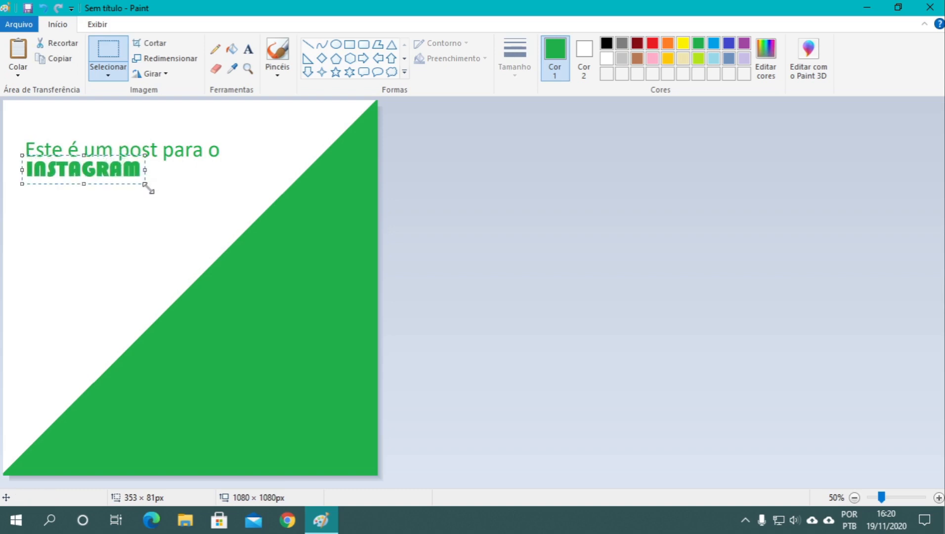
drag(146, 185, 229, 188)
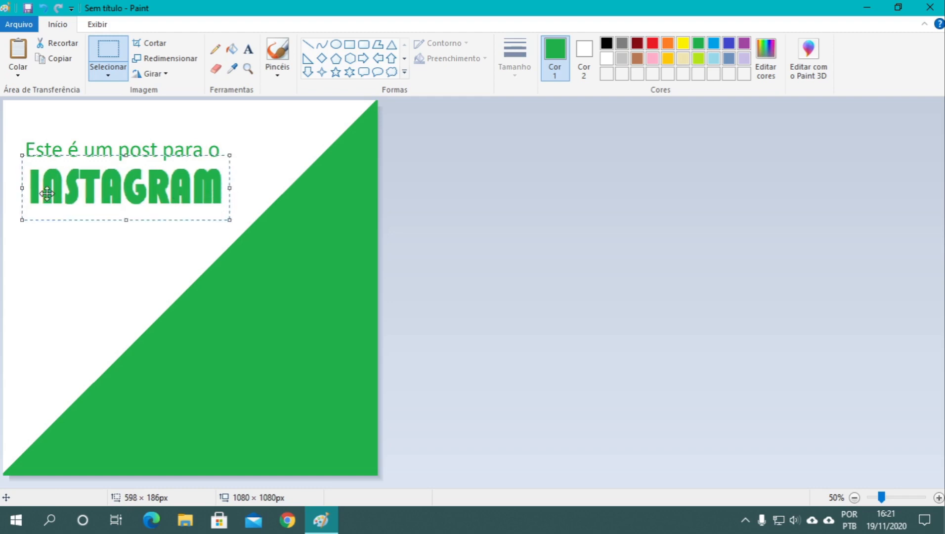
drag(23, 189, 24, 189)
drag(97, 200, 90, 192)
click(87, 231)
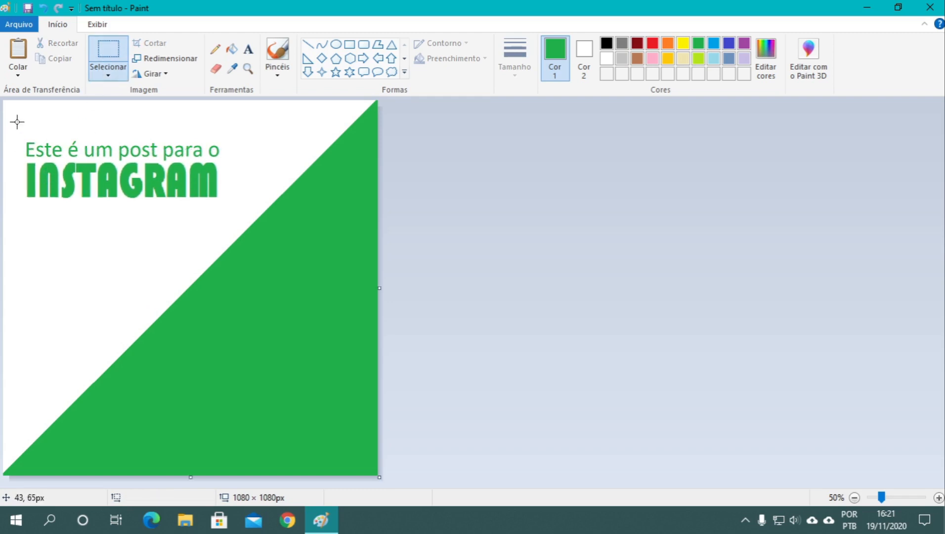
drag(17, 122, 194, 231)
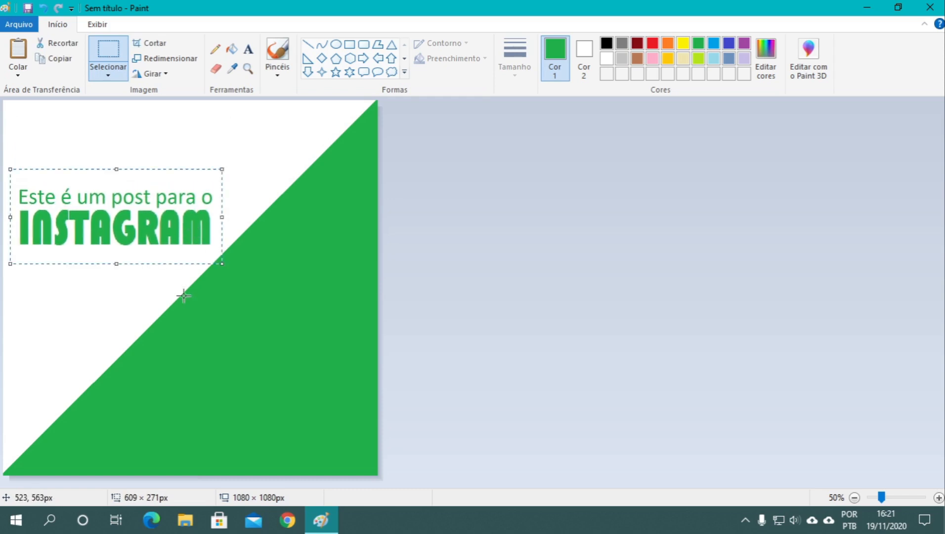
click(249, 164)
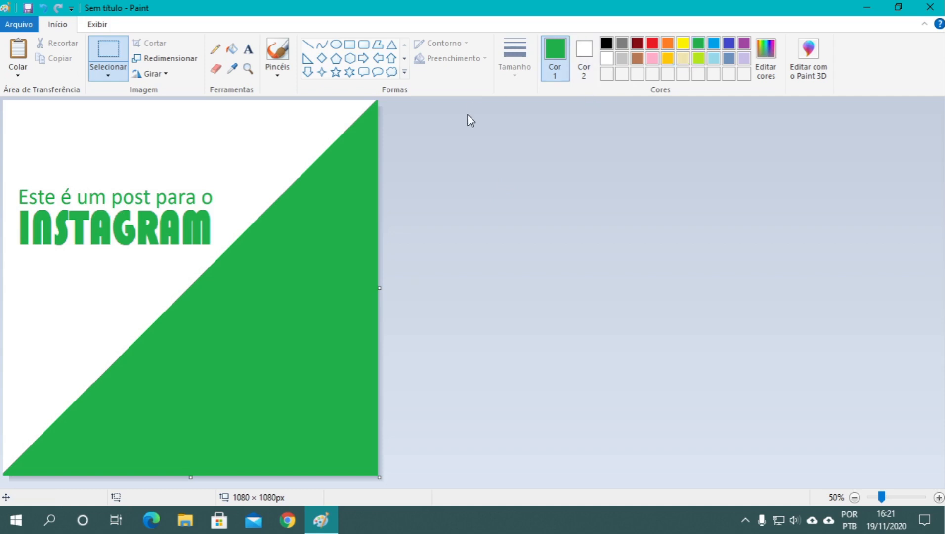
- Draw a gray rectangle of about 503 × 291 px in the lower part of the green triangle and fill it with gray
click(350, 44)
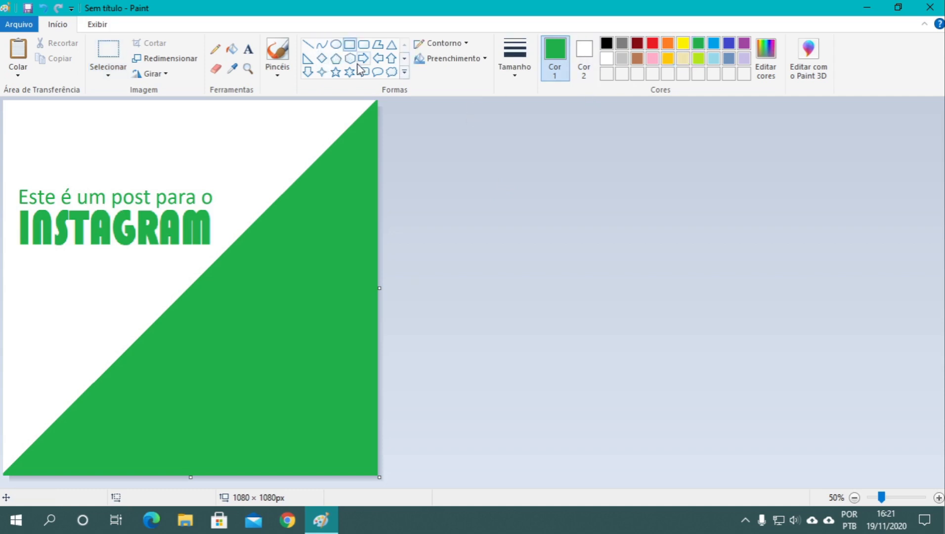
click(622, 44)
drag(184, 328, 358, 429)
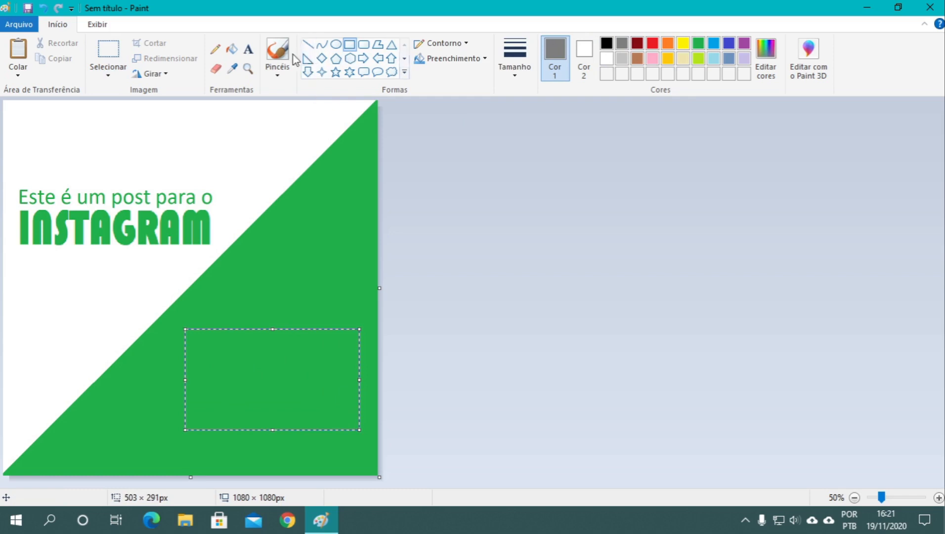
click(232, 48)
click(264, 360)
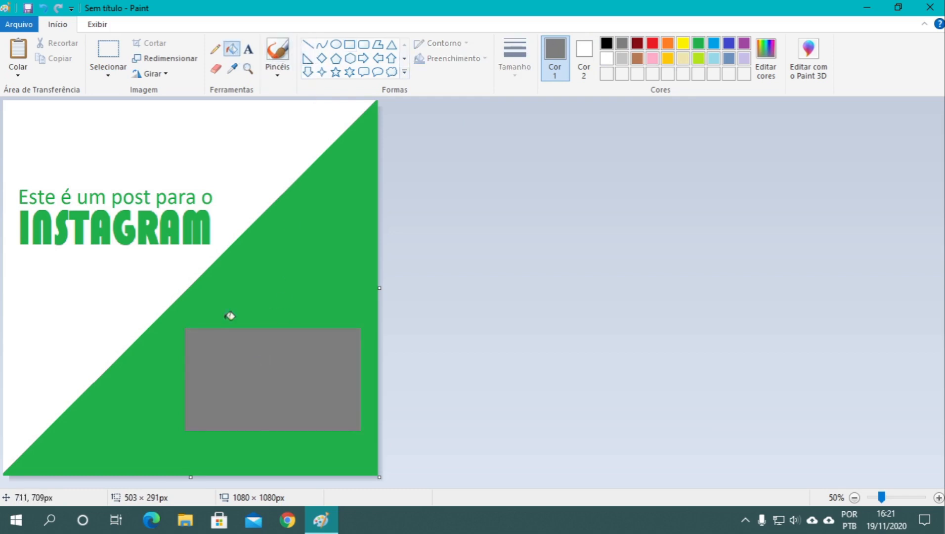
- Move the two-line text block slightly up in the white area
click(105, 54)
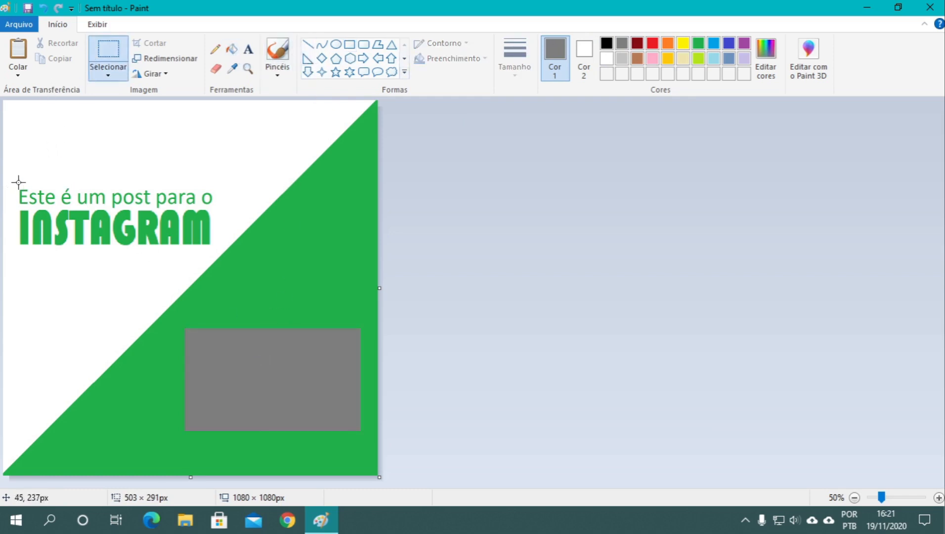
drag(18, 183, 214, 250)
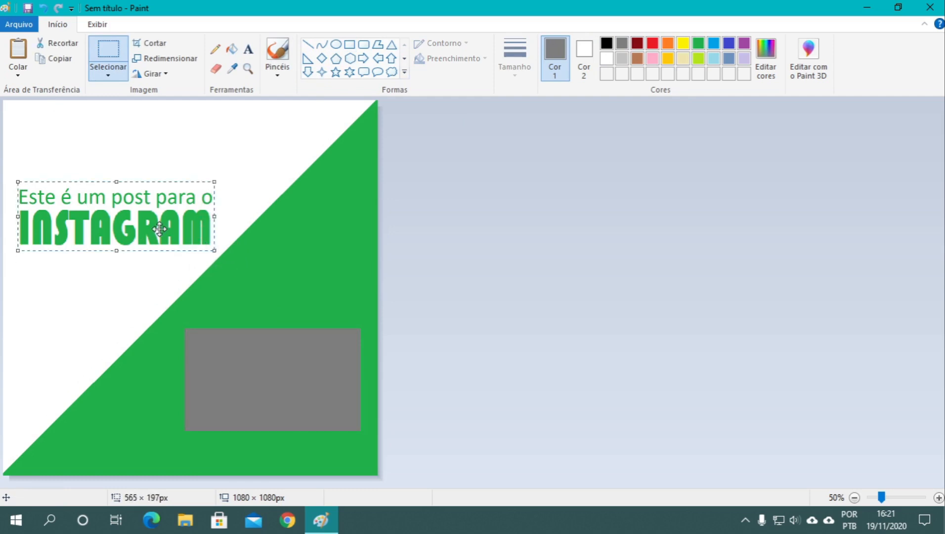
drag(156, 226, 157, 204)
- Widen the gray rectangle with gray-filled rectangles of about 105 × 293 px on its left and 33 × 299 px on its right
click(349, 43)
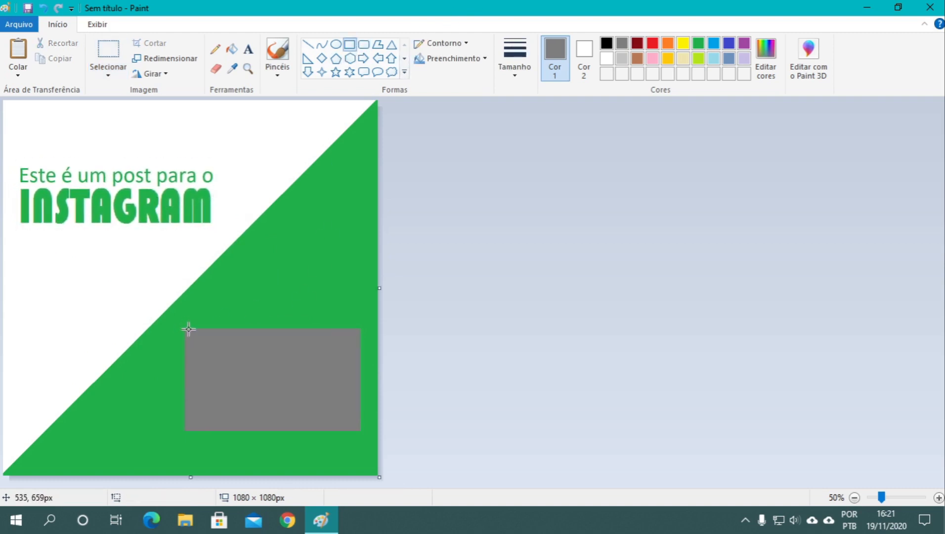
drag(188, 329, 151, 430)
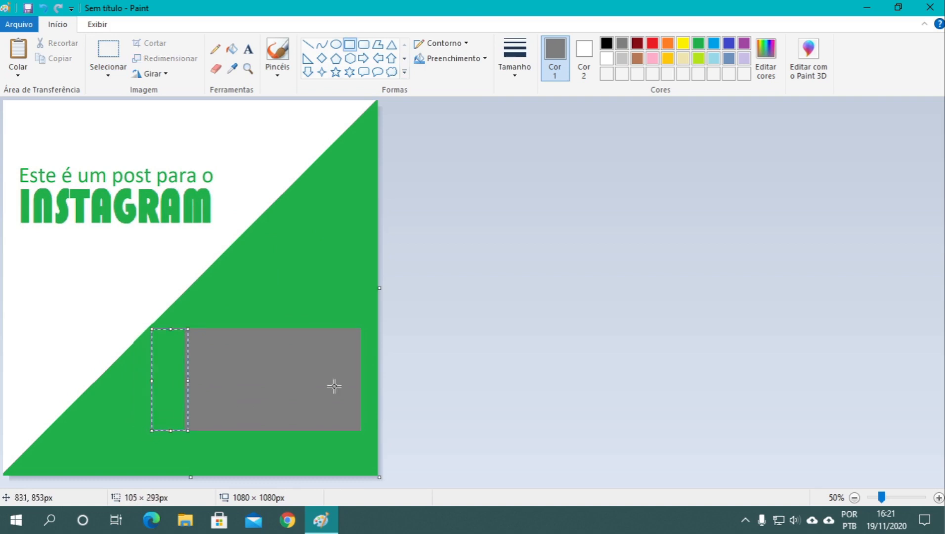
drag(358, 329, 369, 433)
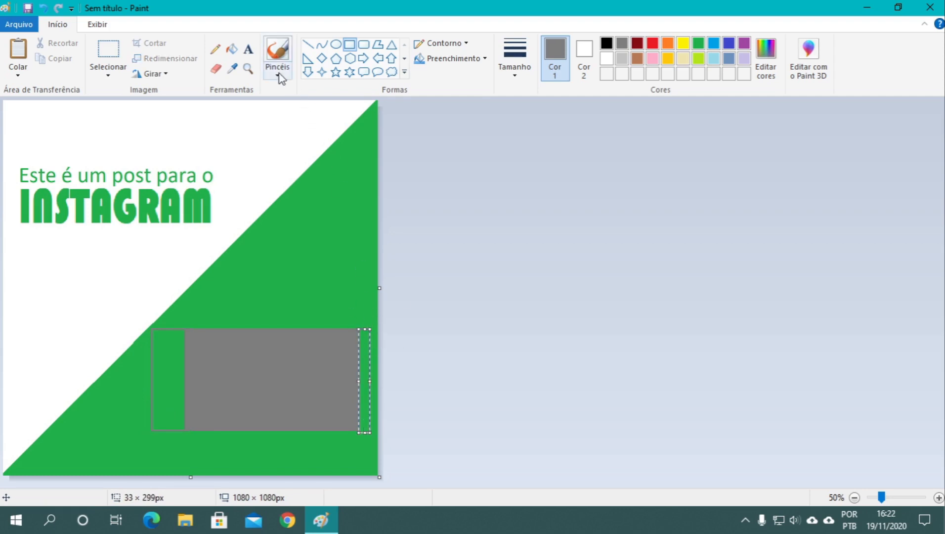
click(232, 50)
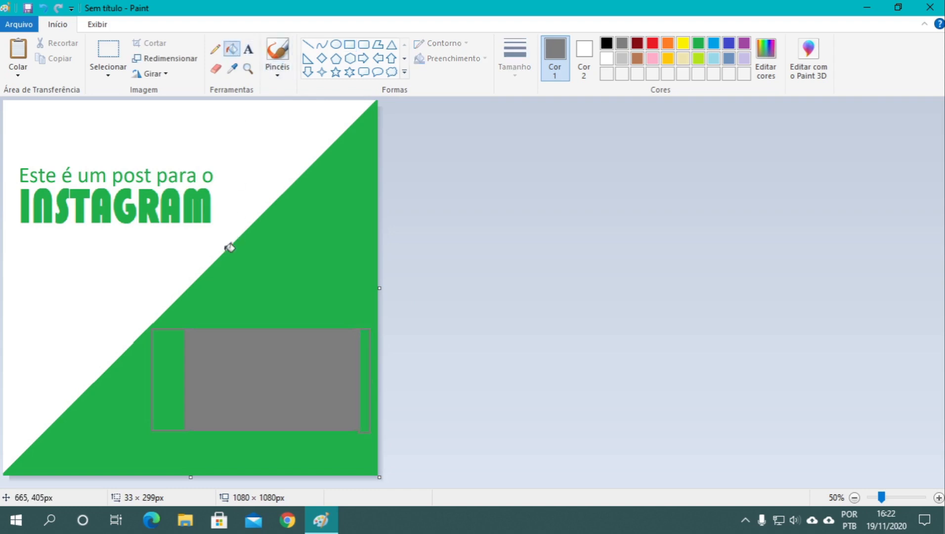
click(167, 370)
click(373, 359)
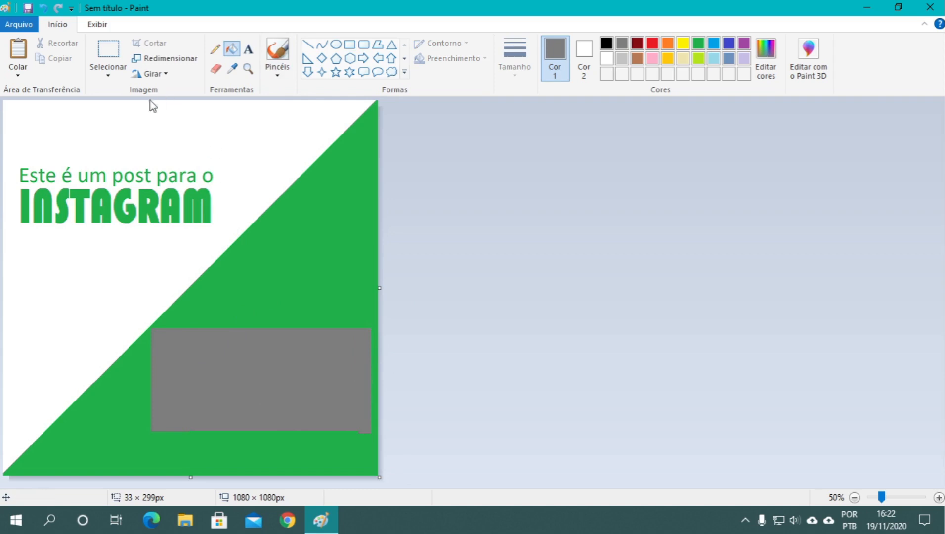
- Duplicate the two-line text block and place the copy on the gray rectangle
click(108, 50)
drag(13, 160, 220, 235)
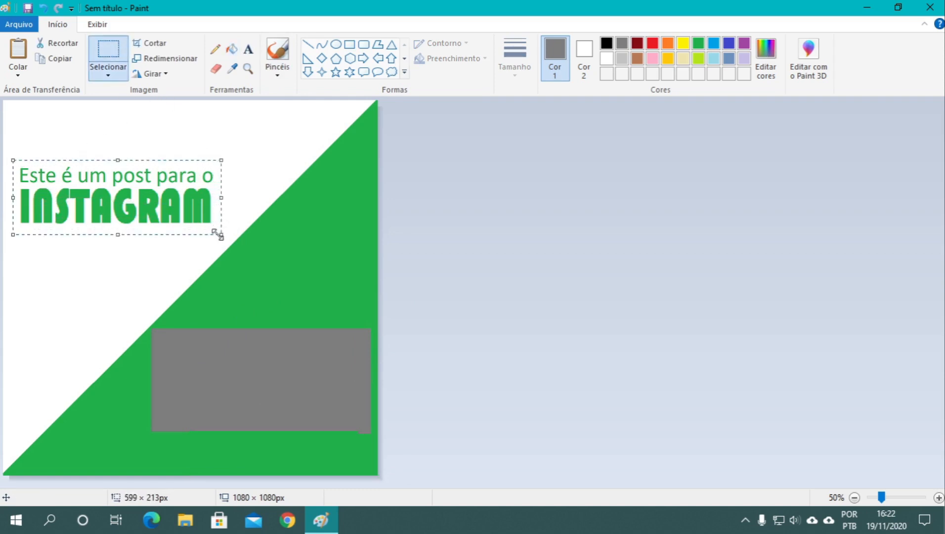
key(ctrl+c)
key(ctrl+v)
drag(129, 149, 284, 391)
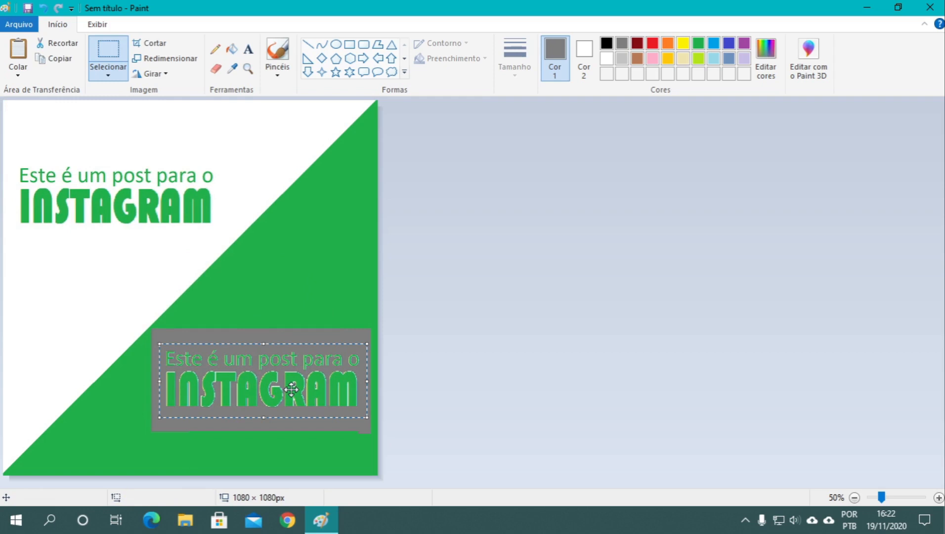
- Set Color 1 to green and replace green with white in "para o" on the gray box, using the color eraser at the thickest size
click(277, 126)
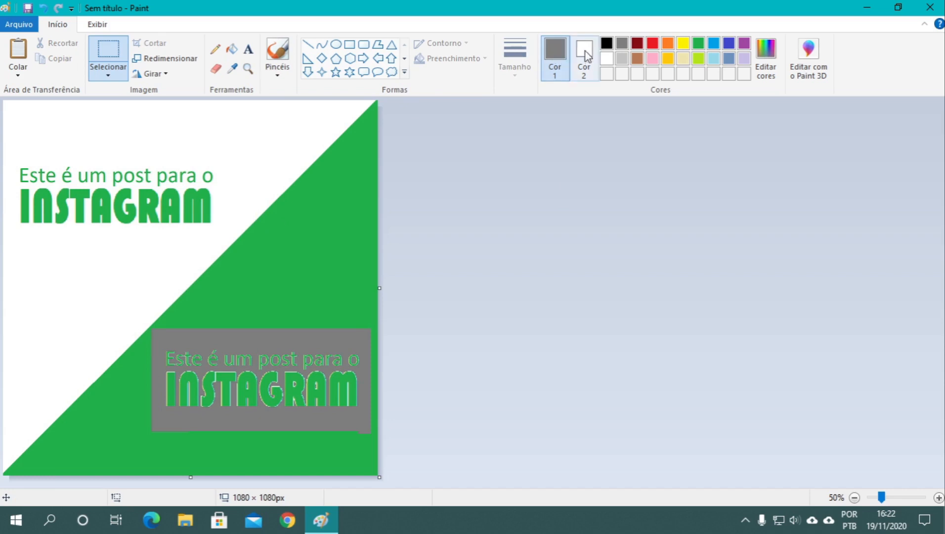
click(697, 44)
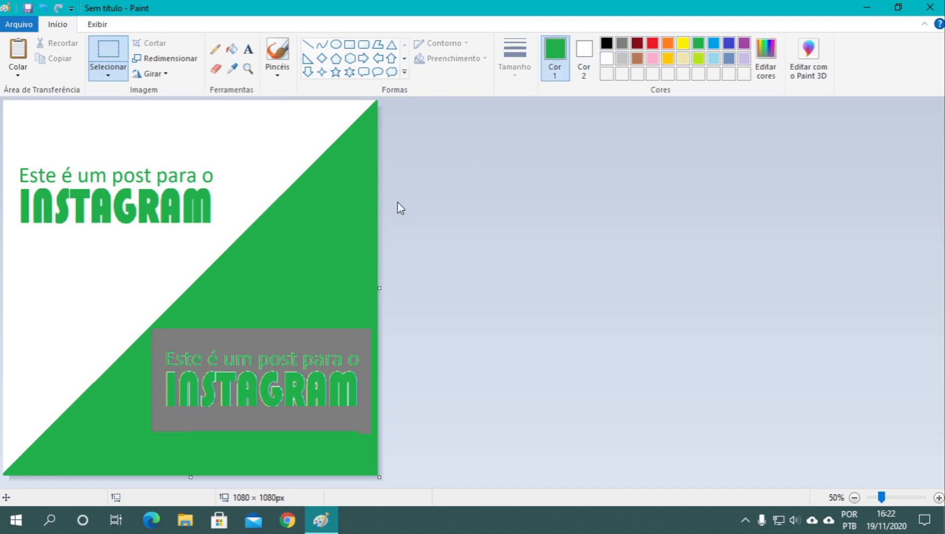
click(232, 68)
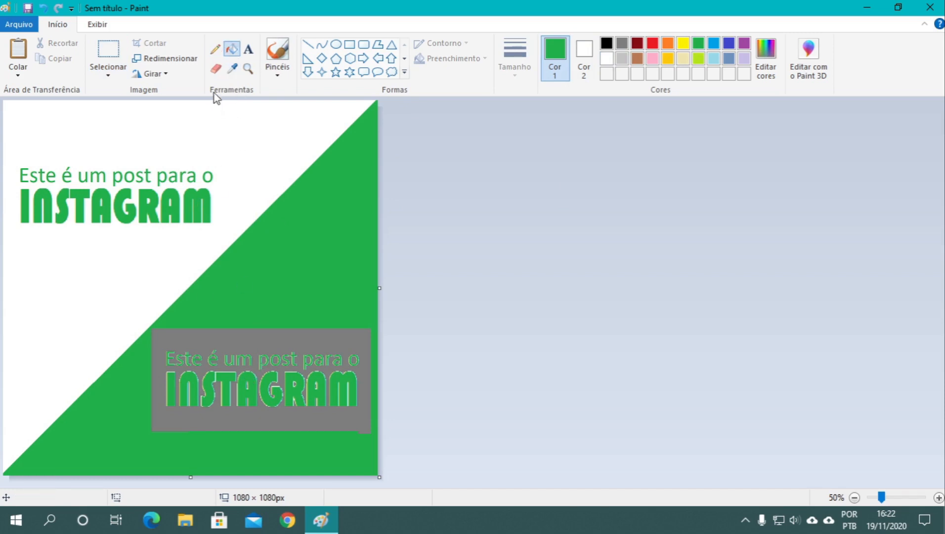
click(216, 68)
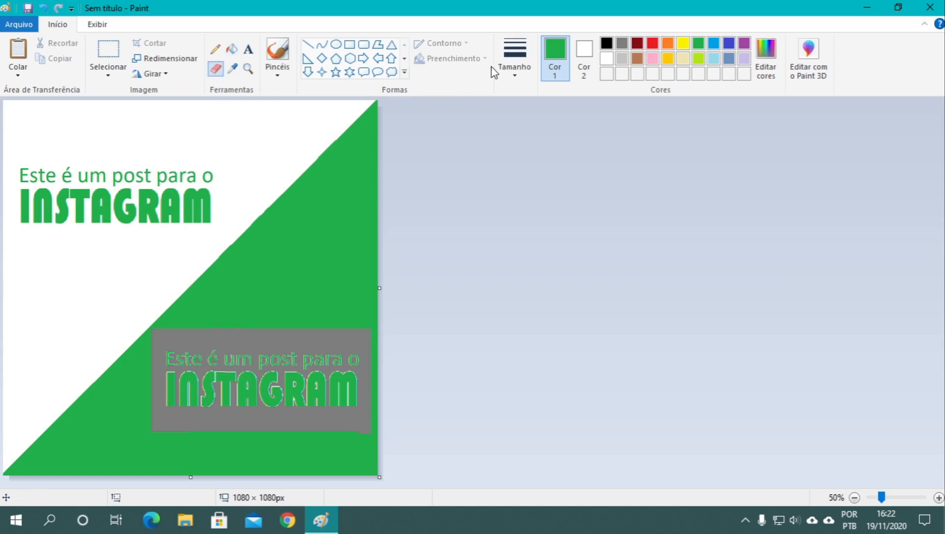
click(511, 70)
click(533, 180)
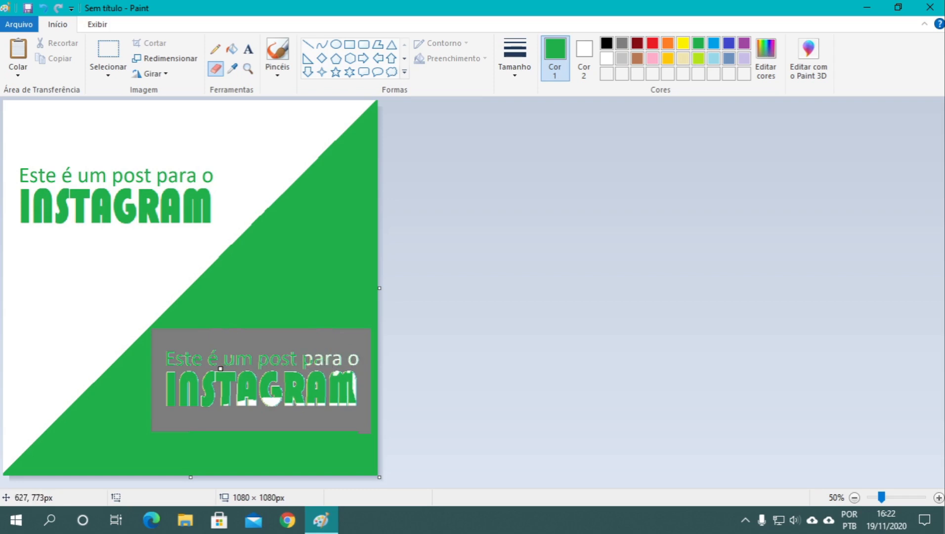
- Recolor "Este" and the letter I of INSTAGRAM on the gray box from green to white with the color eraser
scroll(185, 370, up, 2)
scroll(183, 371, down, 1)
scroll(184, 371, down, 1)
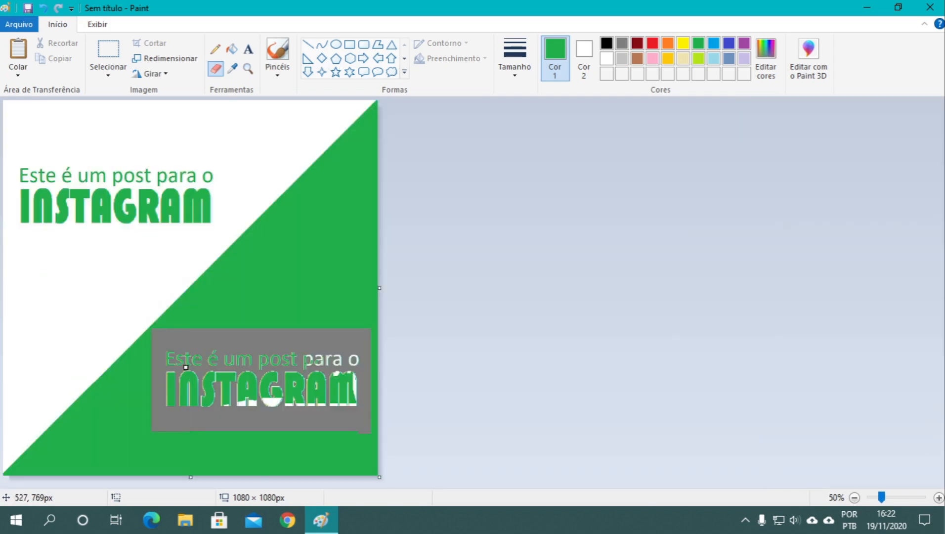
scroll(183, 372, up, 1)
scroll(178, 371, down, 6)
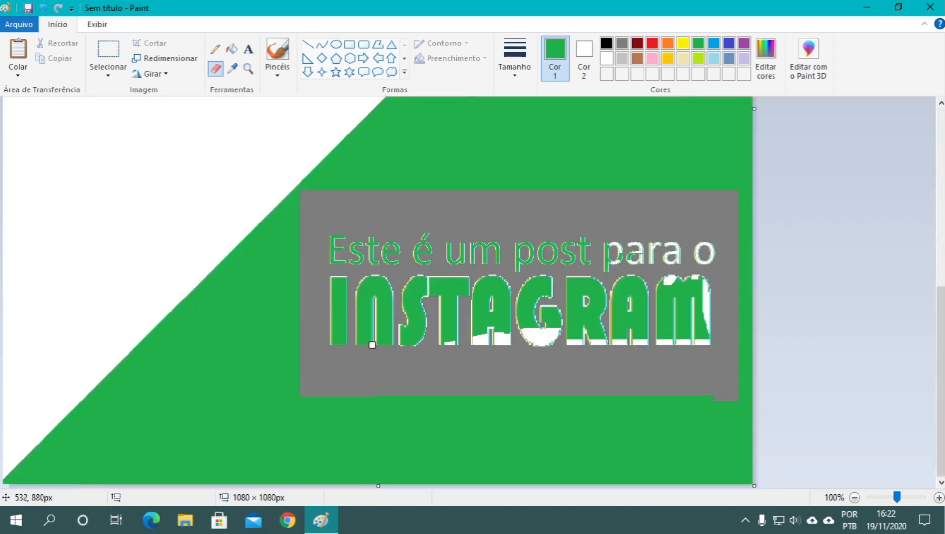
mouse_move(348, 319)
mouse_down()
mouse_move(340, 285)
mouse_move(335, 326)
mouse_move(326, 304)
mouse_up()
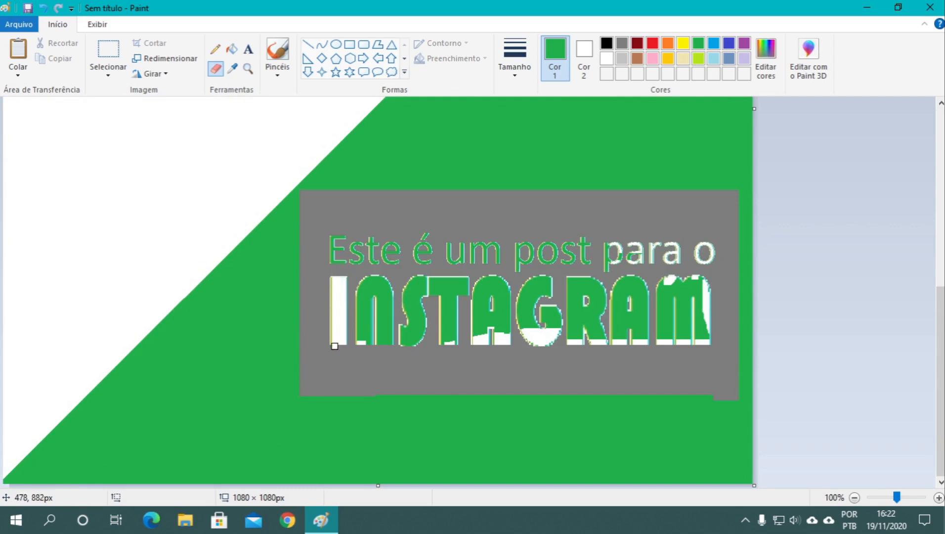
drag(338, 248, 334, 234)
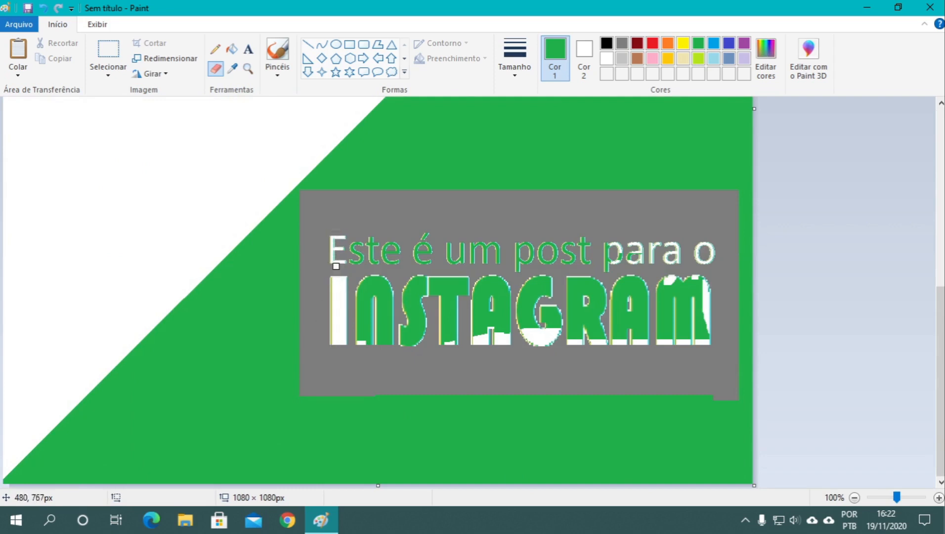
drag(358, 256, 370, 277)
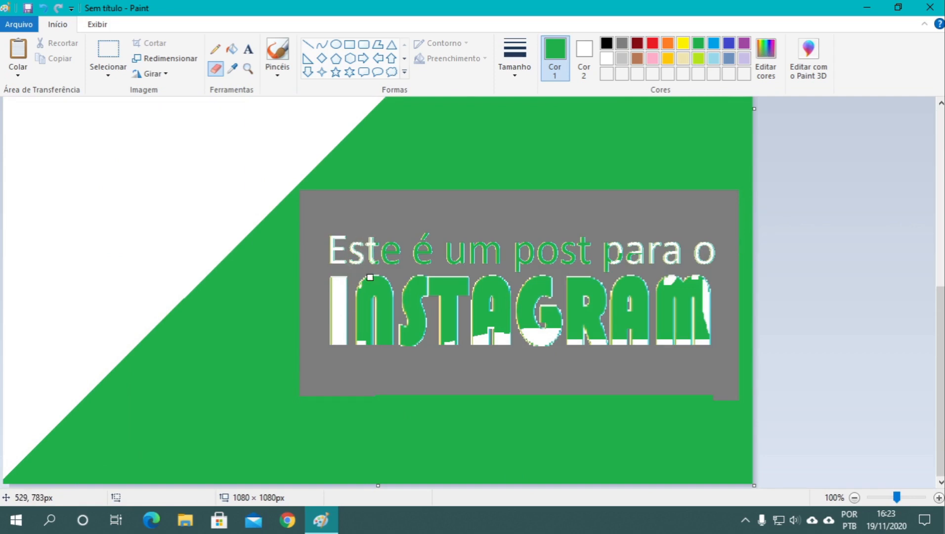
drag(382, 237, 394, 258)
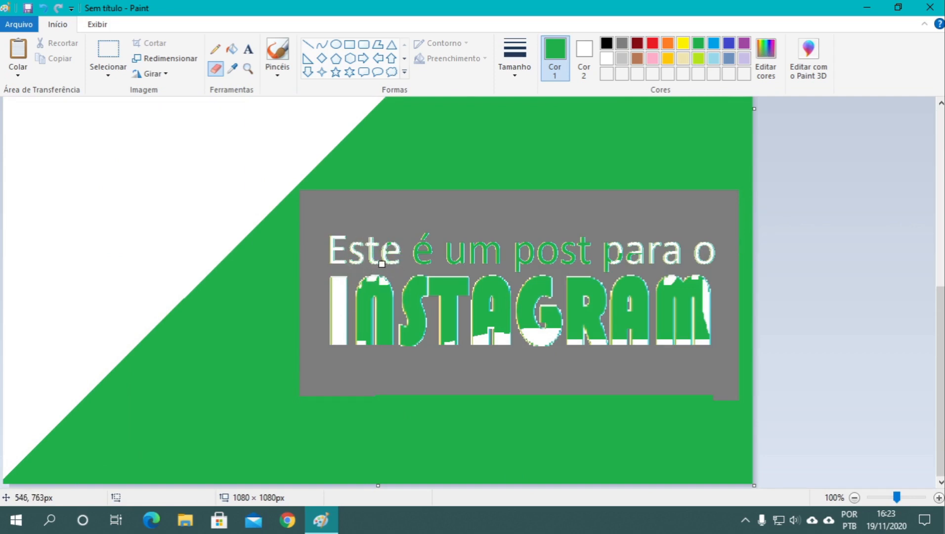
- Erase the green to white in the letter N and most of S, T and the first A of the lower INSTAGRAM
ctrl+scroll(395, 252, up, 1)
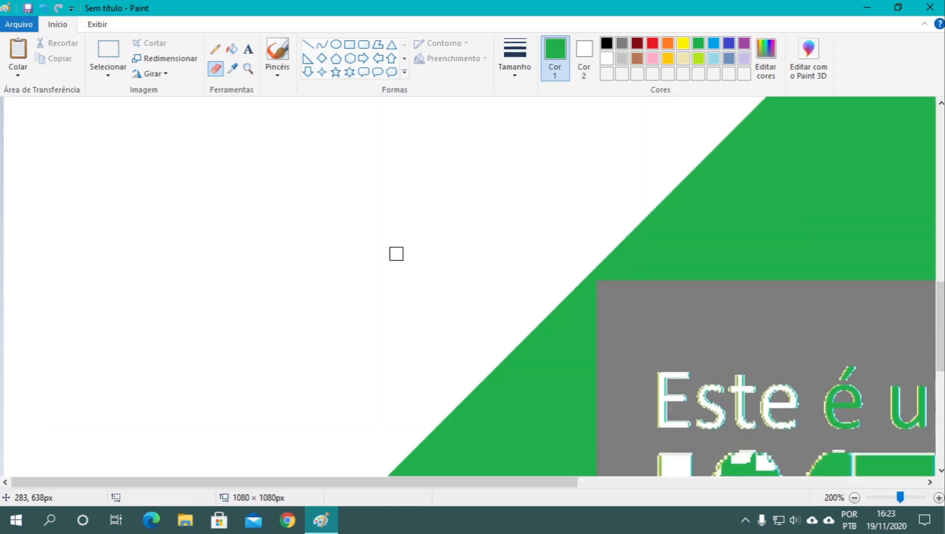
scroll(787, 373, down, 3)
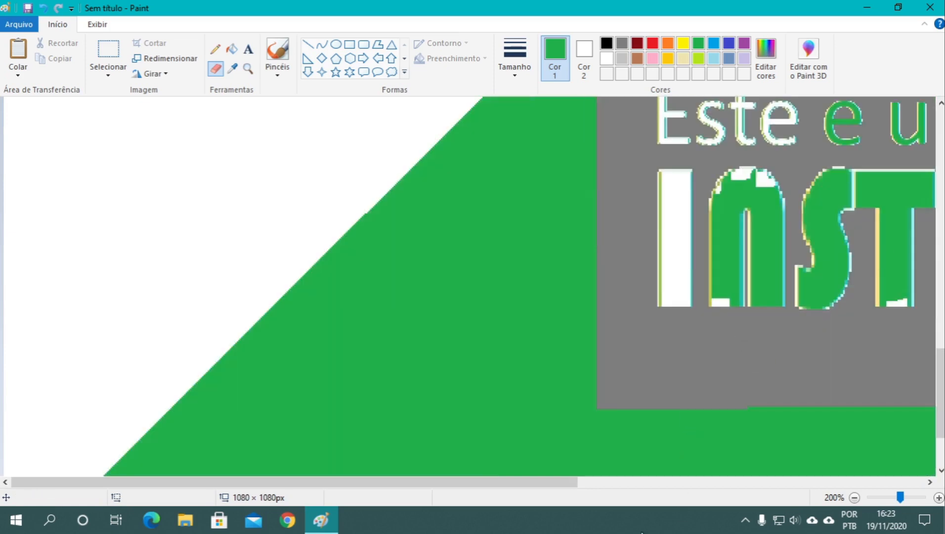
drag(552, 481, 647, 430)
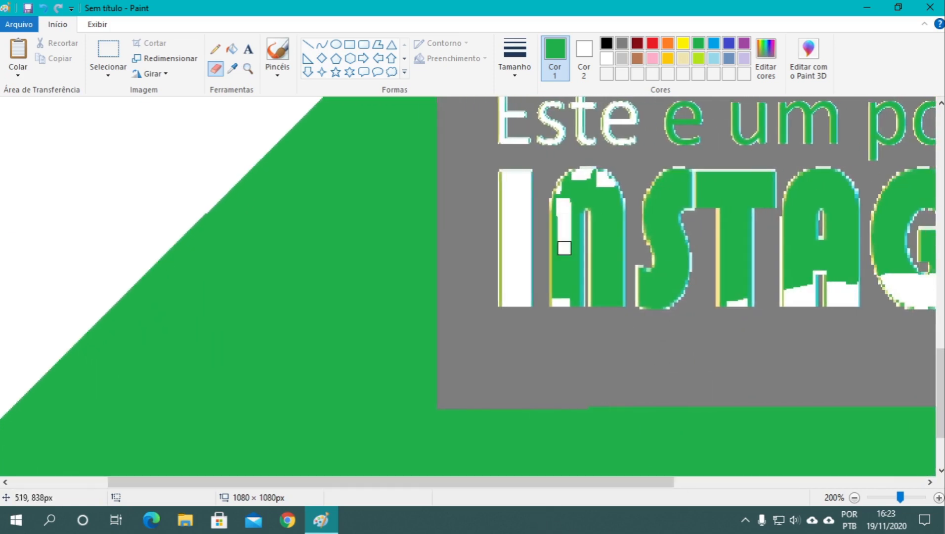
mouse_move(567, 259)
mouse_down()
mouse_move(553, 240)
mouse_move(562, 240)
mouse_move(557, 285)
mouse_move(592, 279)
mouse_move(576, 298)
mouse_move(594, 242)
mouse_move(580, 241)
mouse_move(584, 309)
mouse_move(608, 306)
mouse_move(611, 259)
mouse_move(629, 260)
mouse_move(609, 220)
mouse_move(592, 216)
mouse_move(596, 194)
mouse_up()
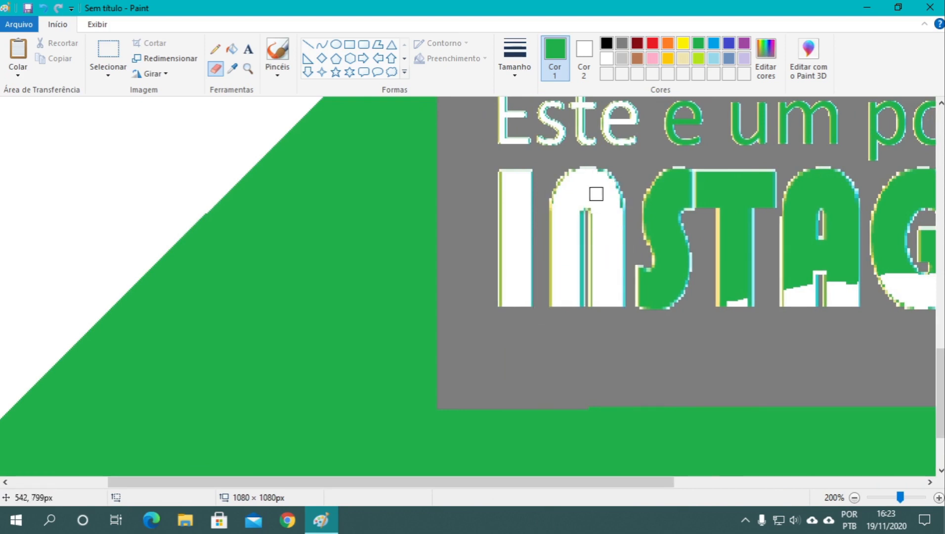
drag(580, 484, 727, 467)
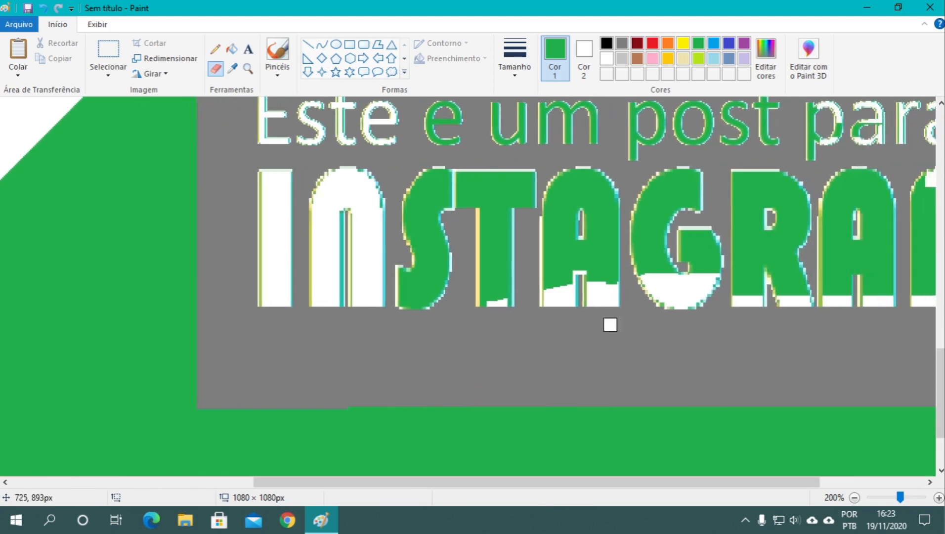
mouse_move(475, 311)
mouse_down()
mouse_move(460, 213)
mouse_move(457, 273)
mouse_move(490, 309)
mouse_move(471, 310)
mouse_move(488, 282)
mouse_move(483, 295)
mouse_move(563, 289)
mouse_move(543, 264)
mouse_move(414, 309)
mouse_move(378, 286)
mouse_move(493, 249)
mouse_move(511, 253)
mouse_move(424, 219)
mouse_move(390, 221)
mouse_move(474, 254)
mouse_move(585, 193)
mouse_move(499, 173)
mouse_move(518, 179)
mouse_up()
scroll(518, 179, down, 1)
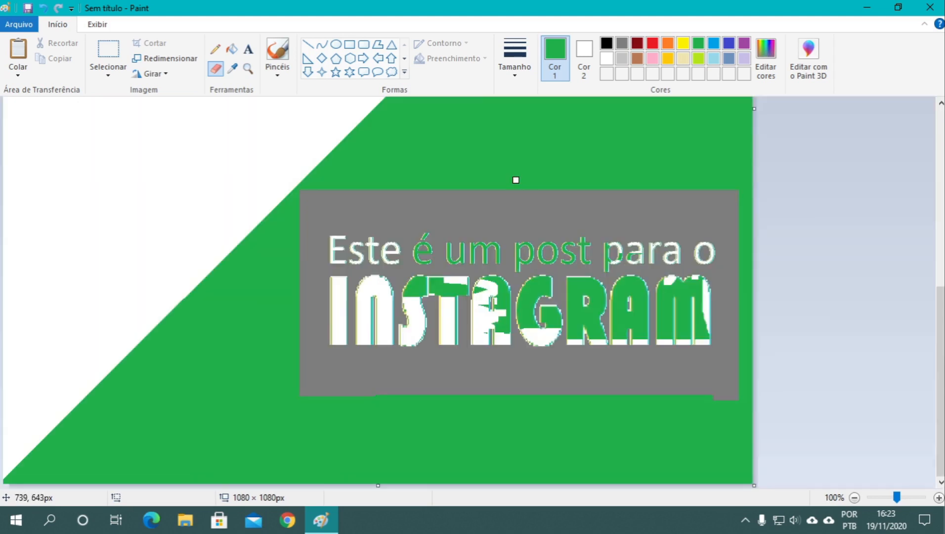
- Recolor "é um post para" and the final A and M of the lower INSTAGRAM white with the thickest color eraser
click(515, 66)
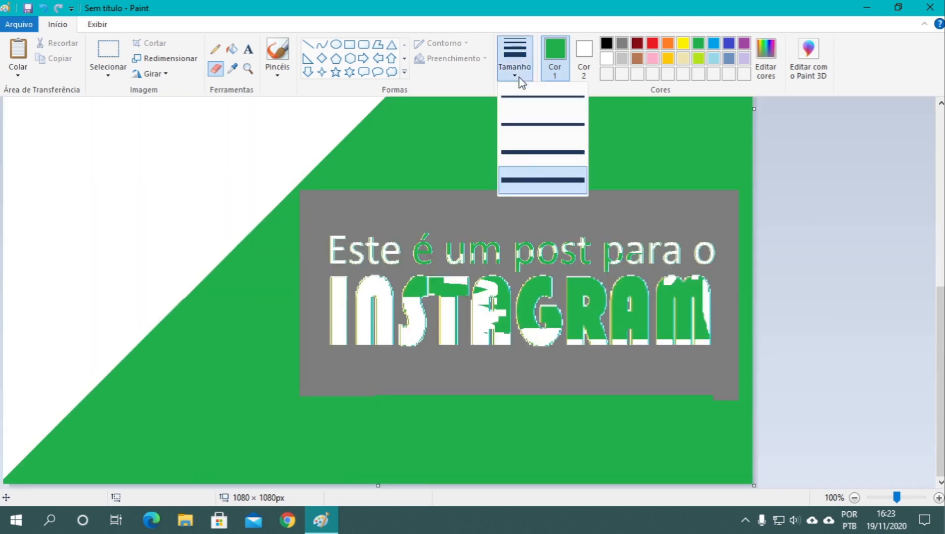
click(534, 191)
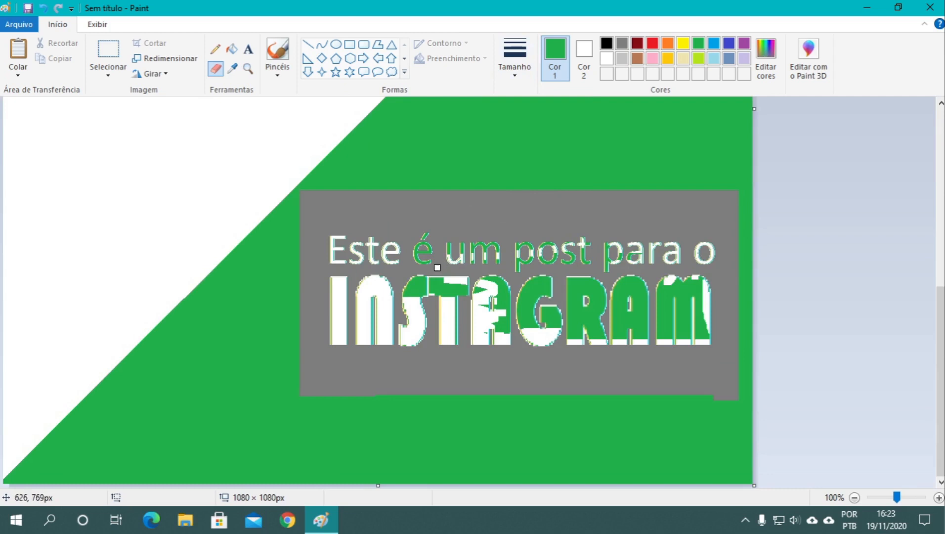
drag(428, 265, 405, 261)
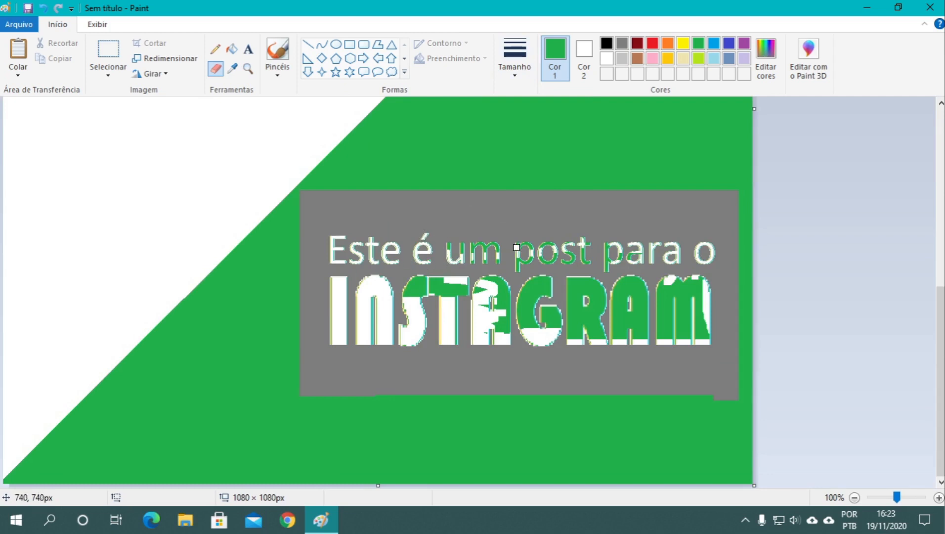
drag(563, 234, 484, 272)
mouse_move(489, 264)
mouse_down()
mouse_move(440, 239)
mouse_move(453, 254)
mouse_move(432, 252)
mouse_up()
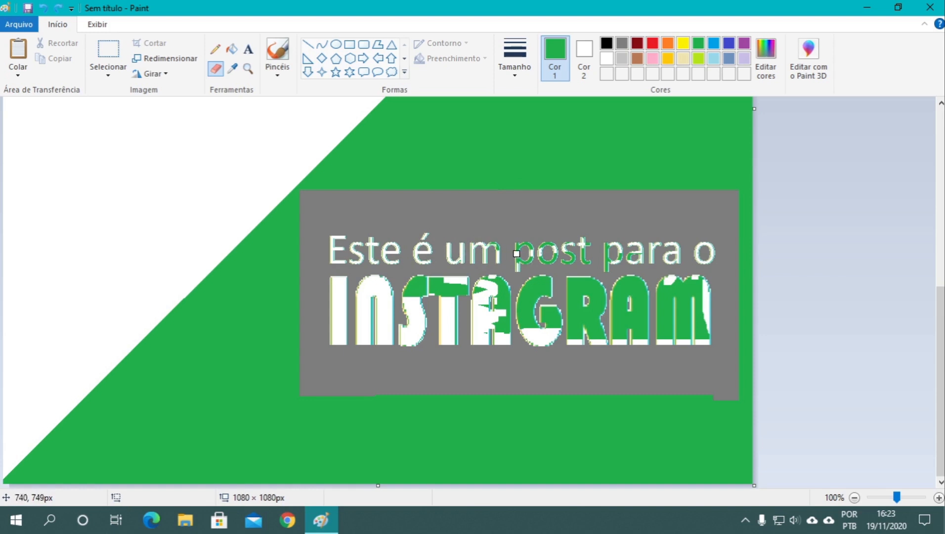
mouse_move(531, 271)
mouse_down()
mouse_move(529, 240)
mouse_move(540, 278)
mouse_move(551, 246)
mouse_move(568, 266)
mouse_move(557, 264)
mouse_move(577, 252)
mouse_move(575, 232)
mouse_move(563, 246)
mouse_move(570, 264)
mouse_move(594, 264)
mouse_move(580, 250)
mouse_move(595, 260)
mouse_move(592, 247)
mouse_move(597, 266)
mouse_move(590, 262)
mouse_move(602, 258)
mouse_move(612, 274)
mouse_move(606, 262)
mouse_move(673, 239)
mouse_move(714, 267)
mouse_move(688, 337)
mouse_move(709, 325)
mouse_move(699, 346)
mouse_move(712, 272)
mouse_move(703, 279)
mouse_move(694, 265)
mouse_move(692, 305)
mouse_move(710, 295)
mouse_move(678, 327)
mouse_move(685, 267)
mouse_move(664, 320)
mouse_move(663, 310)
mouse_move(654, 323)
mouse_move(660, 349)
mouse_move(624, 331)
mouse_move(605, 336)
mouse_move(635, 320)
mouse_move(645, 326)
mouse_move(603, 324)
mouse_move(611, 316)
mouse_move(664, 316)
mouse_move(618, 302)
mouse_move(657, 296)
mouse_move(630, 290)
mouse_move(627, 303)
mouse_move(650, 290)
mouse_move(627, 268)
mouse_move(602, 333)
mouse_move(596, 305)
mouse_up()
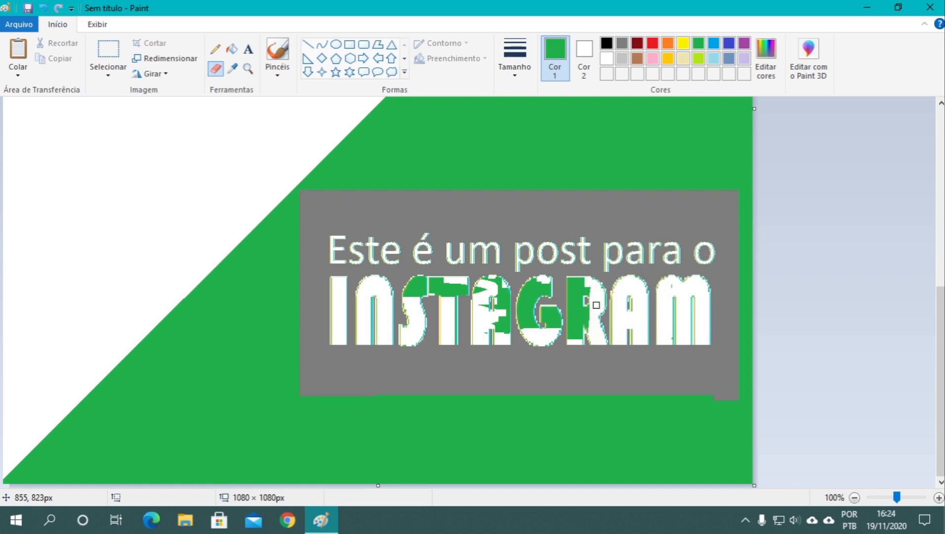
- Turn the remaining green areas in the letters S, T, A, G and R of the lower INSTAGRAM white
scroll(576, 320, down, 1)
scroll(275, 372, down, 1)
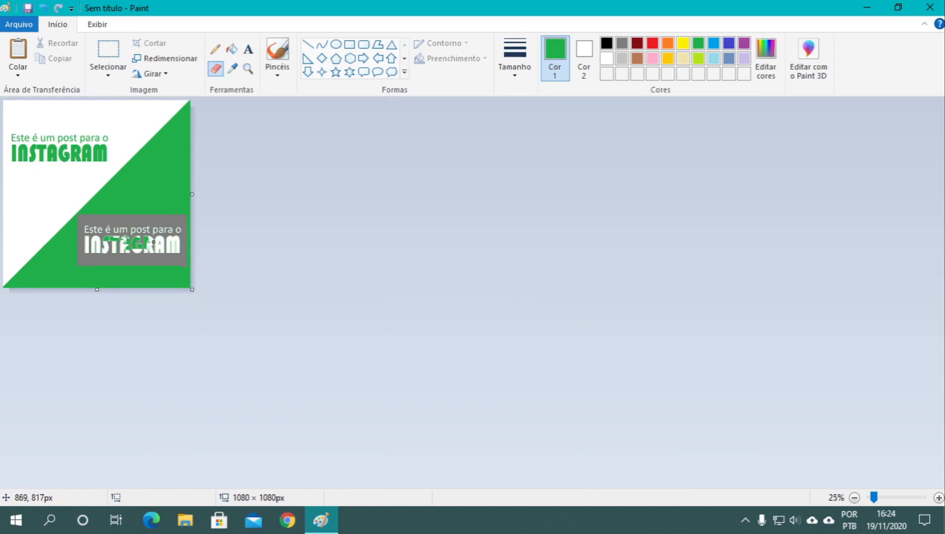
scroll(129, 244, up, 1)
scroll(228, 389, up, 1)
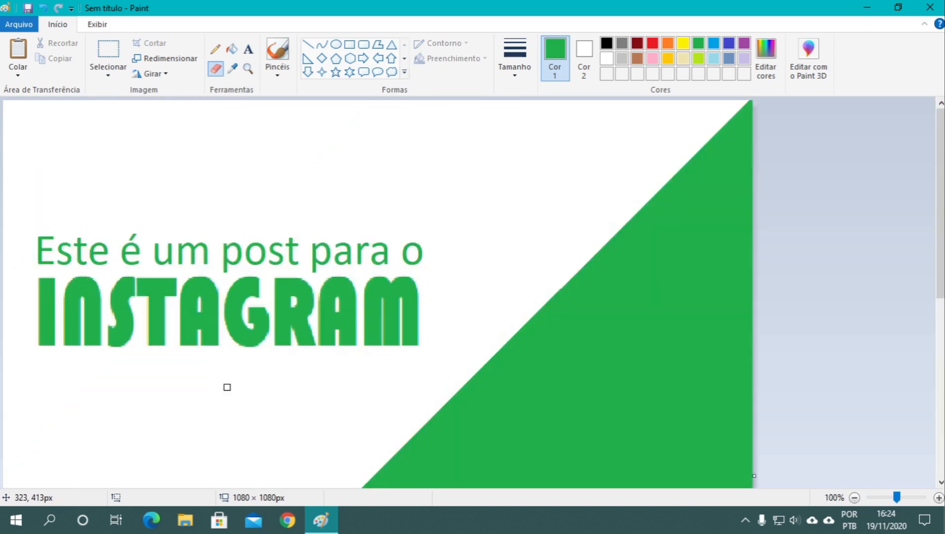
scroll(284, 372, down, 1)
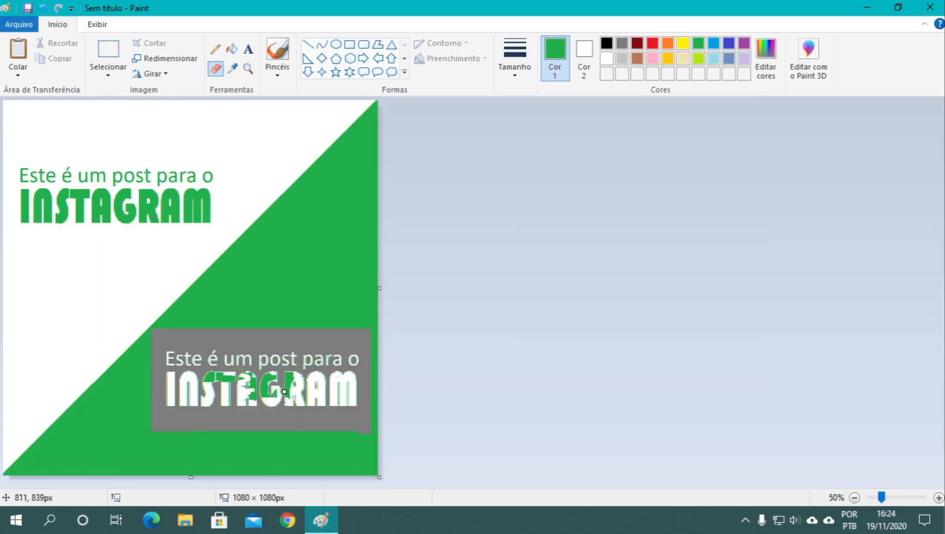
mouse_move(288, 376)
mouse_down()
mouse_move(285, 398)
mouse_move(293, 372)
mouse_move(249, 401)
mouse_move(264, 400)
mouse_move(229, 391)
mouse_move(233, 380)
mouse_move(272, 382)
mouse_move(260, 391)
mouse_move(272, 376)
mouse_move(259, 400)
mouse_move(278, 381)
mouse_move(260, 374)
mouse_move(263, 381)
mouse_move(270, 369)
mouse_move(212, 378)
mouse_move(213, 388)
mouse_move(214, 380)
mouse_move(191, 381)
mouse_move(220, 380)
mouse_up()
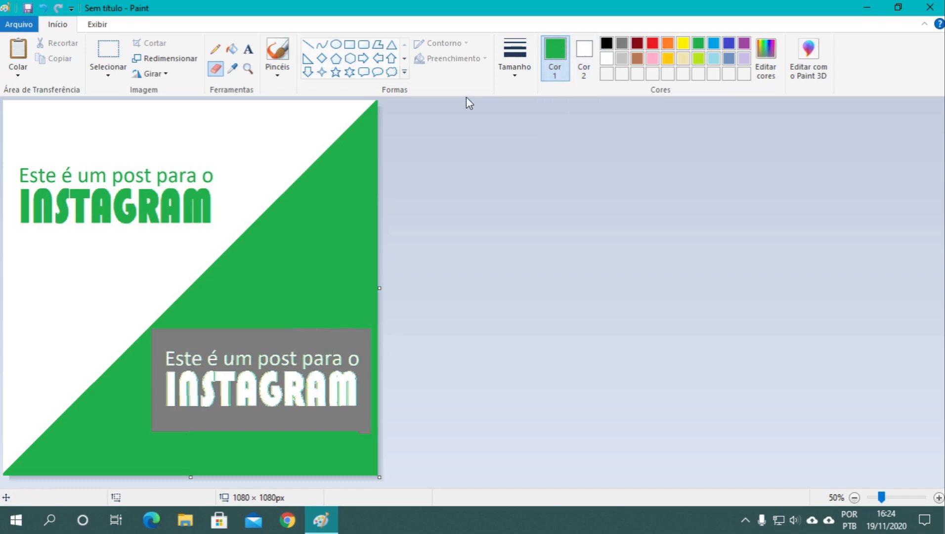
- Fill the gray box with green, including the gray gaps inside the letters of "Este é" and the p and o of "post"
click(231, 49)
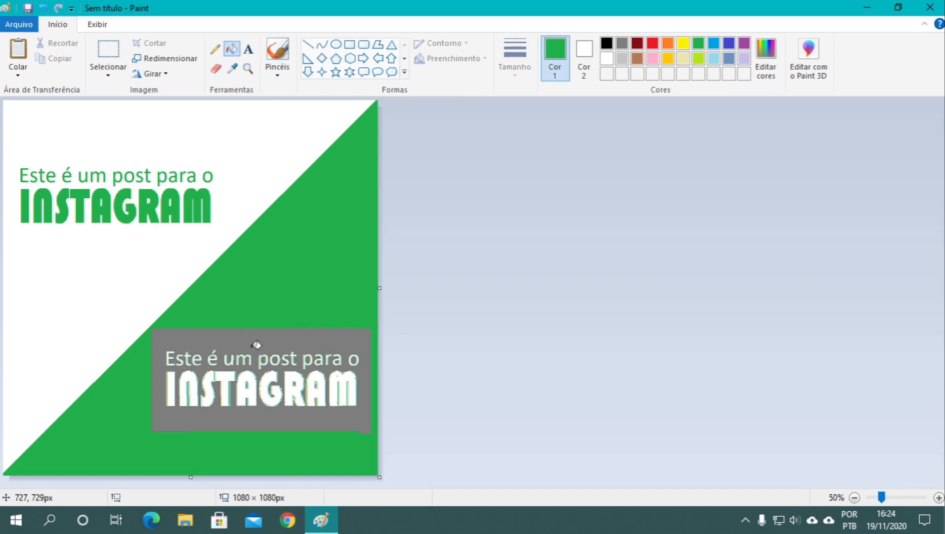
click(240, 339)
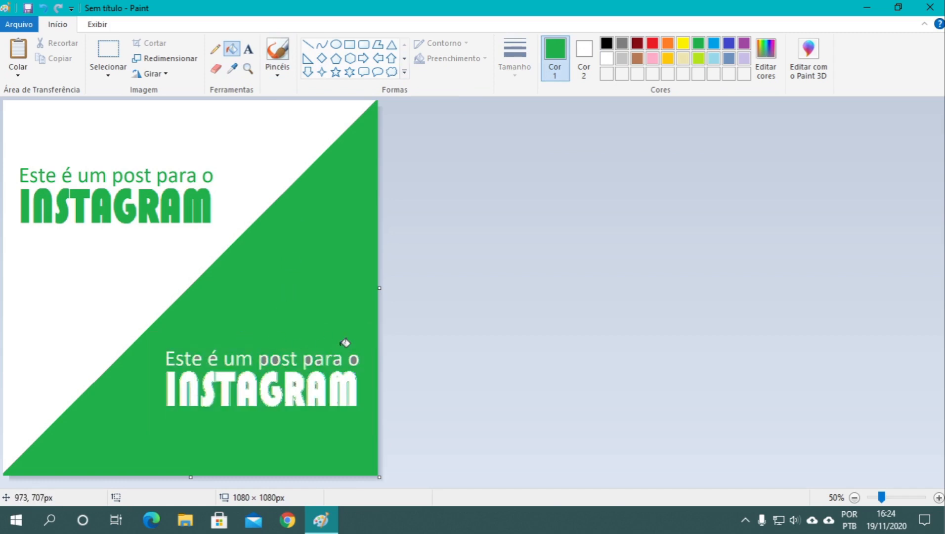
scroll(267, 365, up, 1)
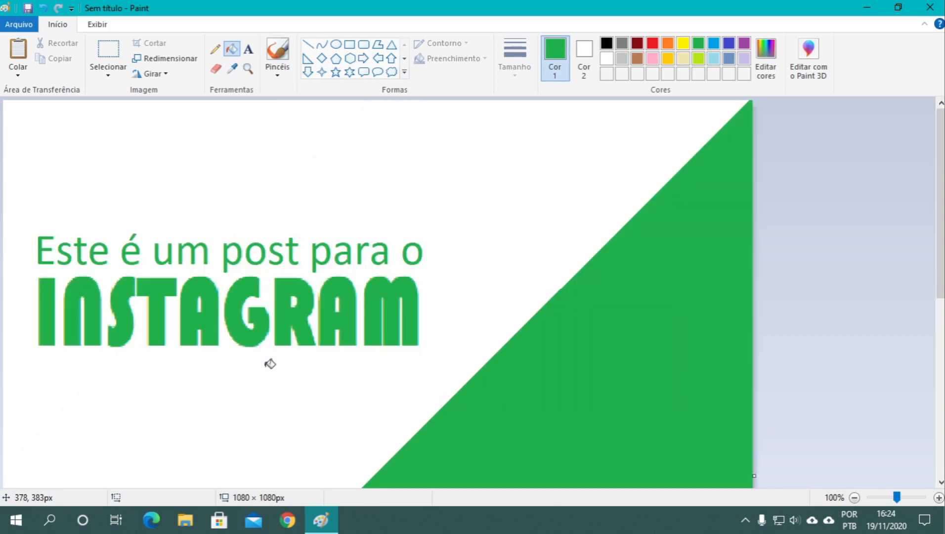
scroll(534, 328, down, 5)
scroll(422, 274, up, 1)
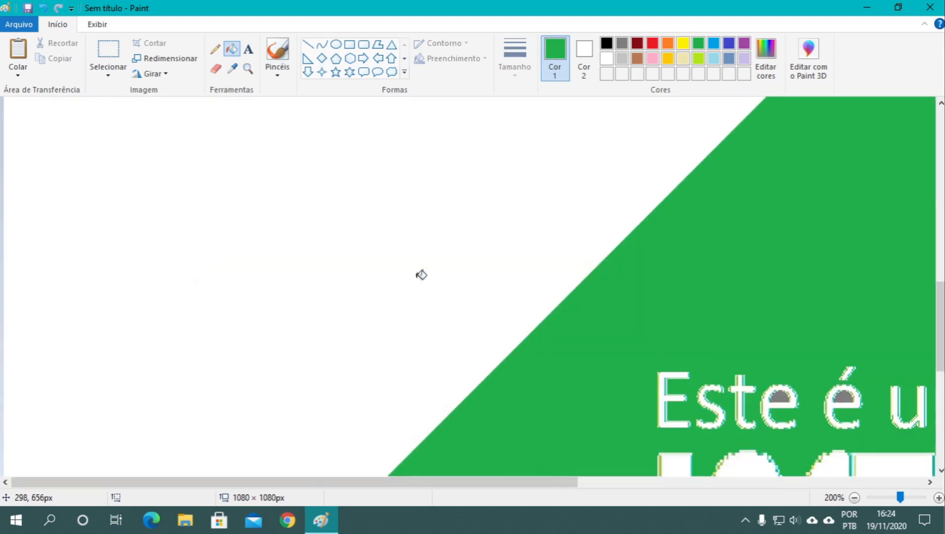
scroll(537, 261, down, 3)
drag(527, 482, 708, 469)
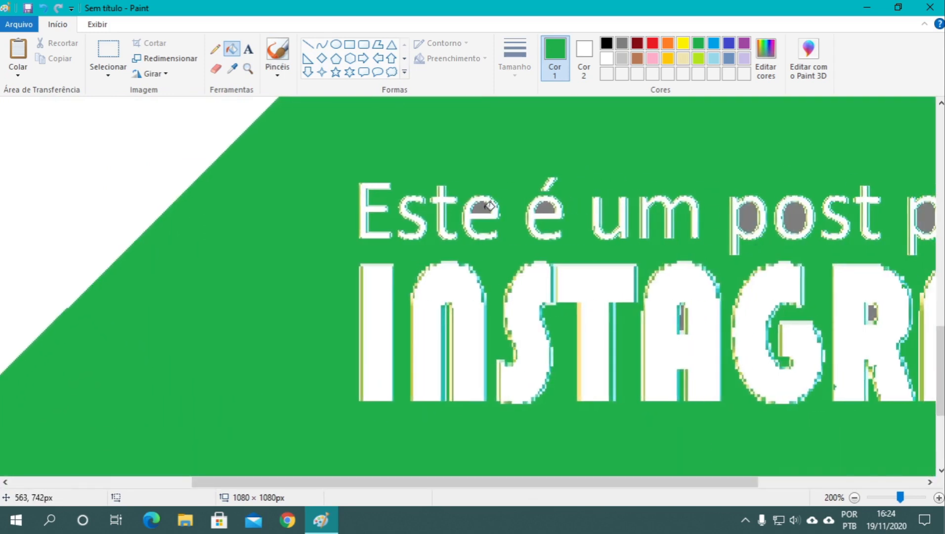
click(545, 206)
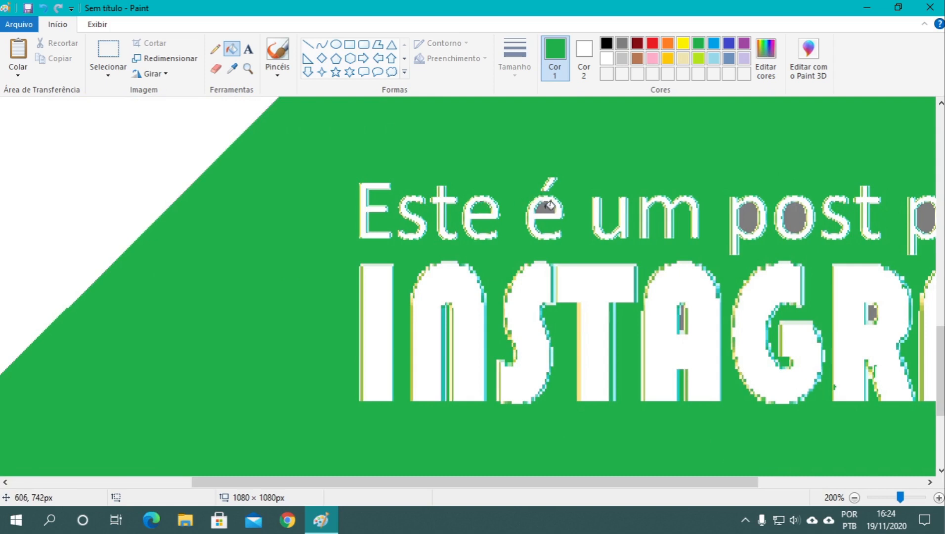
click(747, 210)
click(795, 213)
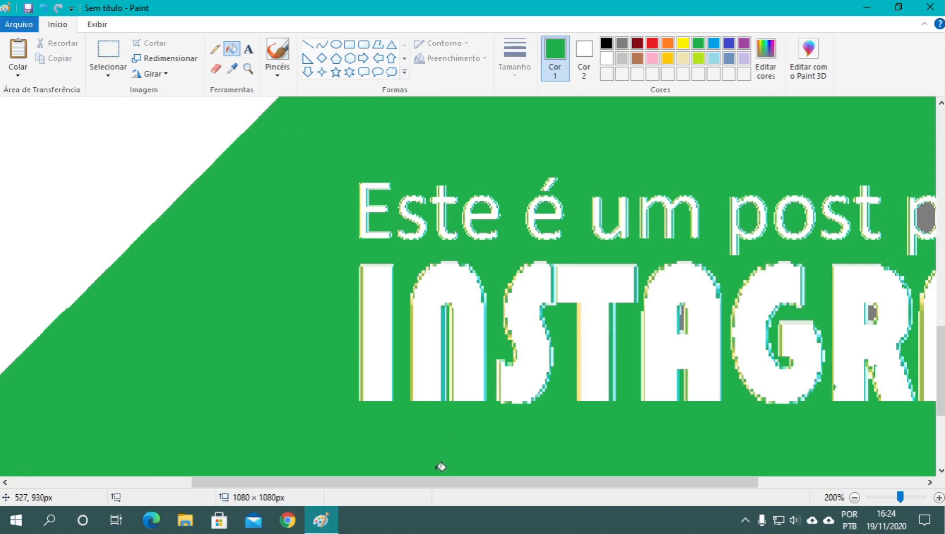
- Fill the gray gaps inside the A, R and second A of the lower INSTAGRAM with green
drag(437, 482, 605, 467)
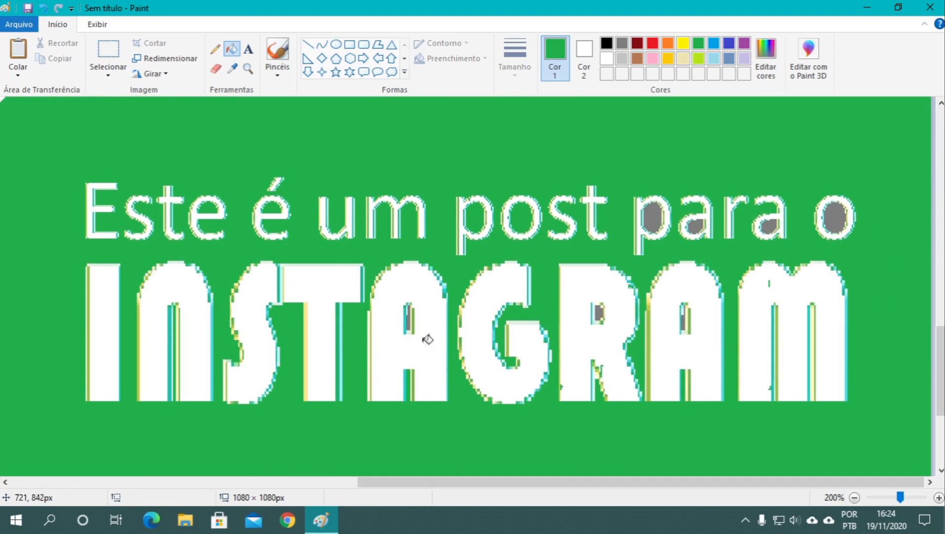
click(412, 317)
click(599, 312)
click(686, 314)
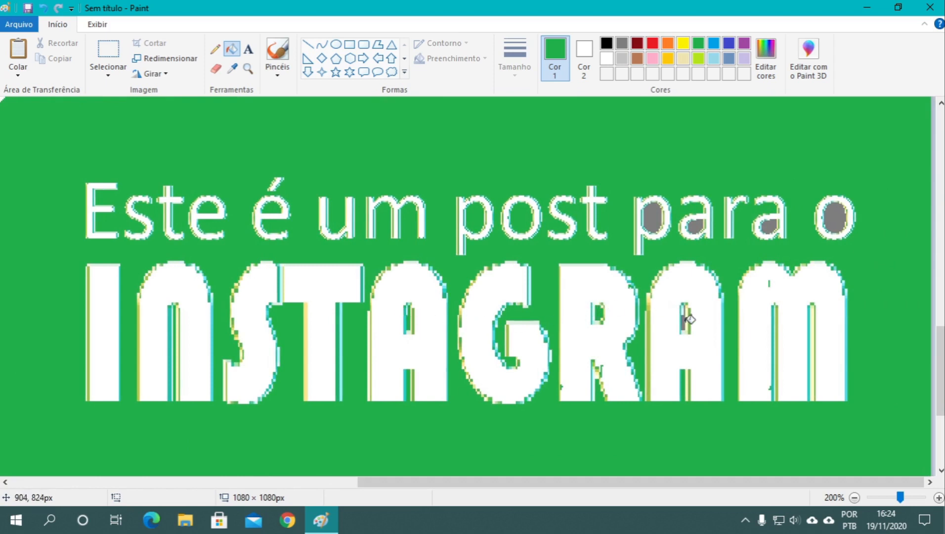
- Fill the gray gaps inside the p and both a's of the lower "para" and the final "o" with green
click(661, 217)
click(695, 223)
click(769, 223)
click(835, 214)
scroll(536, 234, down, 2)
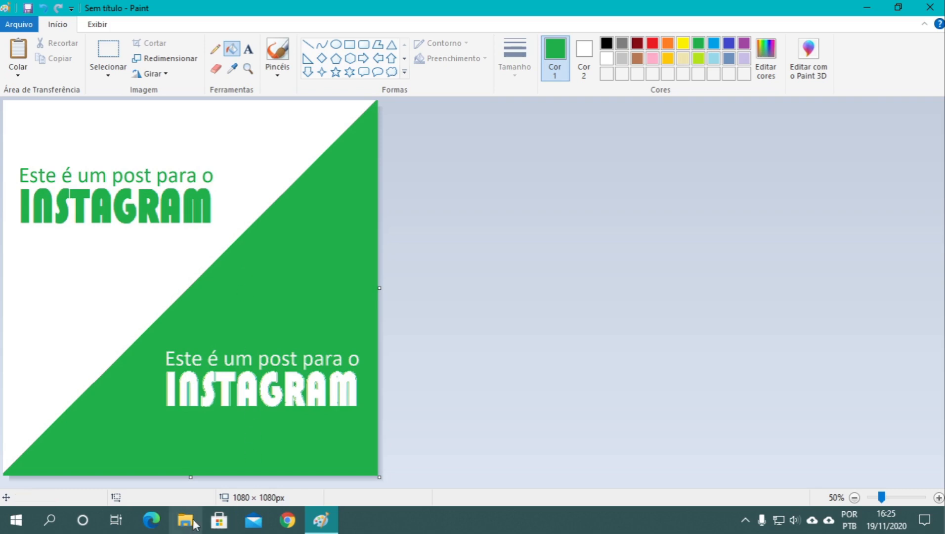
- Open the image Aula de Paint.png from the Posts folder
click(11, 26)
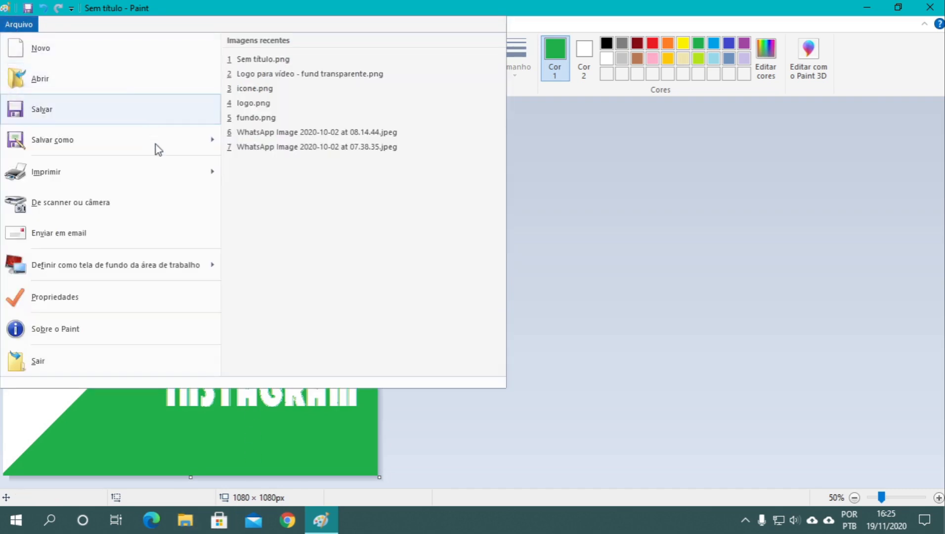
mouse_move(180, 263)
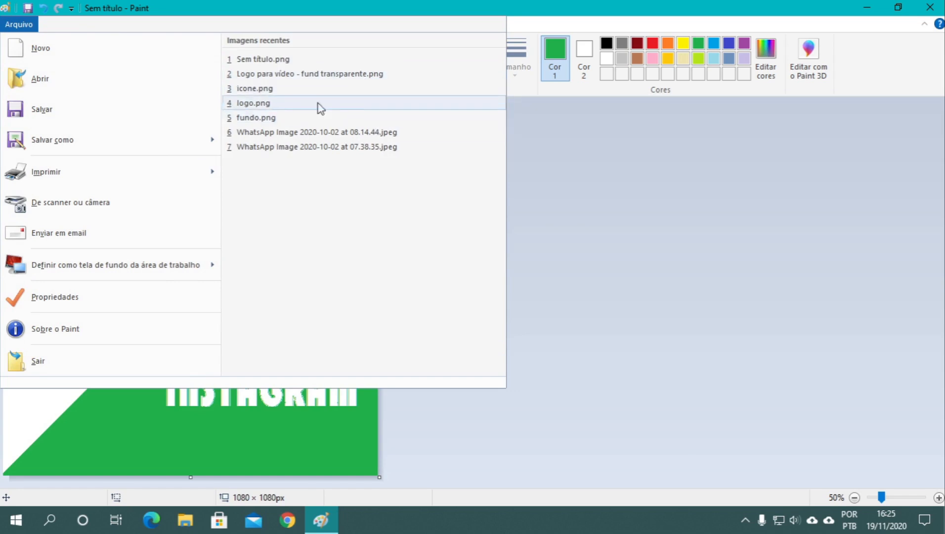
click(100, 82)
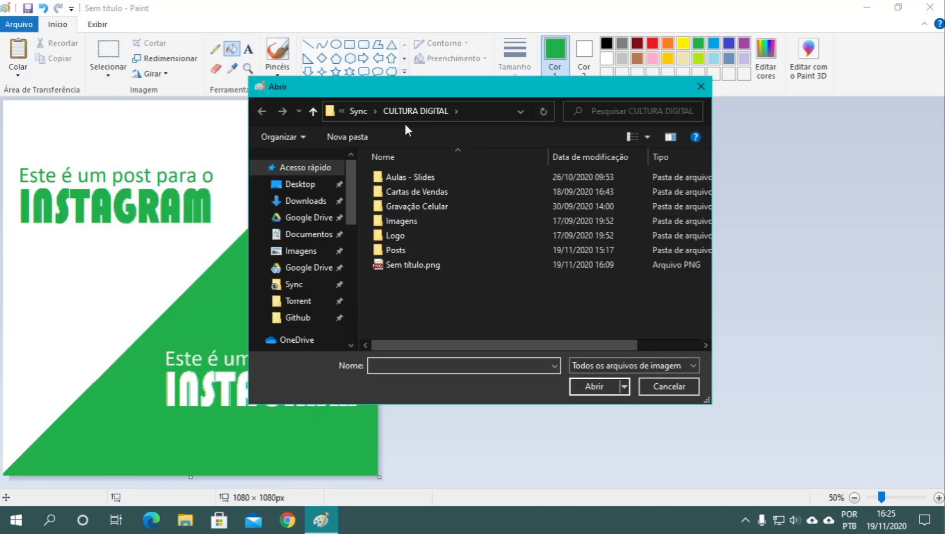
double_click(409, 248)
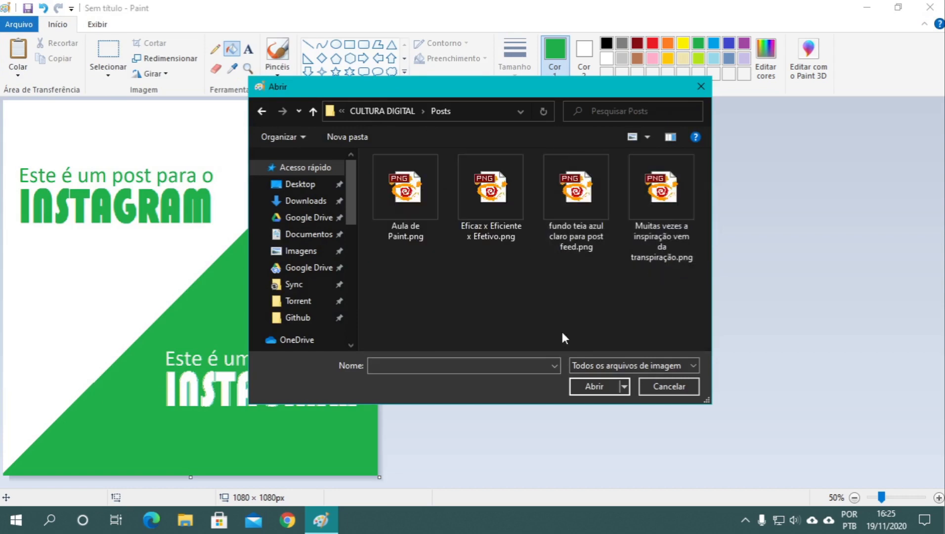
double_click(428, 191)
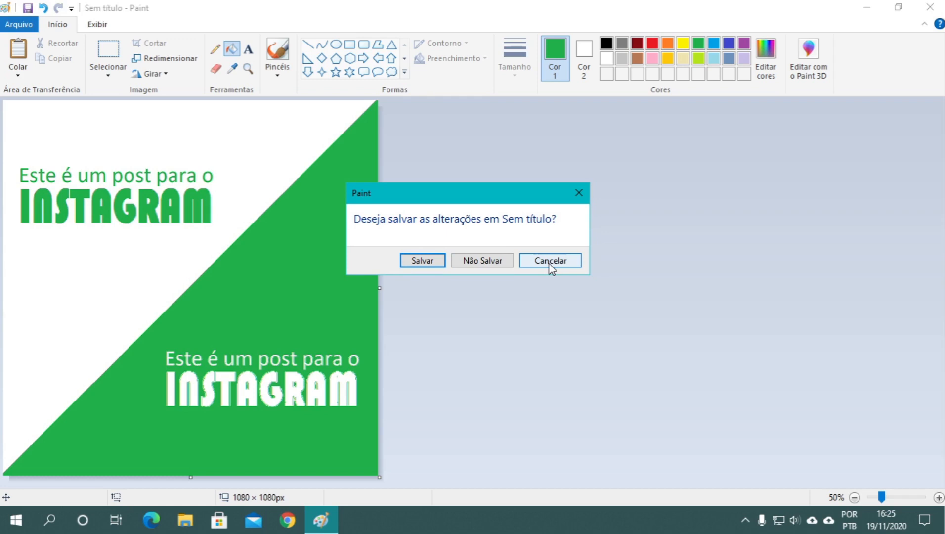
- Save the changes to the current post as a PNG named "Imagem da aula" in the CULTURA DIGITAL folder
click(433, 260)
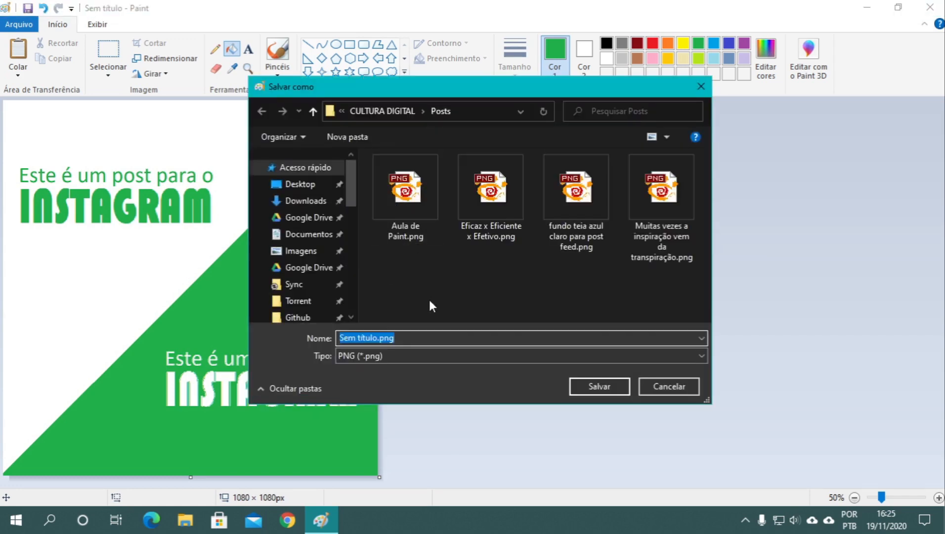
click(386, 113)
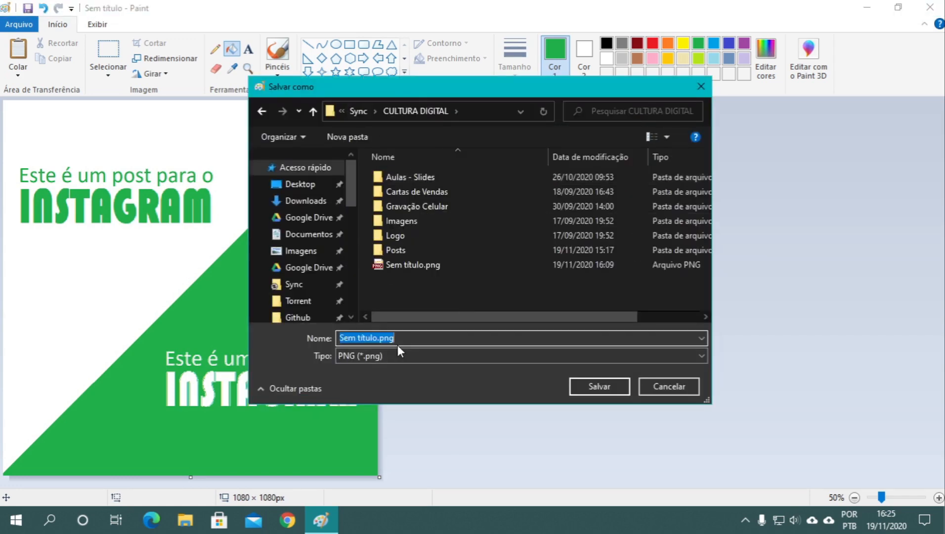
text(Imagem da aula)
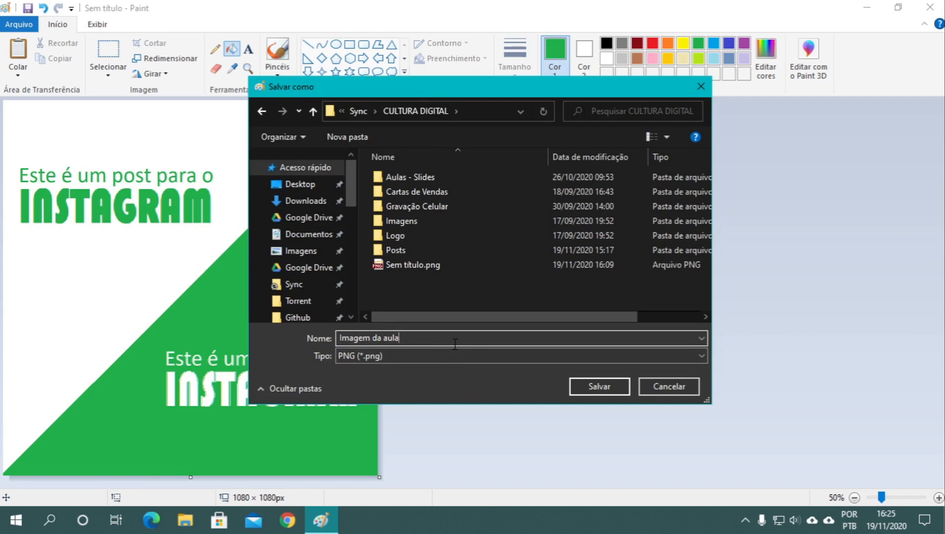
click(601, 386)
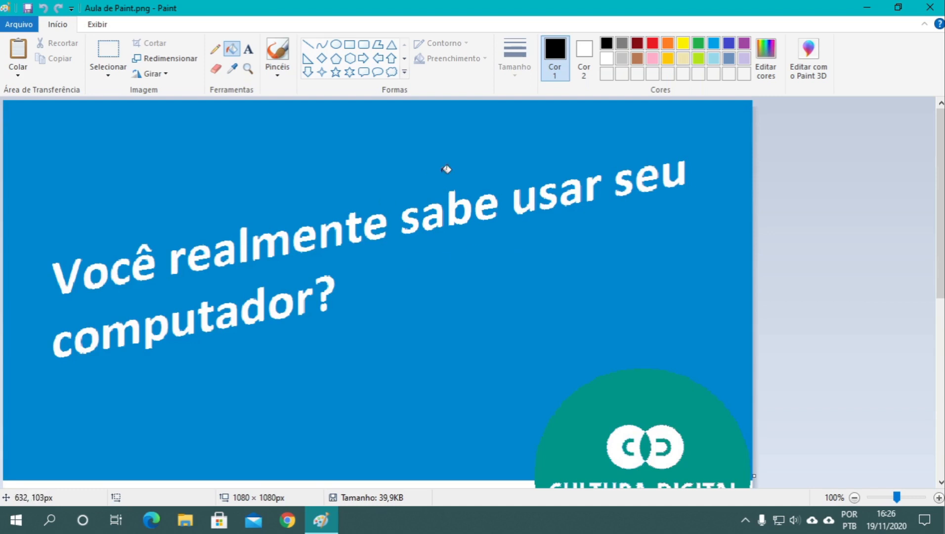
ctrl+scroll(435, 185, down, 2)
ctrl+scroll(70, 220, up, 1)
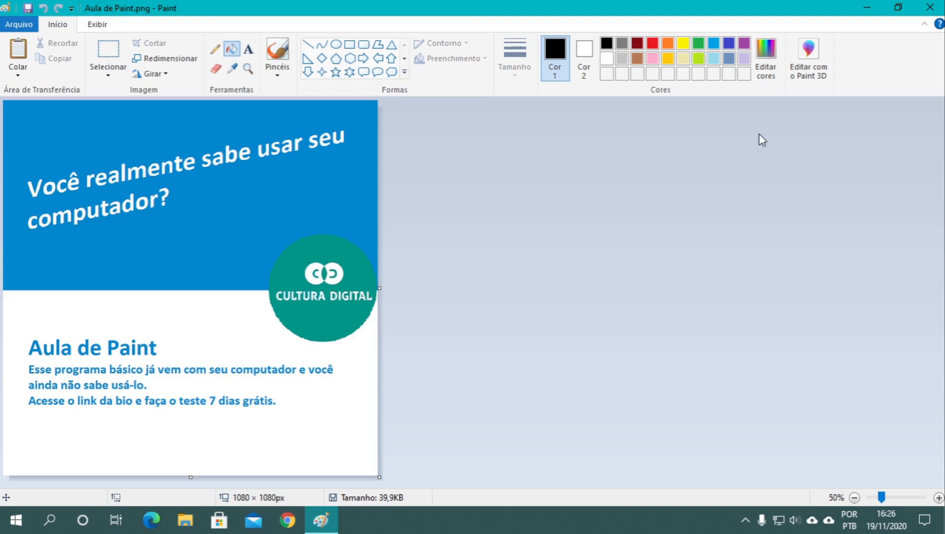
- Switch to File Explorer and open P_20170604_162859.jpg from the Imagens folder for editing in Paint
click(184, 520)
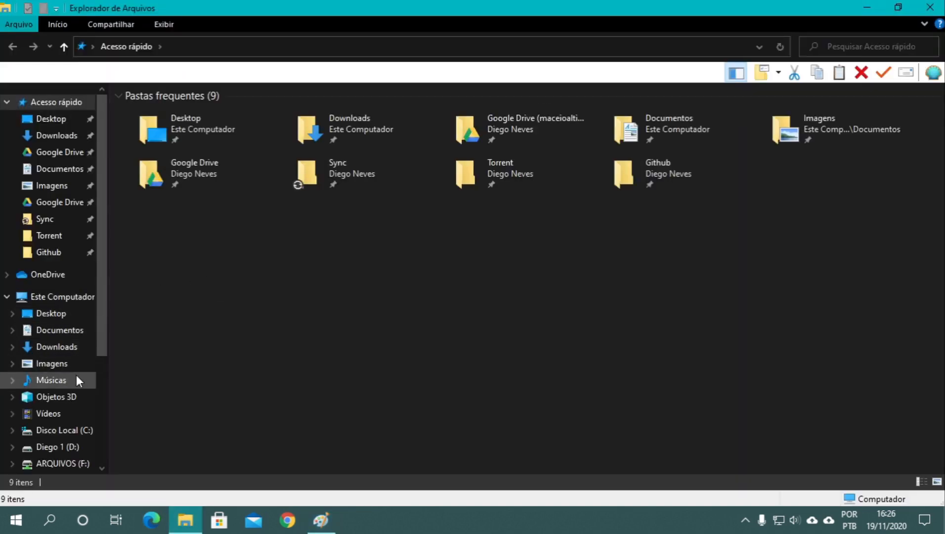
click(52, 364)
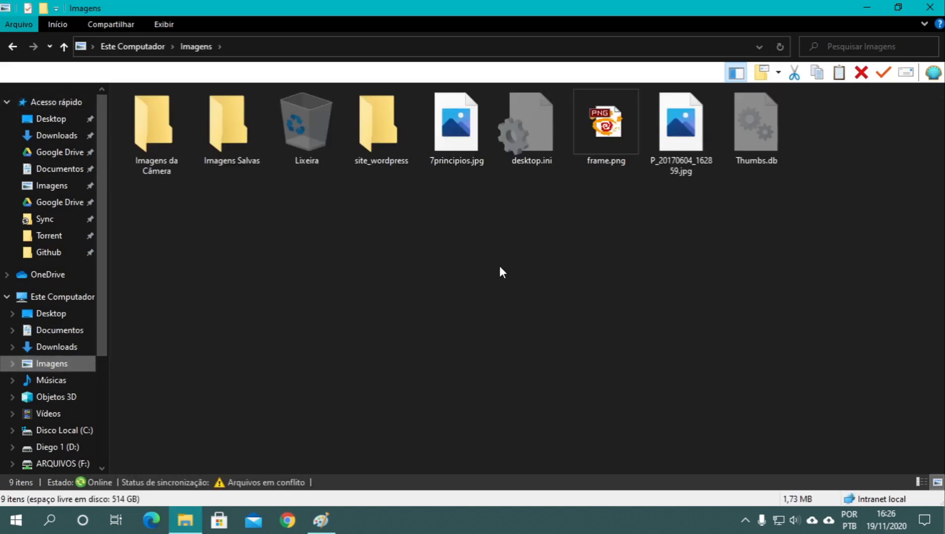
click(610, 143)
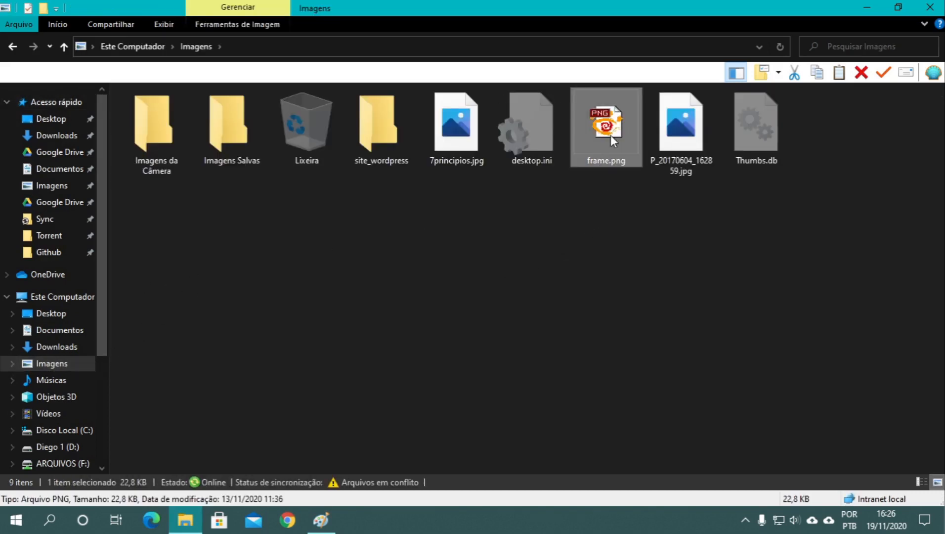
click(677, 136)
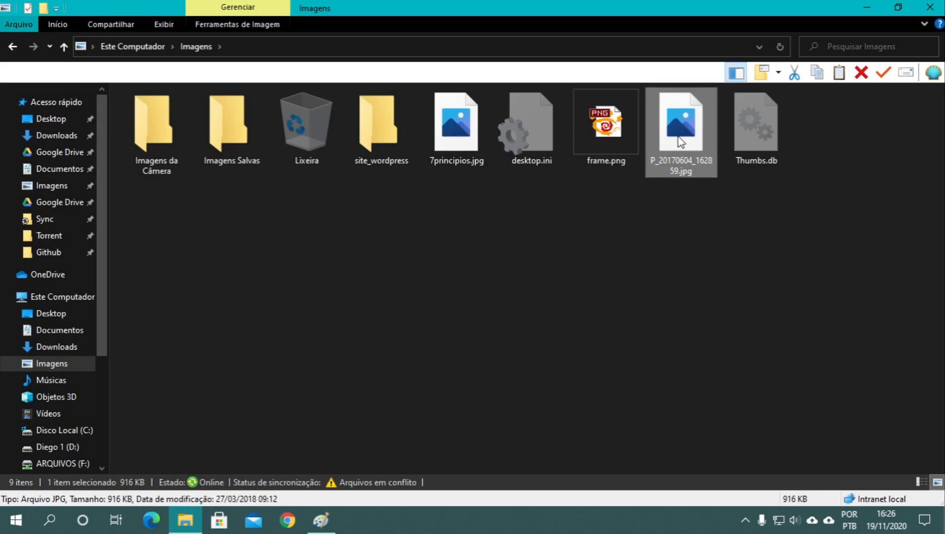
right_click(680, 142)
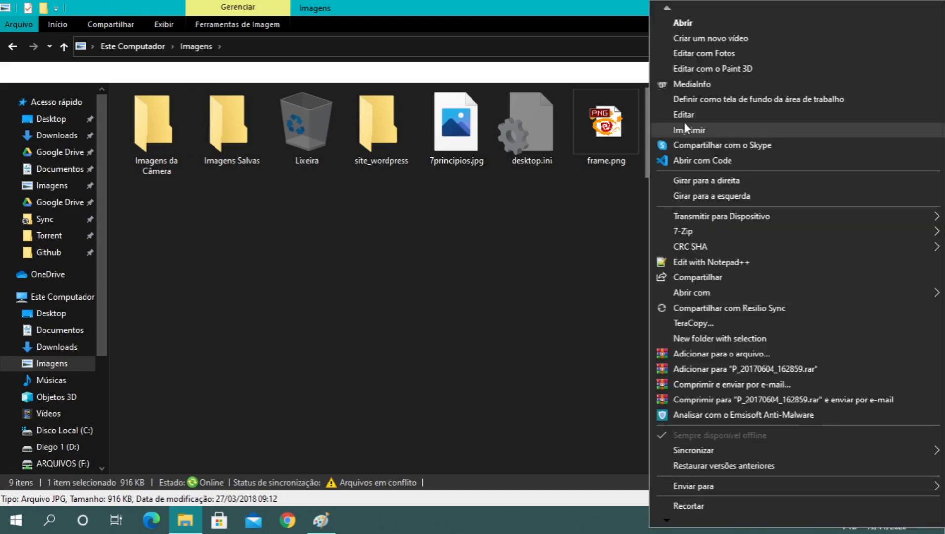
click(634, 193)
click(660, 157)
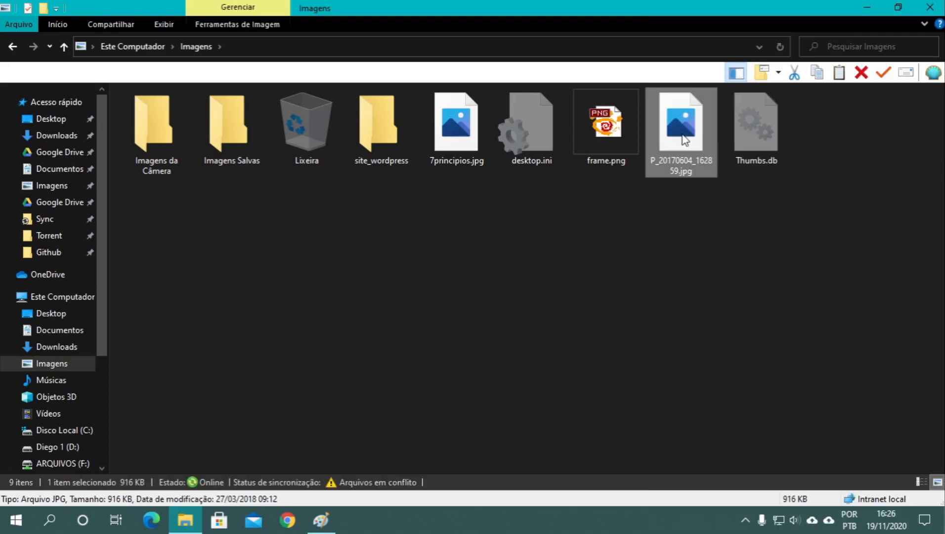
right_click(660, 156)
click(696, 115)
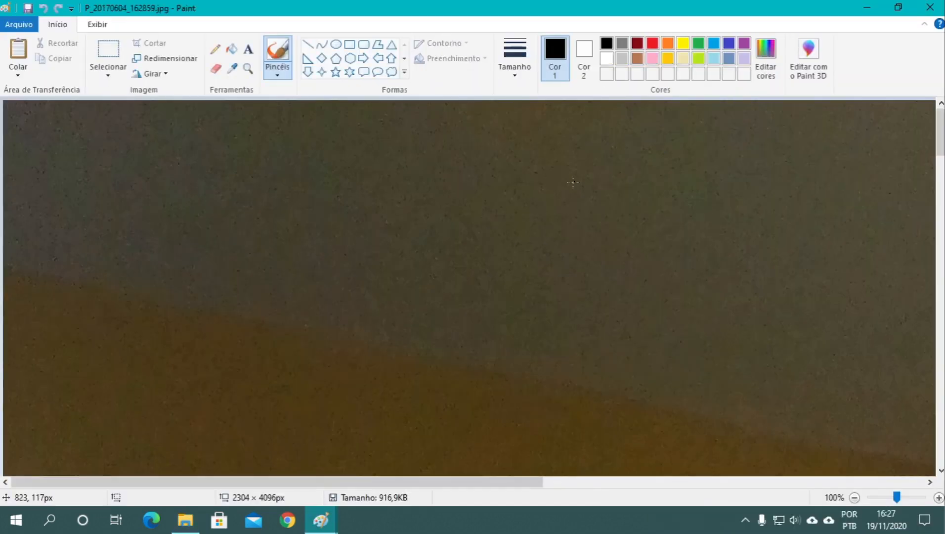
scroll(568, 183, down, 10)
scroll(568, 183, up, 10)
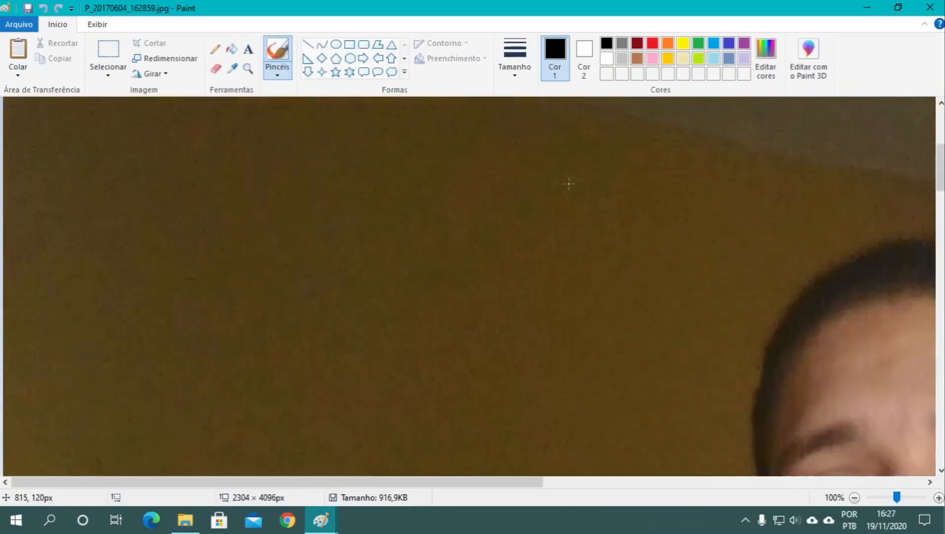
scroll(568, 184, down, 3)
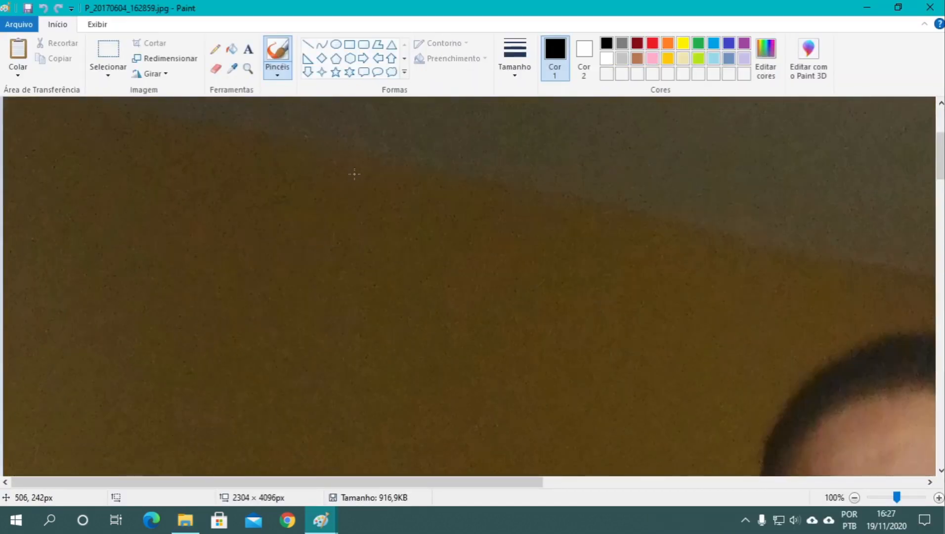
ctrl+scroll(355, 175, down, 3)
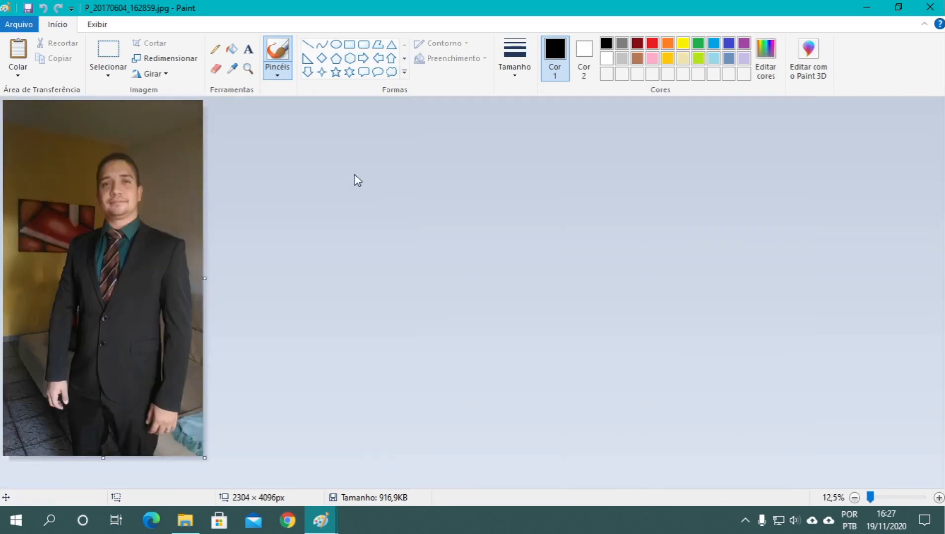
click(107, 54)
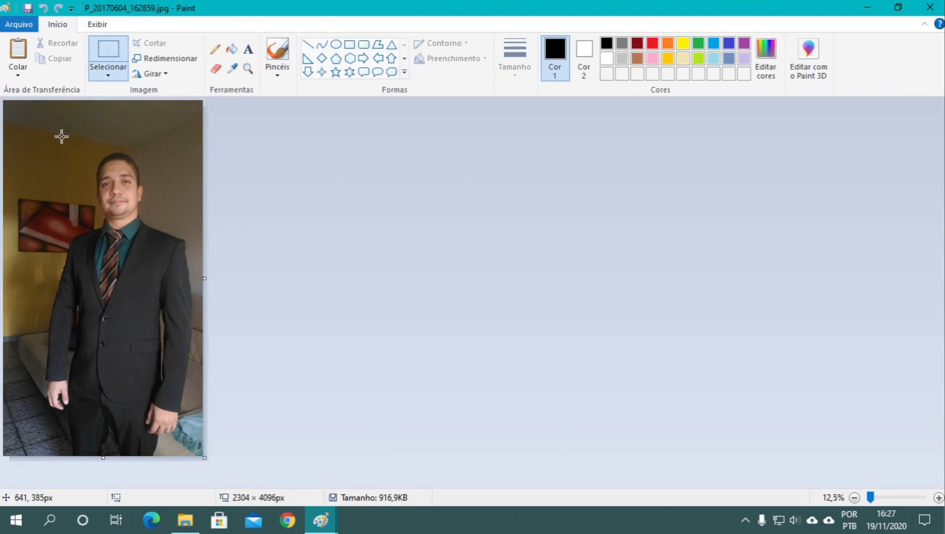
drag(67, 144, 189, 272)
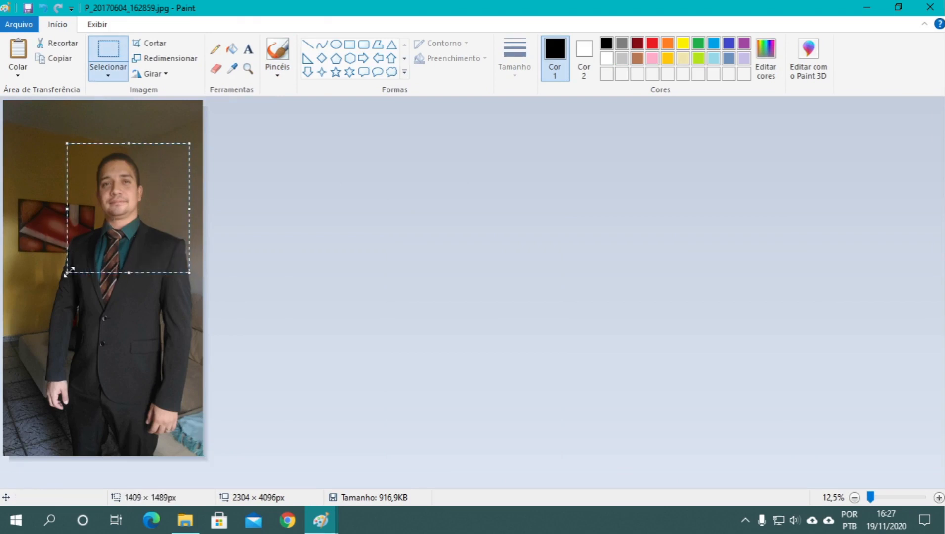
drag(67, 272, 51, 272)
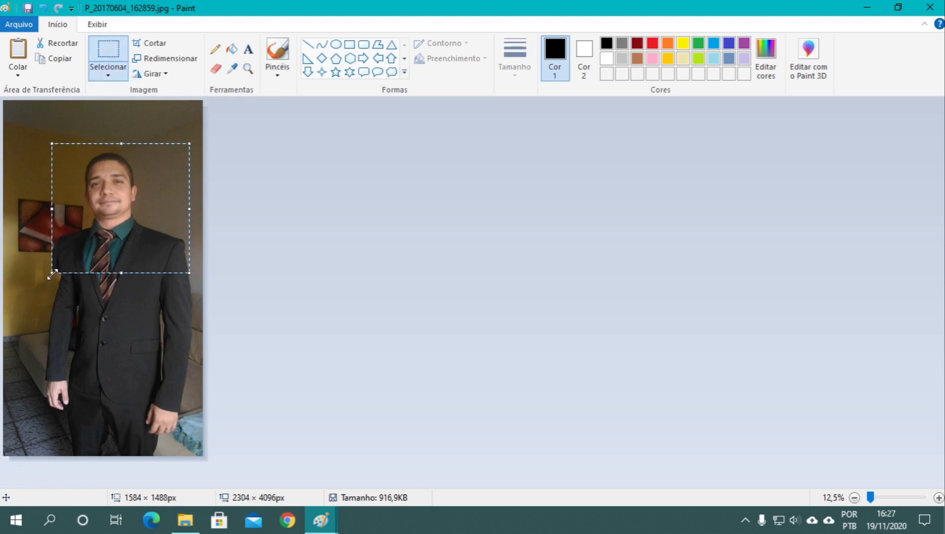
drag(52, 272, 32, 272)
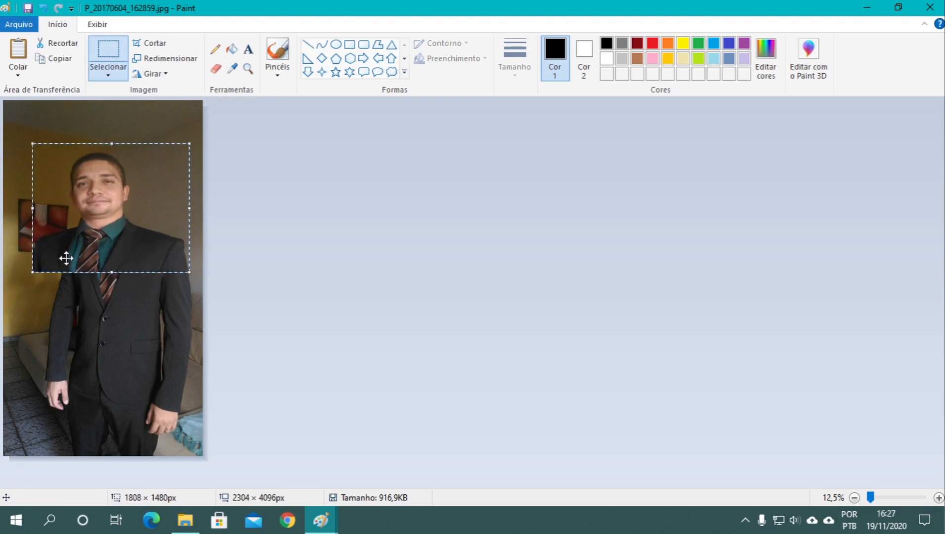
click(123, 276)
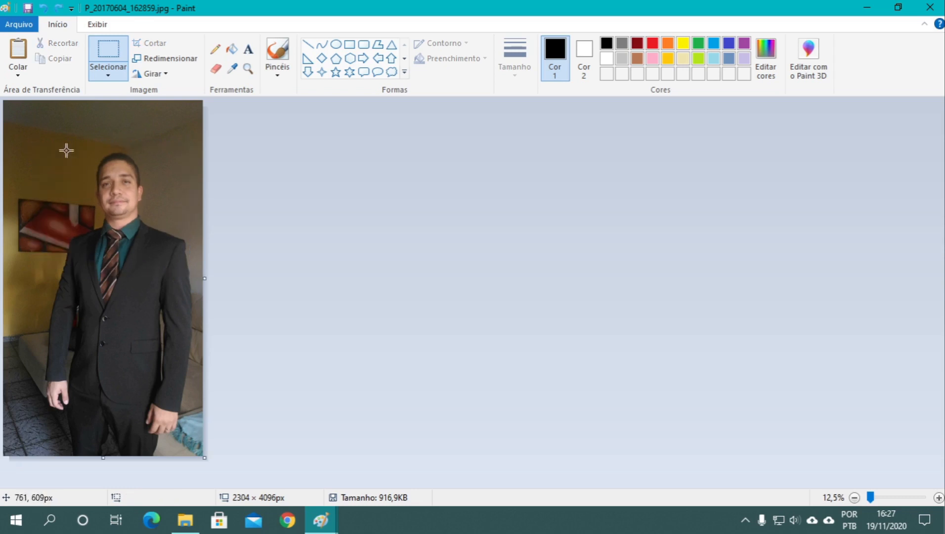
- Crop the photo to a head-and-shoulders area of about 1617 × 1409 px and resize it proportionally to 20 percent
drag(55, 145, 196, 268)
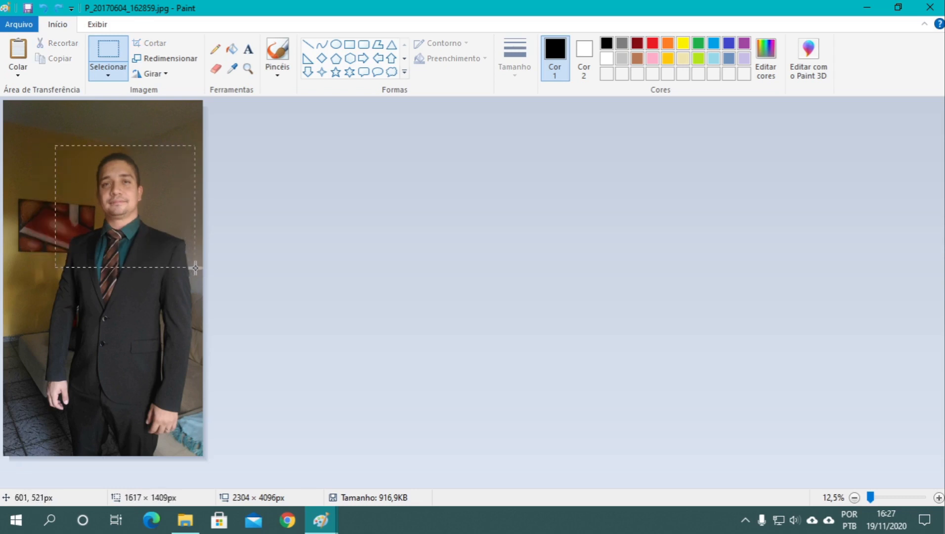
click(162, 45)
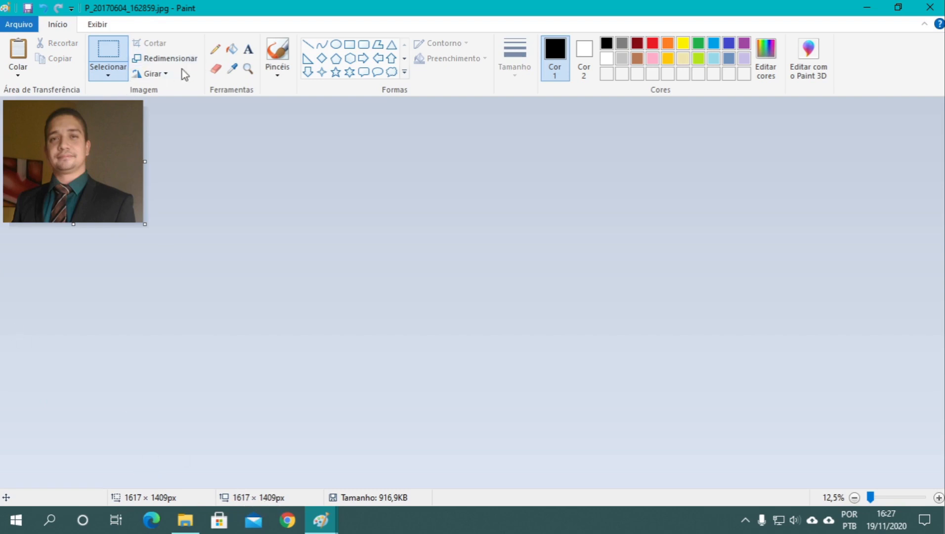
click(168, 58)
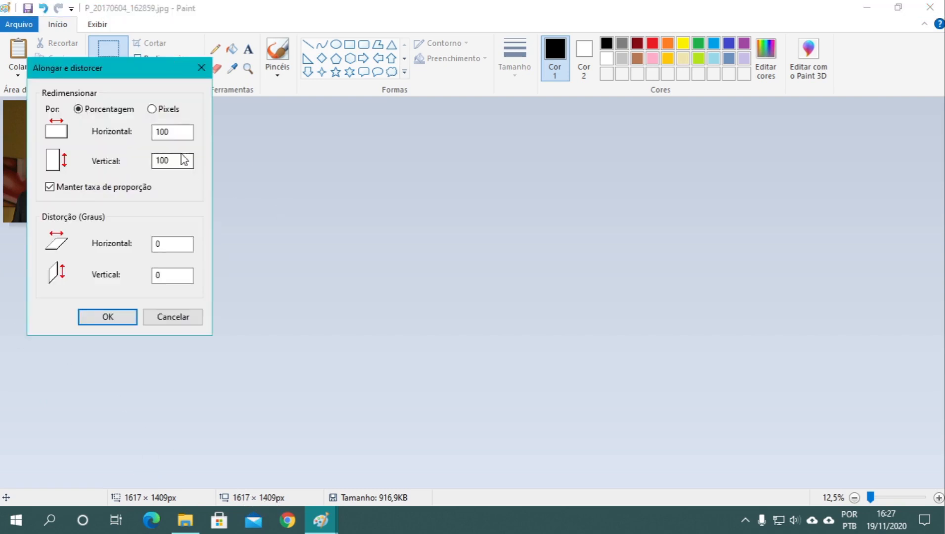
double_click(181, 130)
text(20)
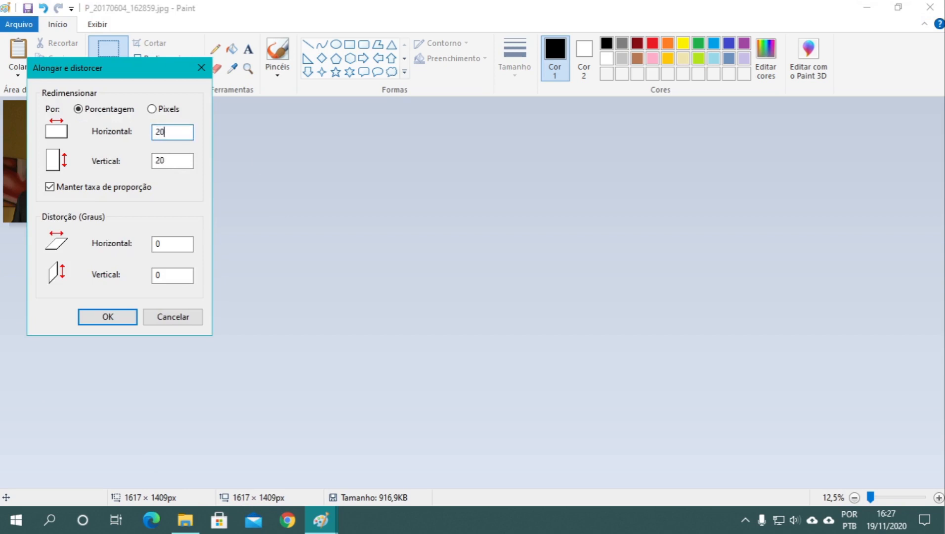
key(Return)
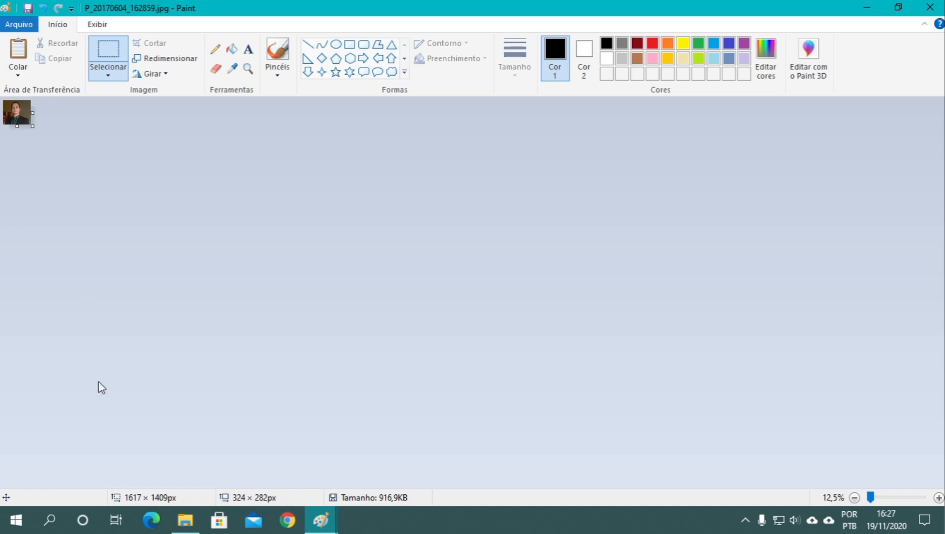
scroll(29, 135, up, 1)
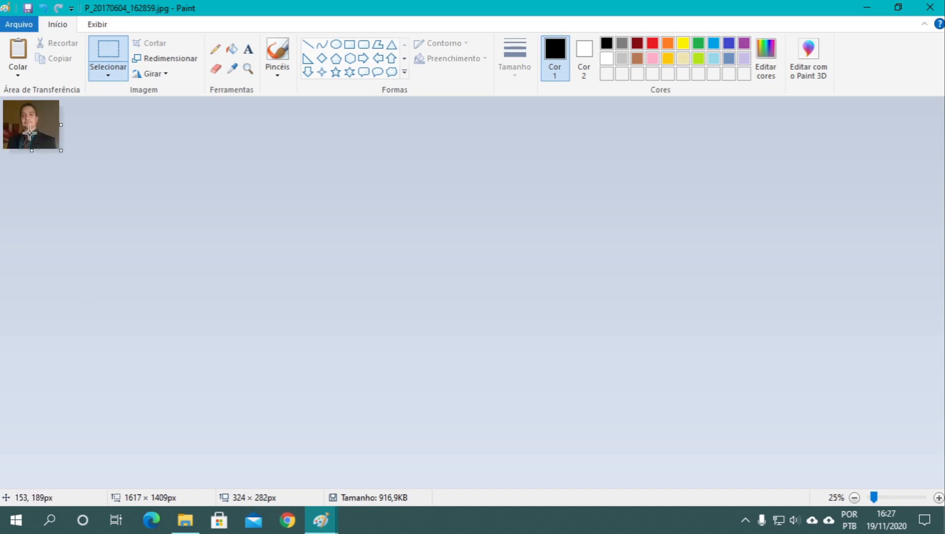
scroll(30, 133, up, 2)
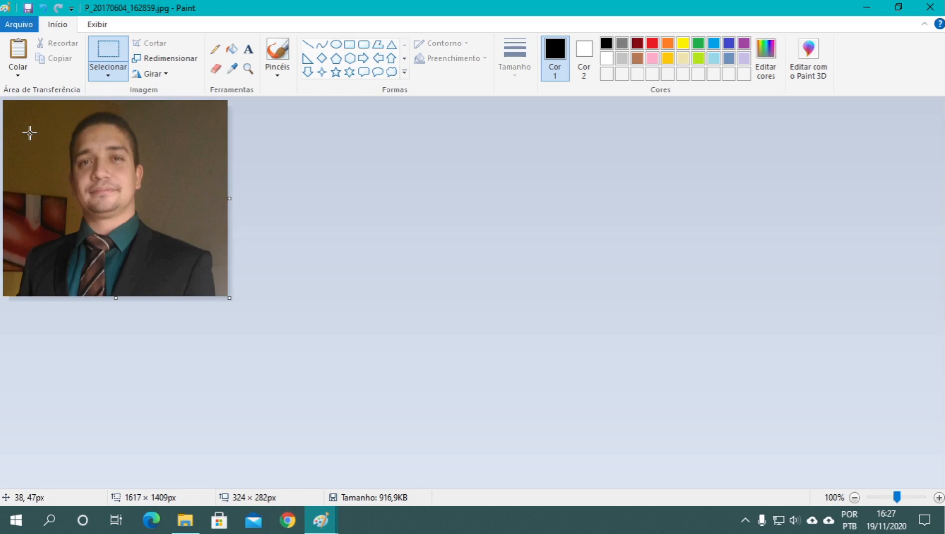
- Close the photo without saving its changes and close the remaining File Explorer and Paint windows
click(930, 7)
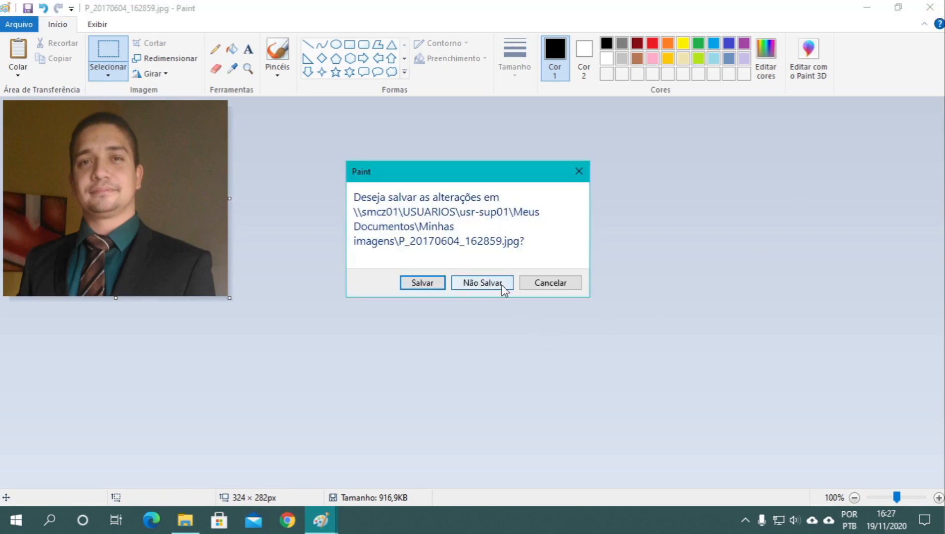
click(503, 288)
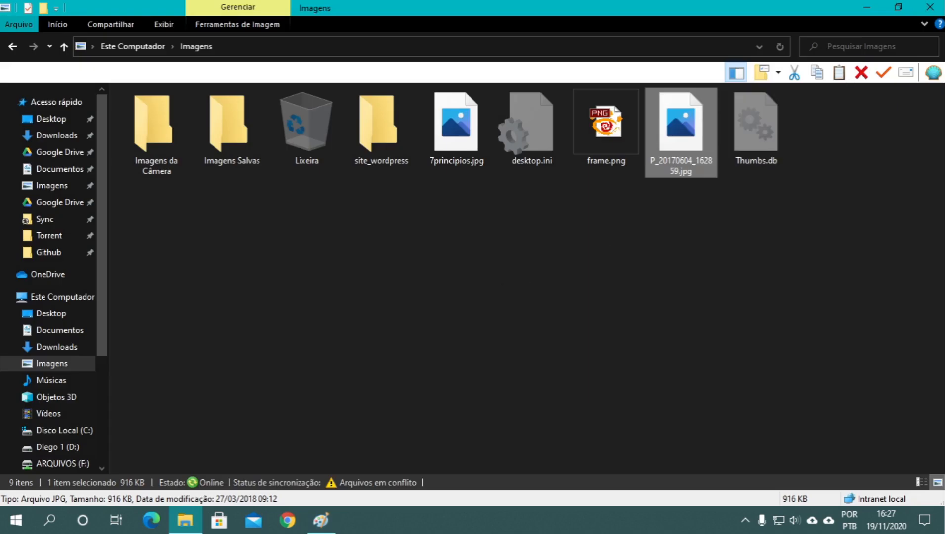
click(929, 10)
click(930, 10)
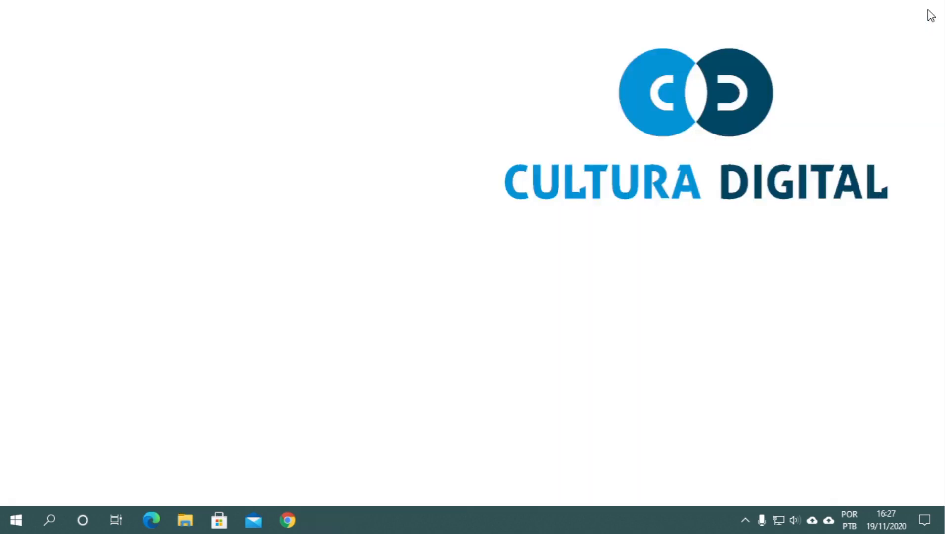